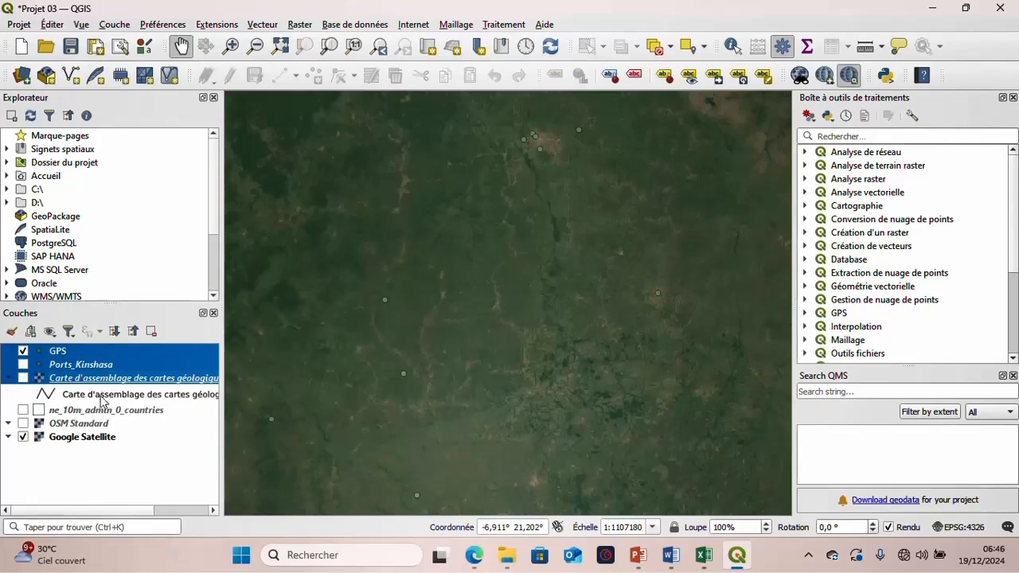
# - Remove all six layers from the project, including GPS, Ports_Kinshasa, ne_10m_admin_0_countries, OSM Standard and Google Satellite
pyautogui.keyDown('ctrl'); pyautogui.click(98, 409); pyautogui.keyUp('ctrl')
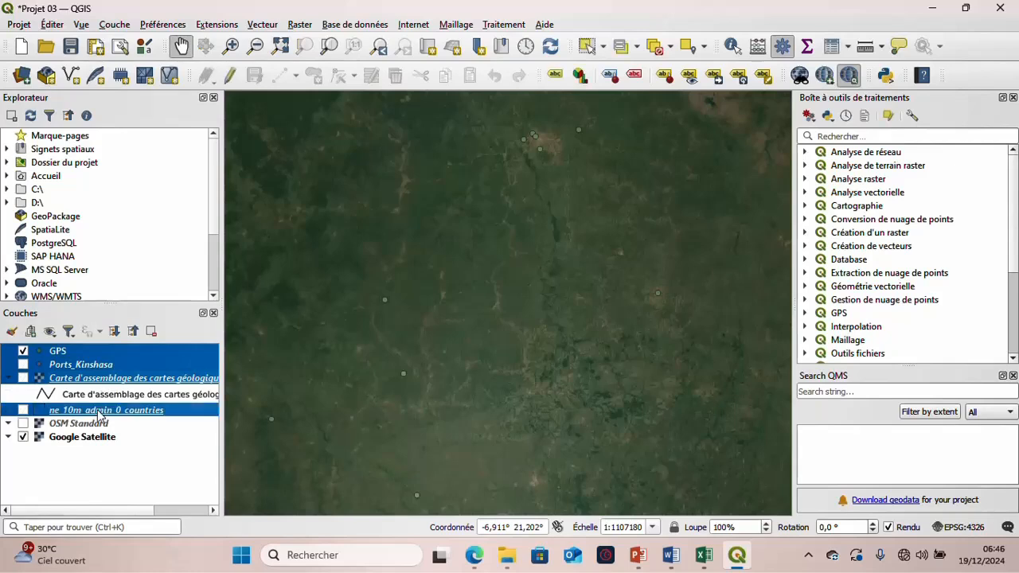
pyautogui.keyDown('ctrl'); pyautogui.click(98, 423); pyautogui.keyUp('ctrl')
pyautogui.keyDown('ctrl'); pyautogui.click(99, 438); pyautogui.keyUp('ctrl')
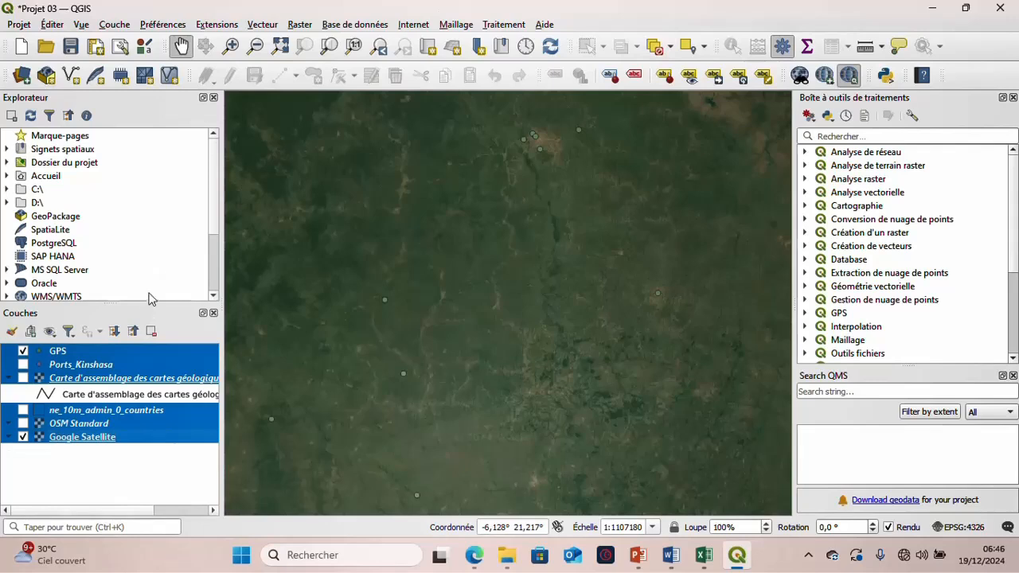
pyautogui.click(151, 331)
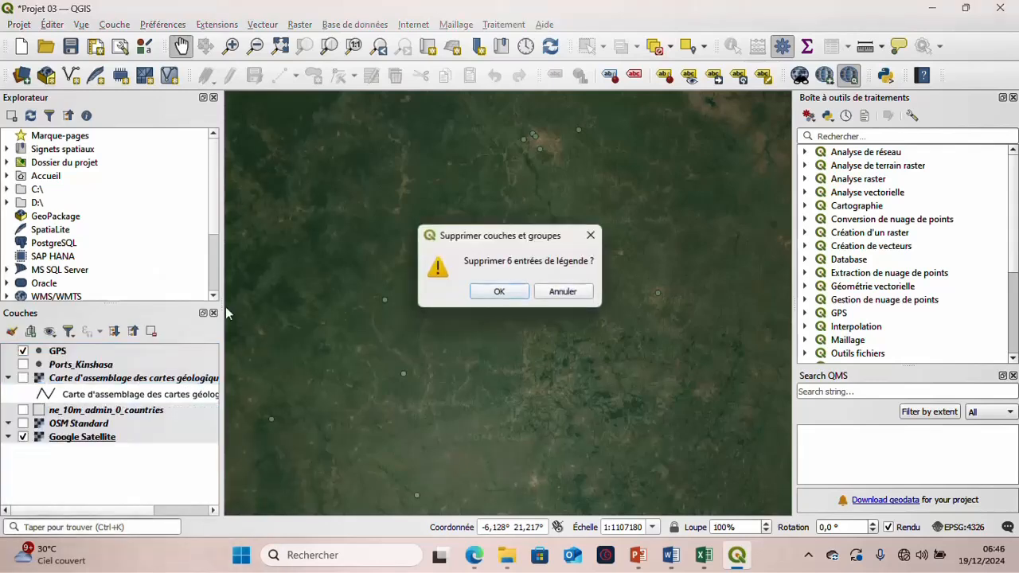
pyautogui.click(496, 292)
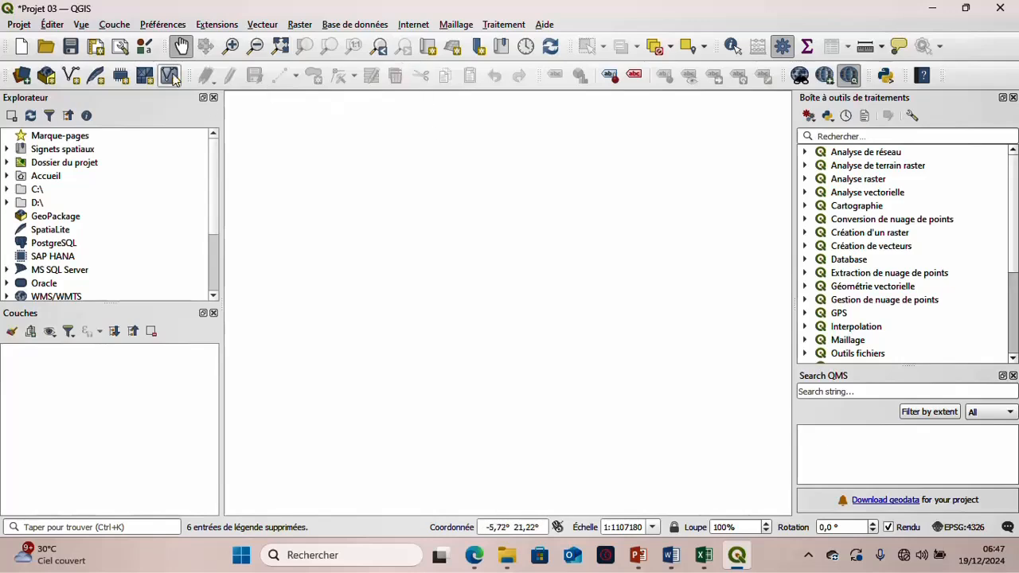
# - Open the extension manager and connect the computer to the secured Airtel Wi-Fi network
pyautogui.click(213, 24)
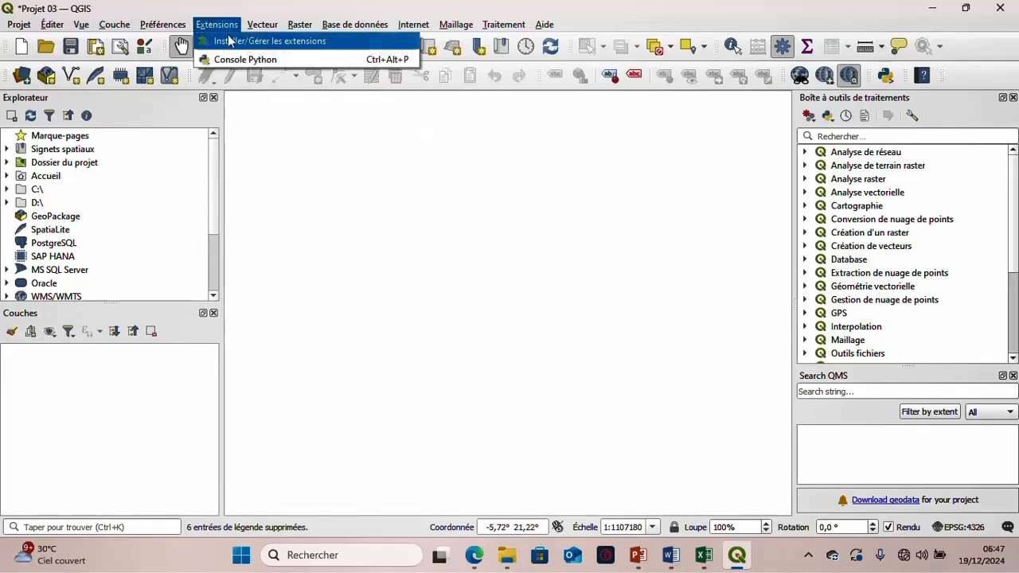
pyautogui.click(231, 42)
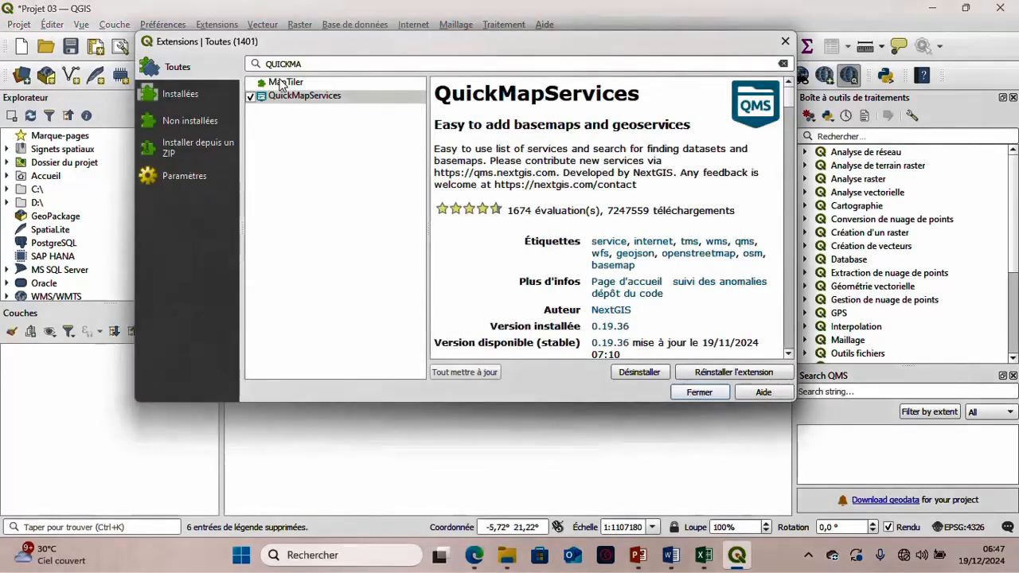
pyautogui.click(915, 556)
pyautogui.click(814, 272)
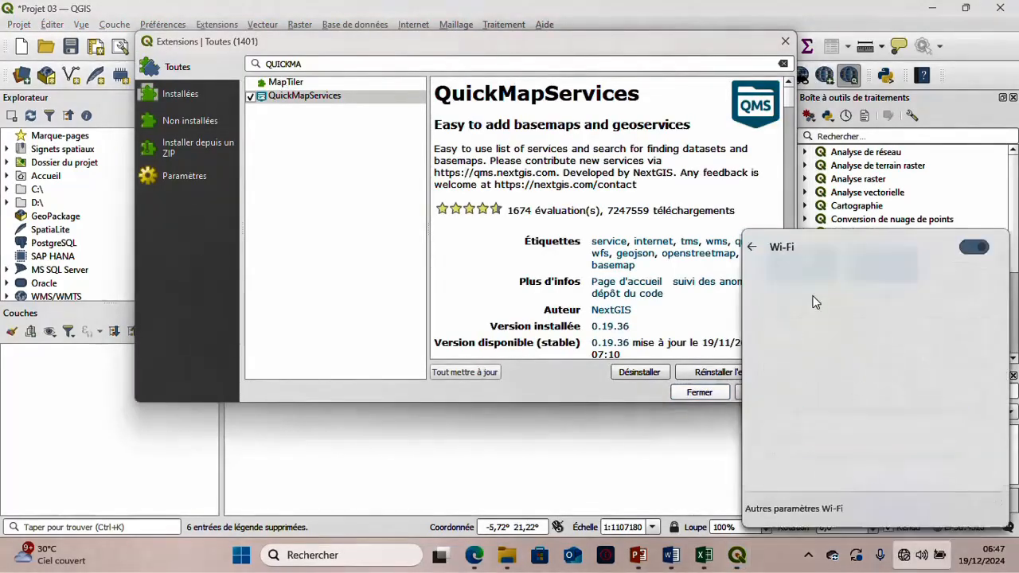
pyautogui.click(819, 304)
pyautogui.click(915, 352)
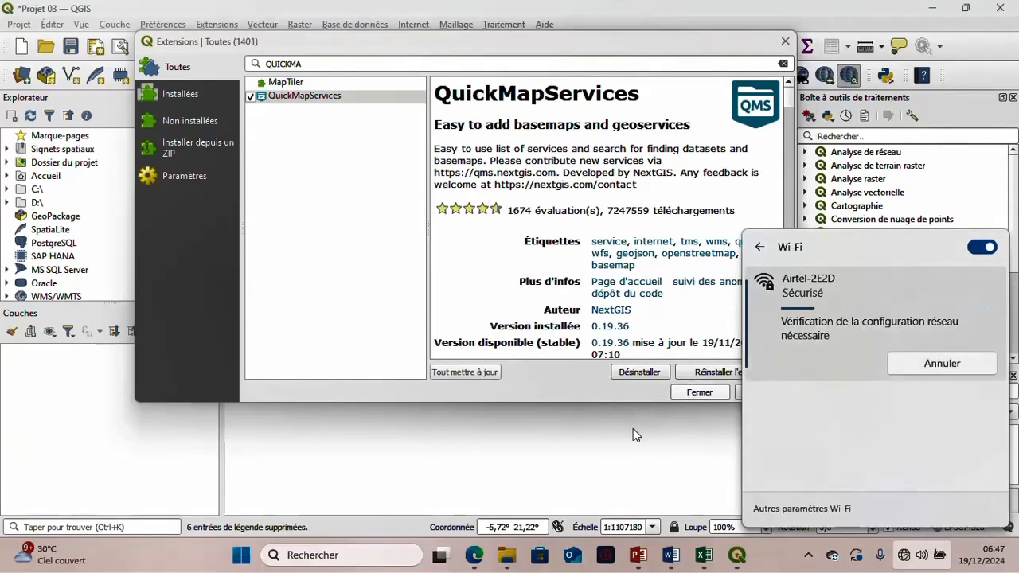
pyautogui.click(633, 428)
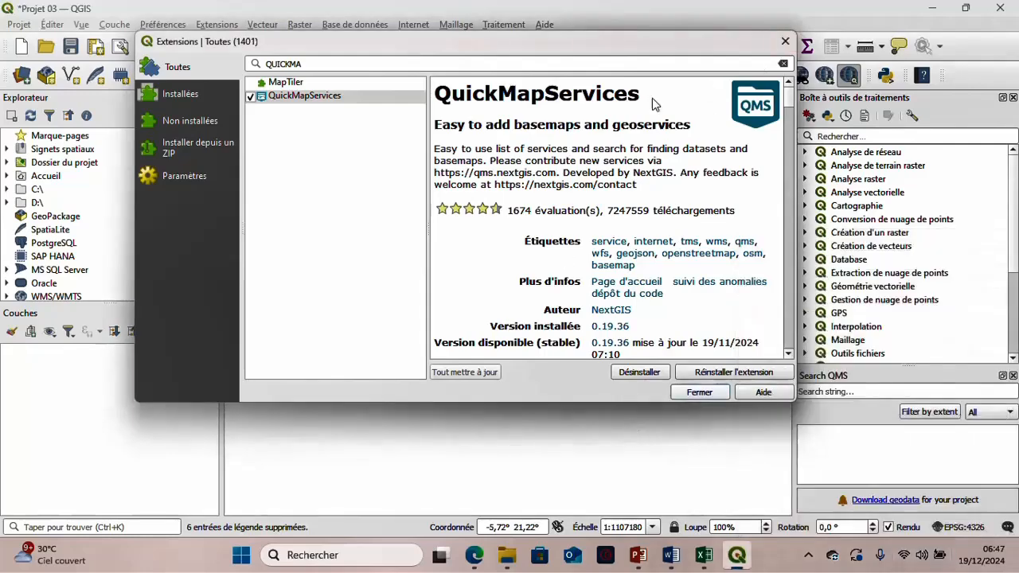
# - Reopen the extension manager and search all extensions for QUICKMA
pyautogui.press('Escape')
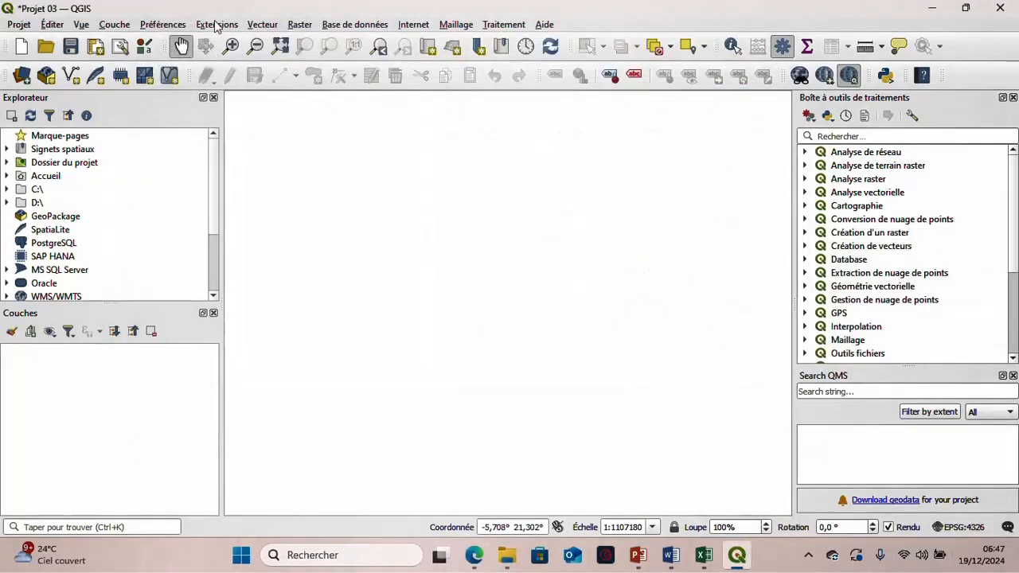
pyautogui.click(215, 24)
pyautogui.click(239, 39)
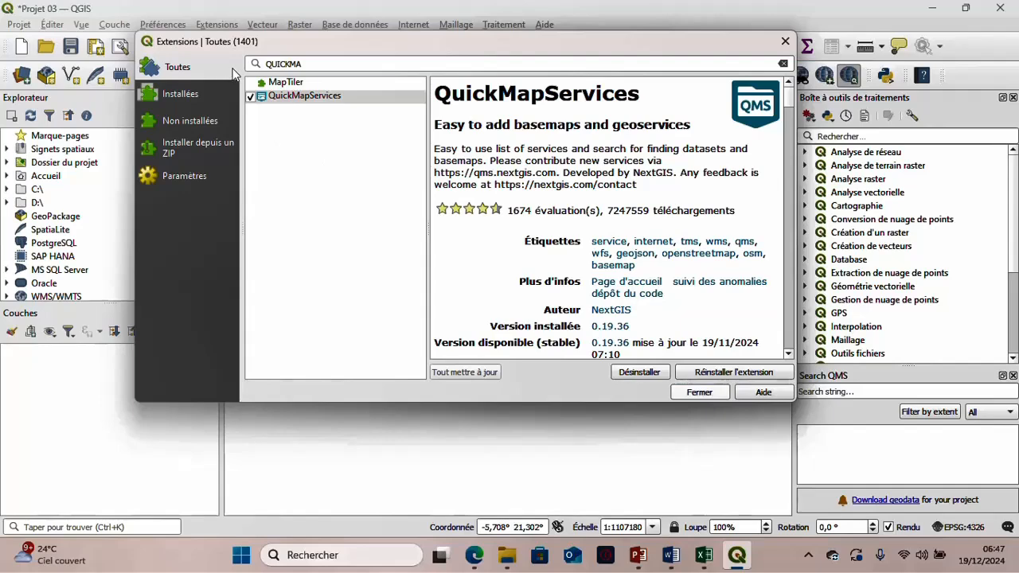
pyautogui.click(382, 68)
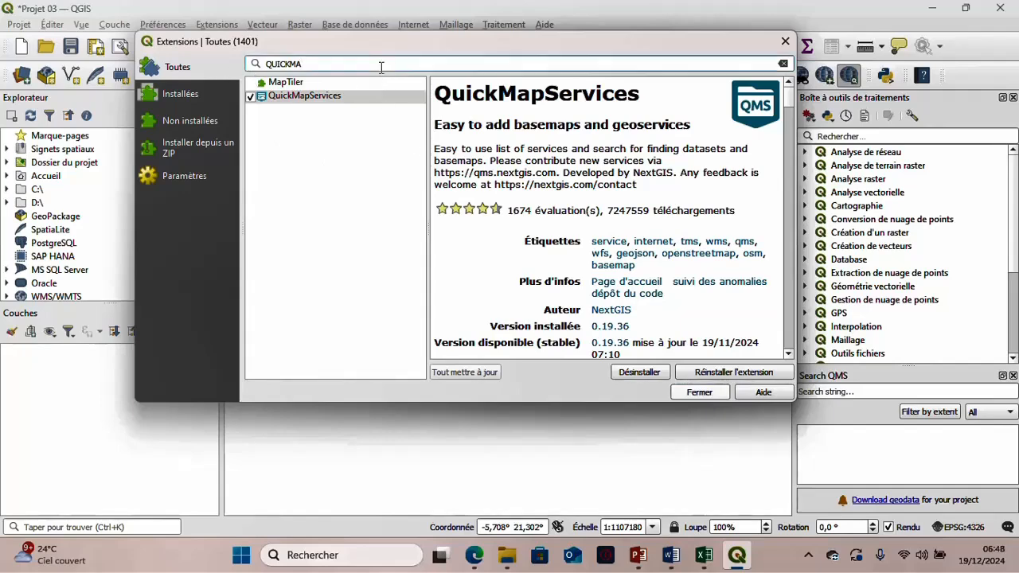
pyautogui.press('BackSpace')
pyautogui.press('BackSpace')
pyautogui.press('BackSpace')
pyautogui.press('BackSpace')
pyautogui.press('BackSpace')
pyautogui.press('BackSpace')
pyautogui.press('BackSpace')
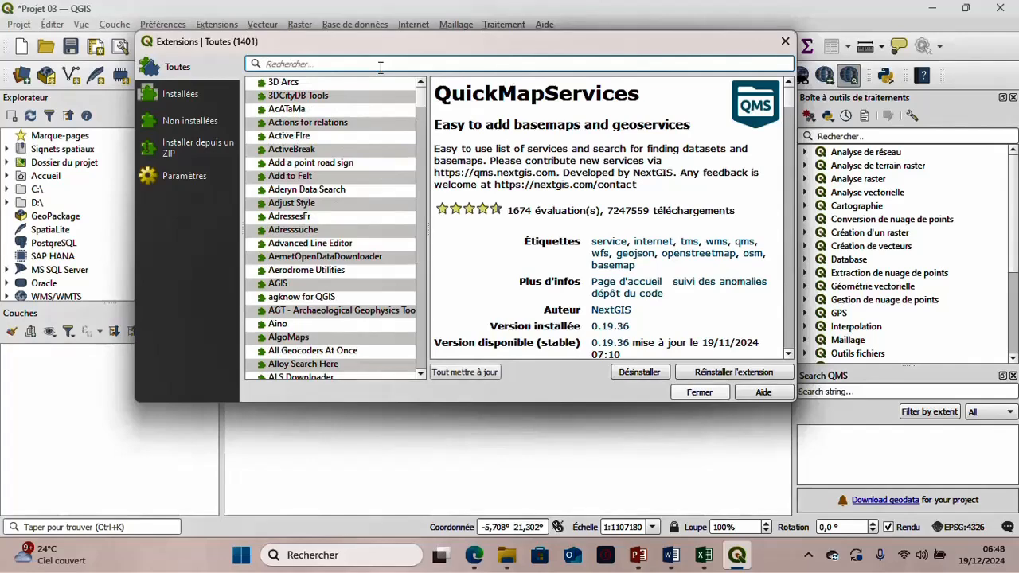
pyautogui.write('Q')
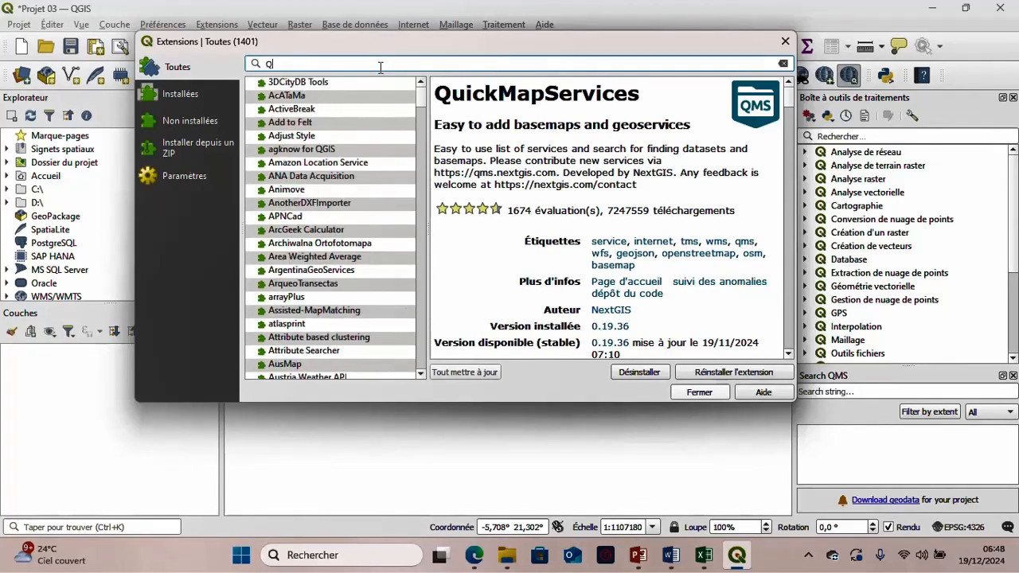
pyautogui.write('UI')
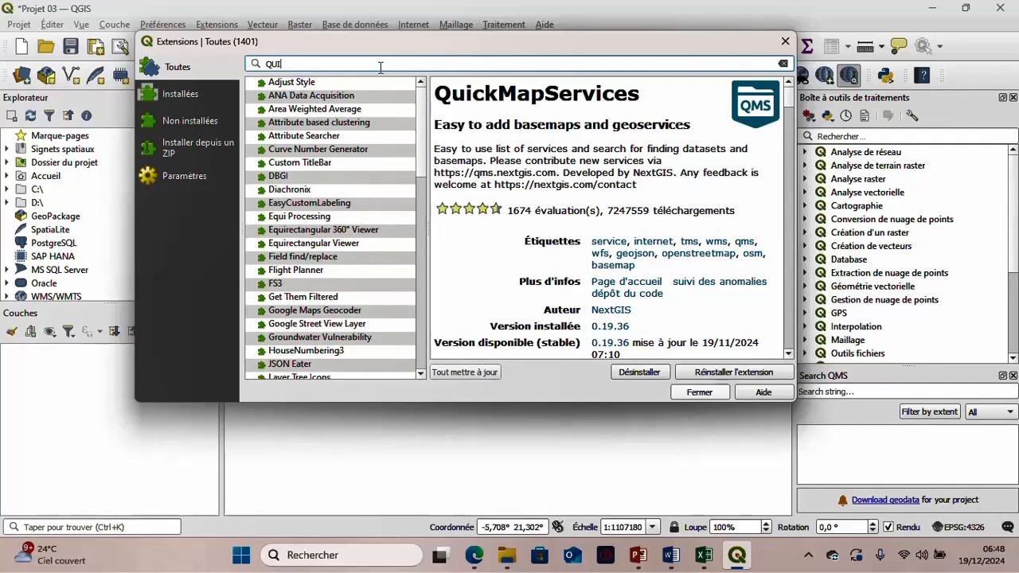
pyautogui.write('CK')
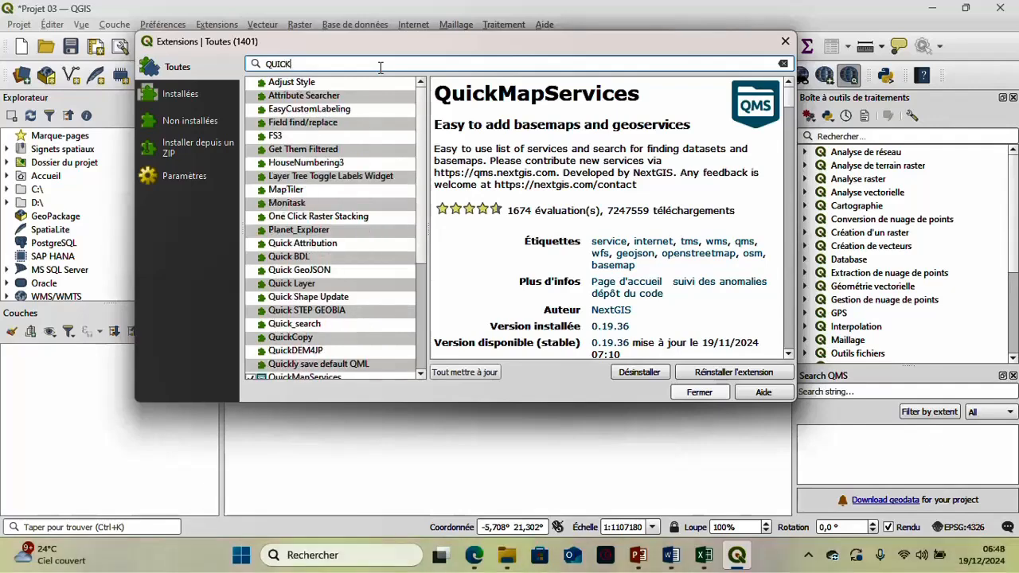
pyautogui.write('MA')
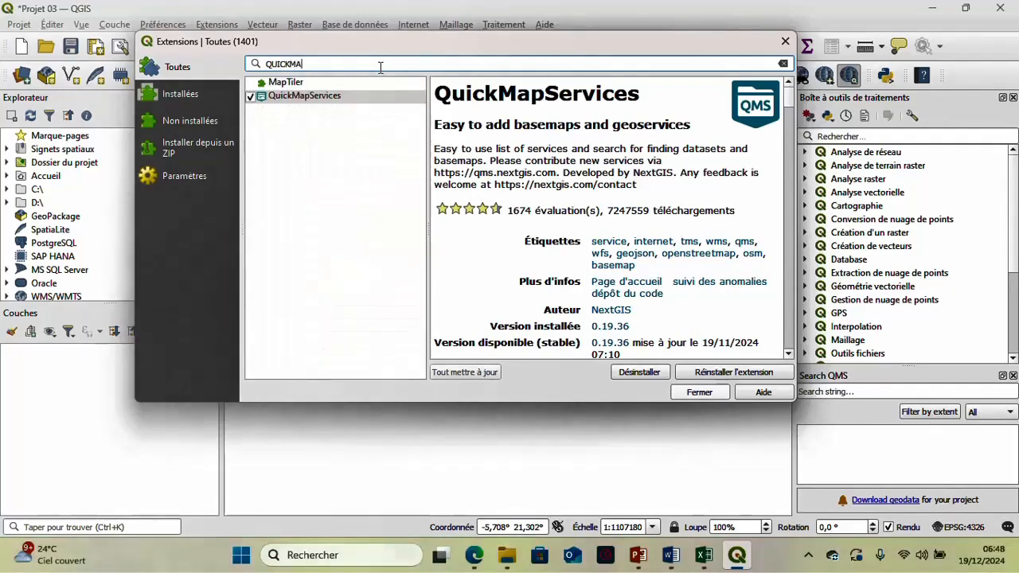
# - Disable the QuickMapServices extension and check which web tools are offered without it
pyautogui.doubleClick(317, 102)
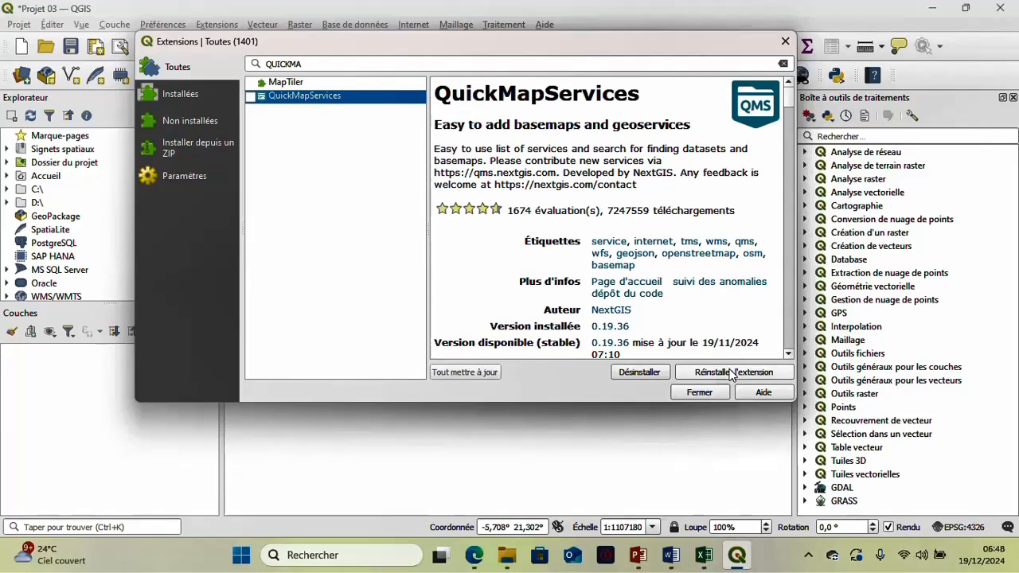
pyautogui.click(782, 44)
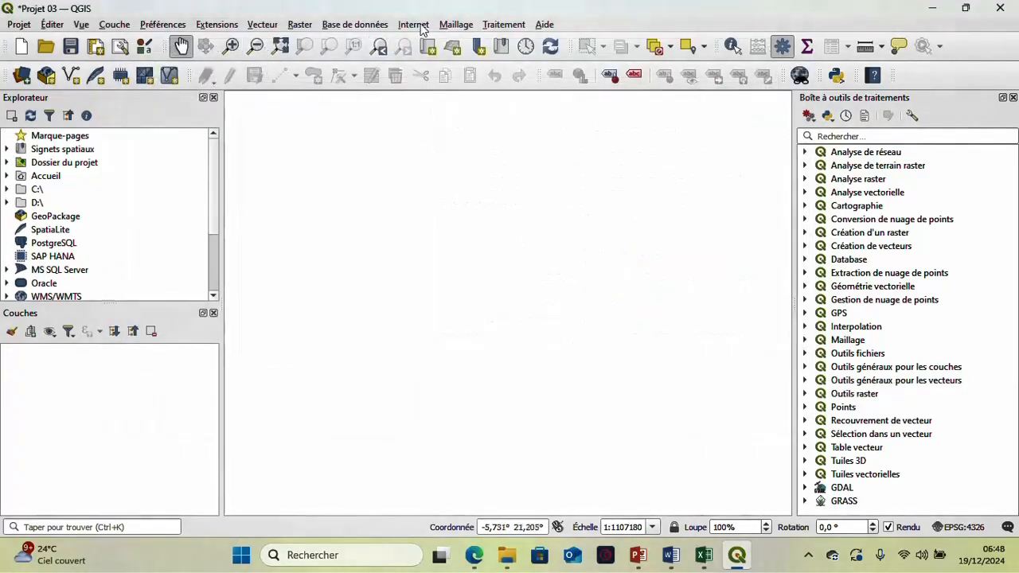
pyautogui.click(422, 29)
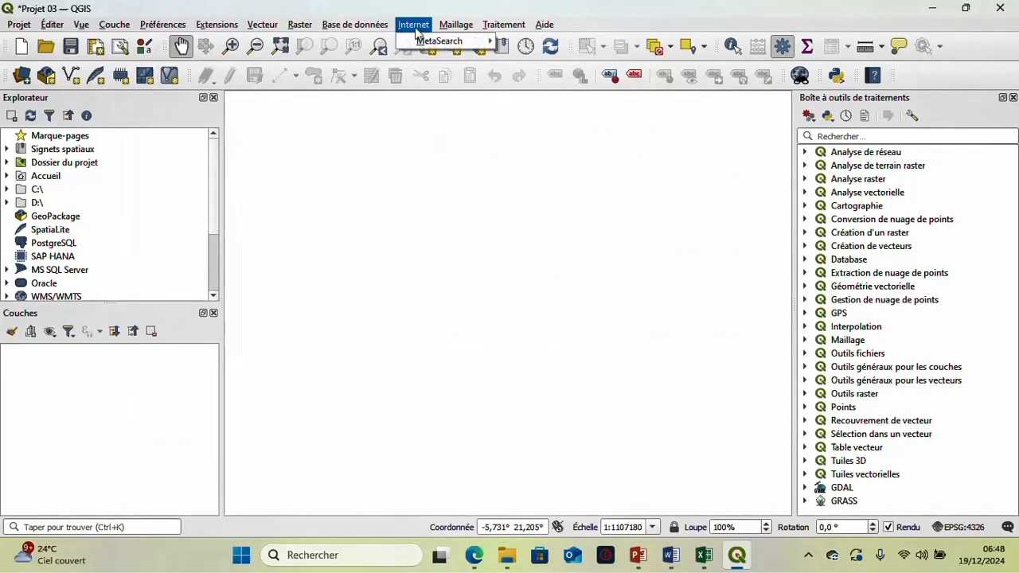
pyautogui.moveTo(430, 48)
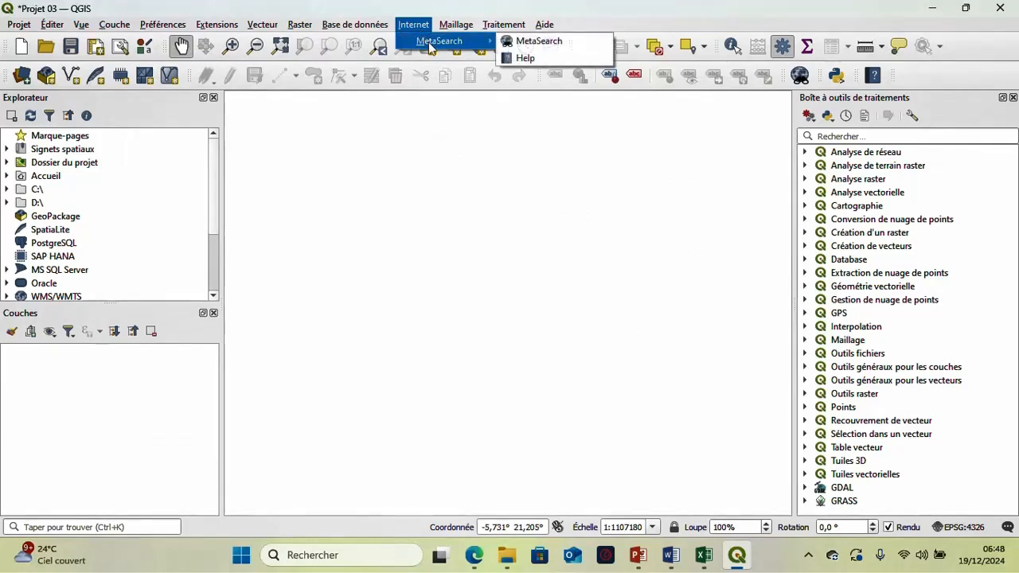
pyautogui.click(397, 150)
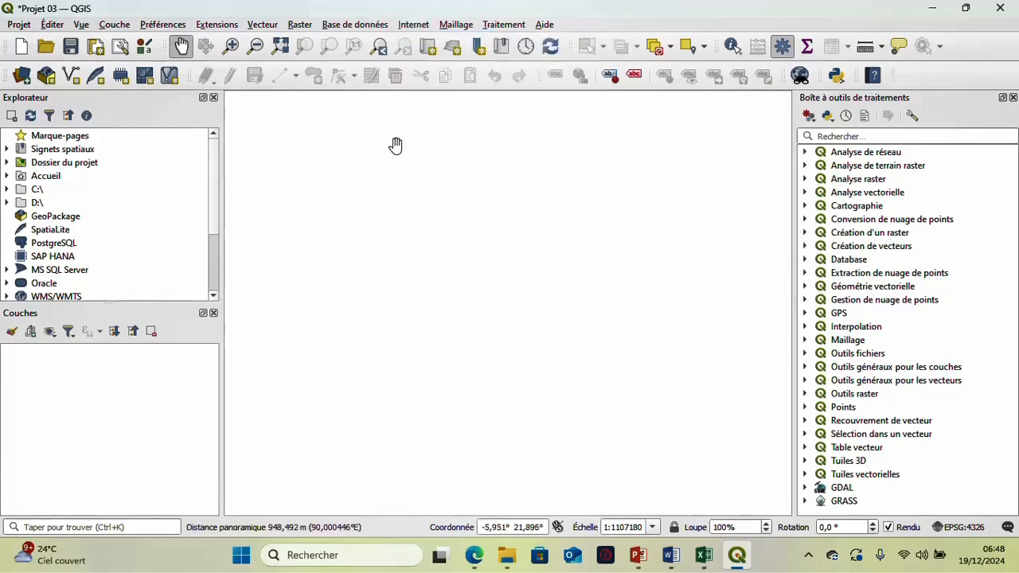
# - Enable the QuickMapServices extension and reinstall its latest stable version from the extension manager
pyautogui.click(216, 24)
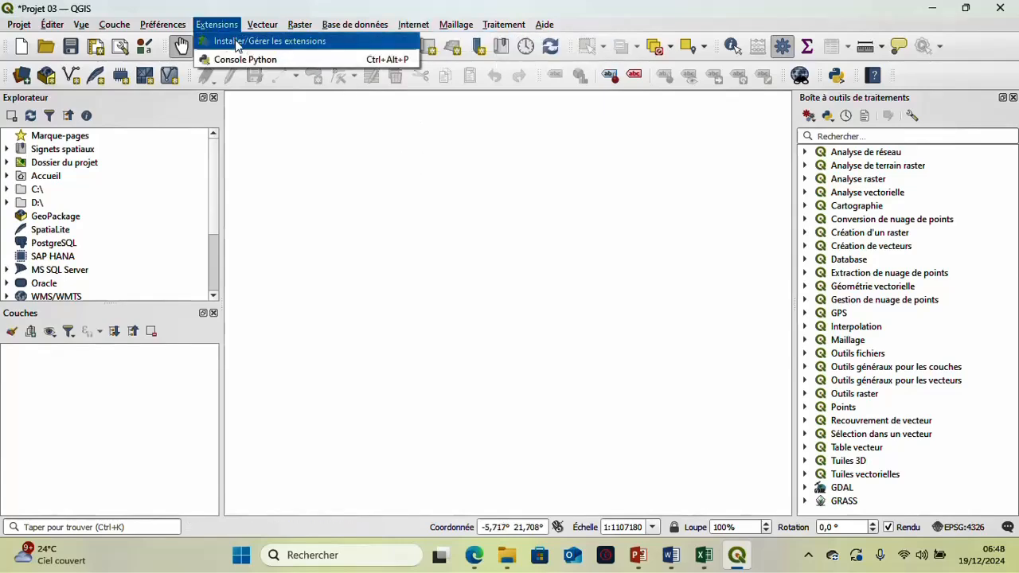
pyautogui.click(250, 41)
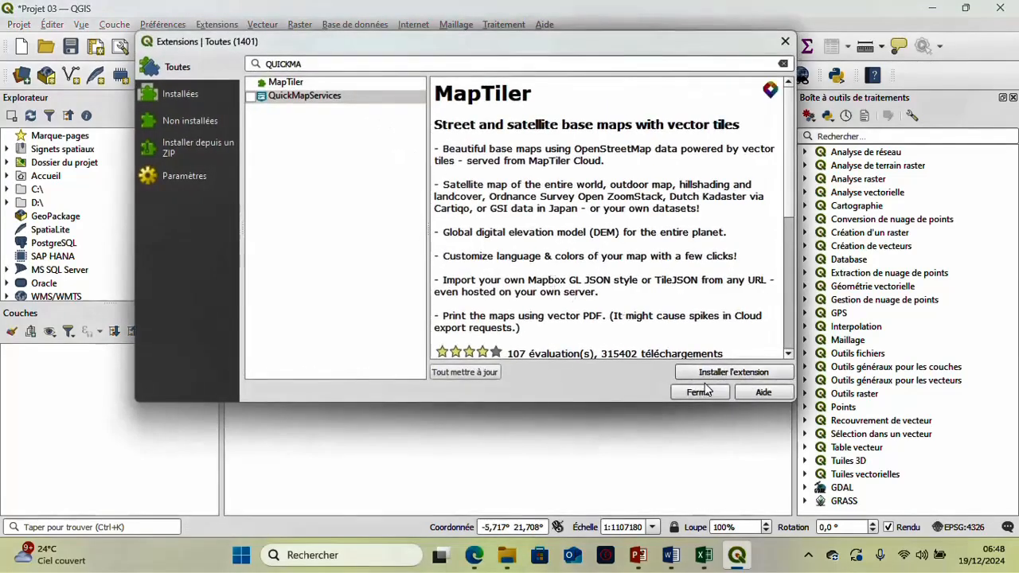
pyautogui.click(278, 96)
pyautogui.click(251, 97)
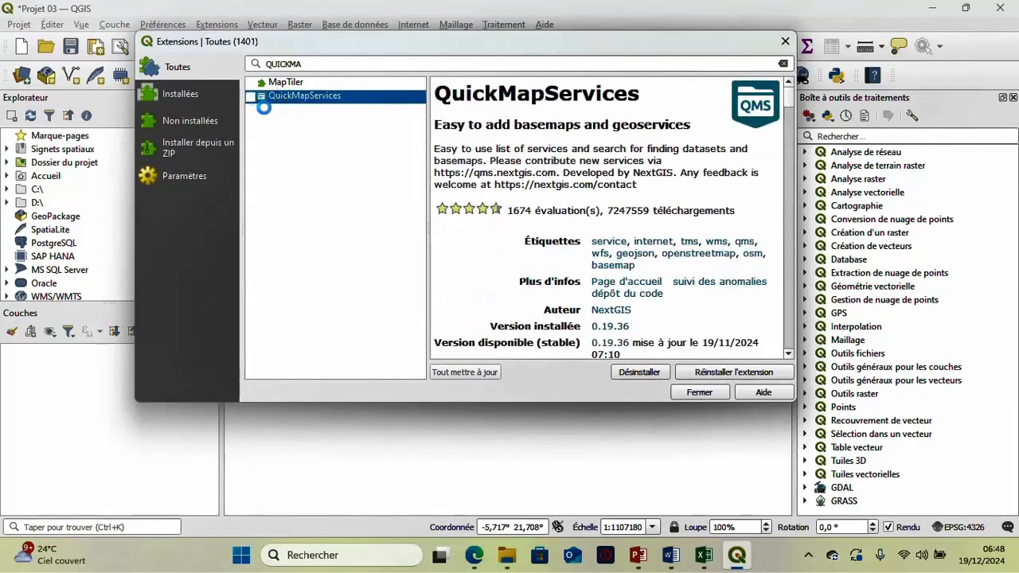
pyautogui.click(740, 375)
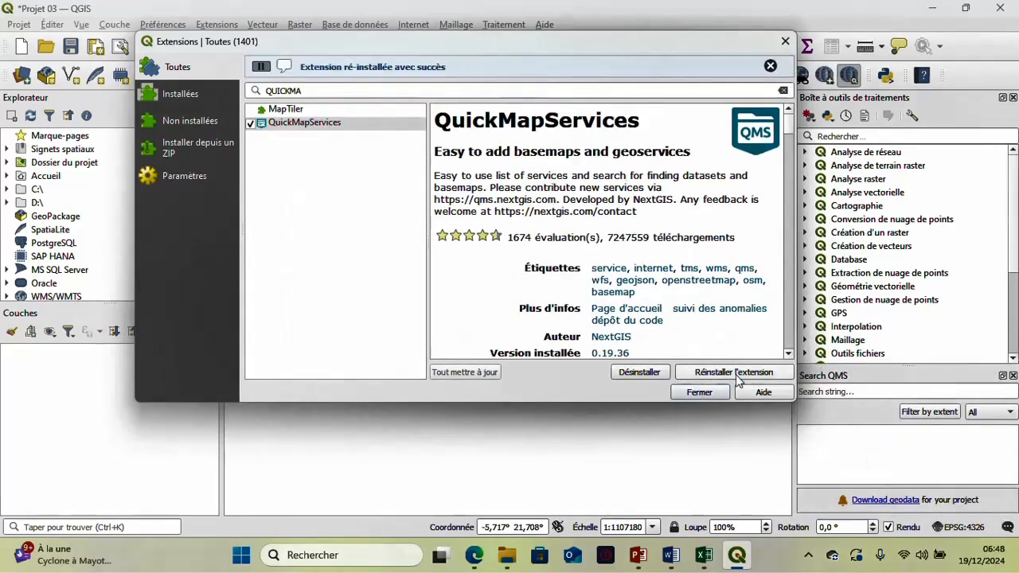
pyautogui.click(717, 393)
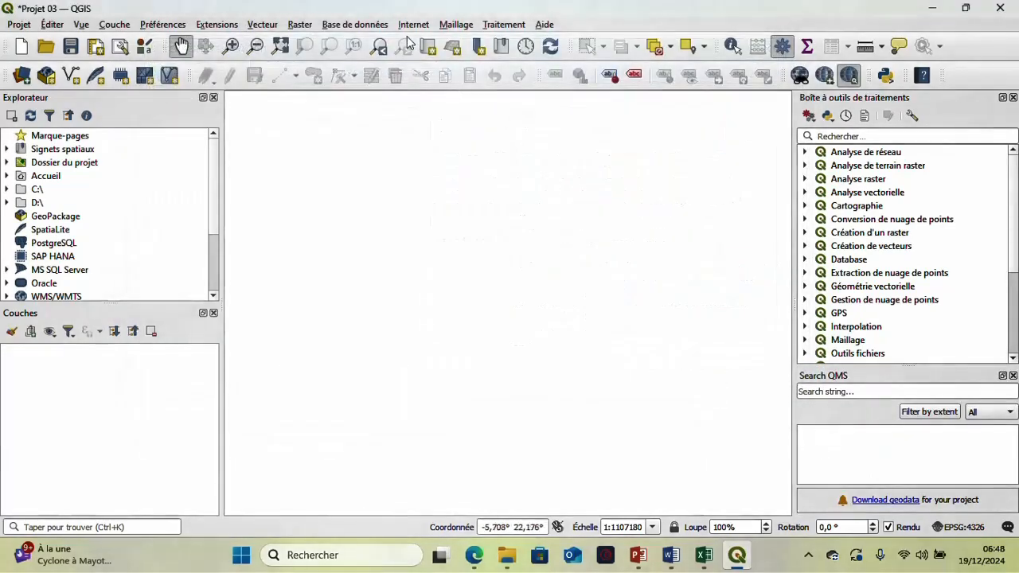
# - Download the contributed services pack in the QuickMapServices settings and save the settings
pyautogui.click(413, 24)
pyautogui.moveTo(423, 60)
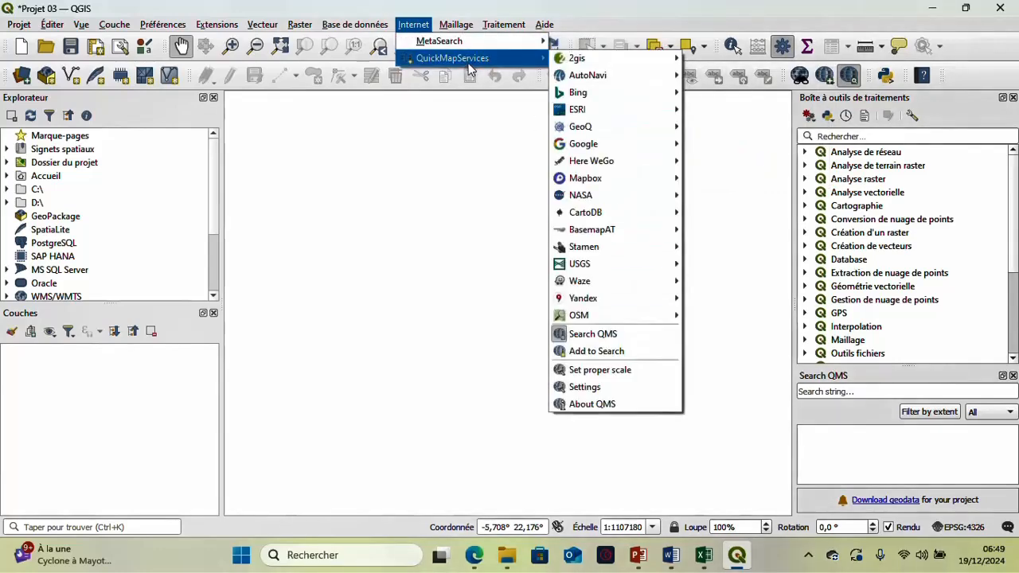
pyautogui.click(620, 388)
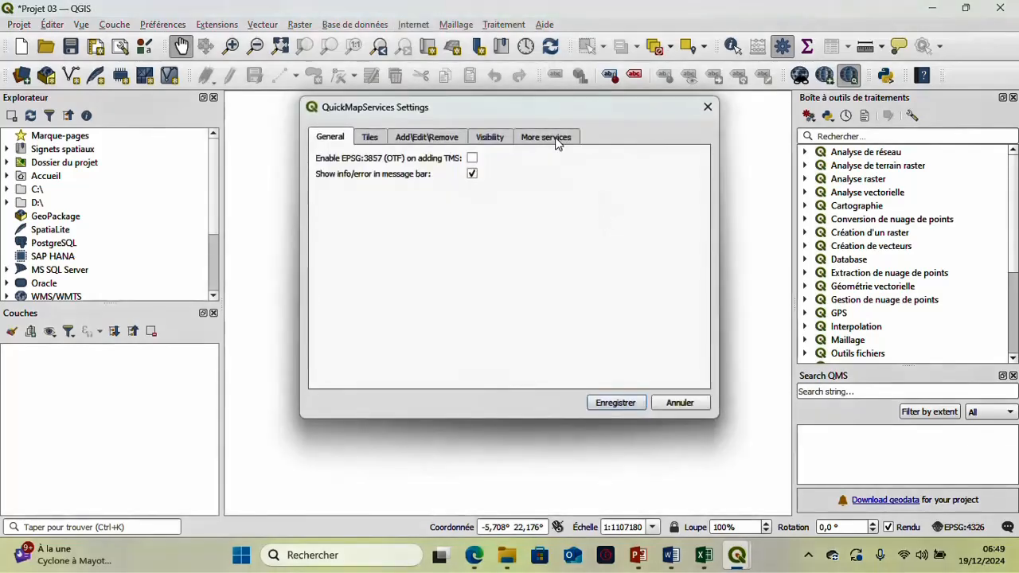
pyautogui.click(558, 141)
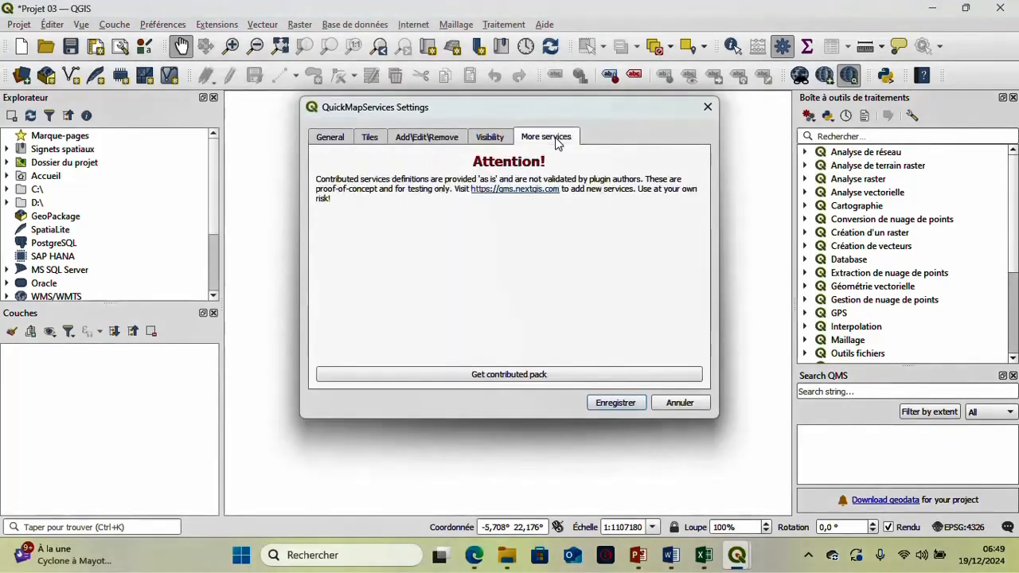
pyautogui.click(584, 379)
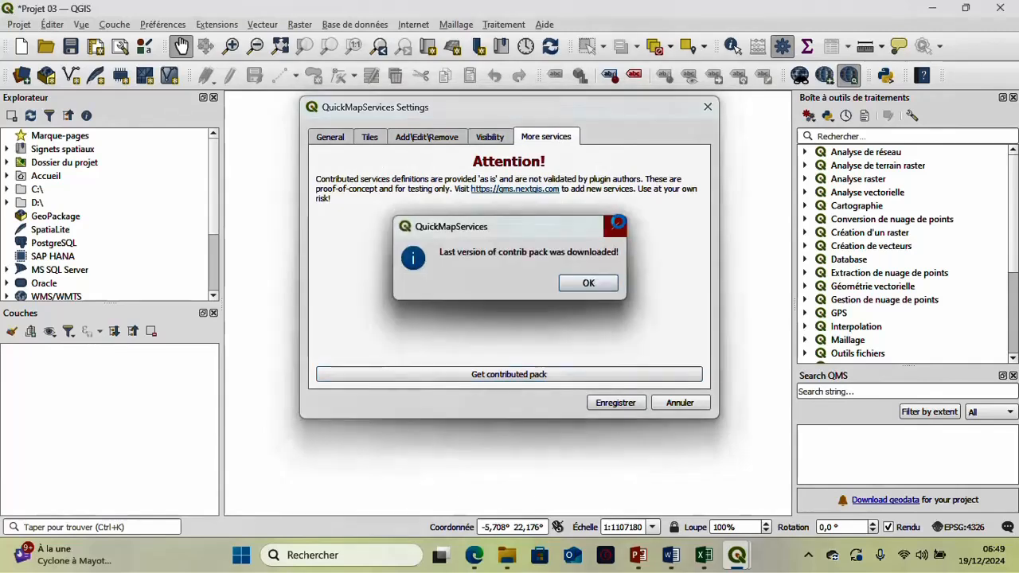
pyautogui.click(587, 285)
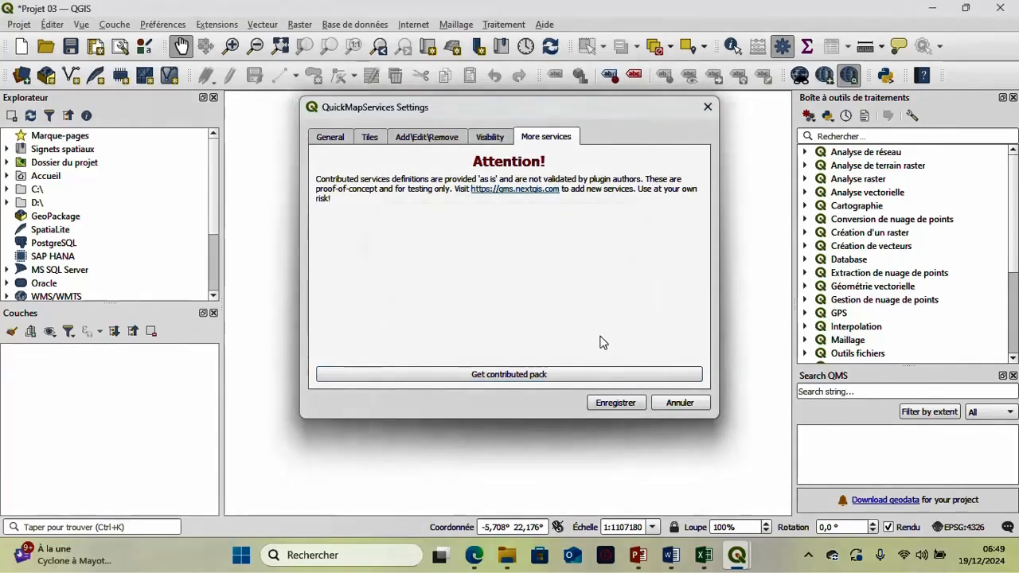
pyautogui.click(616, 403)
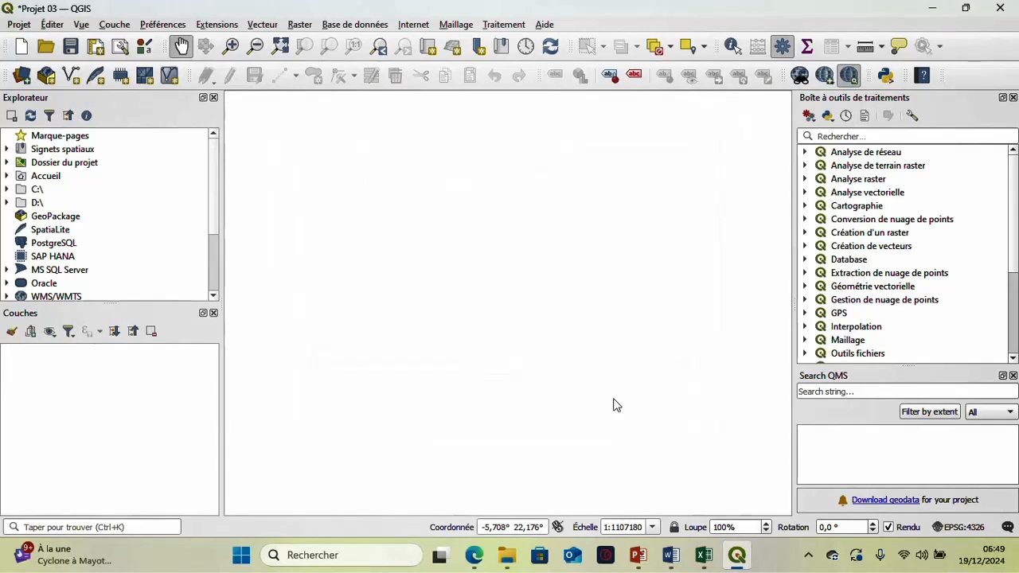
# - Add the OSM Standard basemap from the OSM services of QuickMapServices to the project
pyautogui.click(413, 24)
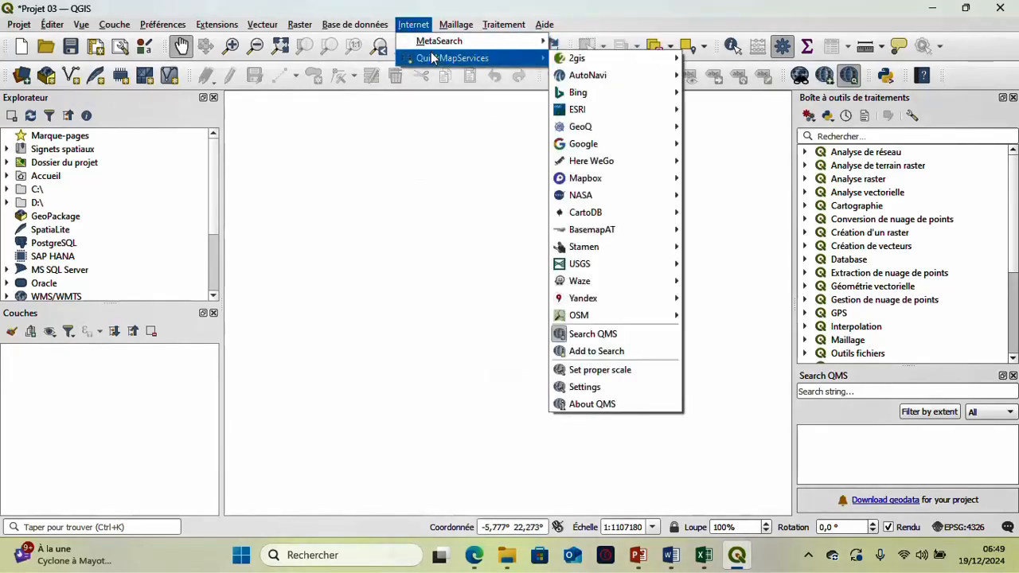
pyautogui.moveTo(579, 223)
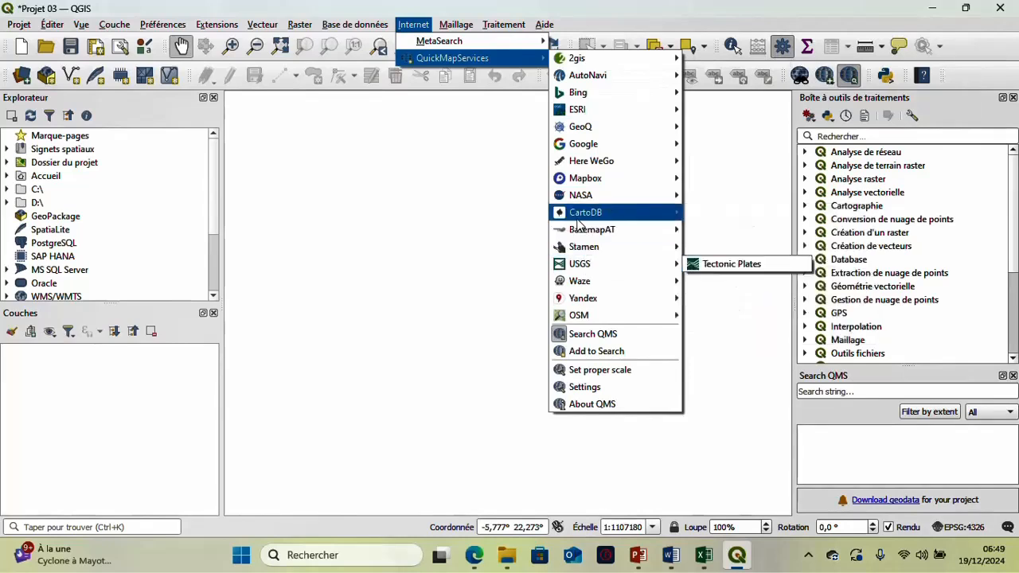
pyautogui.moveTo(568, 115)
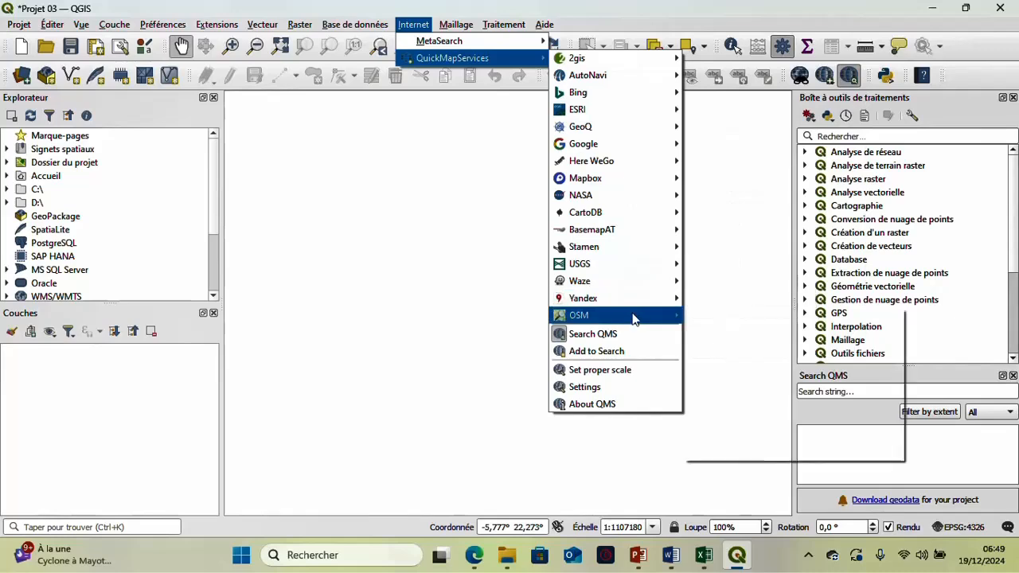
pyautogui.moveTo(635, 318)
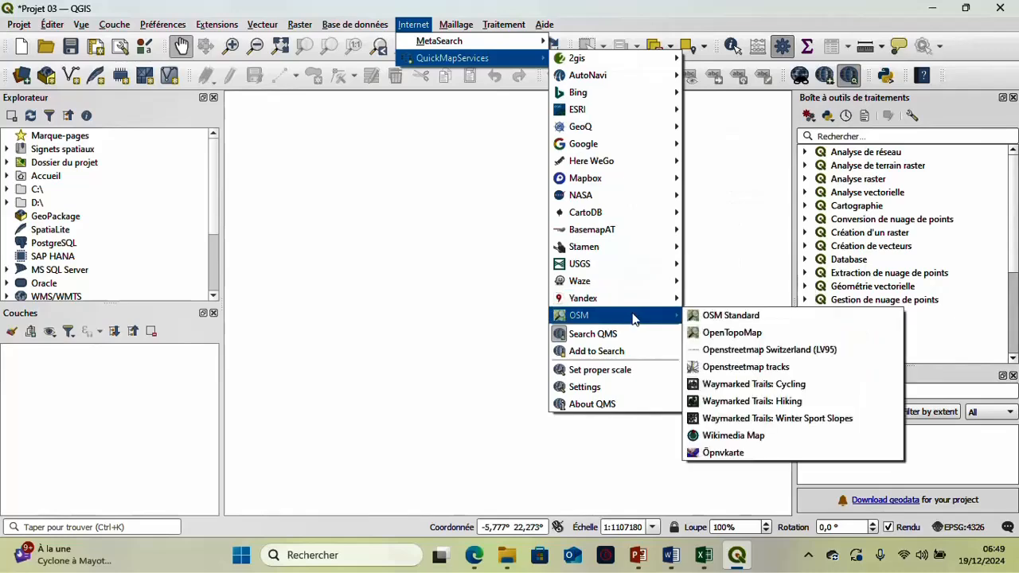
pyautogui.click(721, 318)
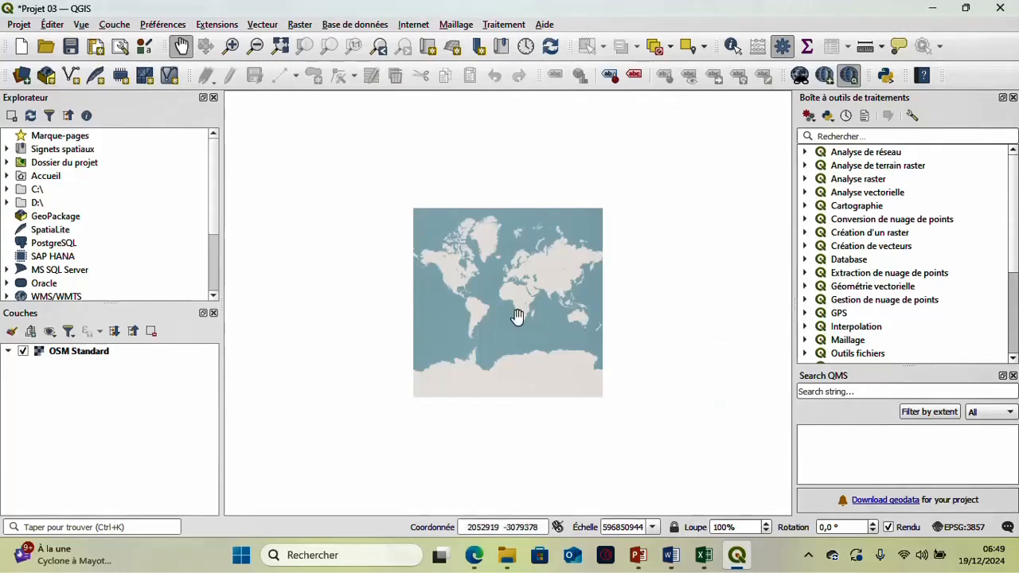
# - Examine the OSM Standard basemap from the world view down to the streets of Lingwala in Kinshasa
pyautogui.scroll(3, 507, 287)
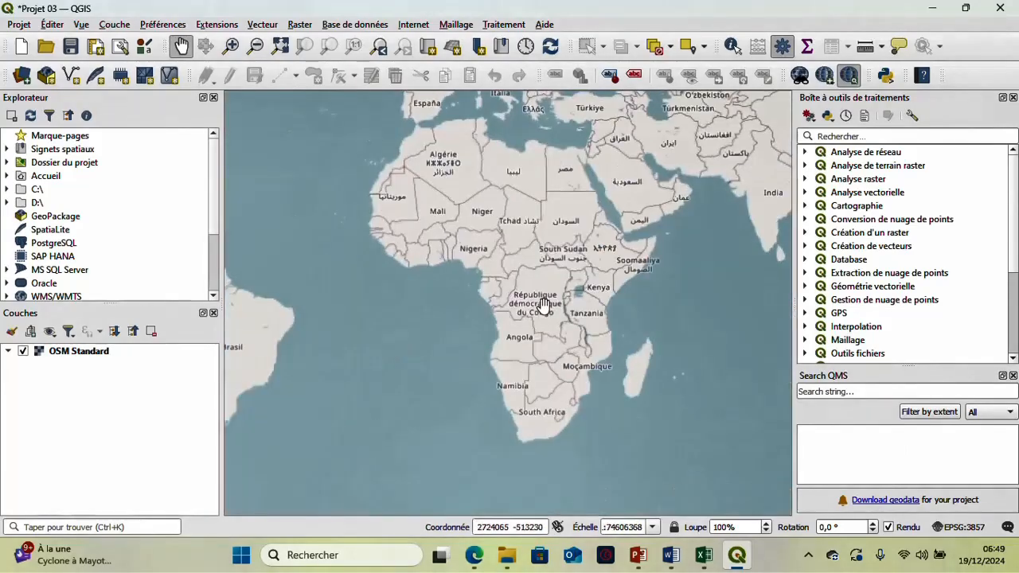
pyautogui.scroll(1, 532, 312)
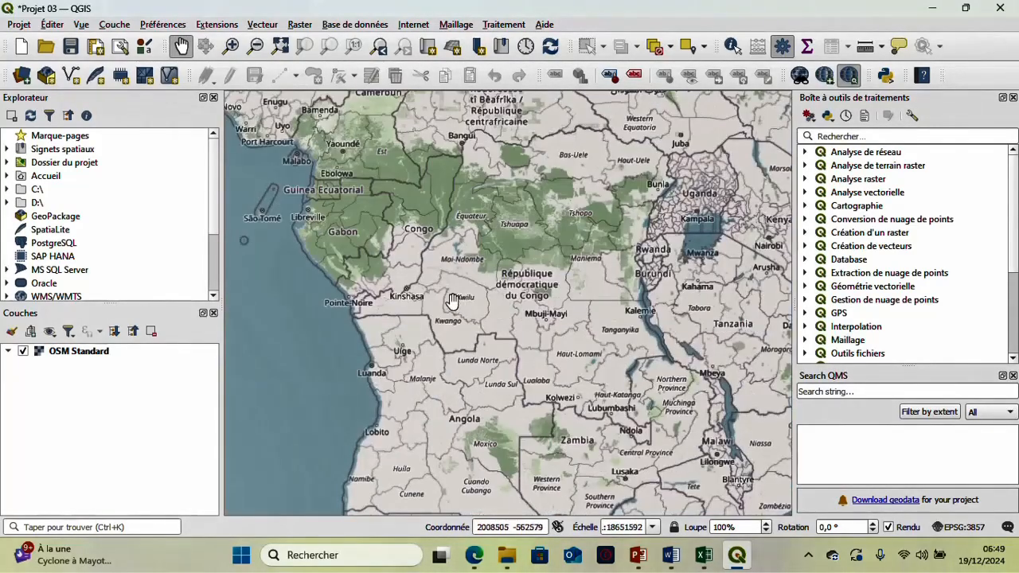
pyautogui.scroll(2, 417, 305)
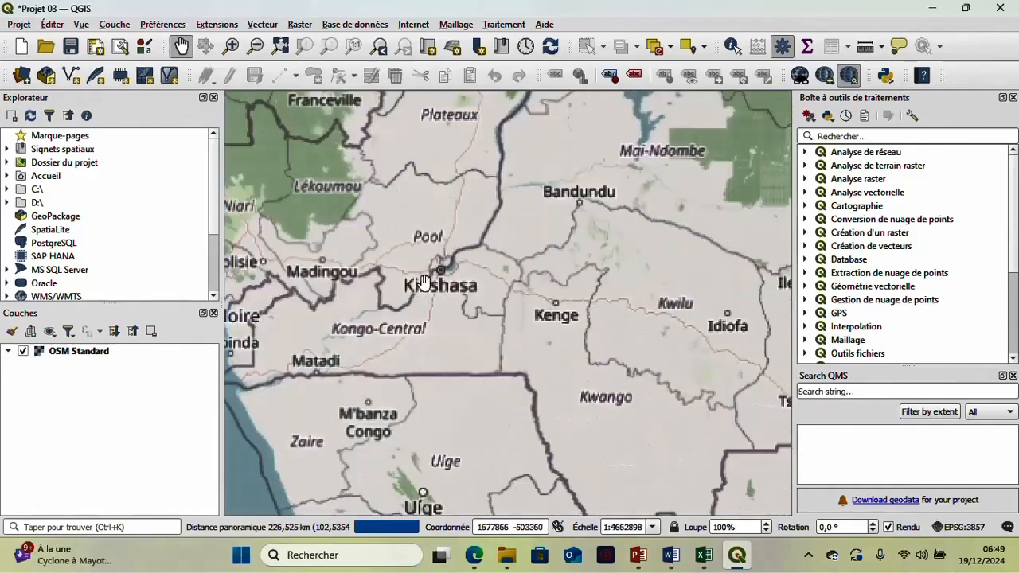
pyautogui.scroll(3, 430, 277)
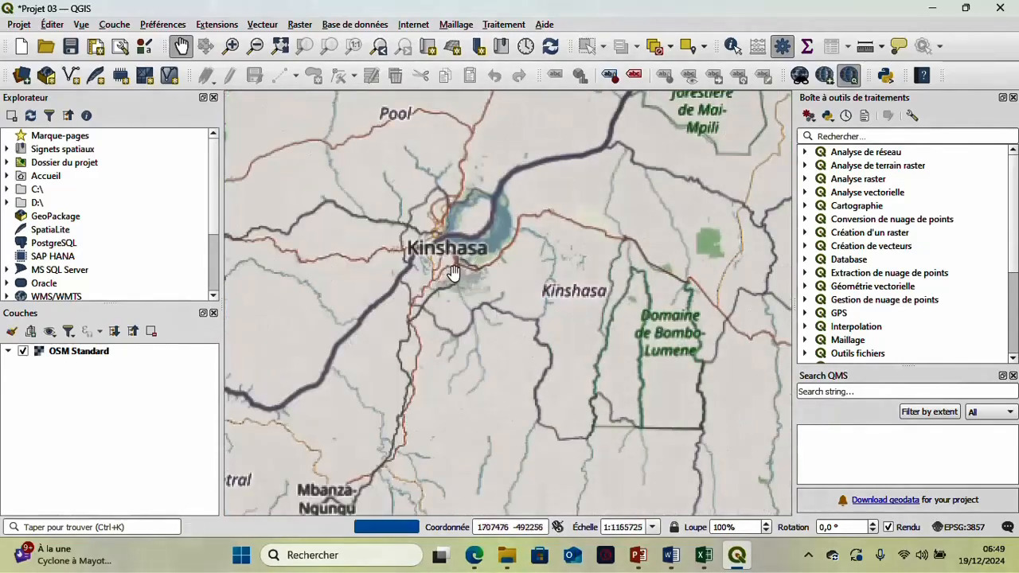
pyautogui.scroll(1, 455, 274)
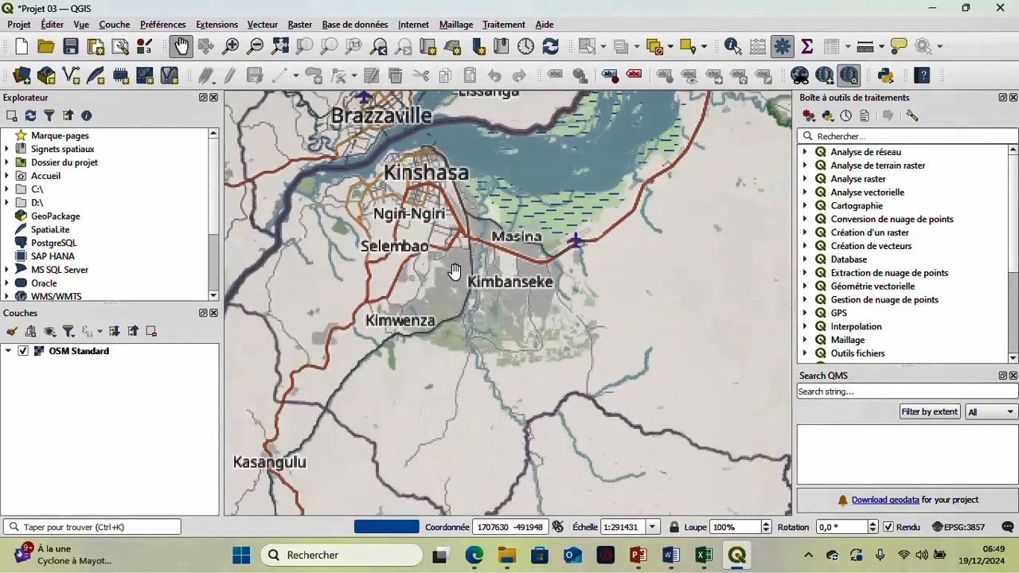
pyautogui.scroll(2, 423, 177)
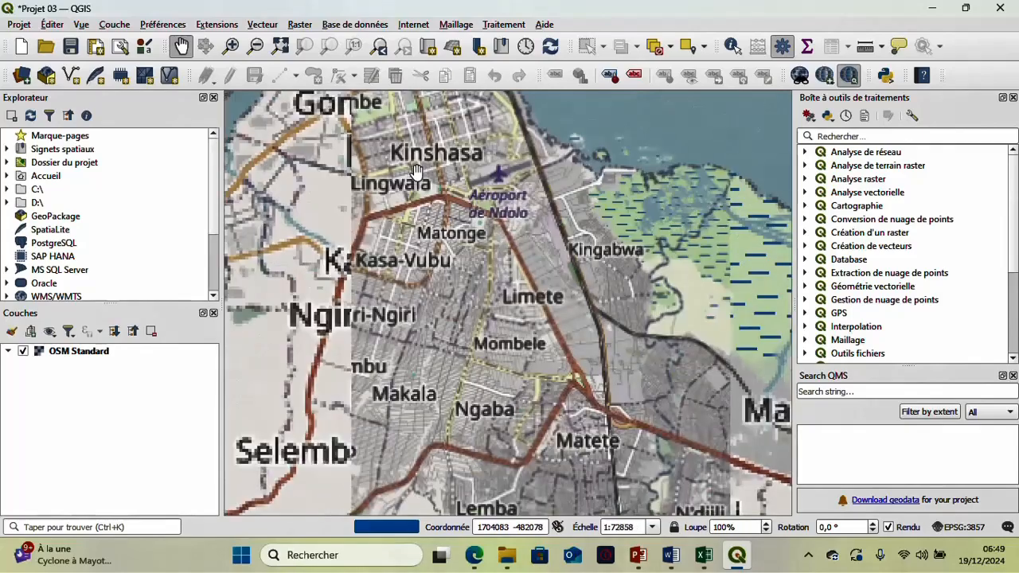
pyautogui.moveTo(394, 203); pyautogui.dragTo(452, 229)
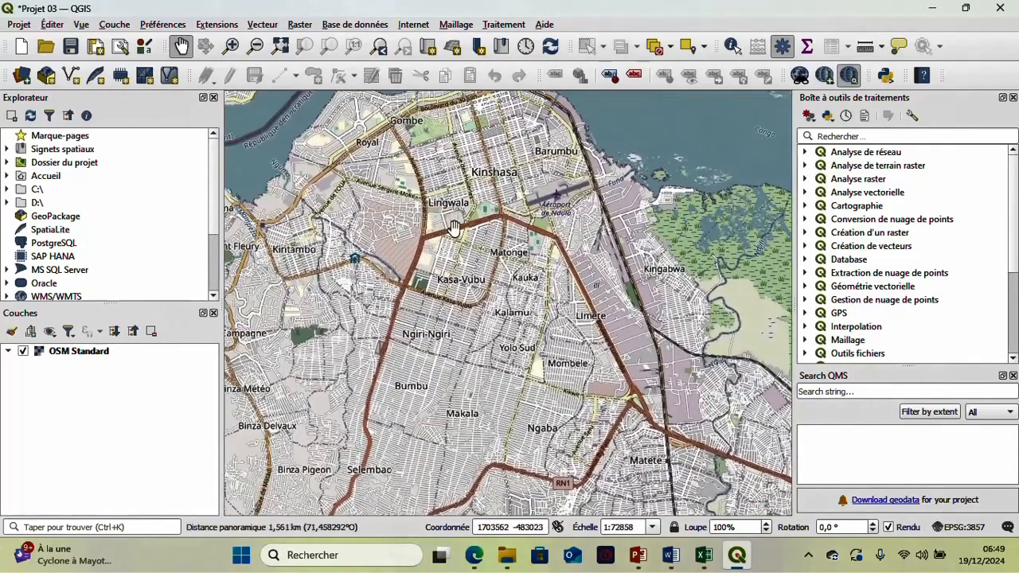
pyautogui.scroll(1, 453, 229)
pyautogui.moveTo(447, 184); pyautogui.dragTo(447, 224)
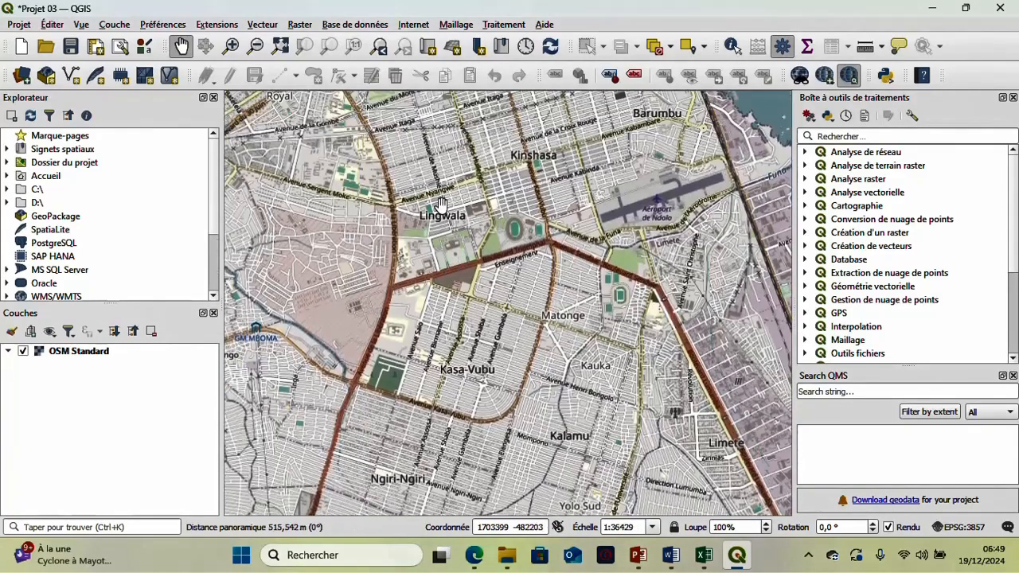
pyautogui.scroll(1, 440, 204)
pyautogui.click(490, 177)
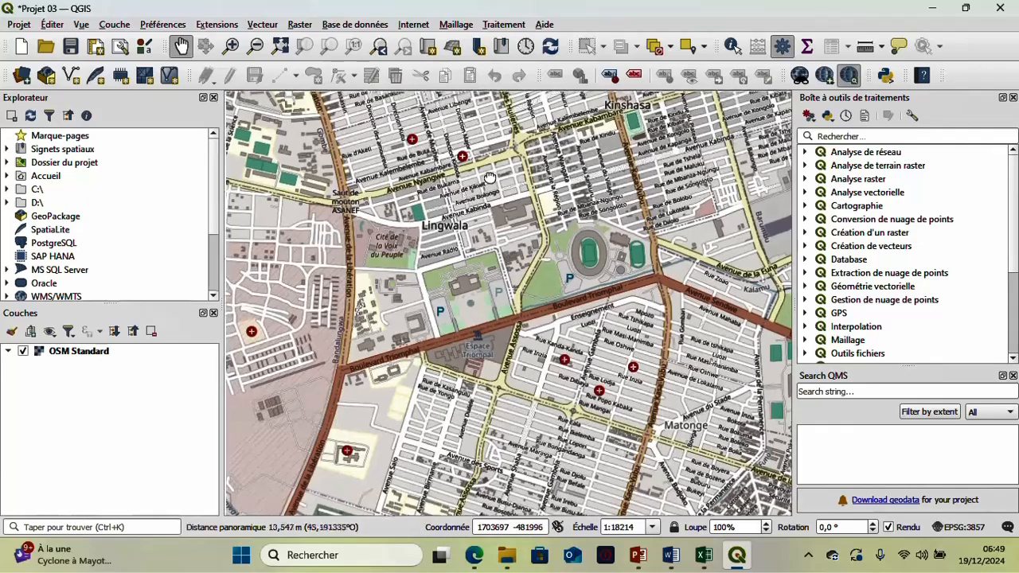
# - Inspect the basemap's streets and facilities around the Kinshasa golf club in Gombe and the neighbouring avenues
pyautogui.moveTo(490, 176); pyautogui.dragTo(515, 377)
pyautogui.moveTo(472, 243); pyautogui.dragTo(470, 405)
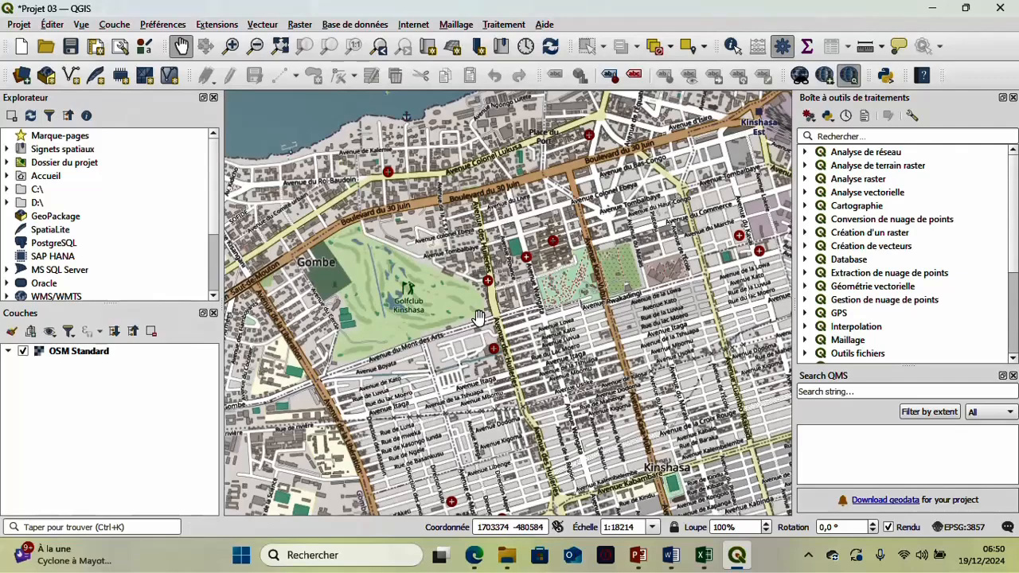
pyautogui.scroll(1, 476, 316)
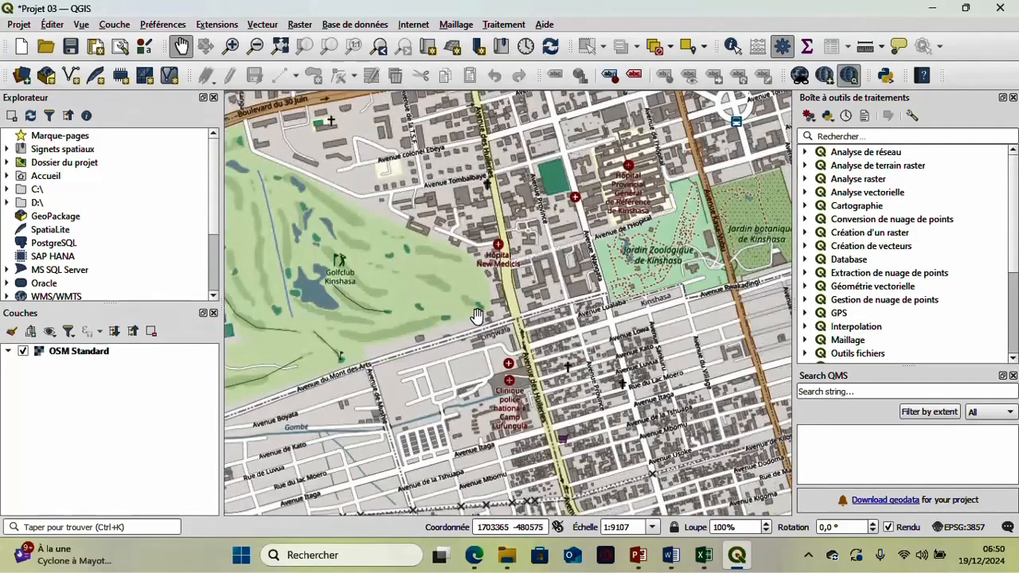
pyautogui.moveTo(476, 310); pyautogui.dragTo(531, 165)
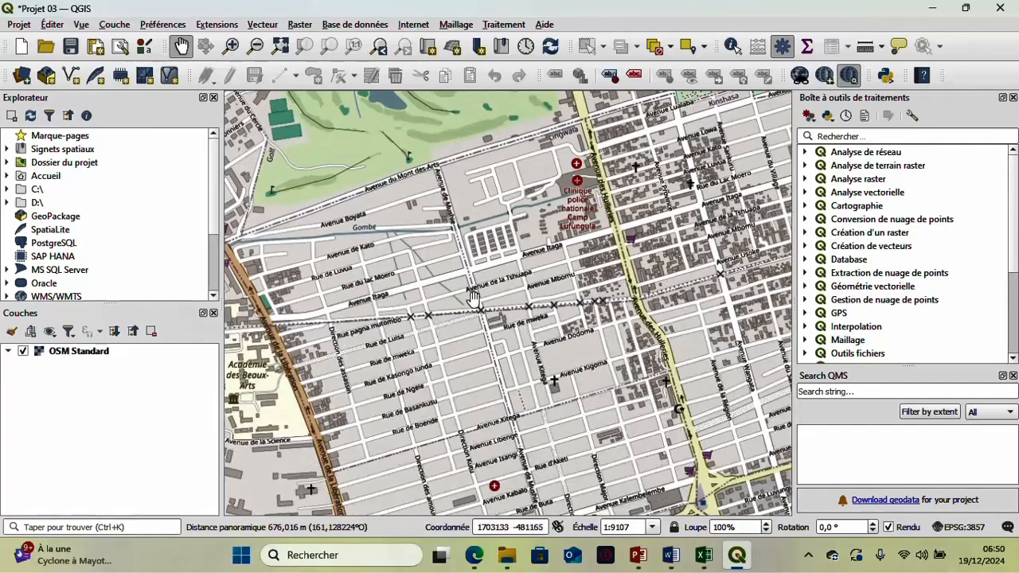
pyautogui.scroll(-1, 476, 296)
pyautogui.moveTo(476, 297); pyautogui.dragTo(520, 262)
pyautogui.scroll(-1, 519, 264)
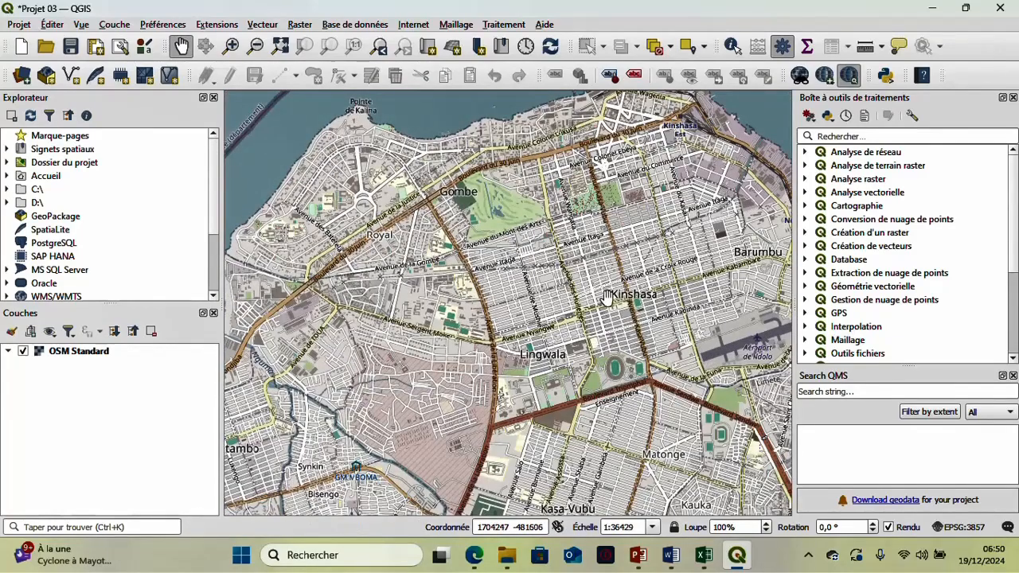
# - Survey the basemap's coverage of Kinshasa's districts from Limete through Bumbu and Selembao to Binza
pyautogui.moveTo(606, 296); pyautogui.dragTo(408, 263)
pyautogui.moveTo(549, 299); pyautogui.dragTo(511, 152)
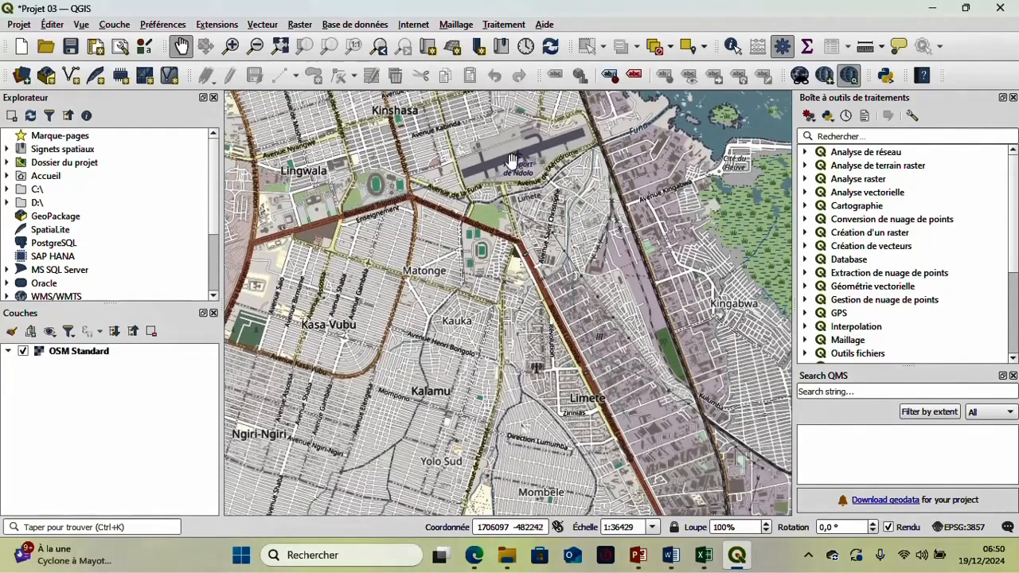
pyautogui.moveTo(512, 229); pyautogui.dragTo(668, 134)
pyautogui.moveTo(498, 302); pyautogui.dragTo(564, 122)
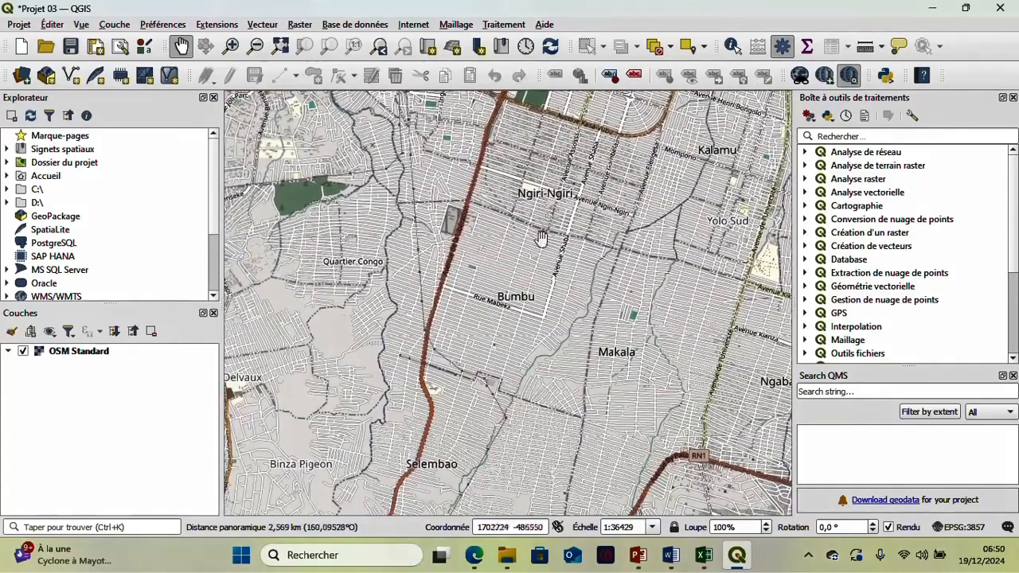
pyautogui.moveTo(507, 344); pyautogui.dragTo(547, 254)
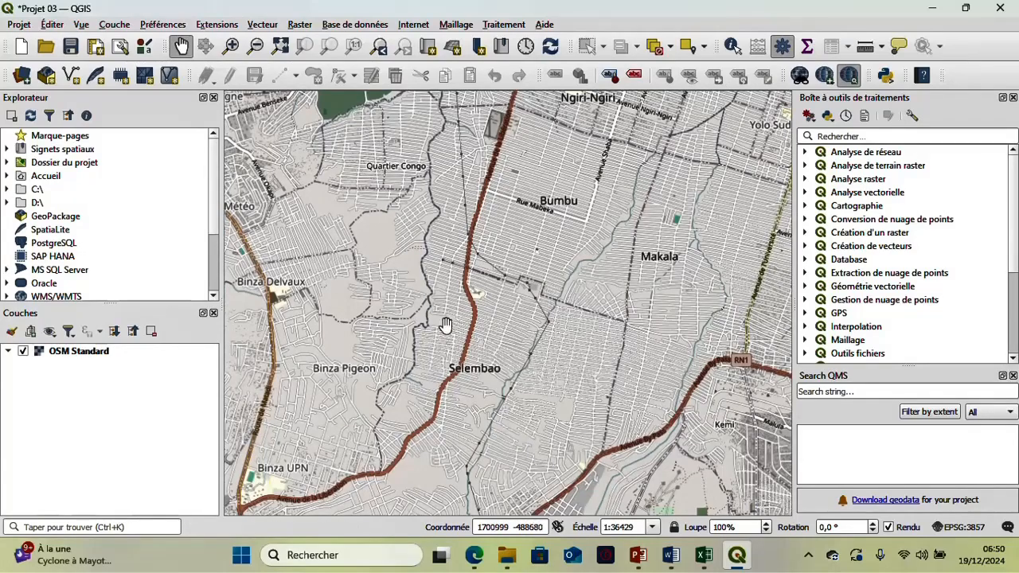
pyautogui.moveTo(446, 325); pyautogui.dragTo(530, 439)
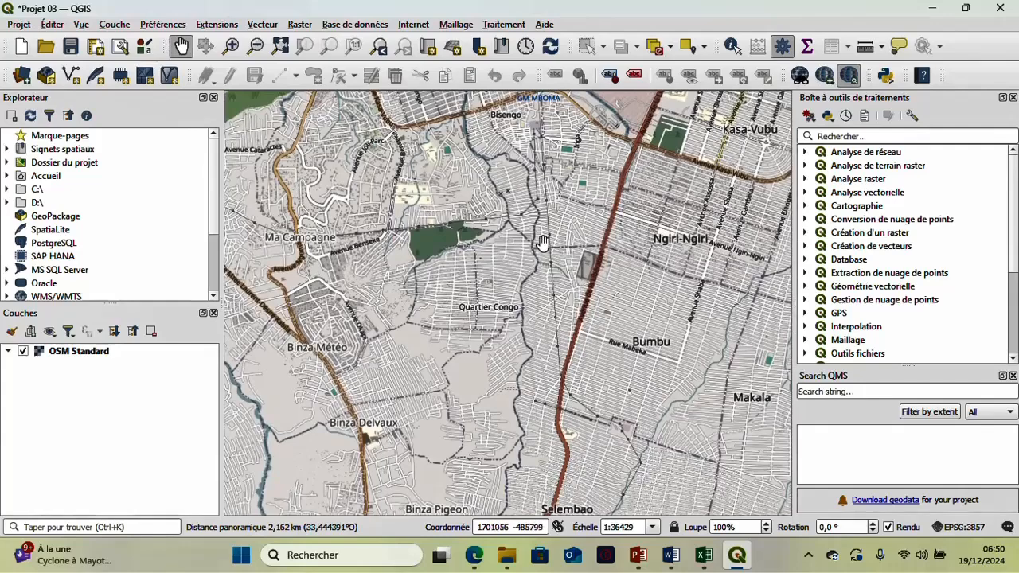
# - Compare the basemap's street and building detail in Lubudi and Ngiri-Ngiri at different scales
pyautogui.scroll(5, 542, 215)
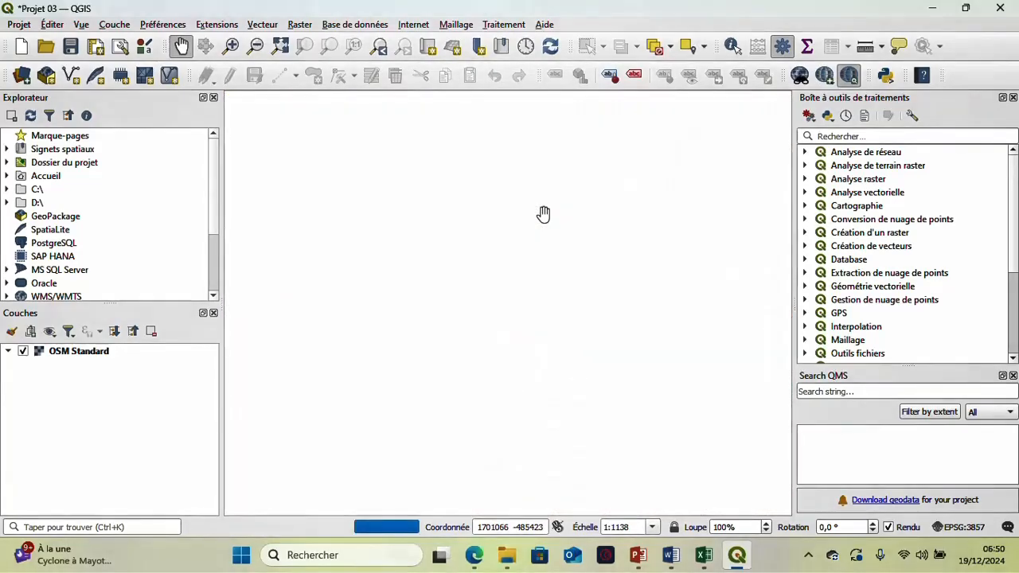
pyautogui.scroll(-2, 543, 214)
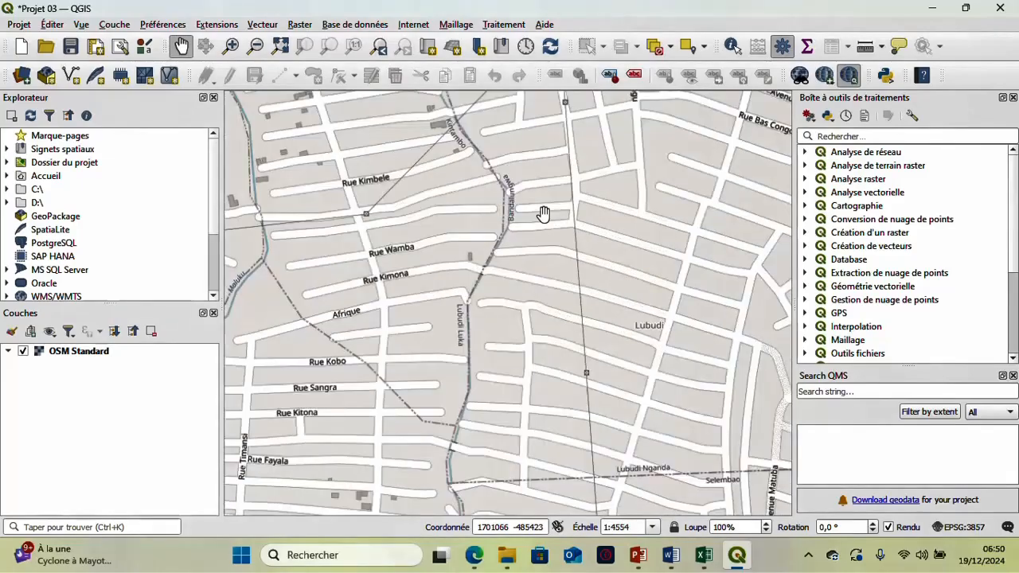
pyautogui.scroll(-1, 500, 221)
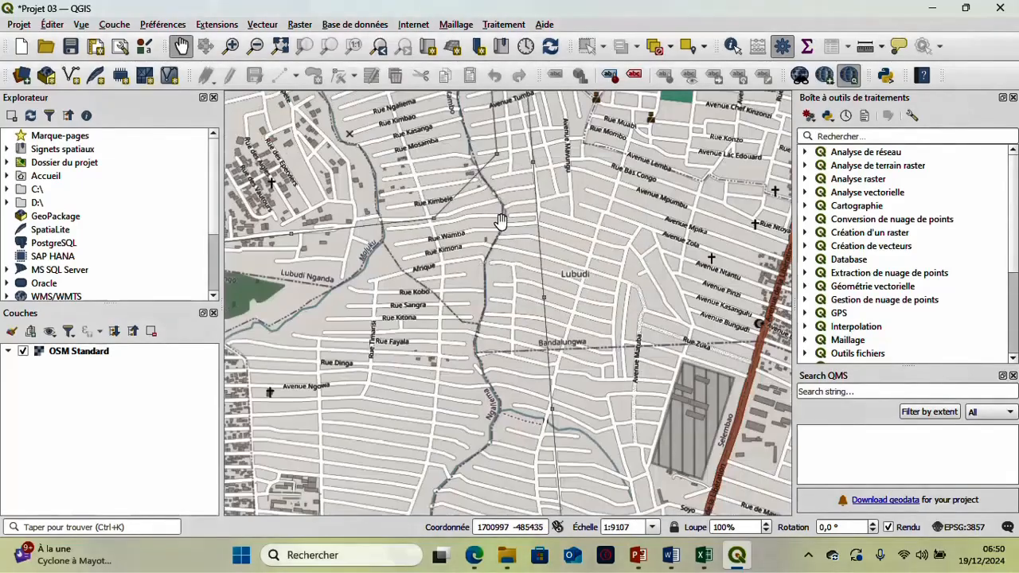
pyautogui.scroll(-1, 500, 221)
pyautogui.moveTo(584, 160); pyautogui.dragTo(300, 255)
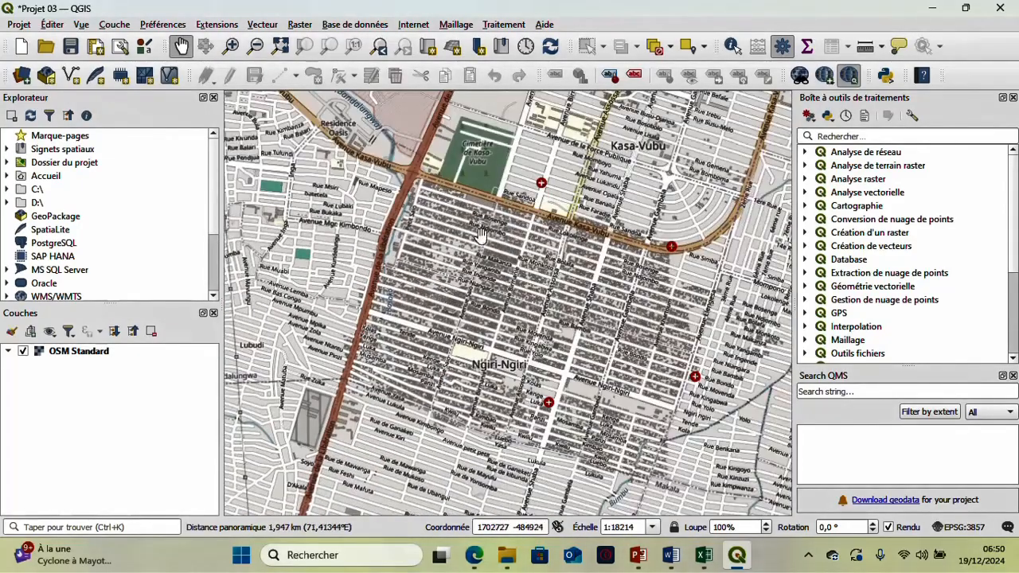
pyautogui.scroll(2, 480, 233)
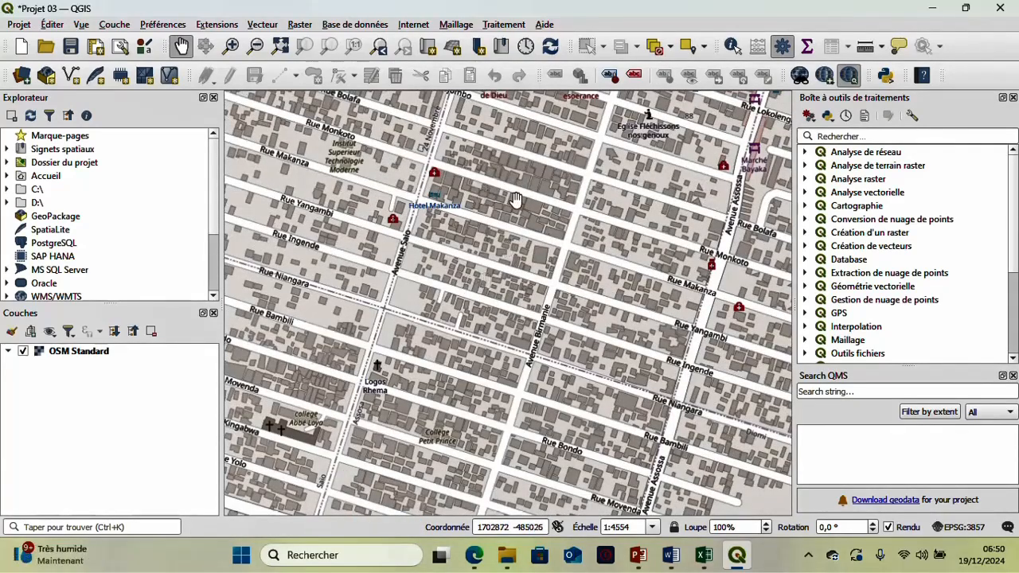
pyautogui.scroll(-2, 618, 171)
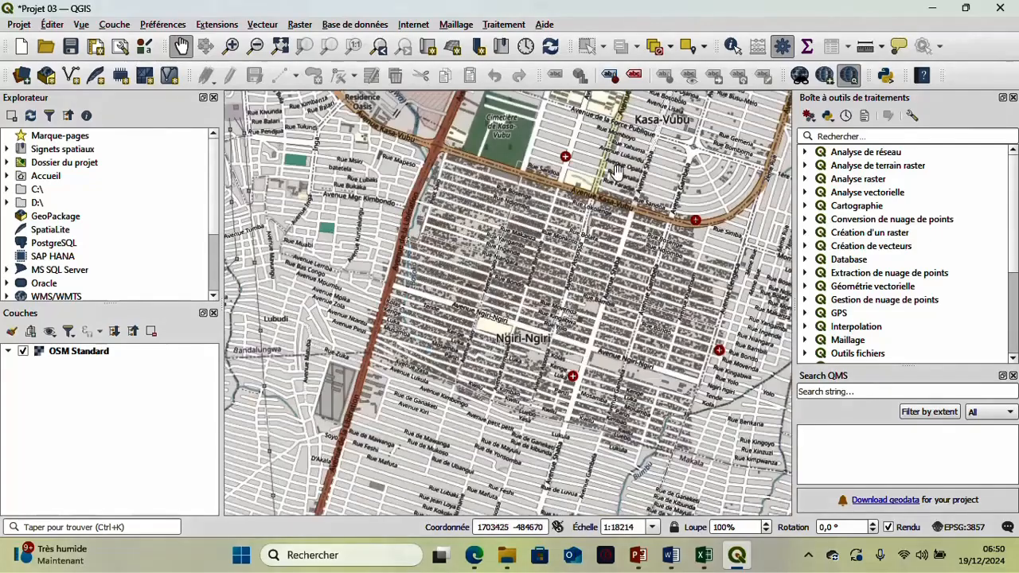
pyautogui.moveTo(617, 170); pyautogui.dragTo(475, 344)
pyautogui.scroll(-2, 483, 297)
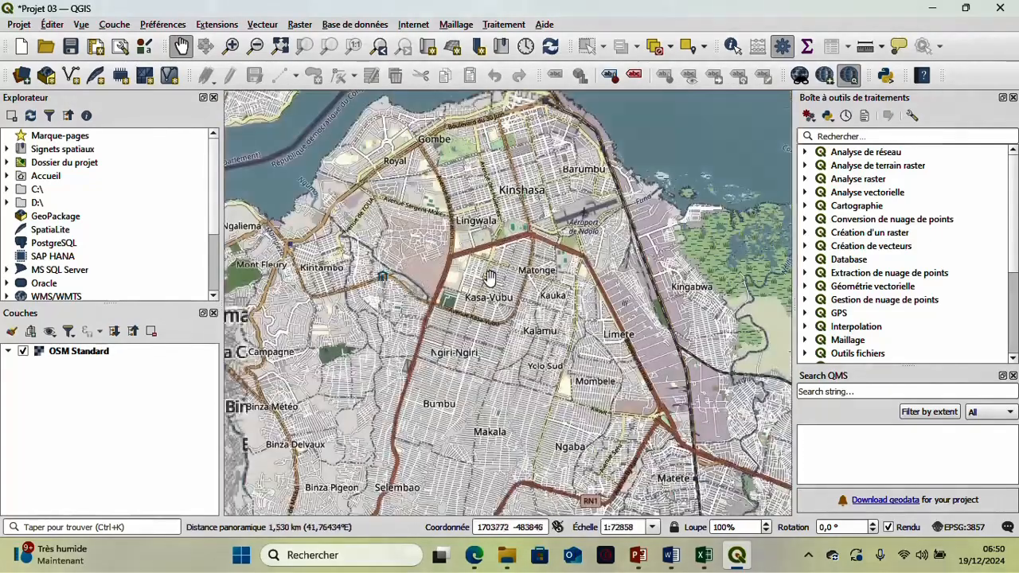
# - Examine the basemap's streets and landmarks across Limete, Kalamu and Matonge
pyautogui.moveTo(543, 268); pyautogui.dragTo(367, 144)
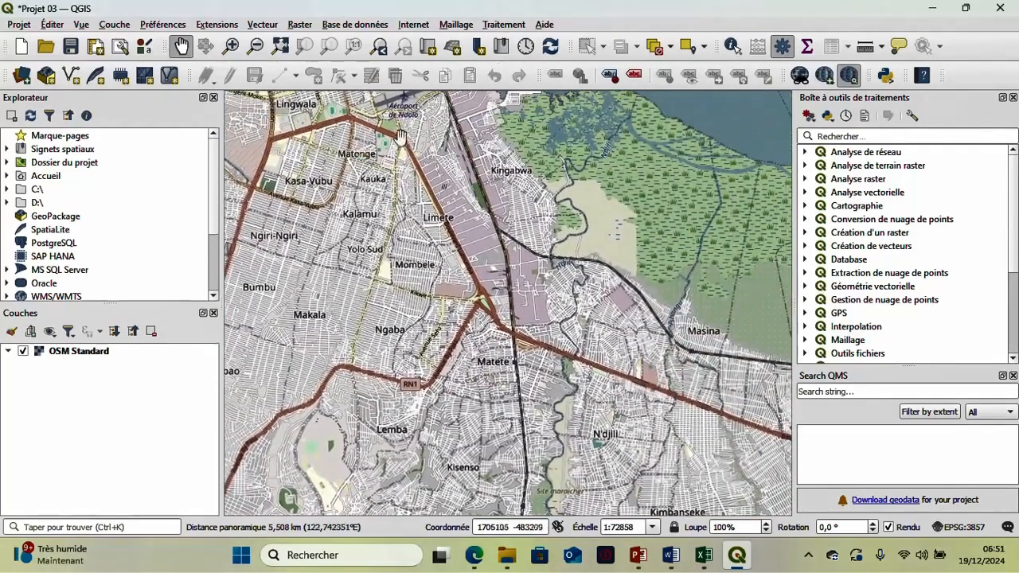
pyautogui.scroll(1, 424, 156)
pyautogui.scroll(2, 346, 231)
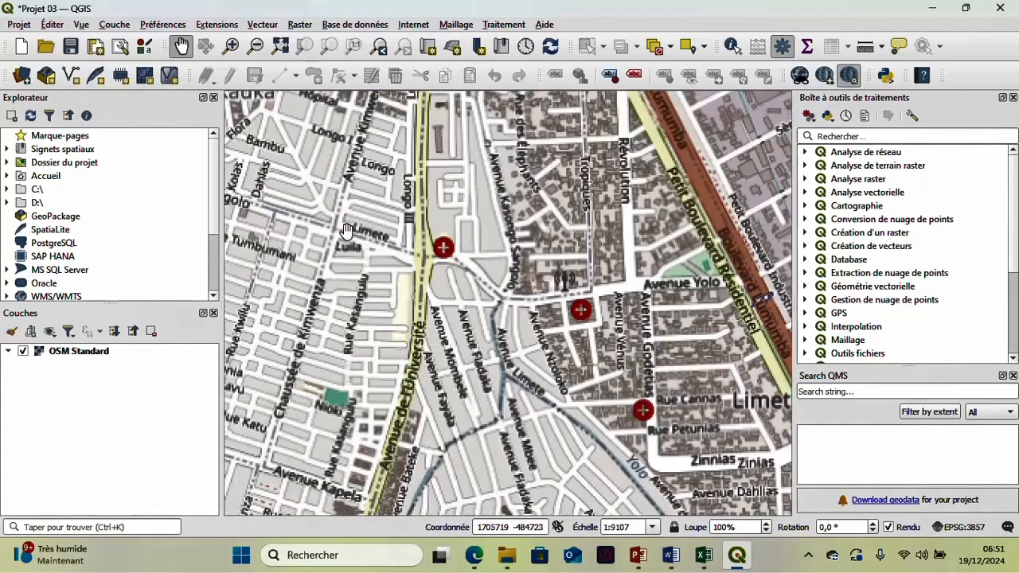
pyautogui.moveTo(346, 231); pyautogui.dragTo(591, 129)
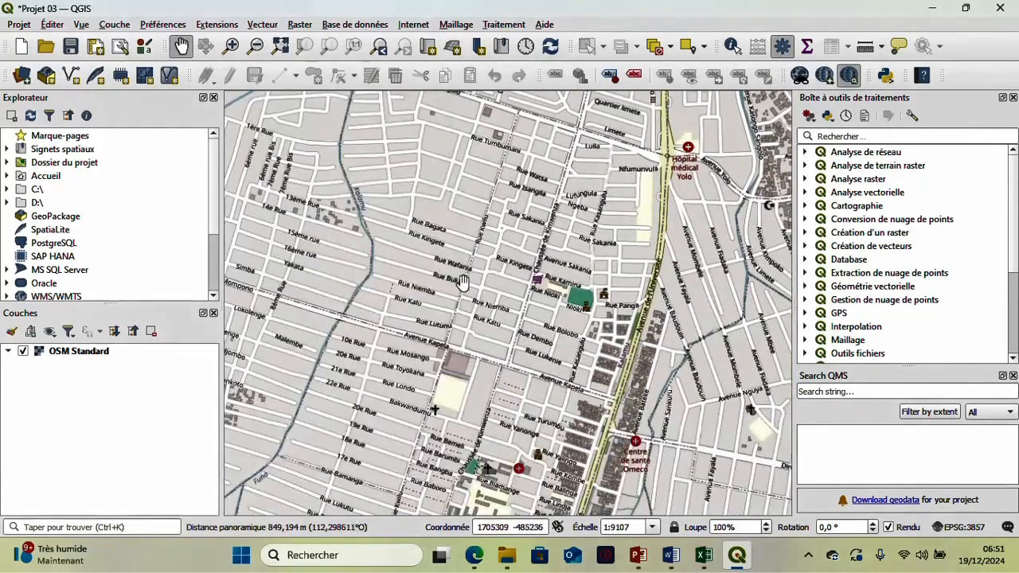
pyautogui.moveTo(464, 273); pyautogui.dragTo(473, 535)
pyautogui.scroll(-1, 478, 414)
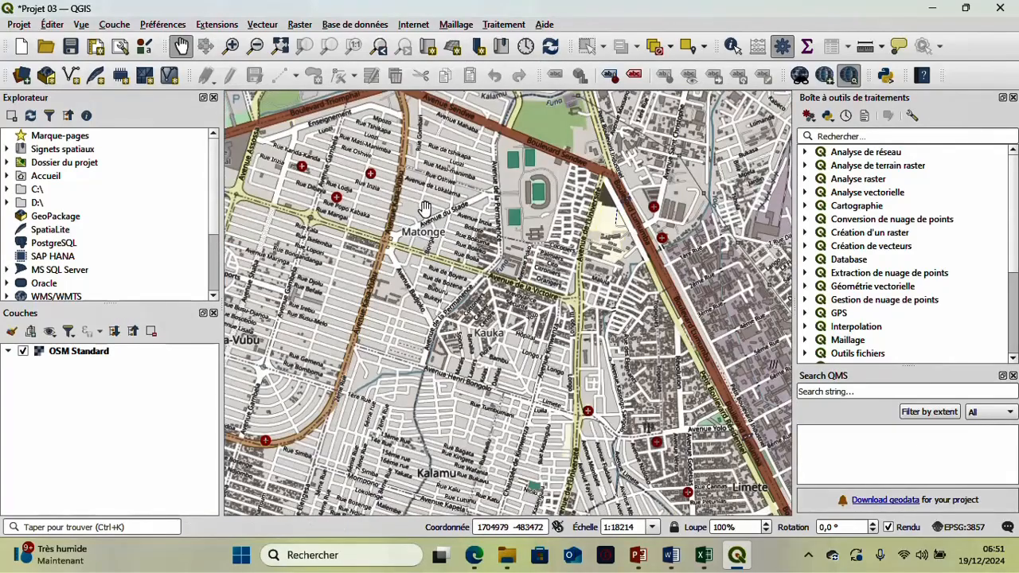
pyautogui.scroll(1, 425, 207)
pyautogui.moveTo(458, 206); pyautogui.dragTo(502, 347)
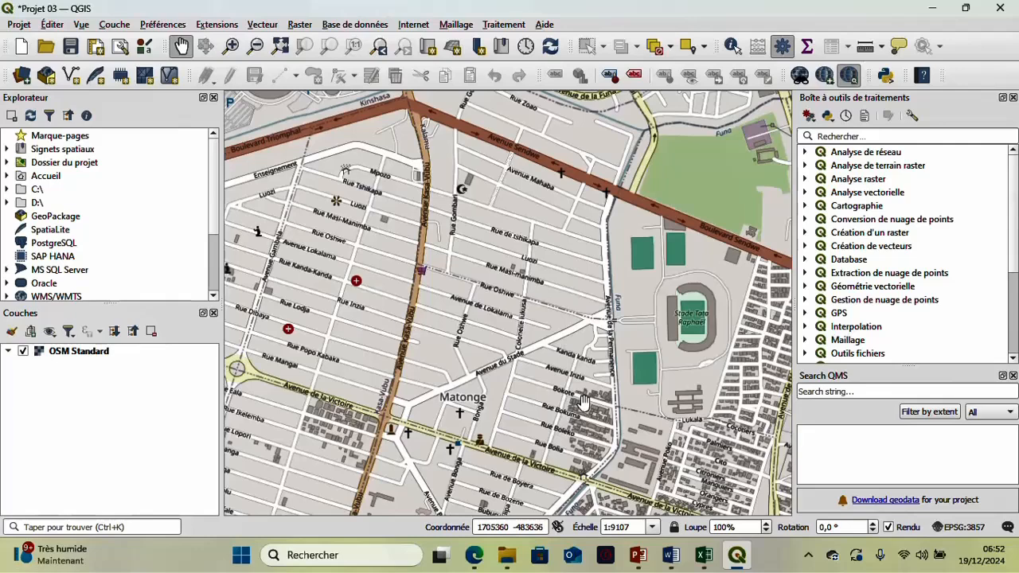
pyautogui.click(810, 555)
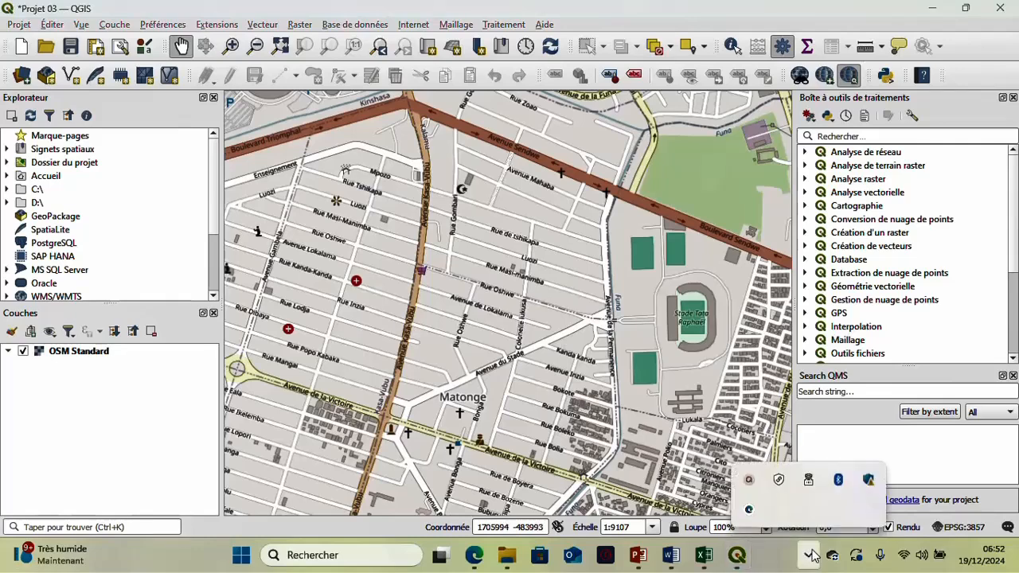
pyautogui.click(752, 482)
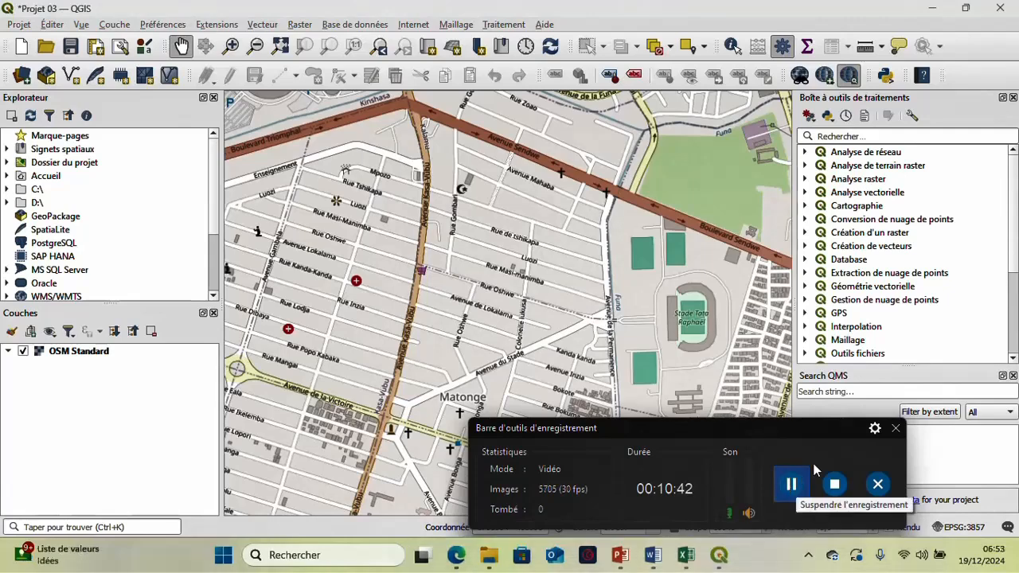
pyautogui.click(896, 428)
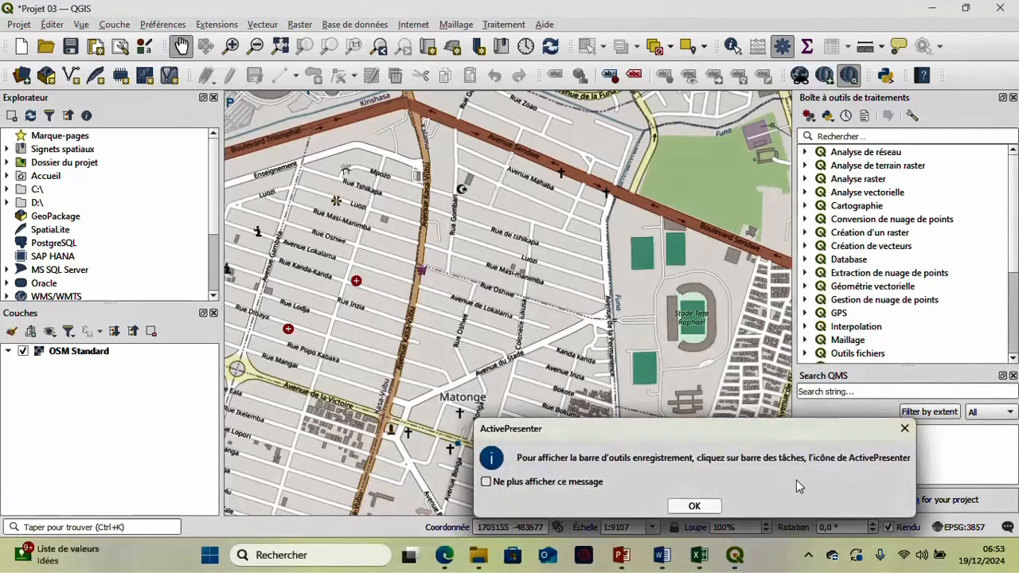
pyautogui.click(694, 506)
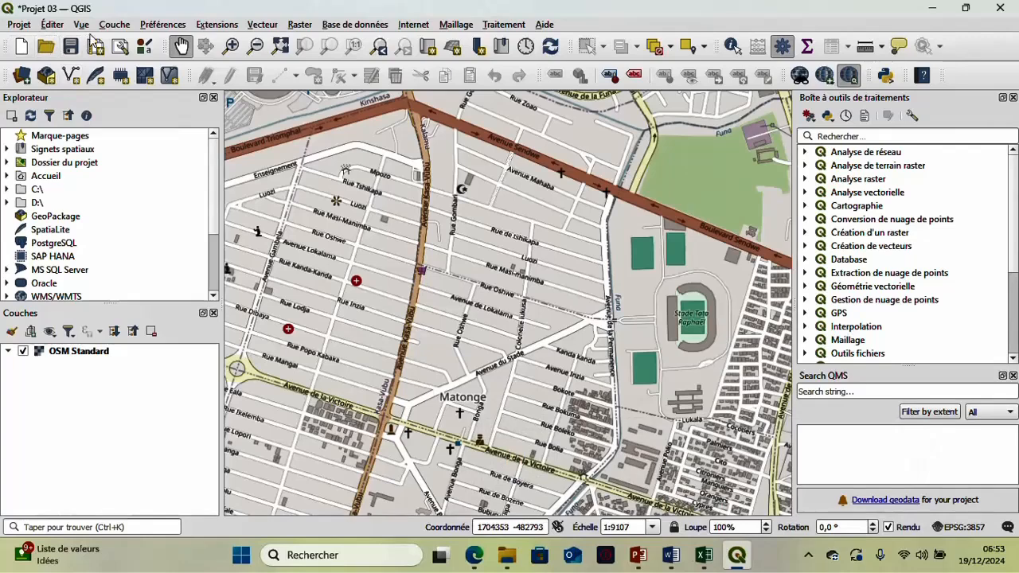
# - Start a new GeoPackage layer and save its database in the Formation QGIS folder as Quartier_matonge
pyautogui.click(112, 26)
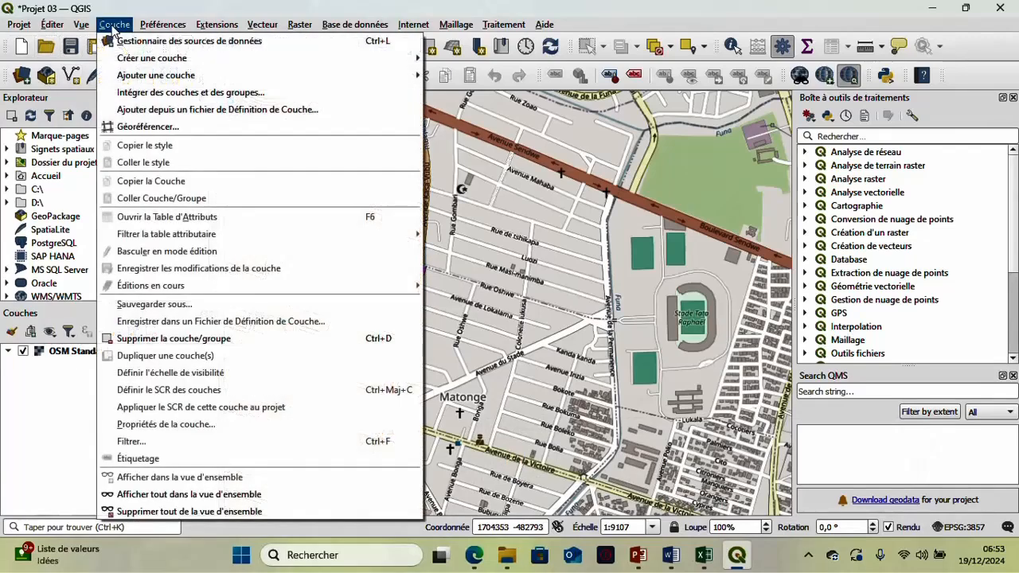
pyautogui.moveTo(128, 79)
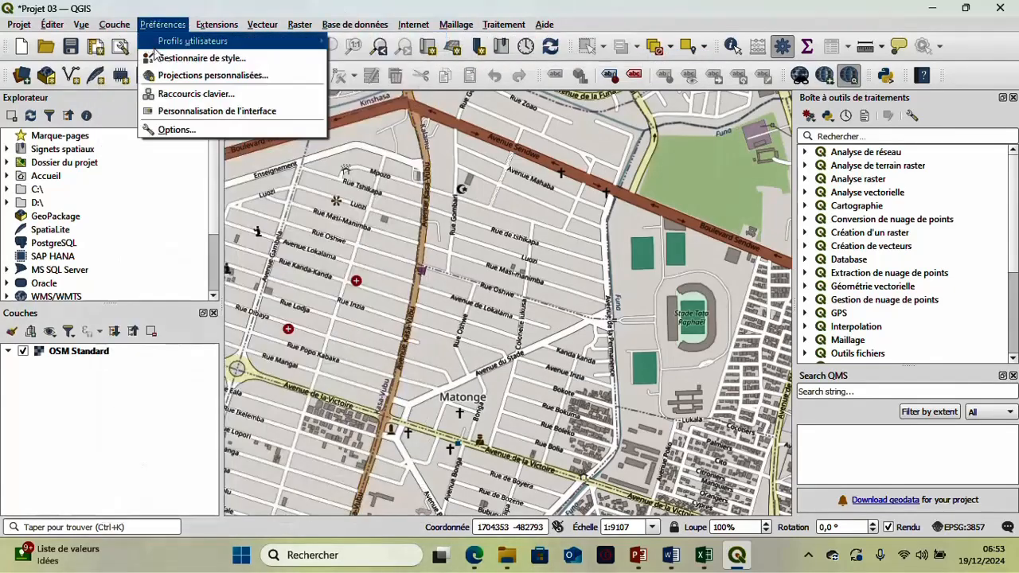
pyautogui.moveTo(115, 25)
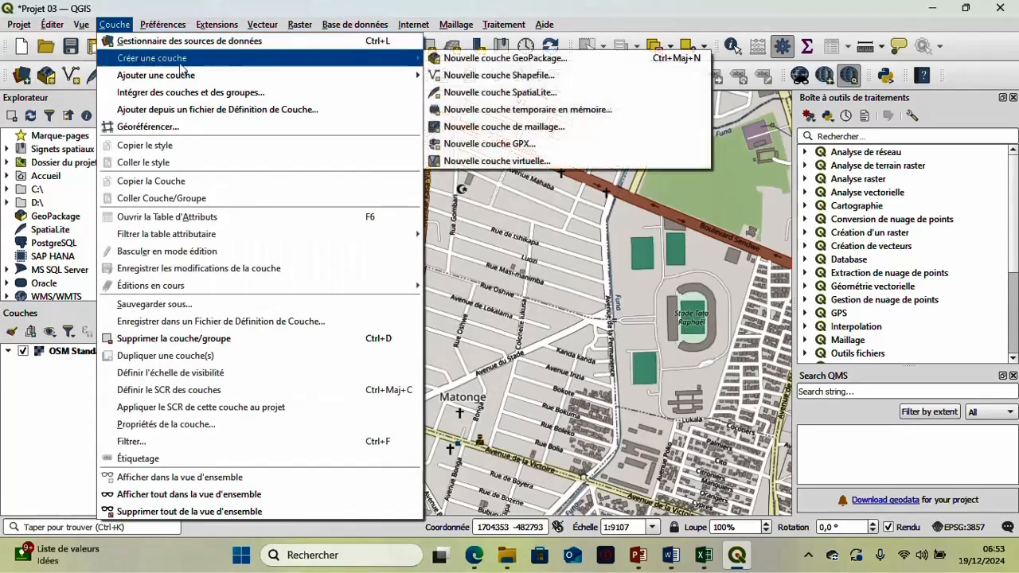
pyautogui.click(599, 62)
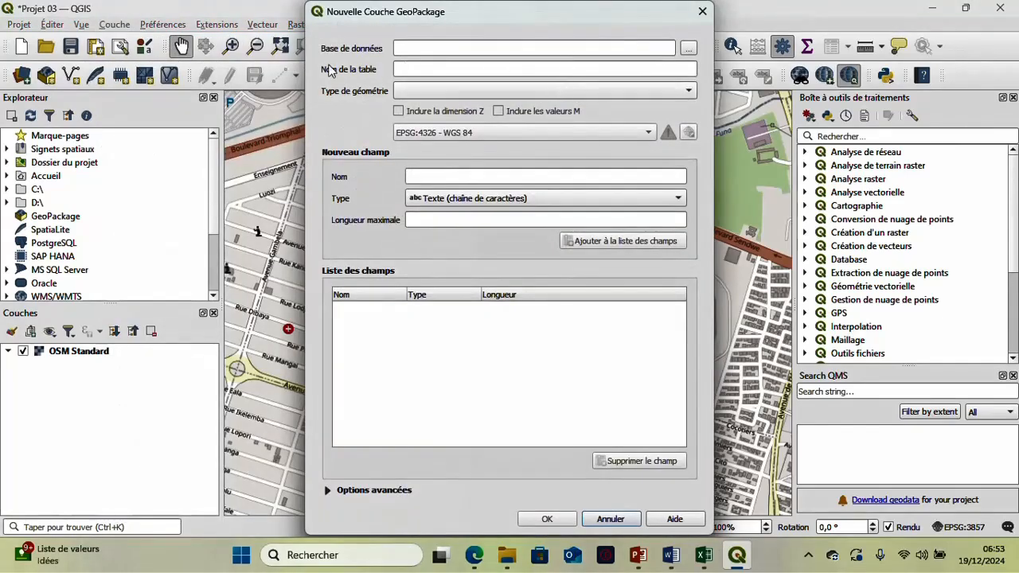
pyautogui.click(688, 48)
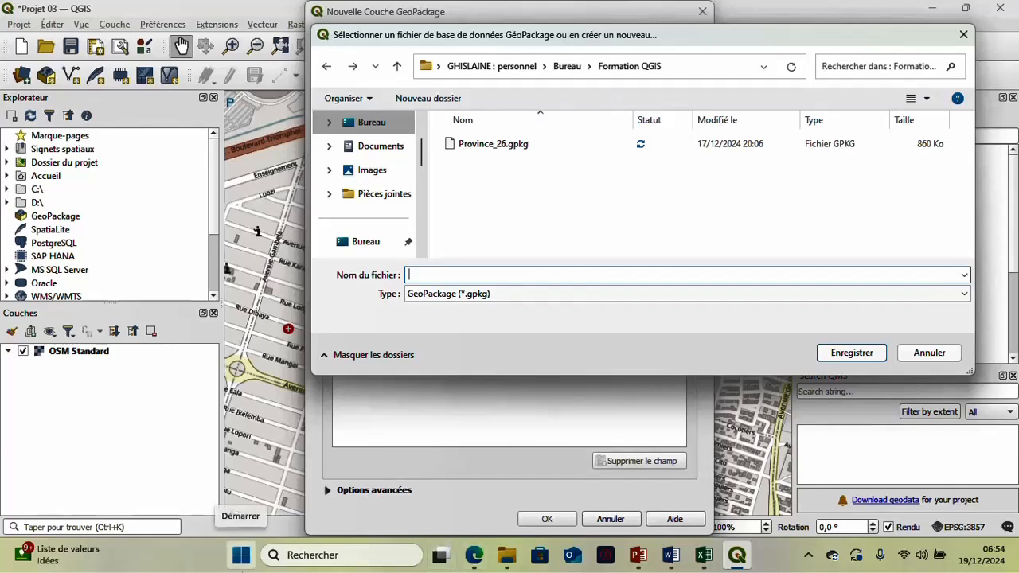
pyautogui.write('Q')
pyautogui.write('uartier_matonge')
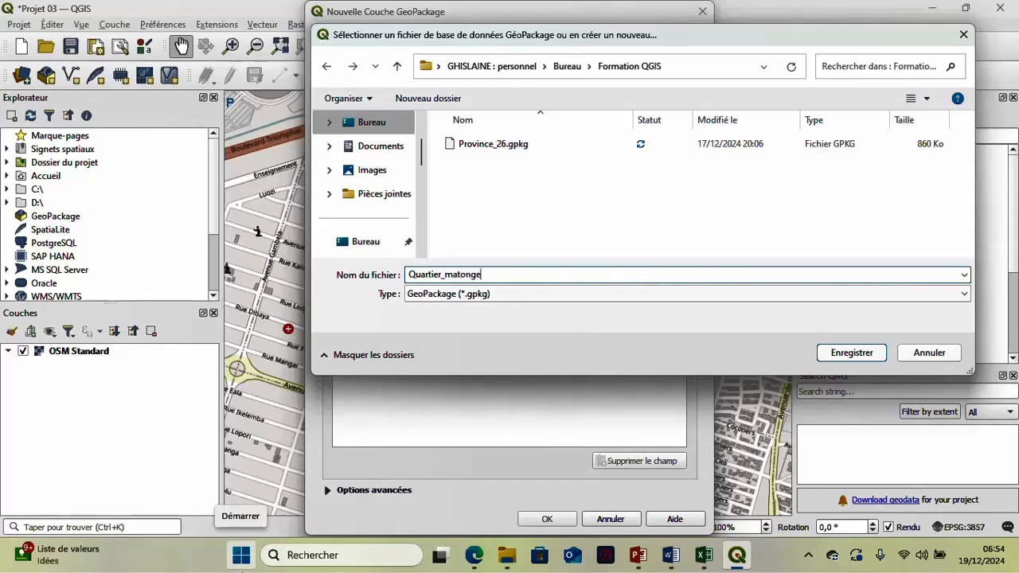
pyautogui.click(852, 352)
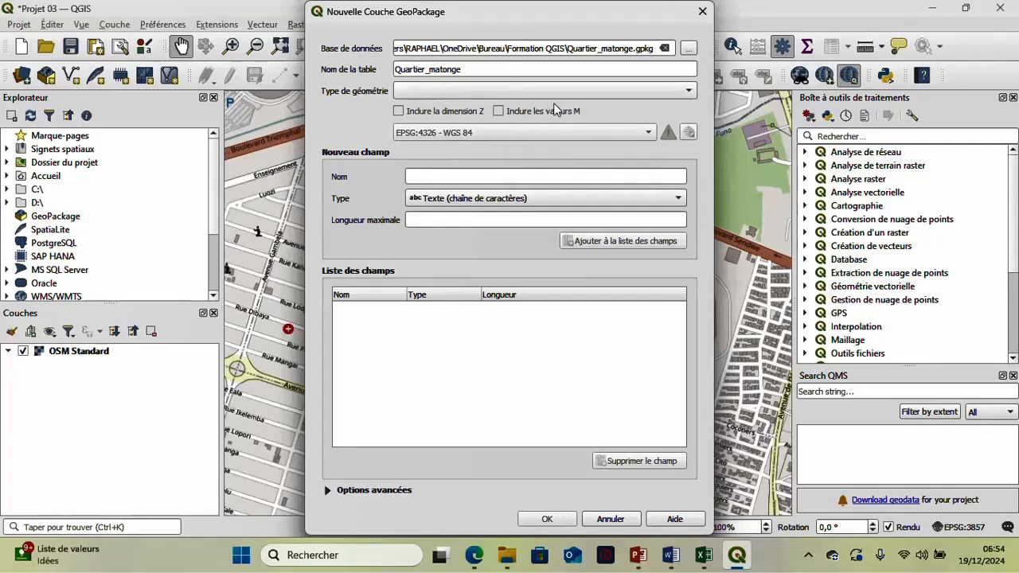
# - Set the new layer's geometry type to Polygone and its coordinate system to the project's EPSG:3857 - WGS 84 / Pseudo-Mercator
pyautogui.click(597, 91)
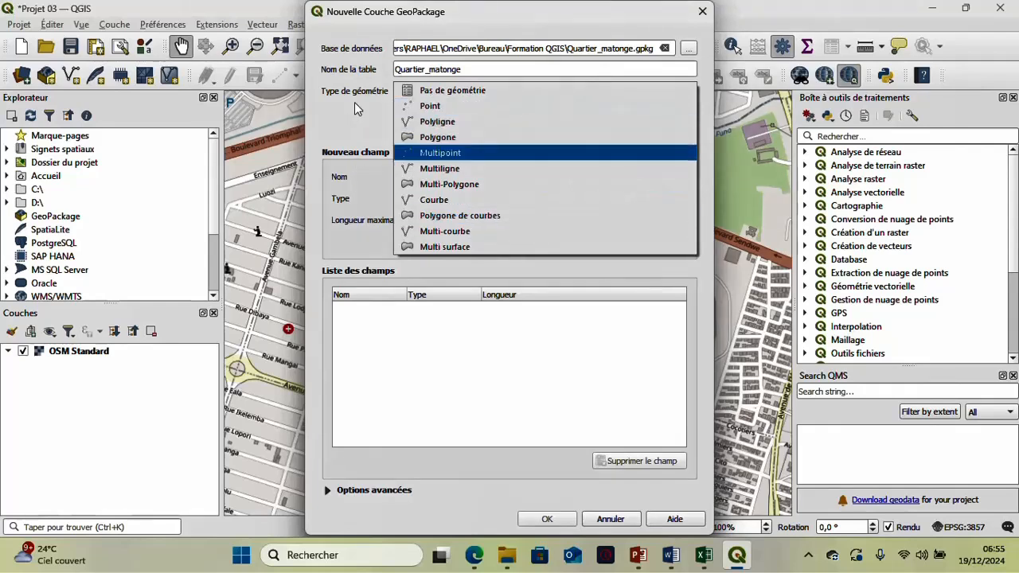
pyautogui.click(451, 138)
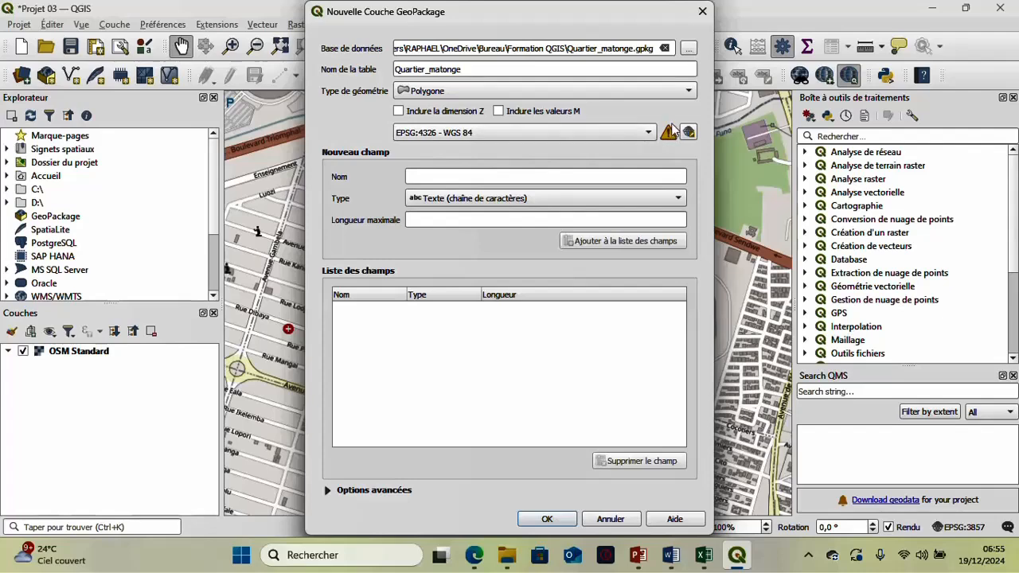
pyautogui.moveTo(668, 140)
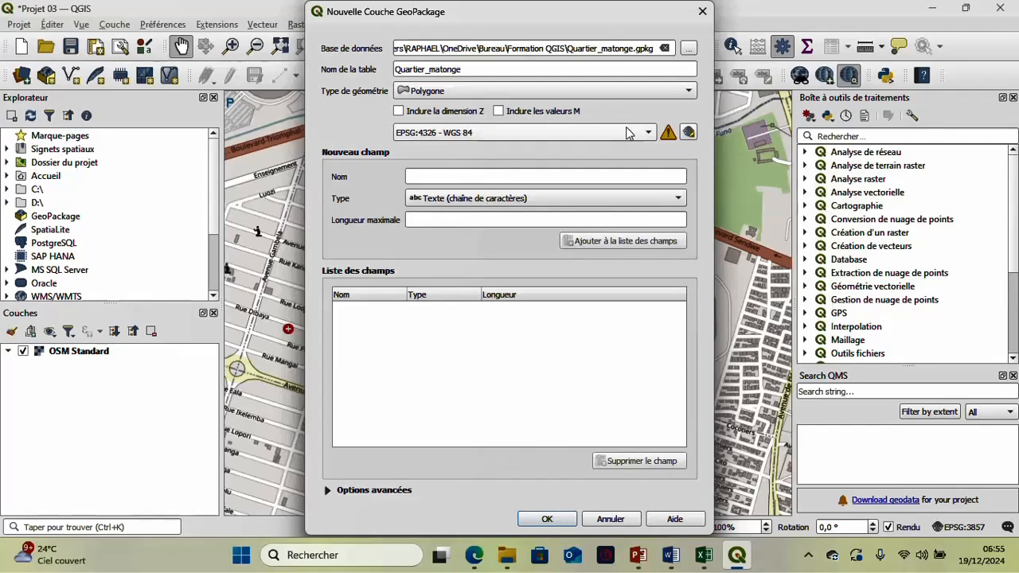
pyautogui.moveTo(628, 132)
pyautogui.click(646, 134)
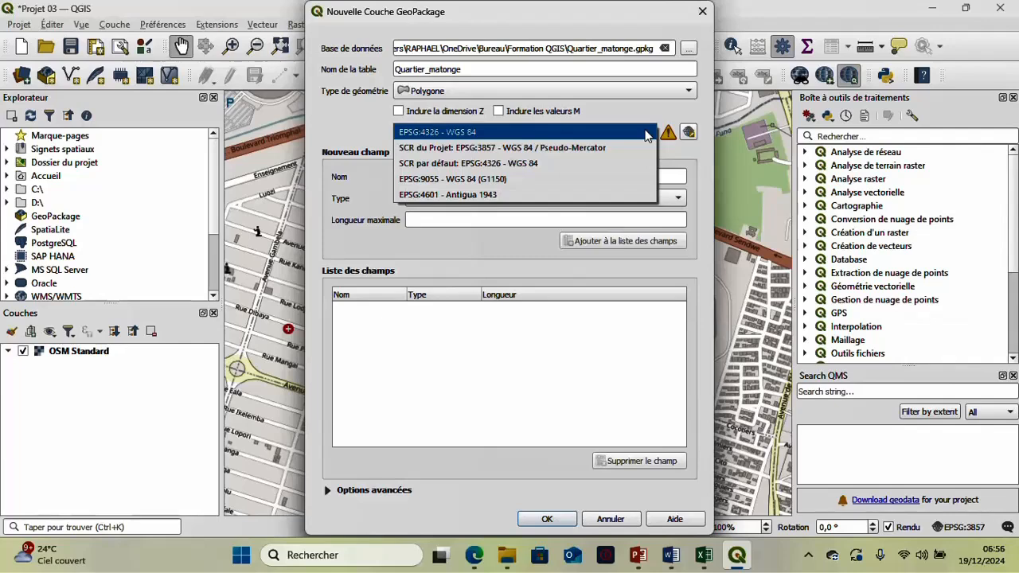
pyautogui.click(567, 149)
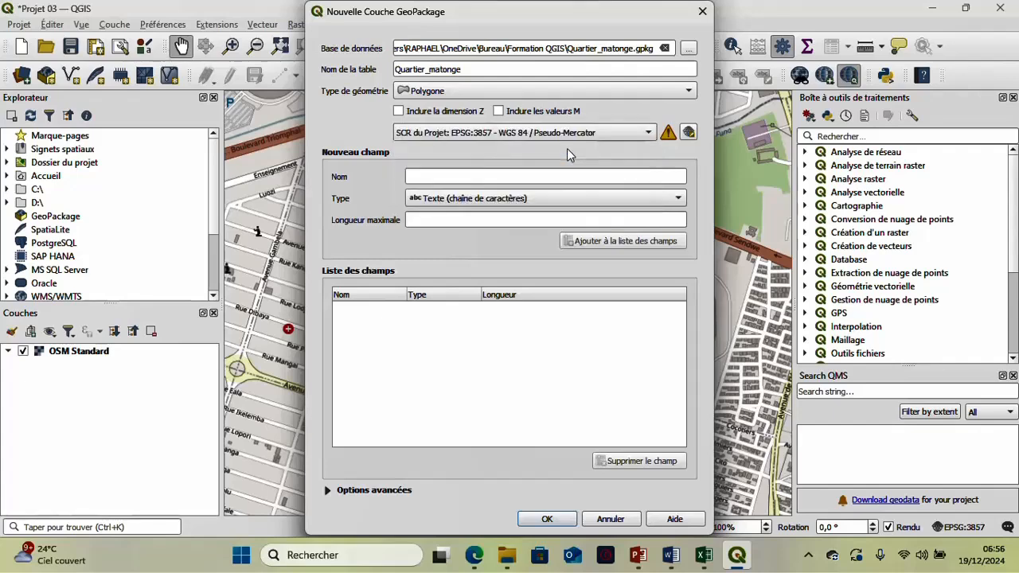
# - Browse the predefined coordinate reference systems available for the new layer without choosing another one
pyautogui.click(689, 132)
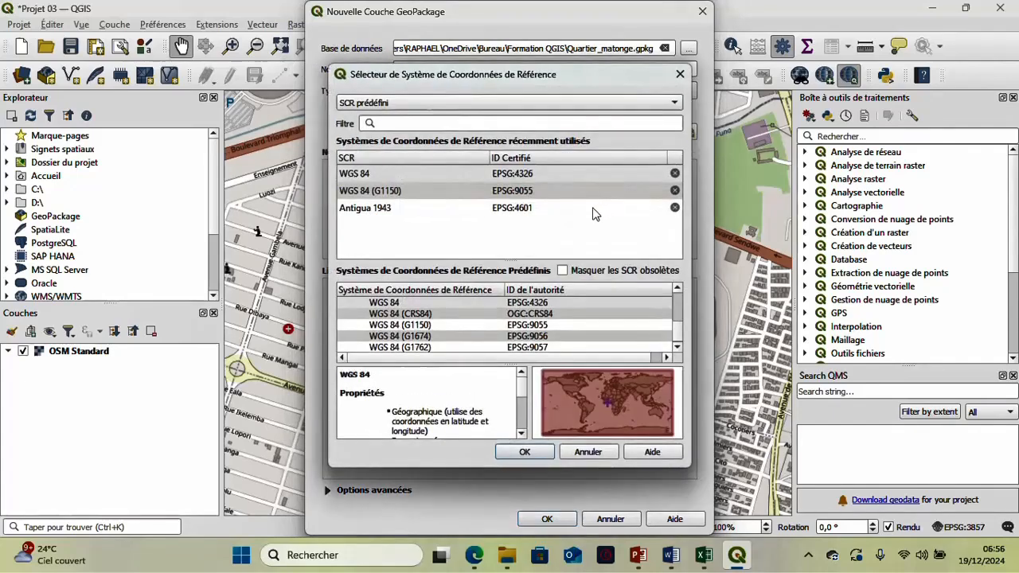
pyautogui.scroll(-2, 482, 307)
pyautogui.scroll(-5, 482, 306)
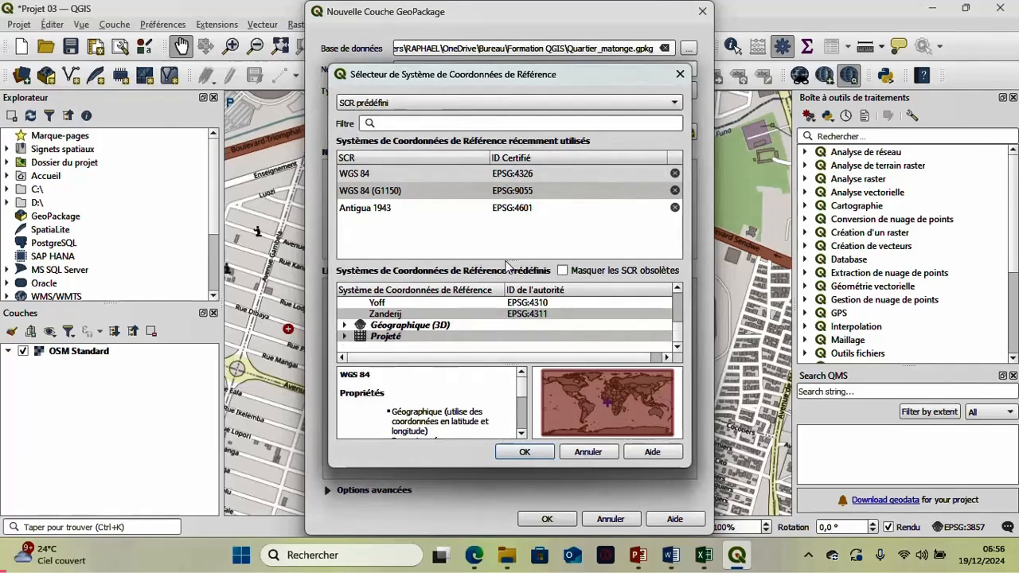
pyautogui.click(680, 75)
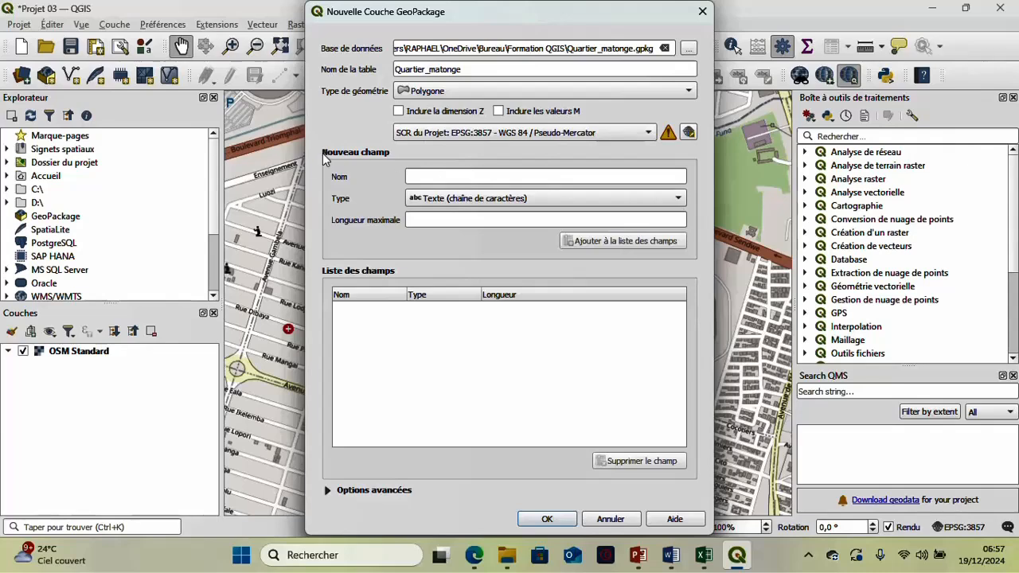
# - Add a text field named Nom with a maximum length of 20 to the new layer's field list
pyautogui.click(467, 181)
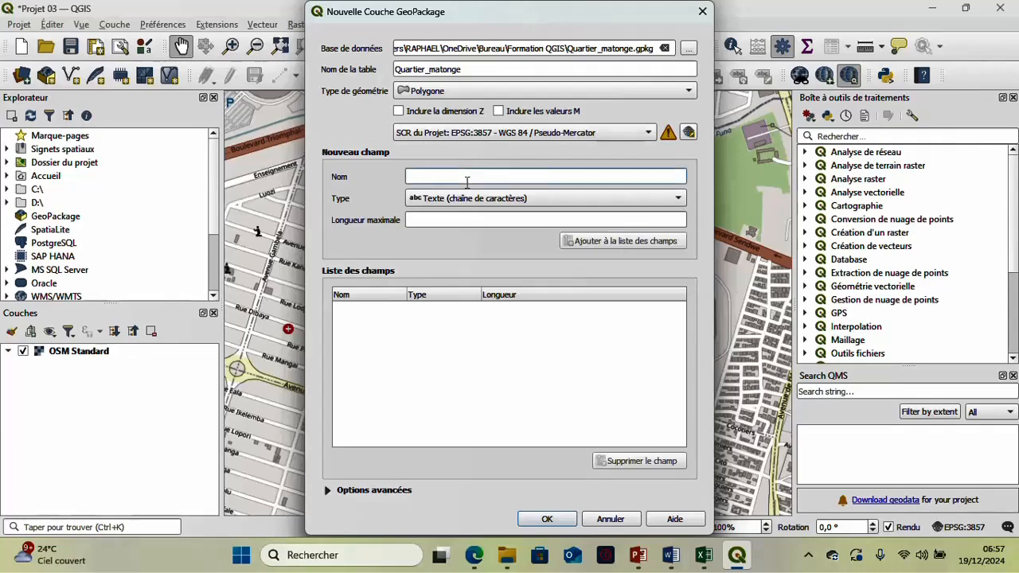
pyautogui.write('N')
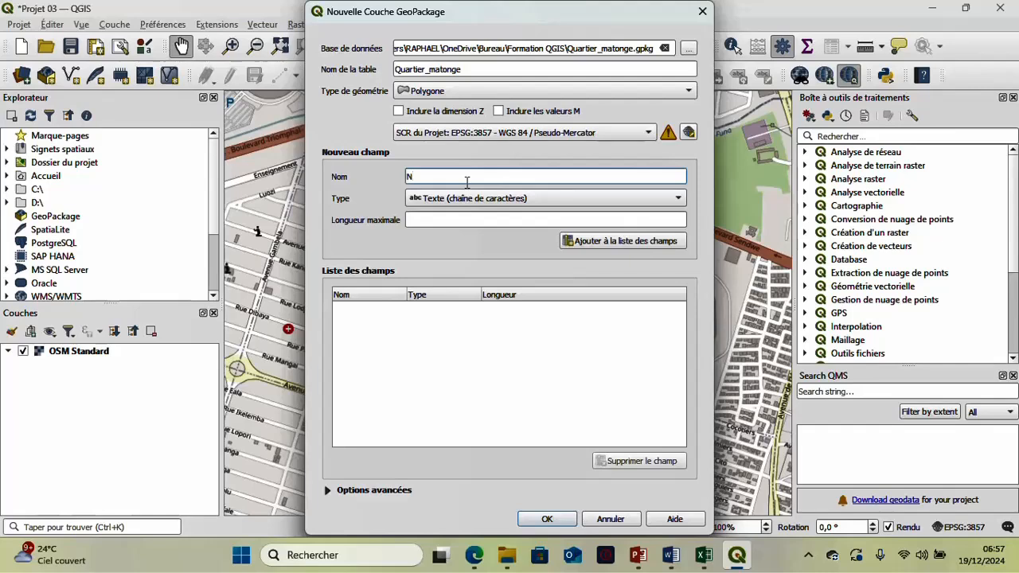
pyautogui.write('om')
pyautogui.click(510, 220)
pyautogui.write('2')
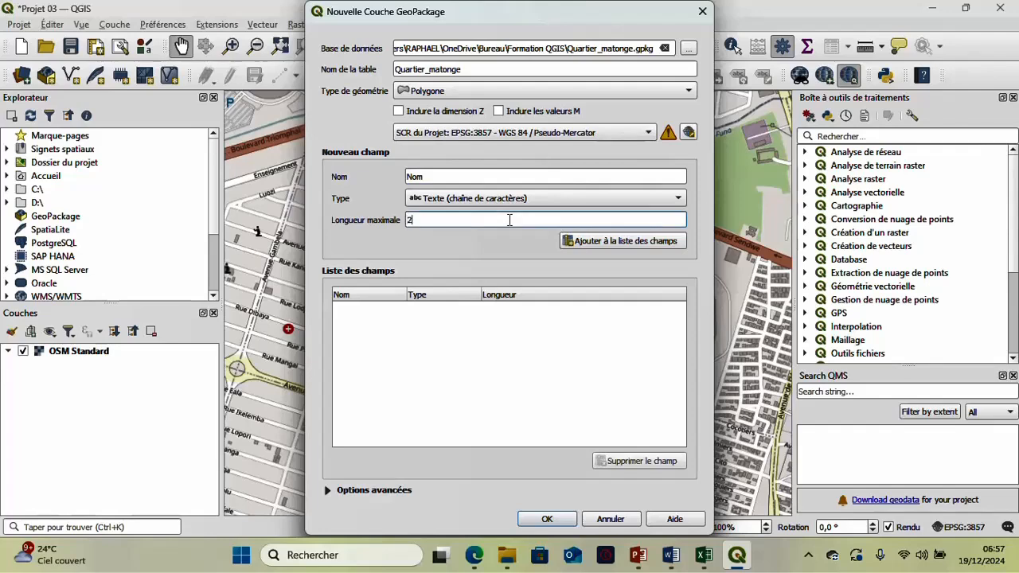
pyautogui.write('0')
pyautogui.click(586, 239)
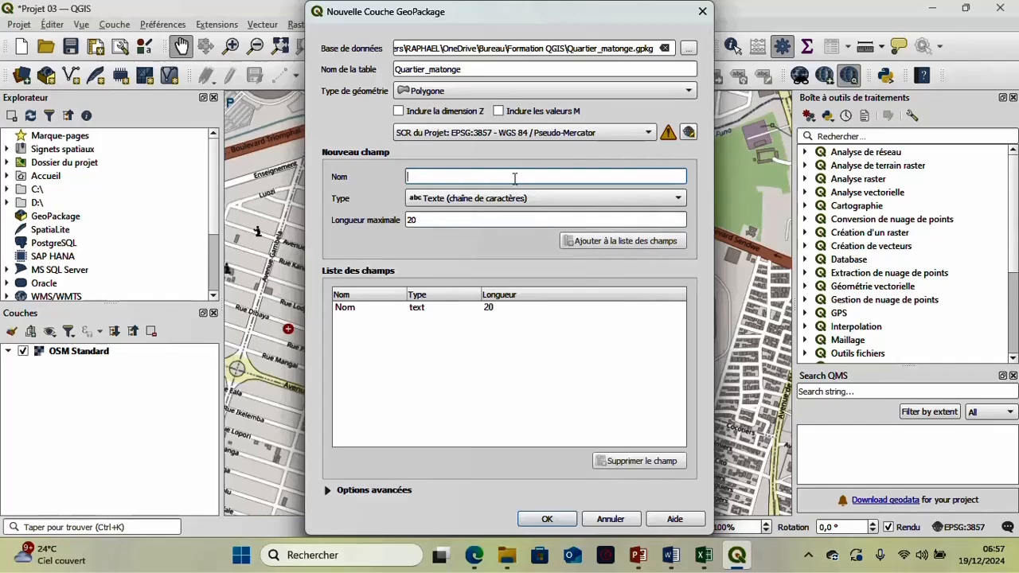
# - Add a field named Superficie of type Décimal (double) to the new layer's field list
pyautogui.write('Sup')
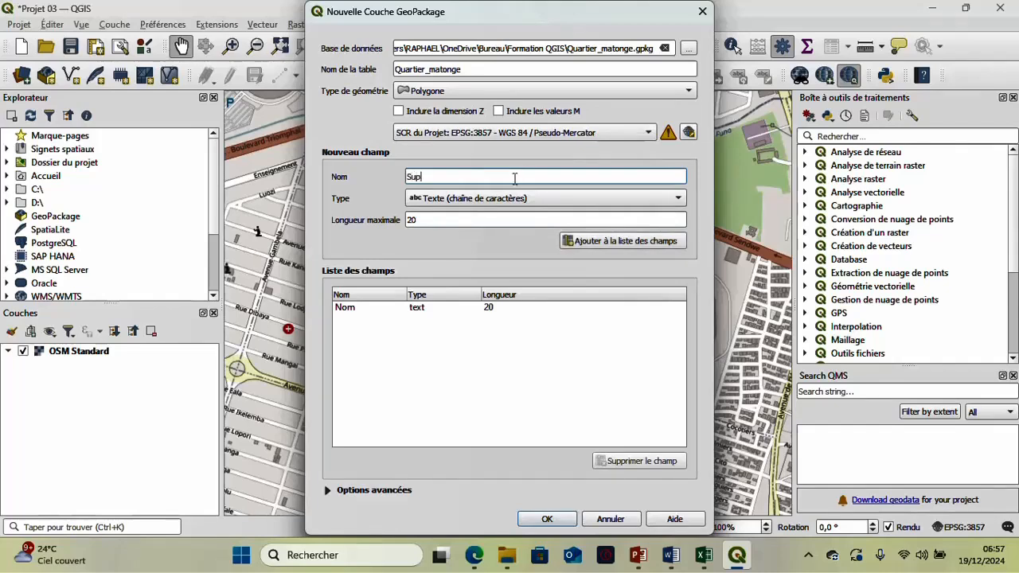
pyautogui.write('er')
pyautogui.write('ficie')
pyautogui.click(484, 201)
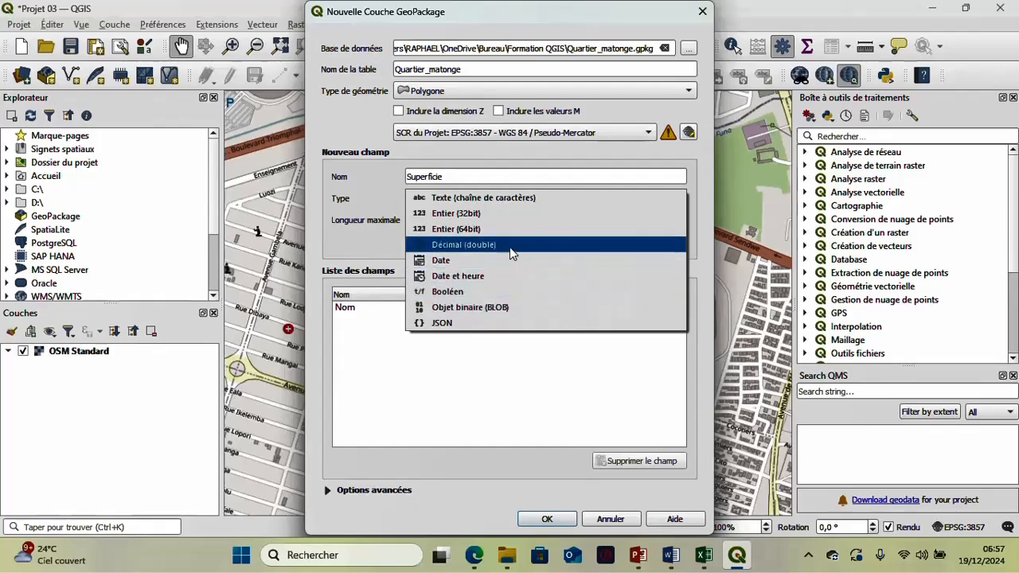
pyautogui.click(510, 247)
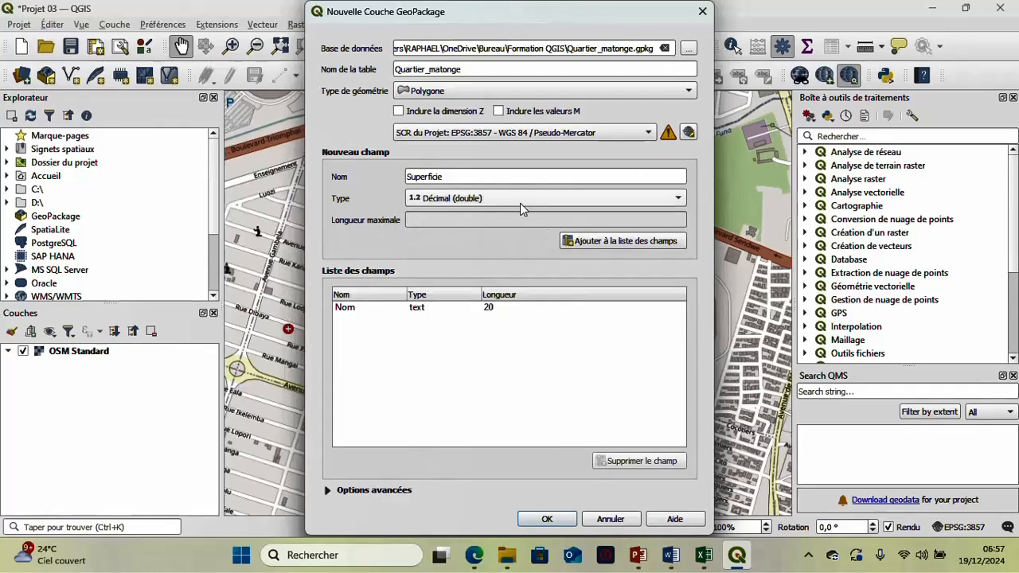
pyautogui.click(587, 243)
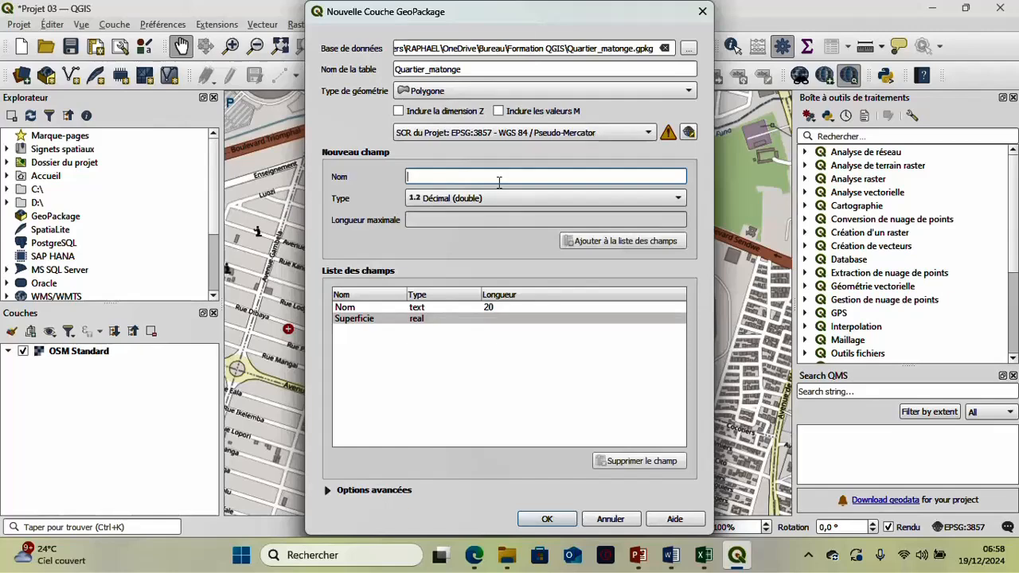
# - Add a field named Modification of type Date et heure and create the GeoPackage layer
pyautogui.write('Date de')
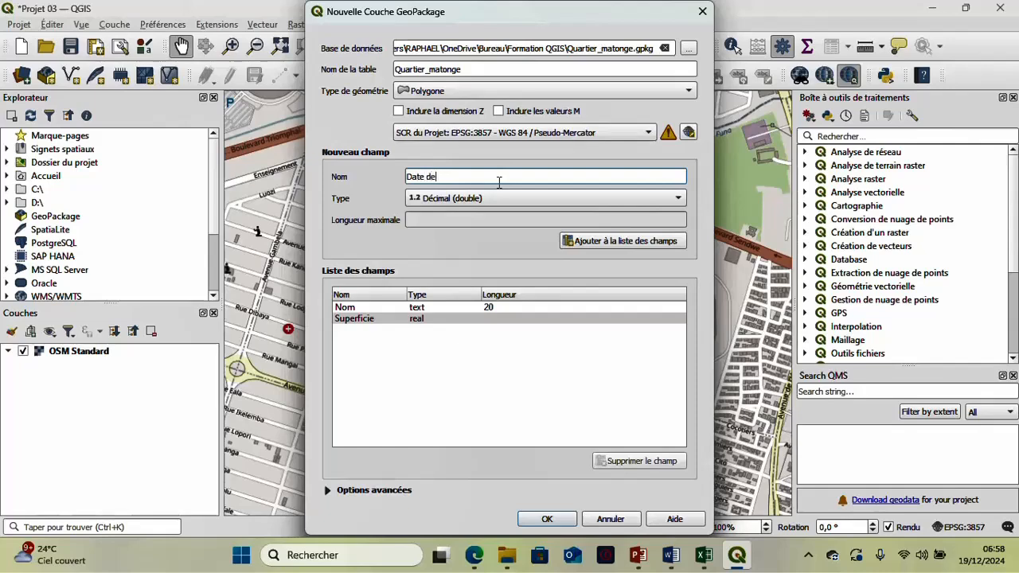
pyautogui.press('BackSpace')
pyautogui.press('BackSpace')
pyautogui.press('BackSpace')
pyautogui.press('BackSpace')
pyautogui.write('M')
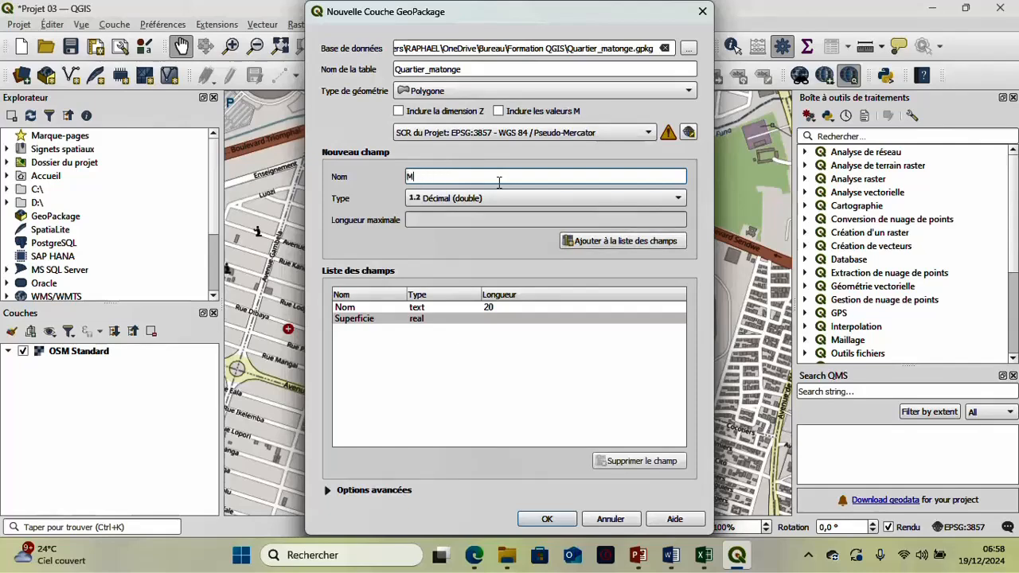
pyautogui.write('odification')
pyautogui.click(529, 202)
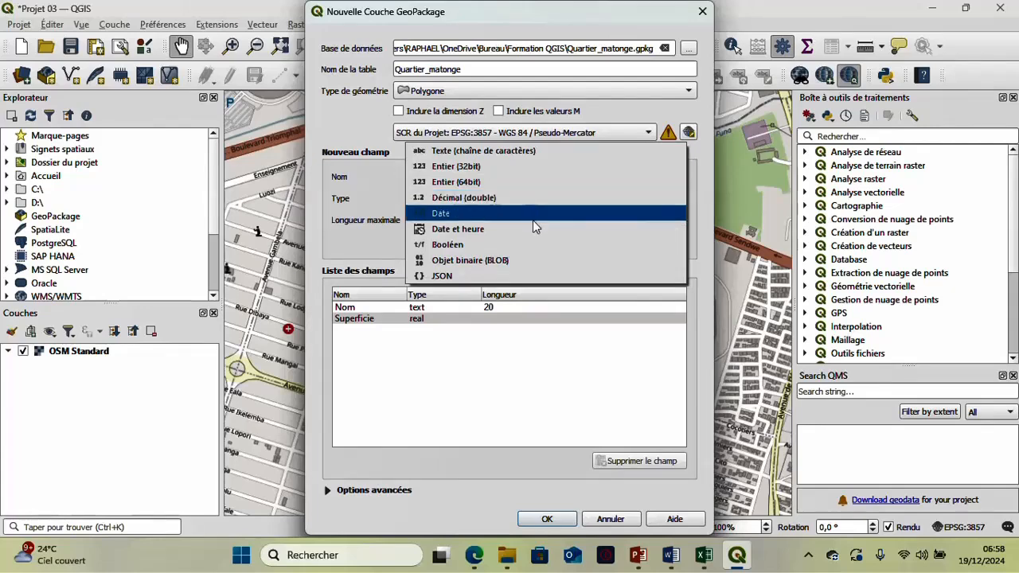
pyautogui.click(533, 227)
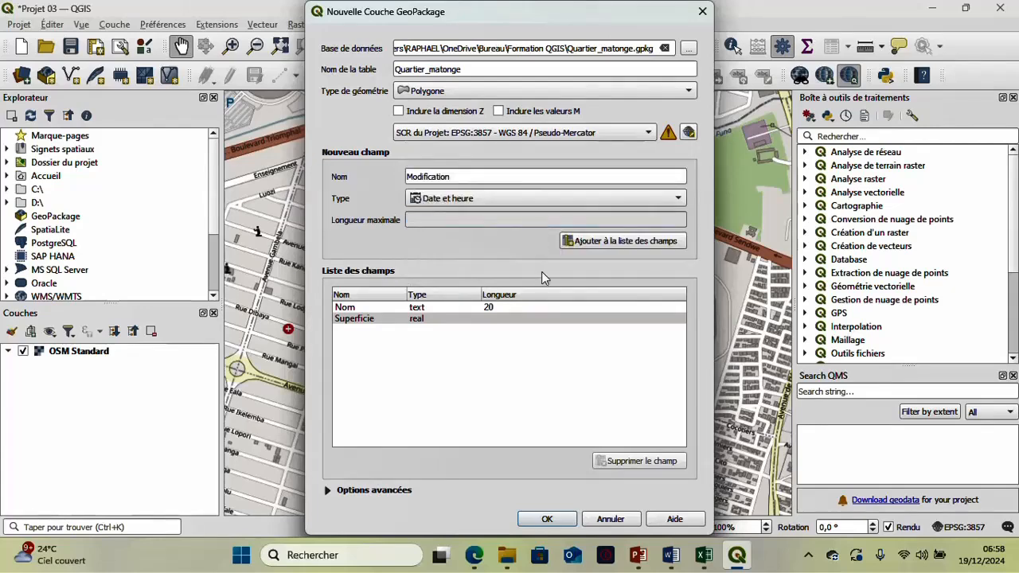
pyautogui.click(586, 242)
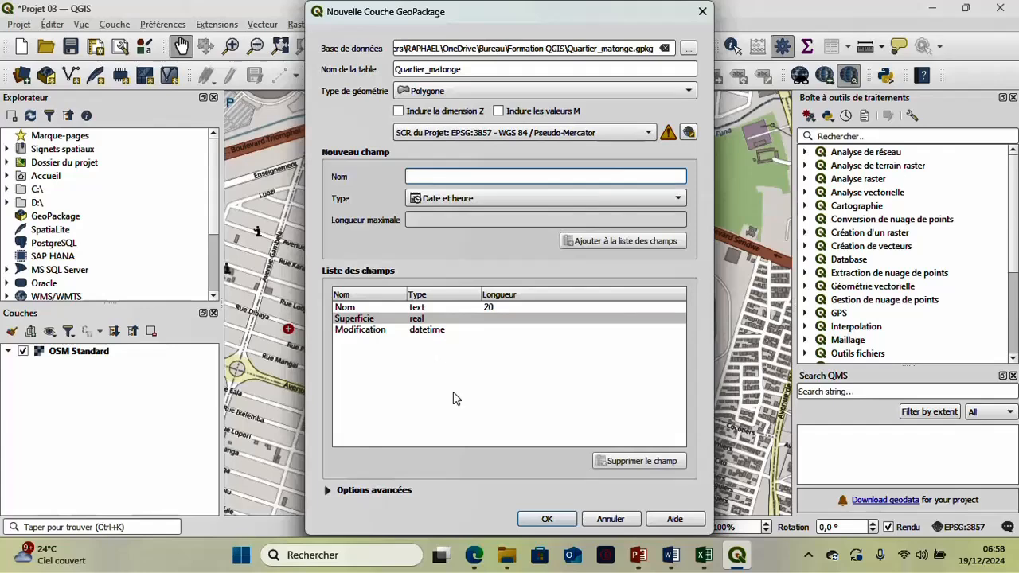
pyautogui.click(532, 521)
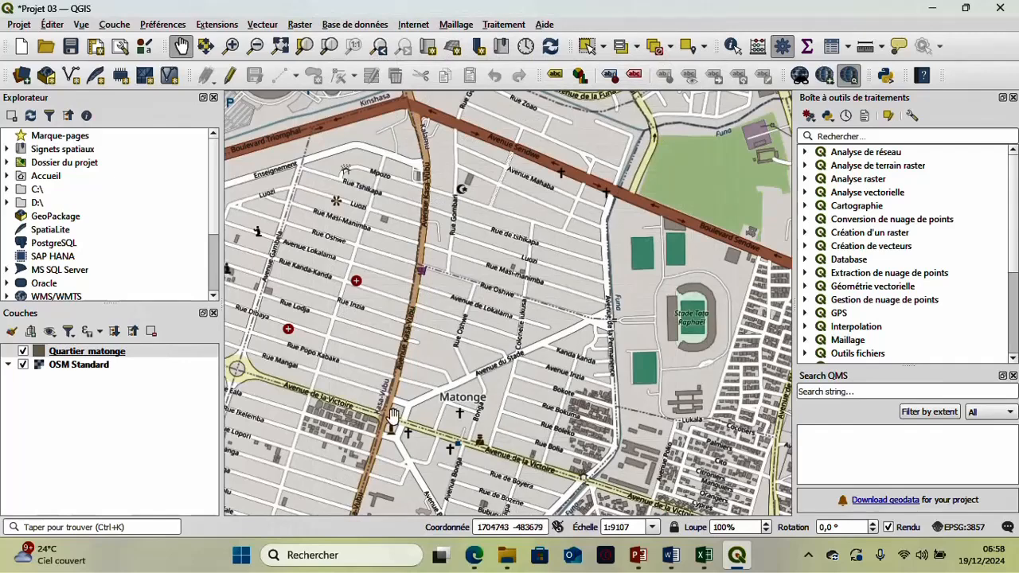
# - Select the Quartier_matonge layer in the project's layer list
pyautogui.moveTo(392, 418); pyautogui.dragTo(419, 394)
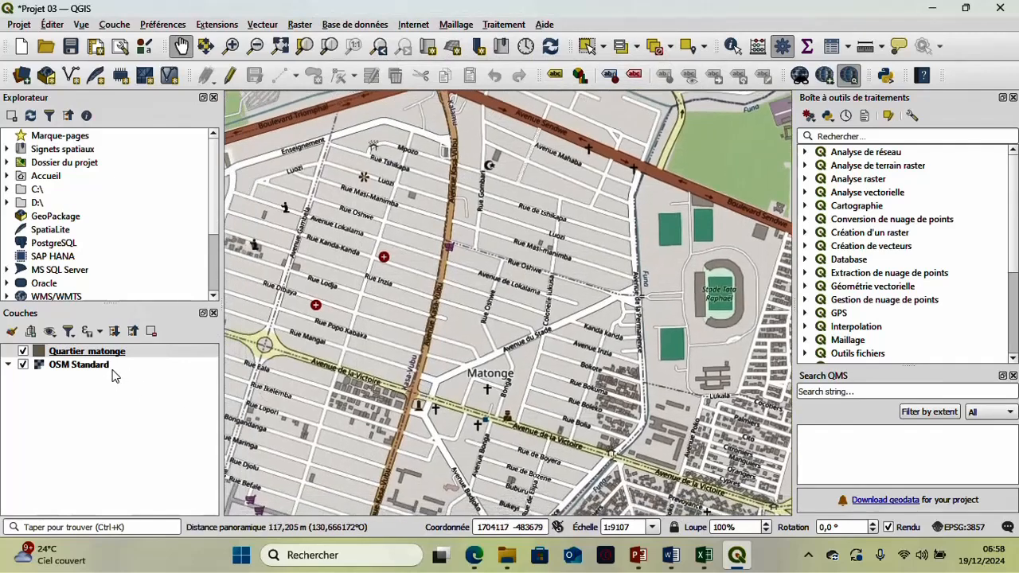
pyautogui.rightClick(55, 354)
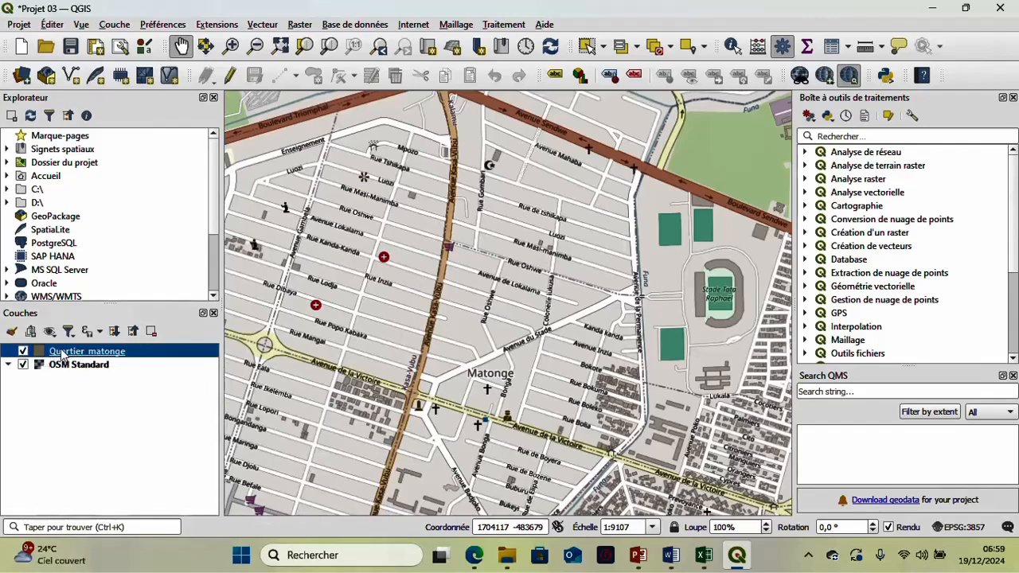
pyautogui.click(136, 13)
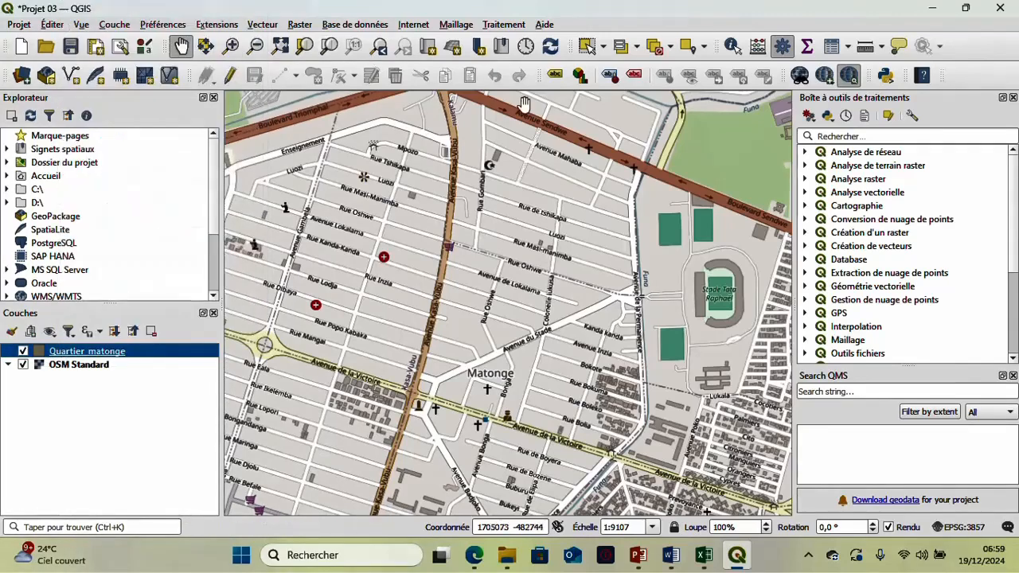
# - Examine the fields in the Quartier_matonge layer's attribute table, then close the table
pyautogui.rightClick(63, 351)
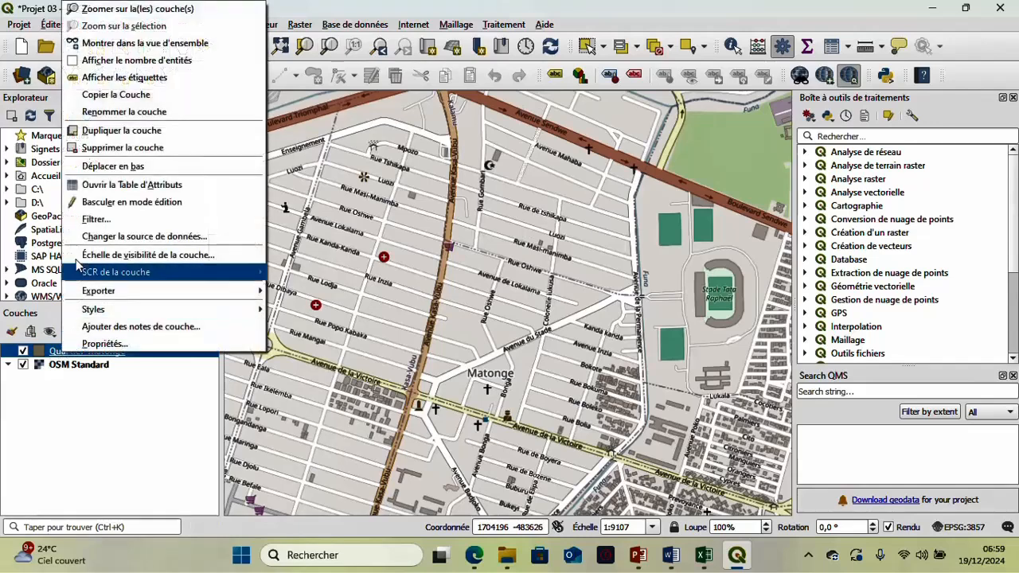
pyautogui.click(99, 185)
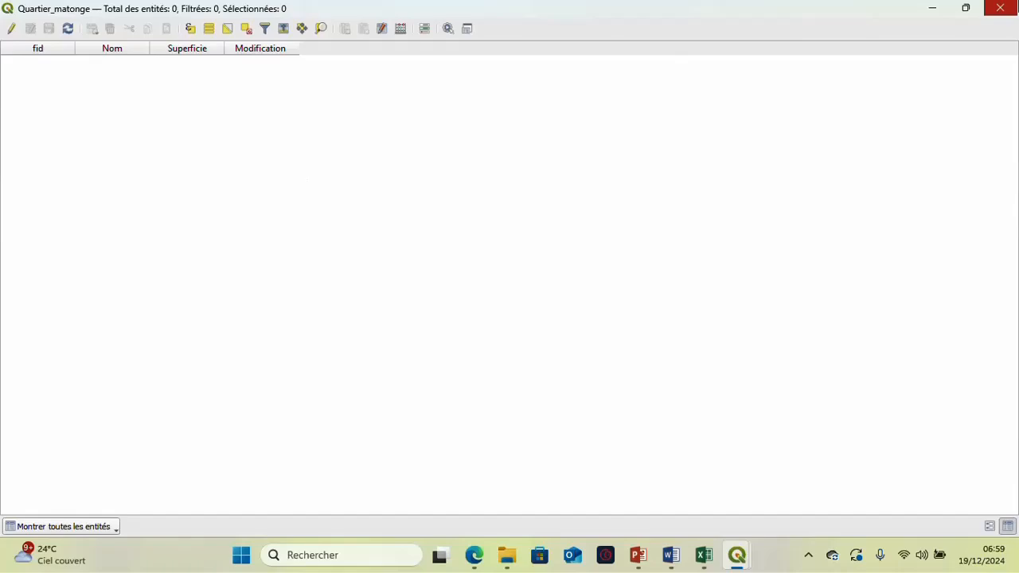
pyautogui.click(1016, 7)
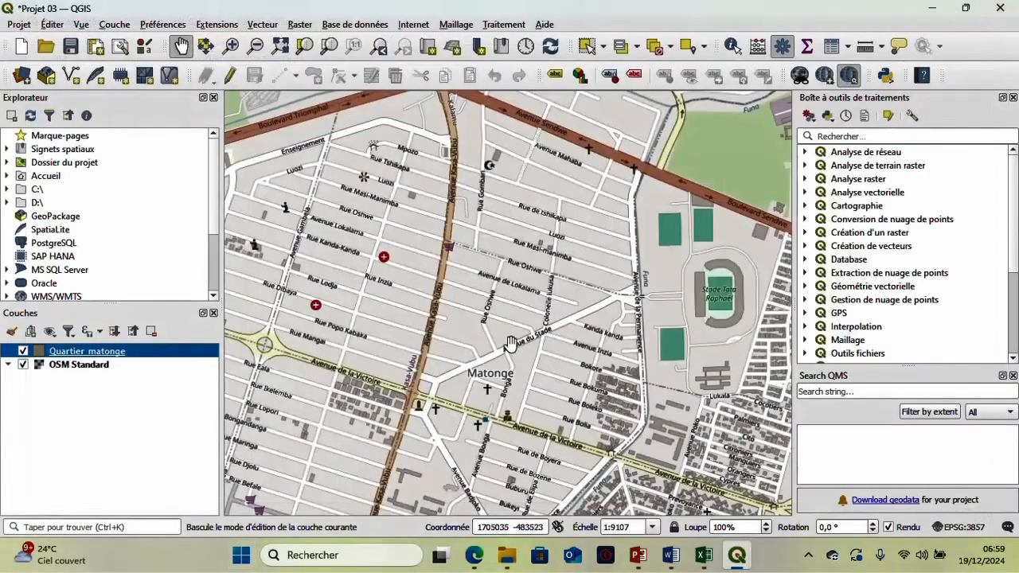
pyautogui.moveTo(503, 344); pyautogui.dragTo(467, 384)
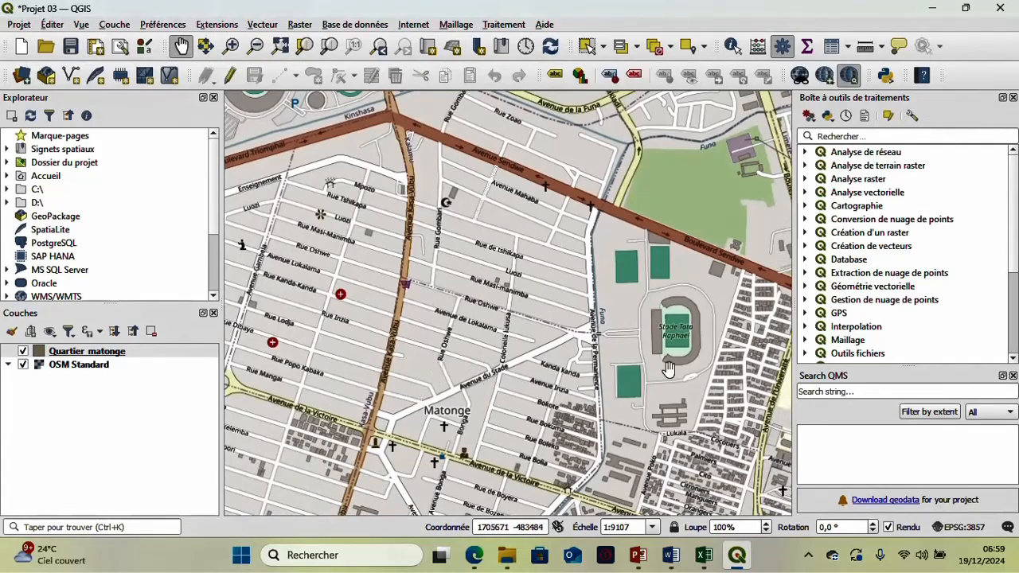
pyautogui.click(804, 555)
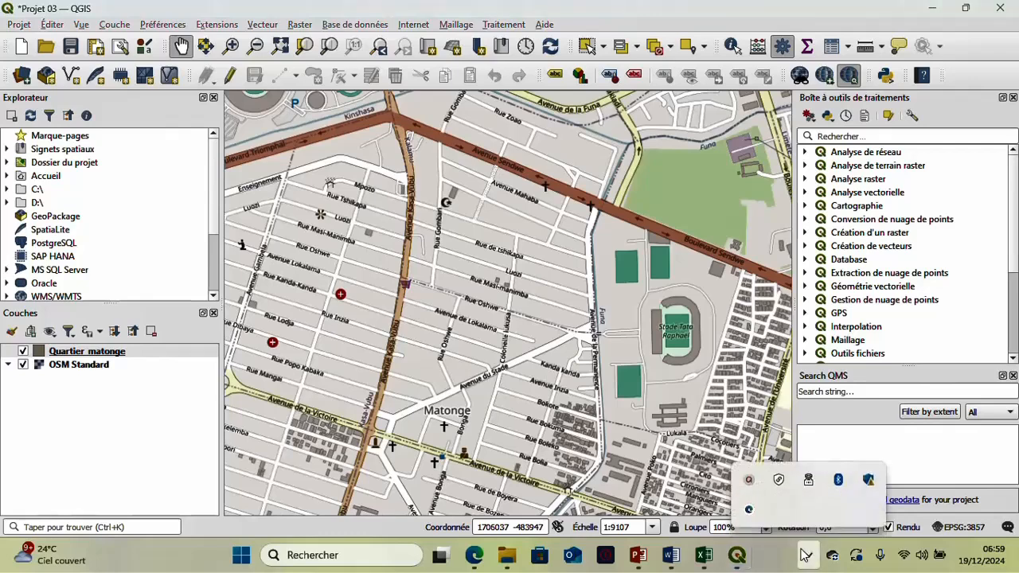
pyautogui.click(748, 480)
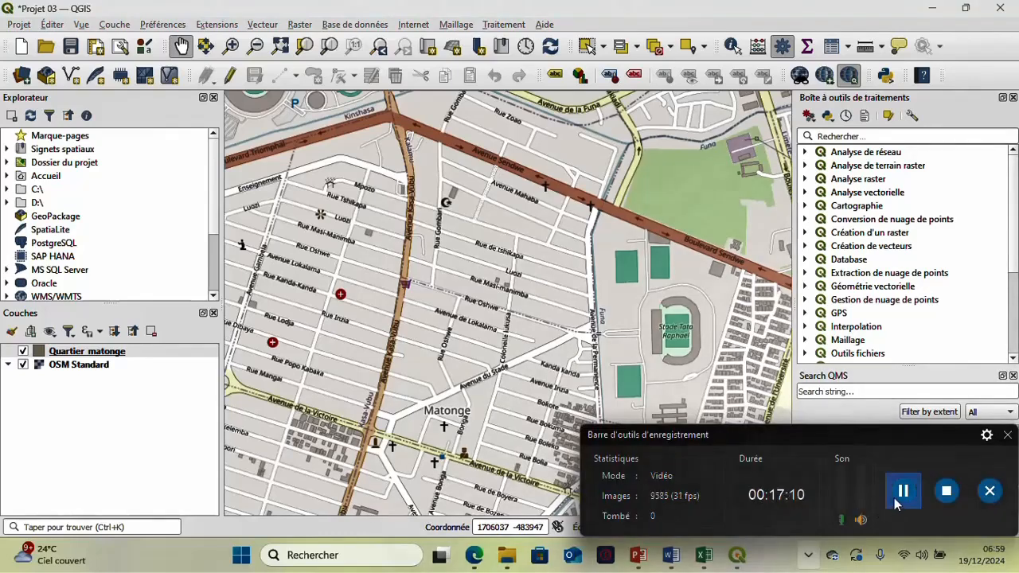
pyautogui.click(1007, 435)
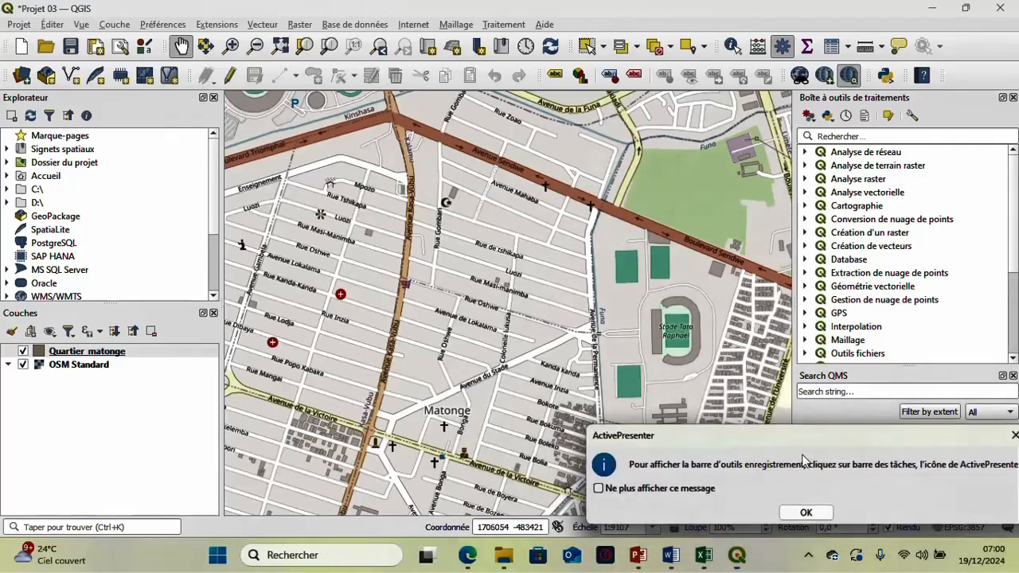
pyautogui.click(804, 513)
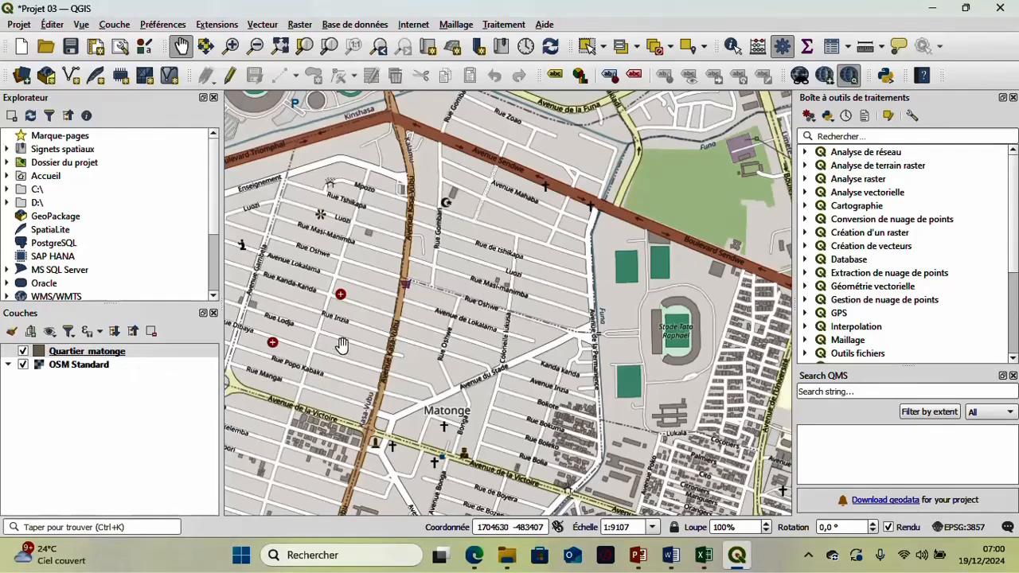
# - Enable editing on Quartier_matonge and start a polygon from Avenue Kasa-Vubu along Avenue Sendwe and down Avenue de la Permanence
pyautogui.moveTo(475, 364); pyautogui.dragTo(446, 350)
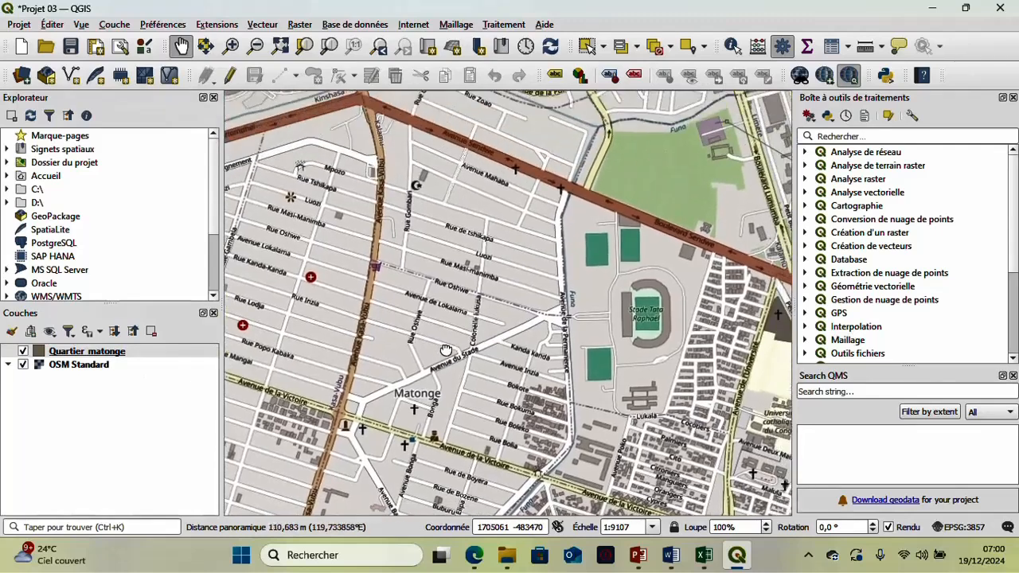
pyautogui.click(89, 357)
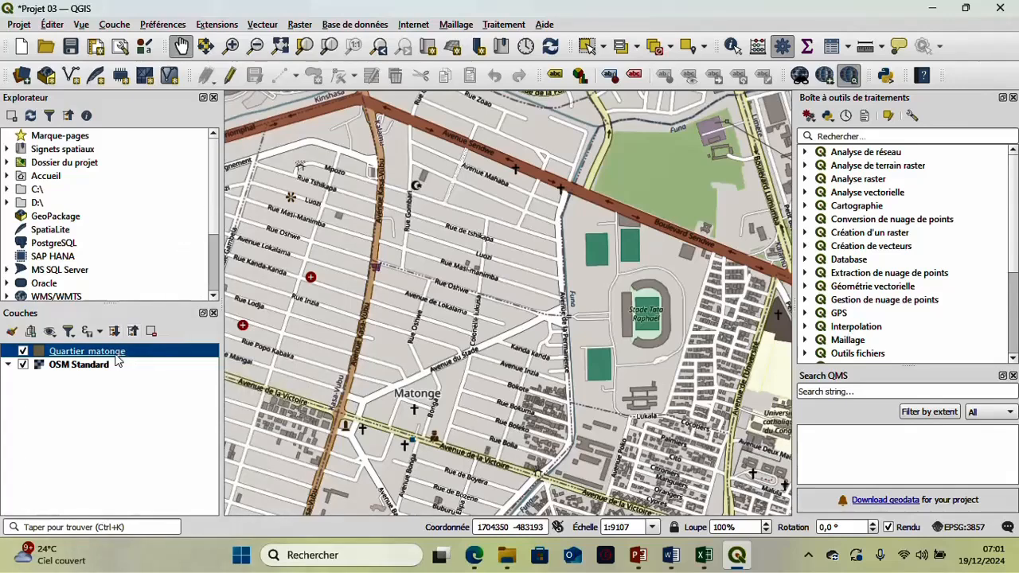
pyautogui.click(229, 75)
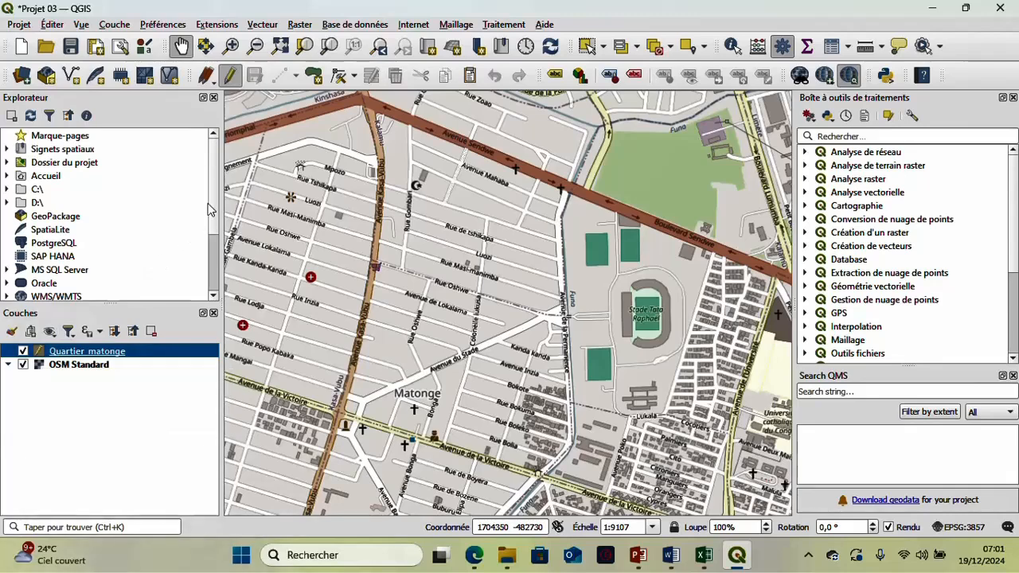
pyautogui.click(314, 76)
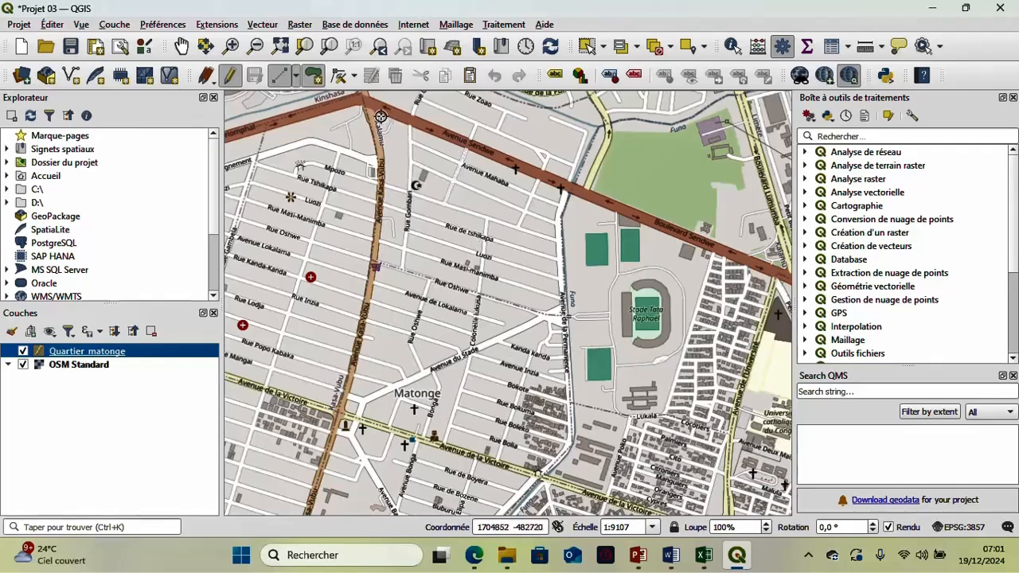
pyautogui.click(377, 115)
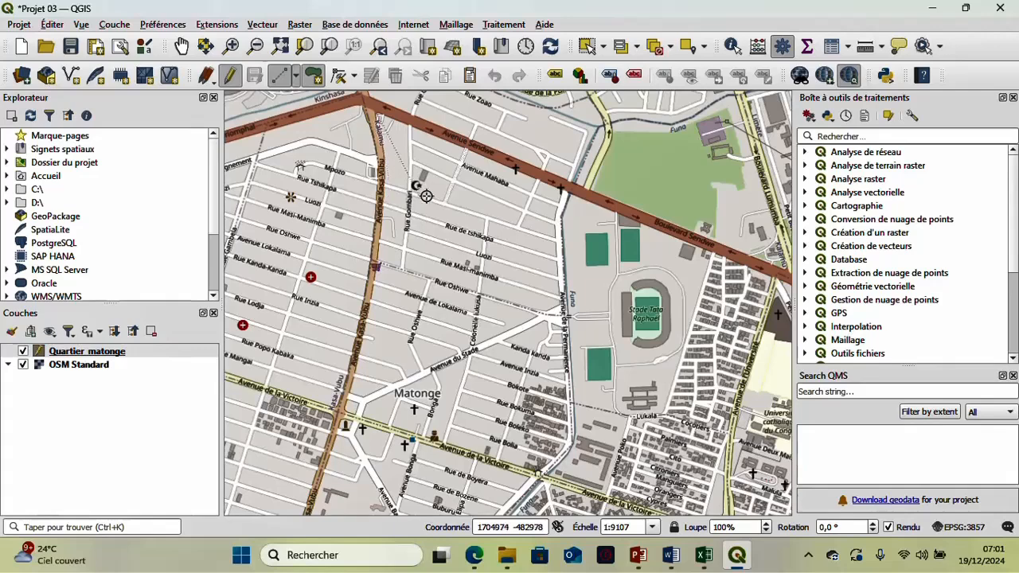
pyautogui.click(504, 166)
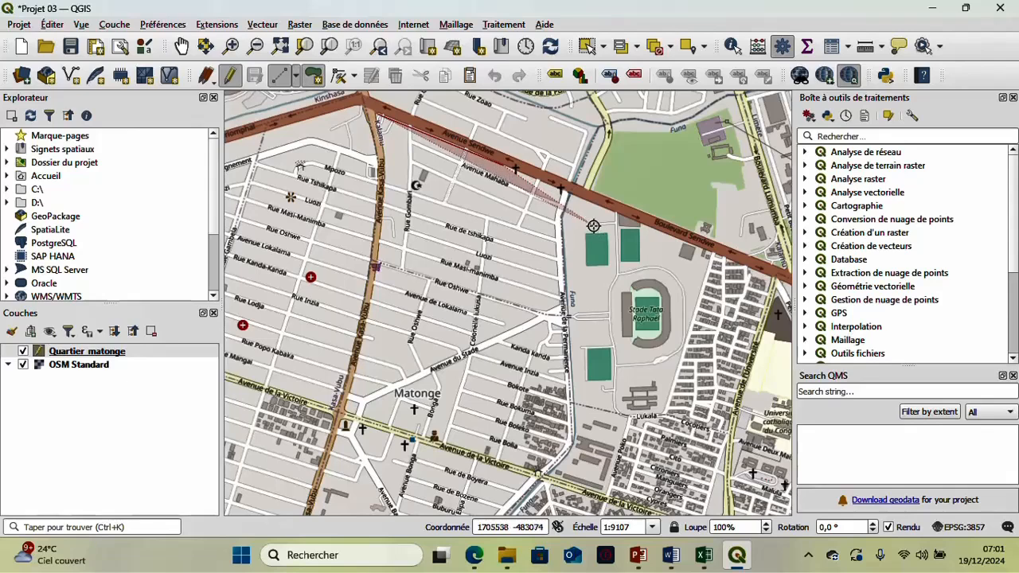
pyautogui.click(563, 192)
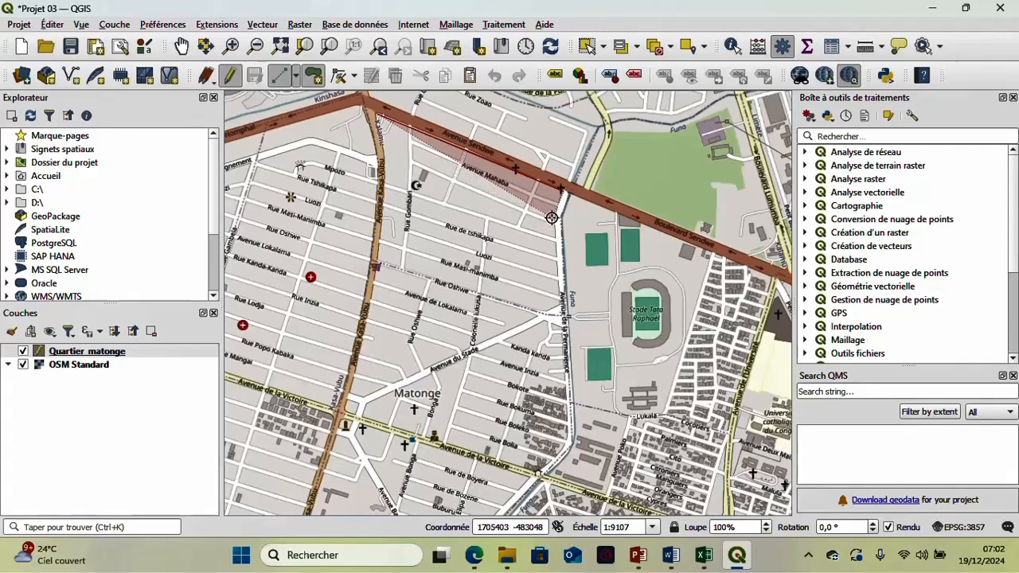
pyautogui.click(553, 218)
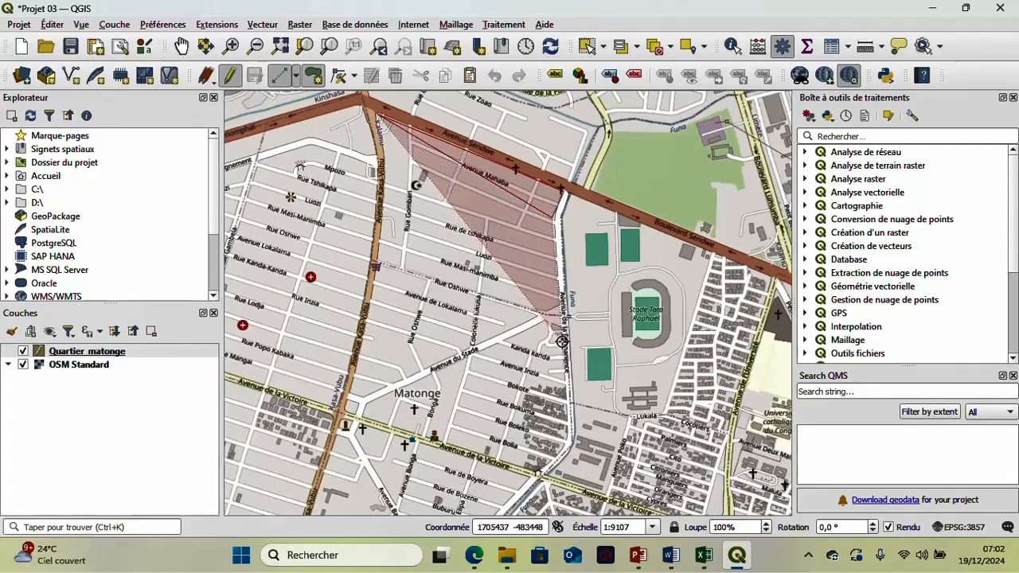
pyautogui.click(564, 329)
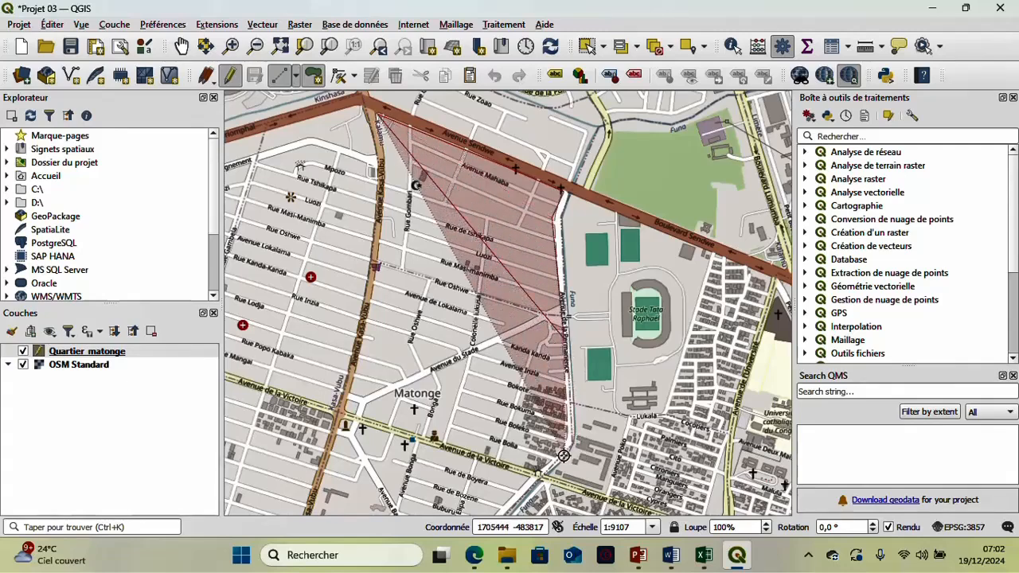
pyautogui.click(571, 442)
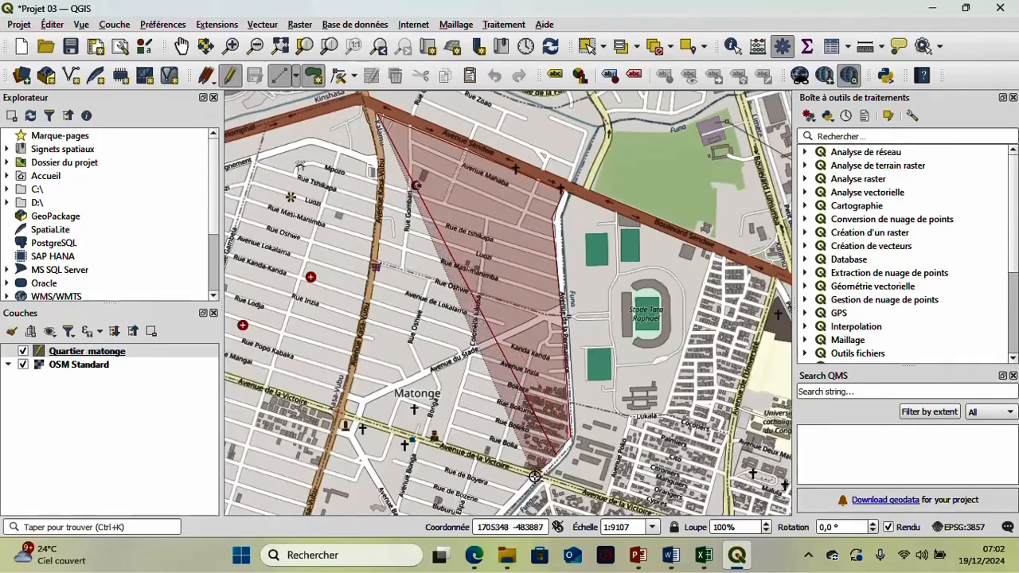
# - Continue the polygon along Avenue de la Victoire and up Avenue Kasa-Vubu, and finish it at its starting corner
pyautogui.click(535, 473)
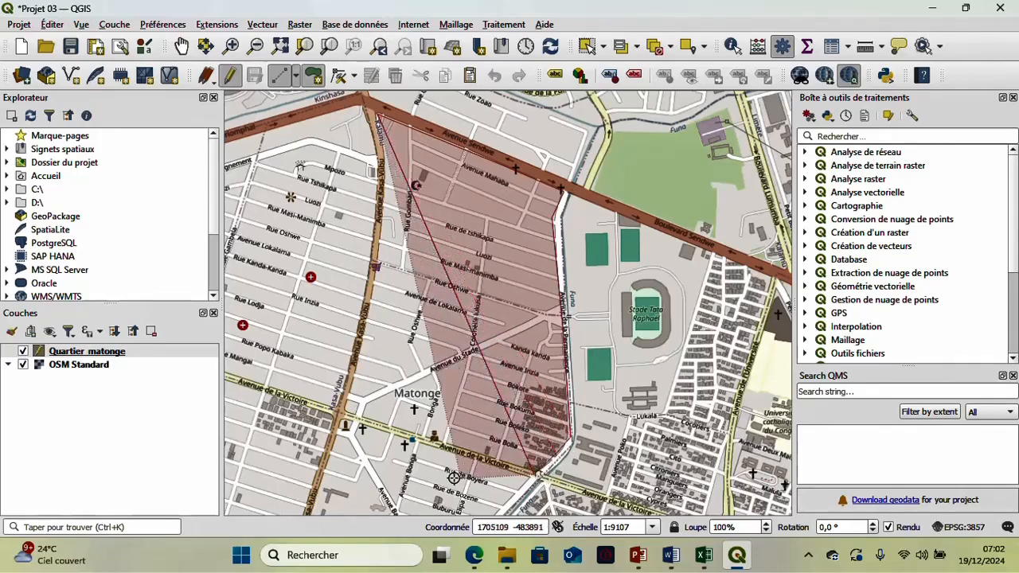
pyautogui.click(421, 436)
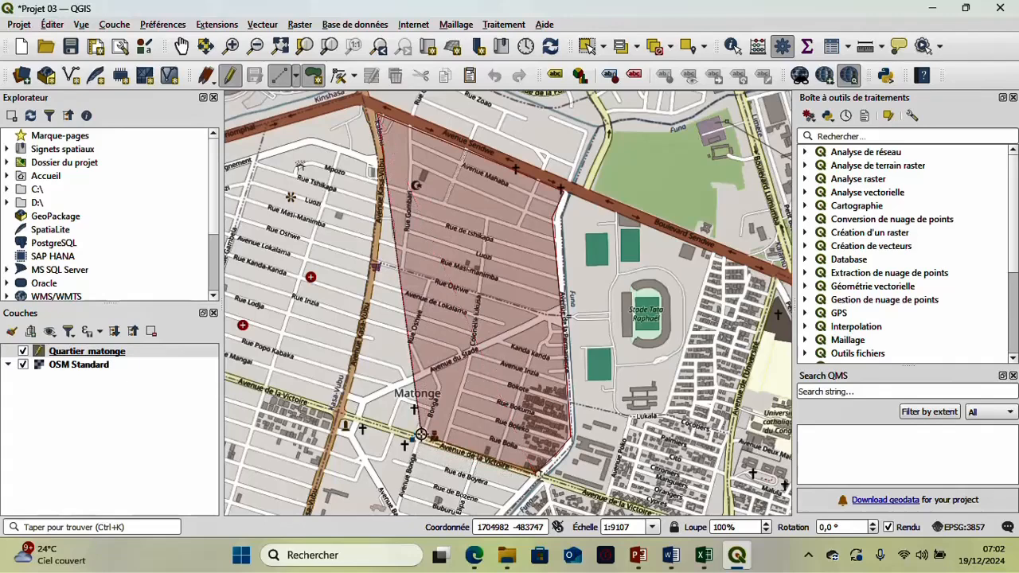
pyautogui.click(345, 414)
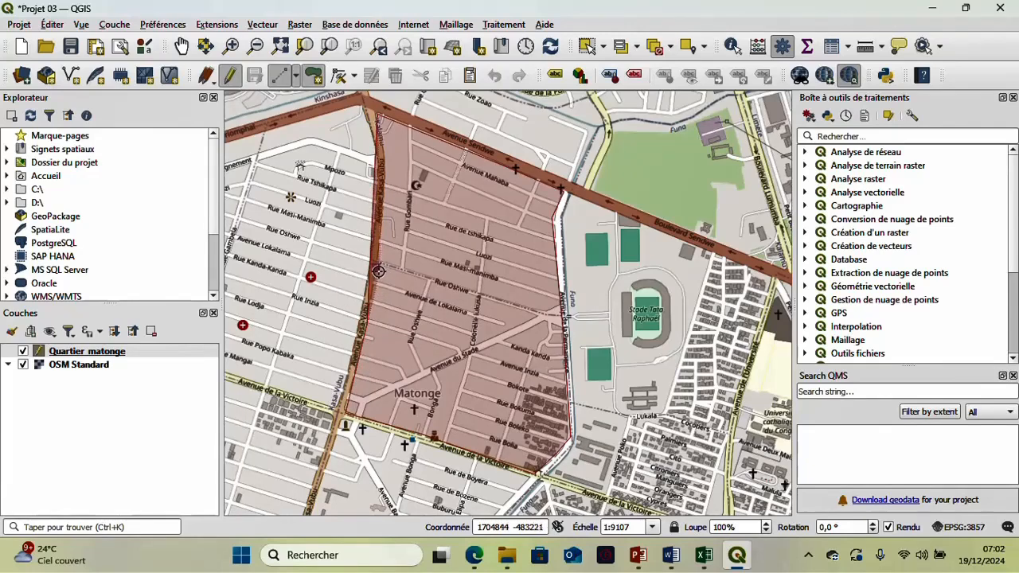
pyautogui.click(378, 269)
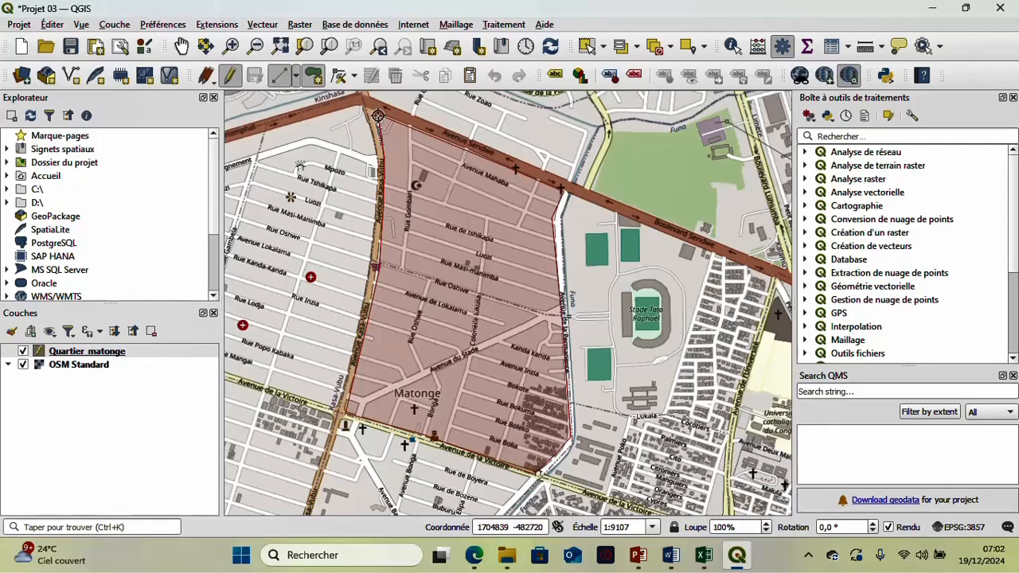
pyautogui.rightClick(378, 115)
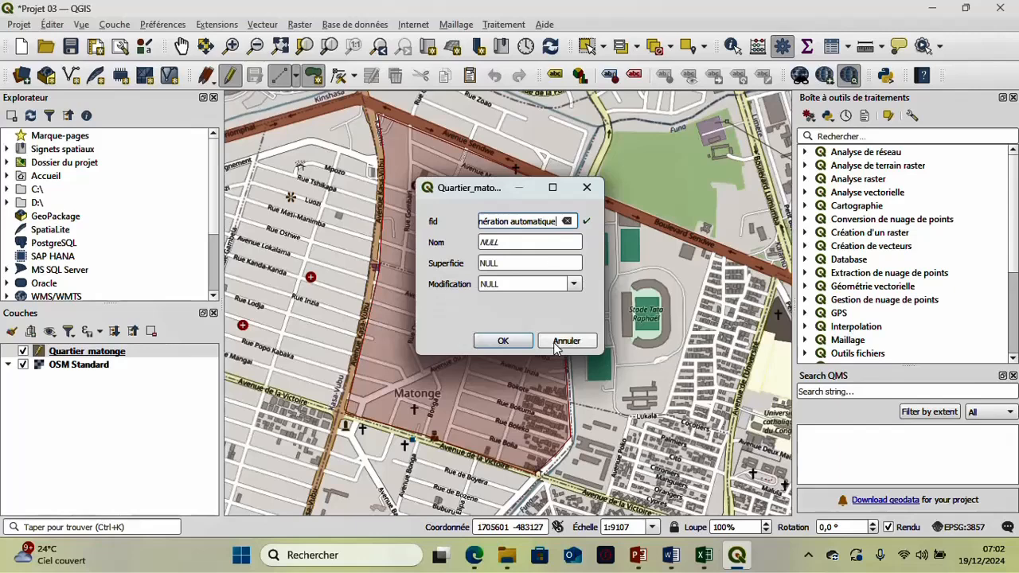
# - Give the new polygon the Nom Quartier_matonge, Superficie 244,5 and Modification date 2024-12-19, and accept the attributes
pyautogui.click(512, 245)
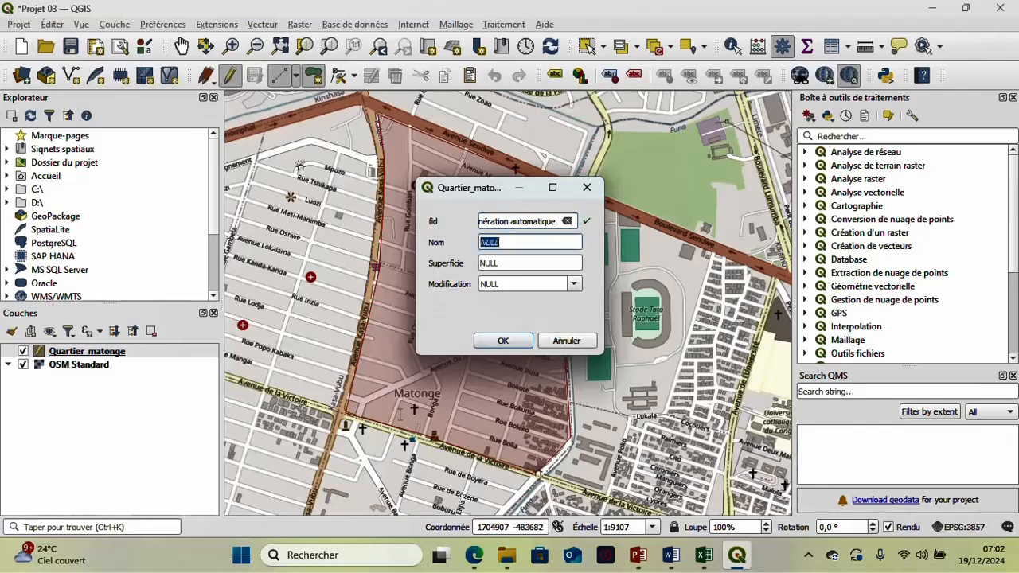
pyautogui.write('Quartier')
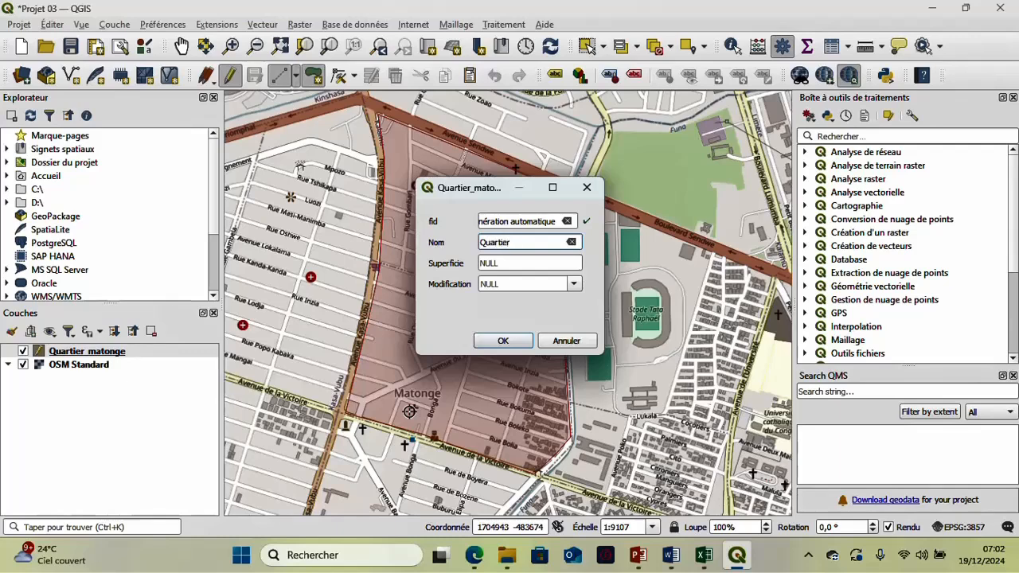
pyautogui.write('_matonge')
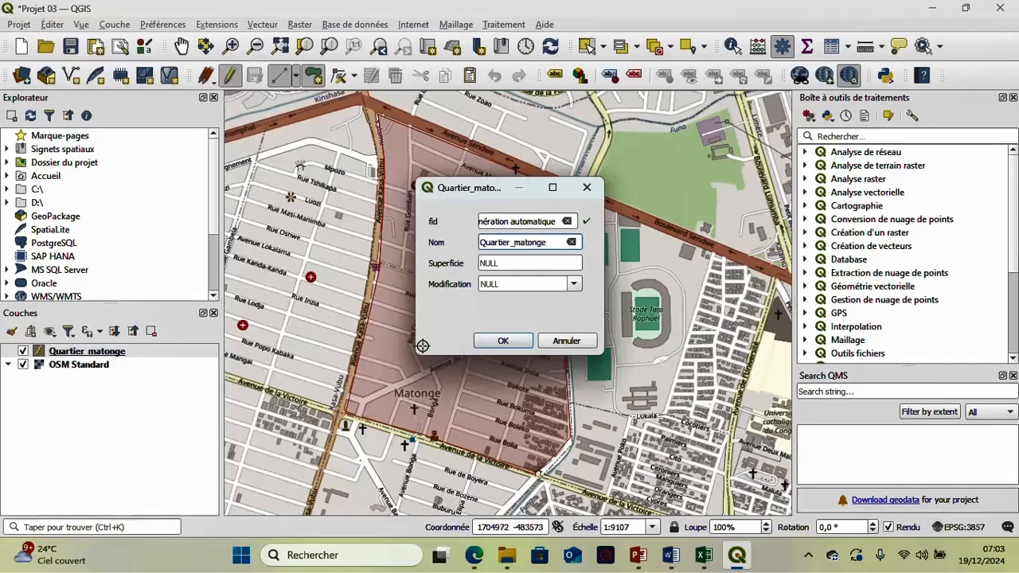
pyautogui.click(515, 262)
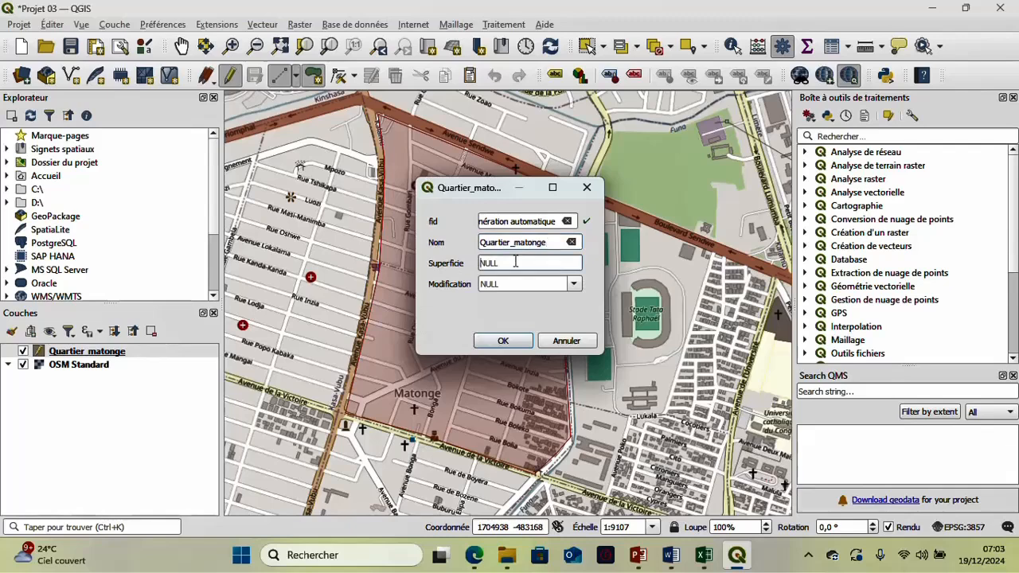
pyautogui.write('244,5')
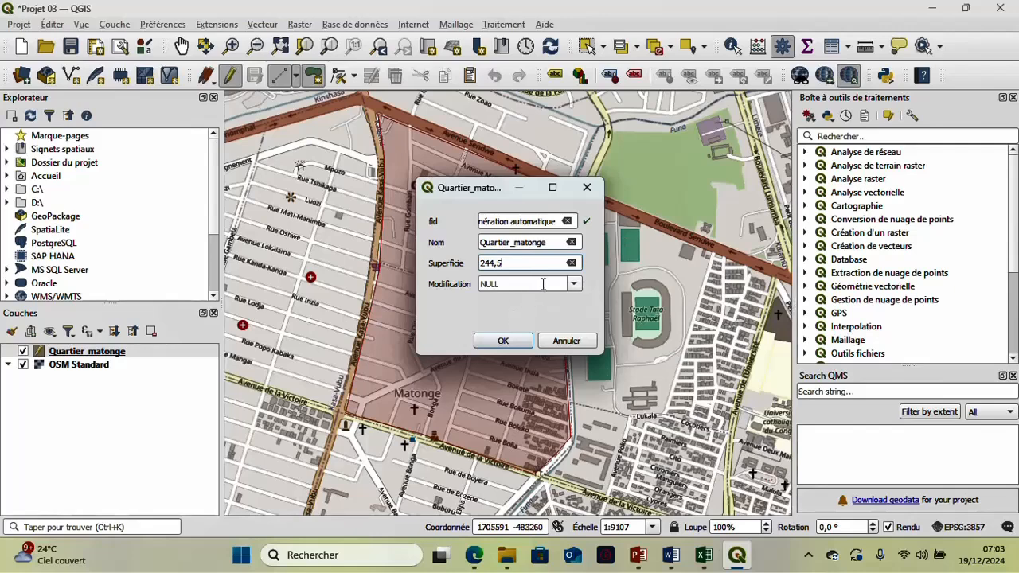
pyautogui.click(574, 285)
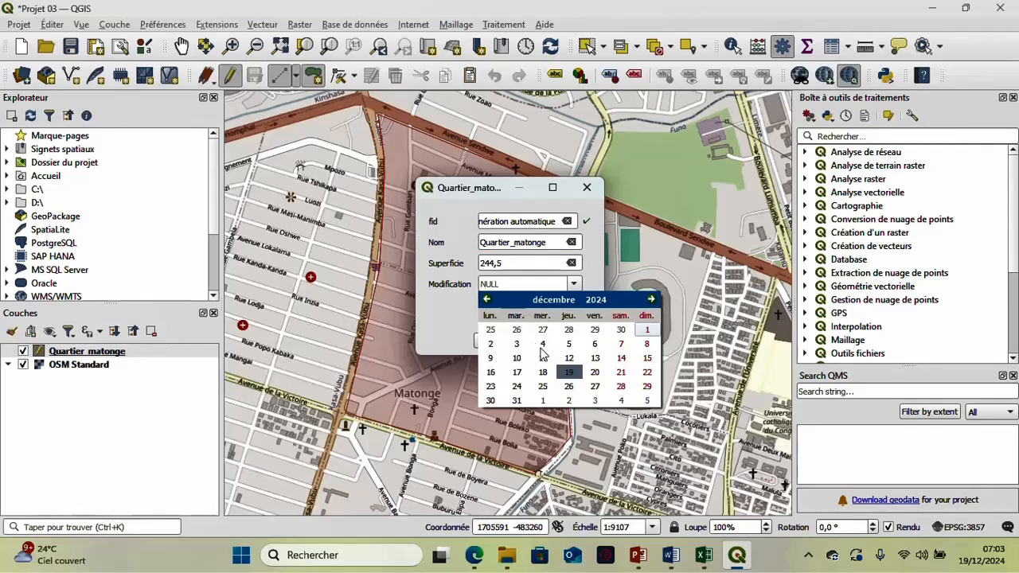
pyautogui.click(573, 378)
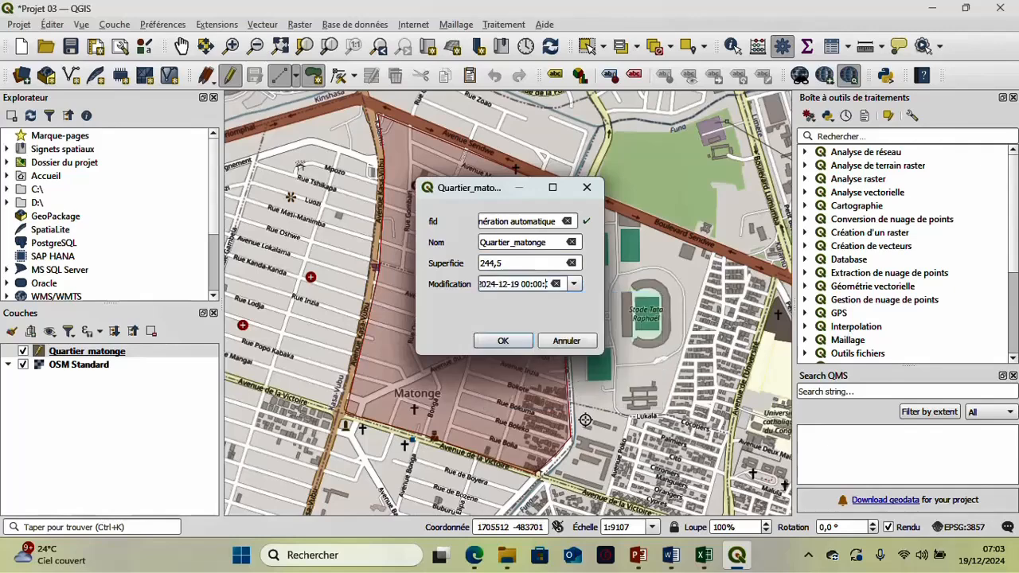
pyautogui.click(503, 341)
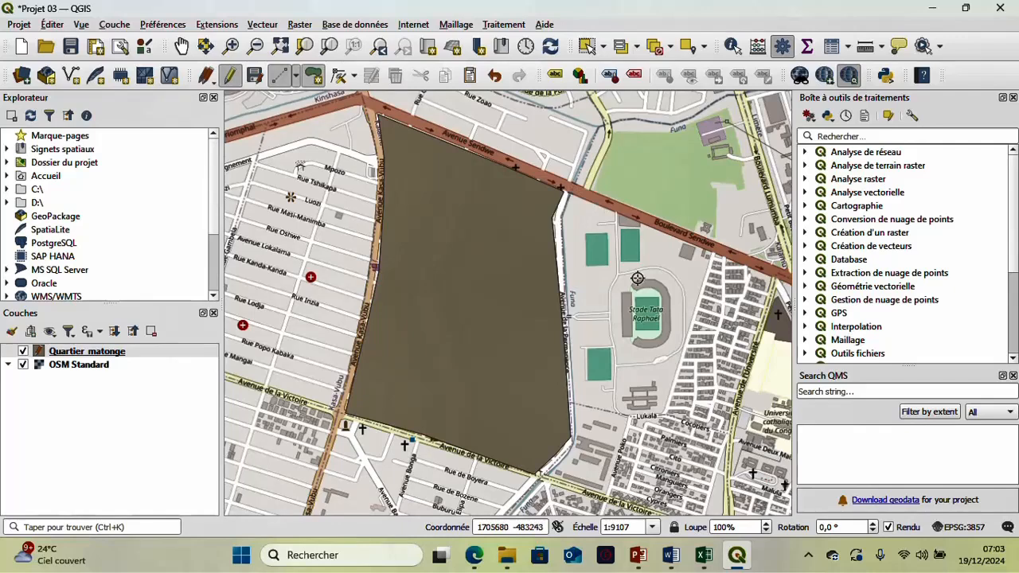
# - Hide the OSM Standard basemap and inspect the Matonge polygon on its own
pyautogui.click(23, 364)
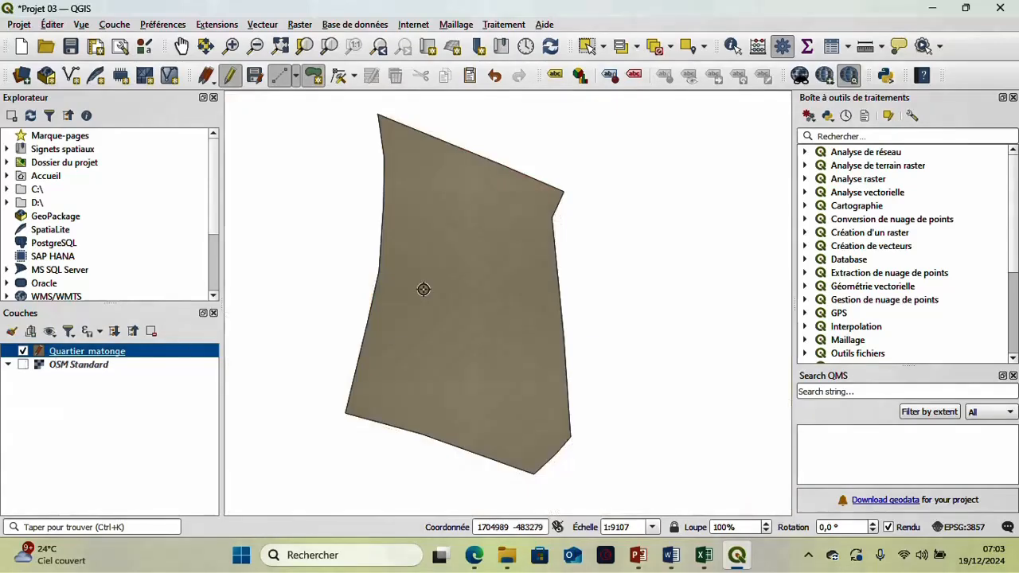
pyautogui.scroll(1, 539, 296)
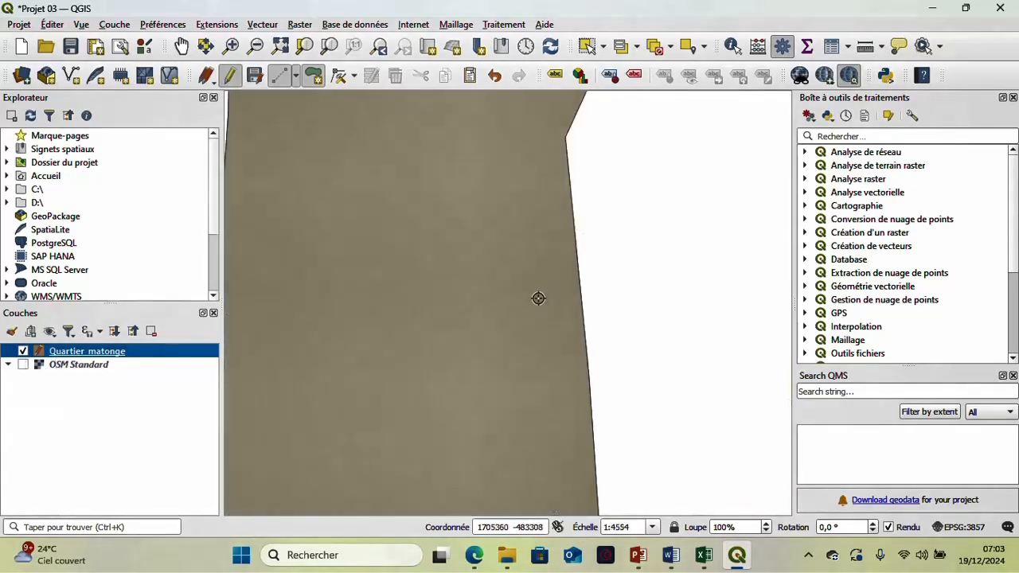
pyautogui.scroll(-2, 539, 296)
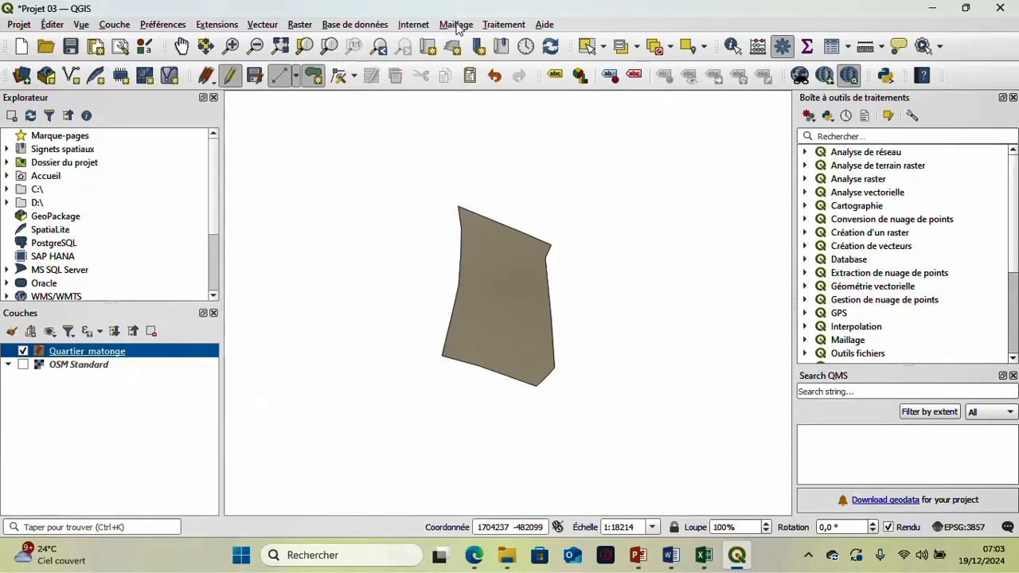
# - Stop editing the Quartier_matonge layer and save its modifications
pyautogui.click(232, 76)
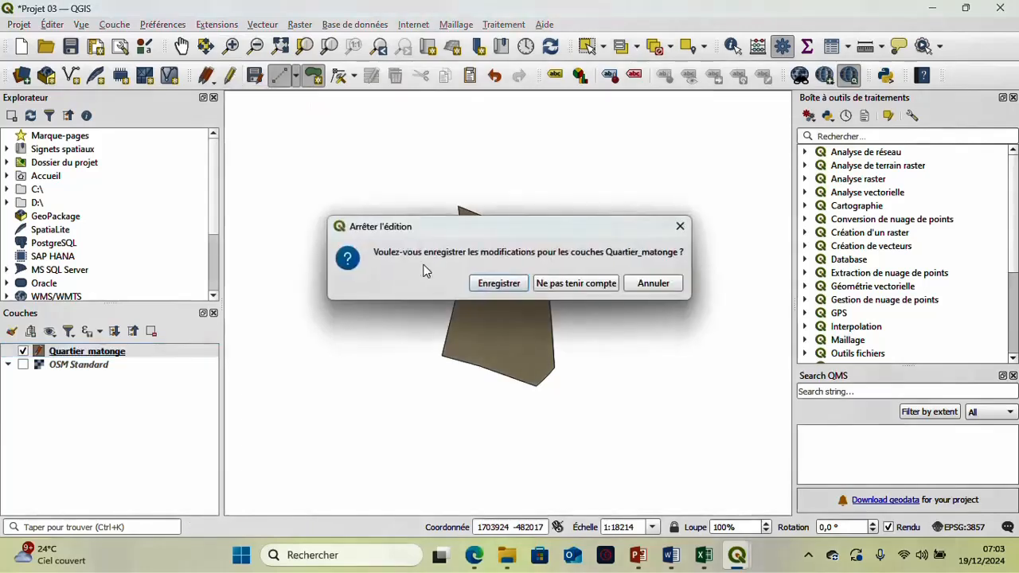
pyautogui.click(500, 284)
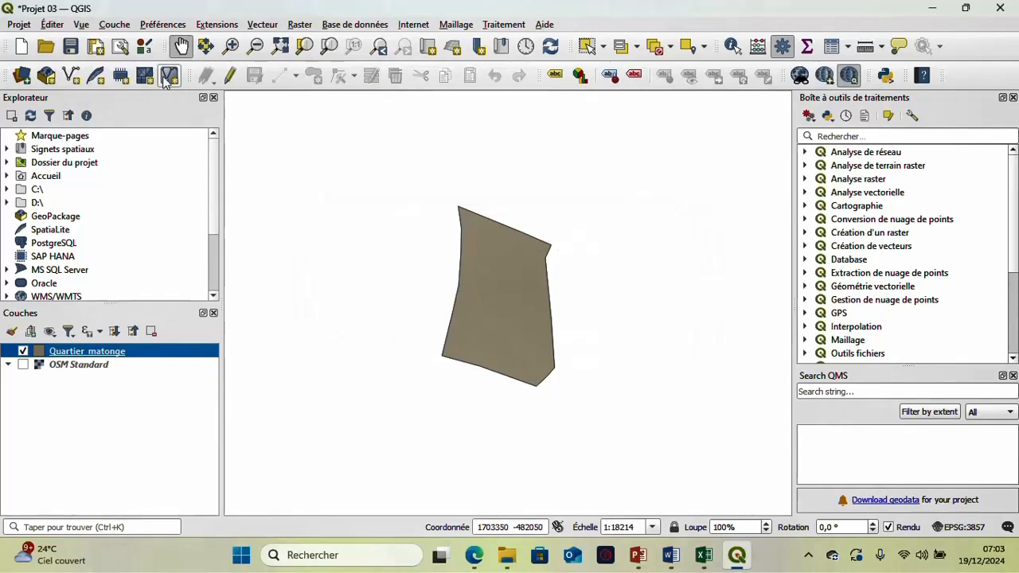
pyautogui.scroll(1, 466, 281)
pyautogui.scroll(1, 548, 247)
pyautogui.scroll(-3, 545, 248)
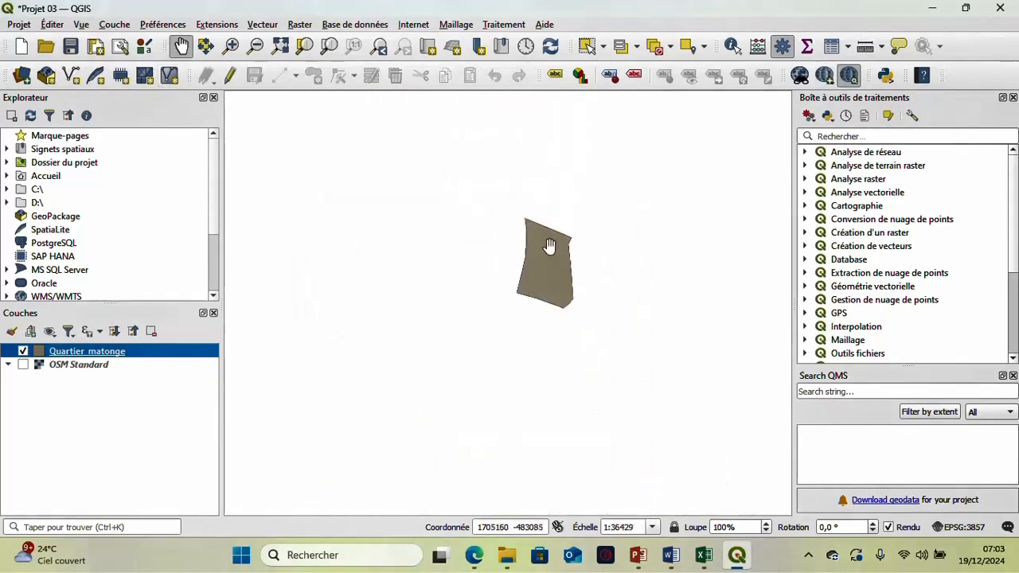
pyautogui.scroll(1, 542, 261)
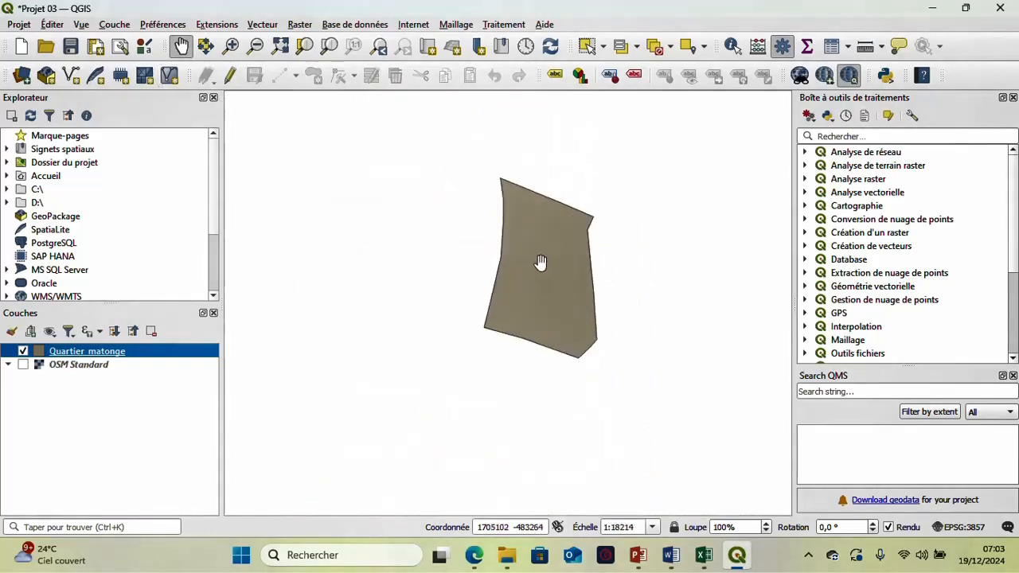
# - In the Quartier_matonge layer's symbology, set the simple fill's fill style to Pas de remplissage
pyautogui.rightClick(83, 353)
pyautogui.click(333, 185)
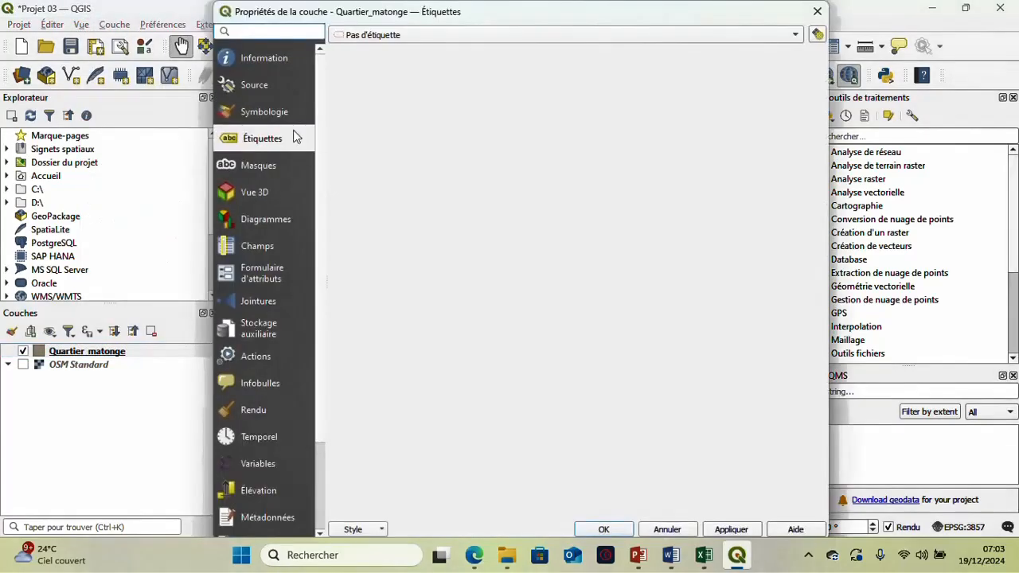
pyautogui.click(290, 112)
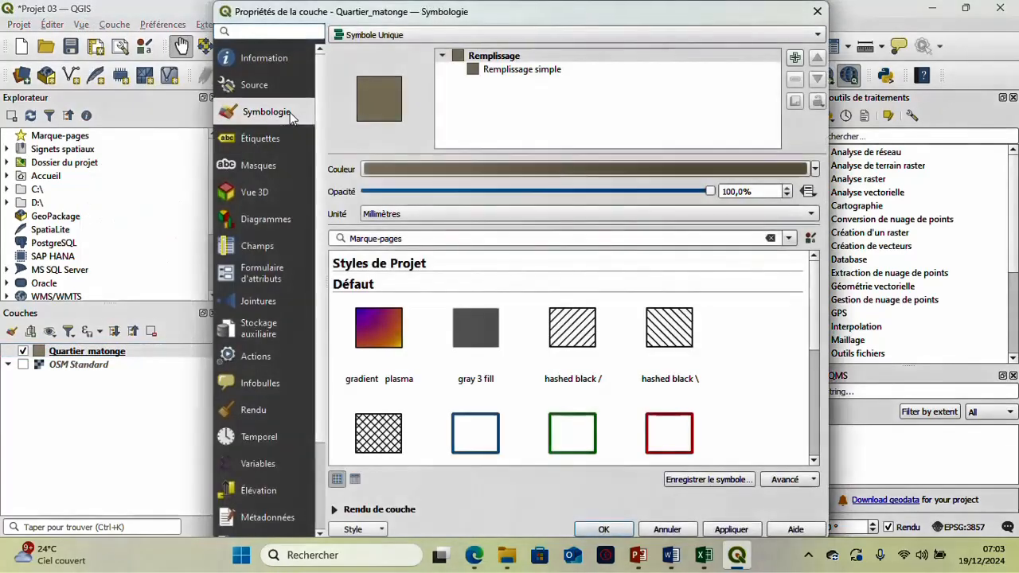
pyautogui.click(542, 71)
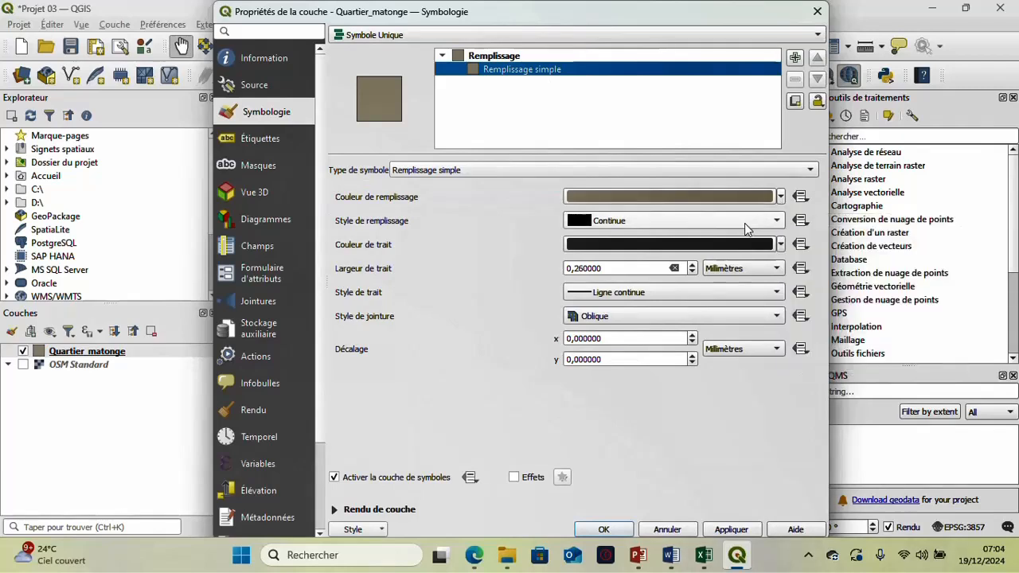
pyautogui.click(625, 223)
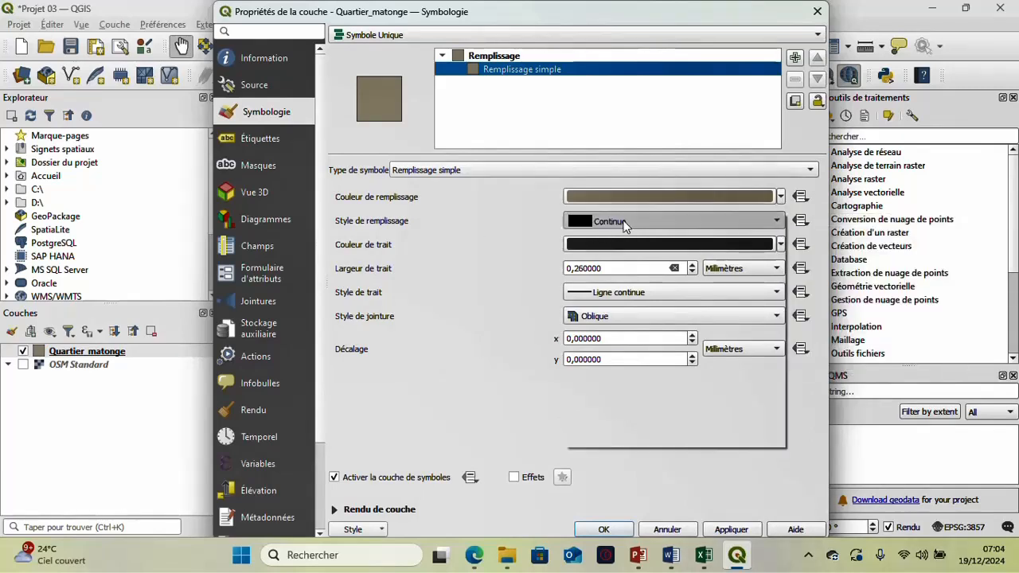
pyautogui.click(626, 236)
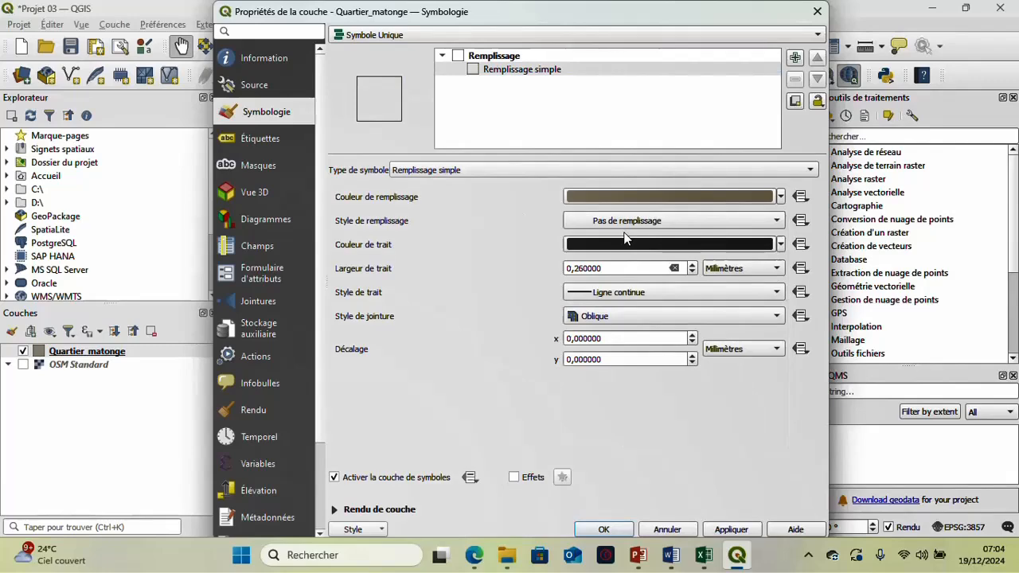
# - Give the Quartier_matonge outline a dark red stroke 0,46 millimetres wide and apply the layer style
pyautogui.click(772, 245)
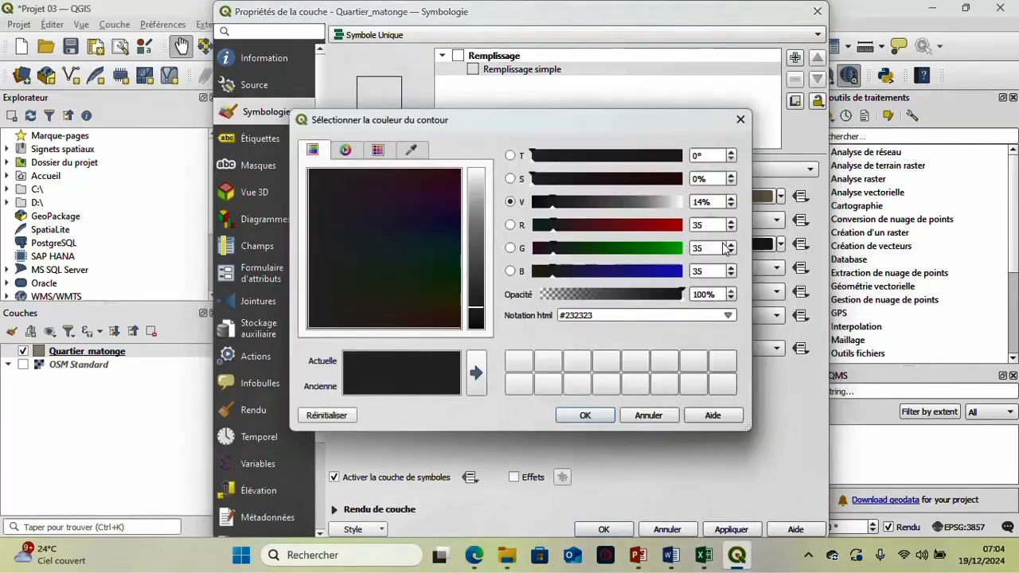
pyautogui.click(741, 119)
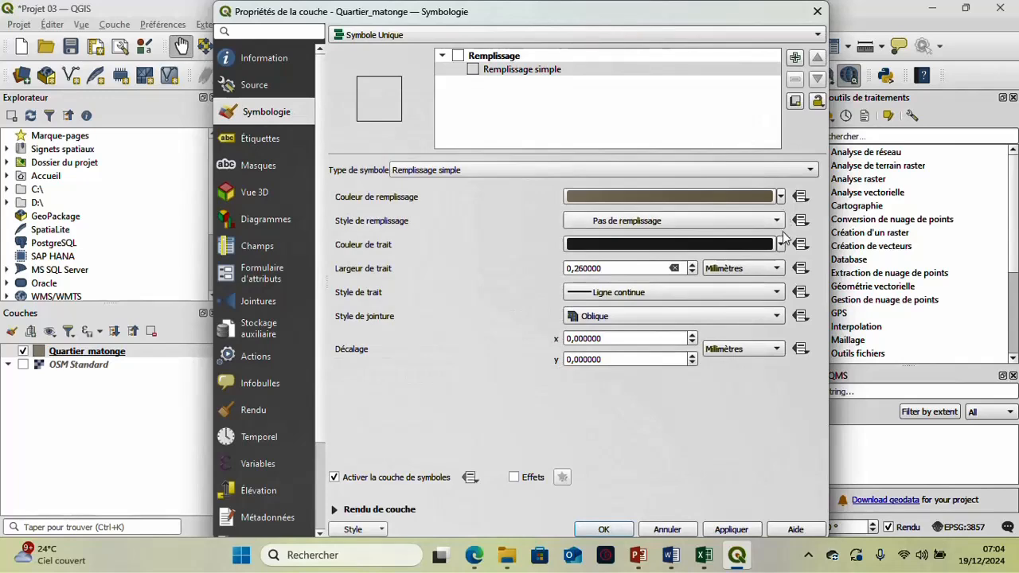
pyautogui.click(781, 244)
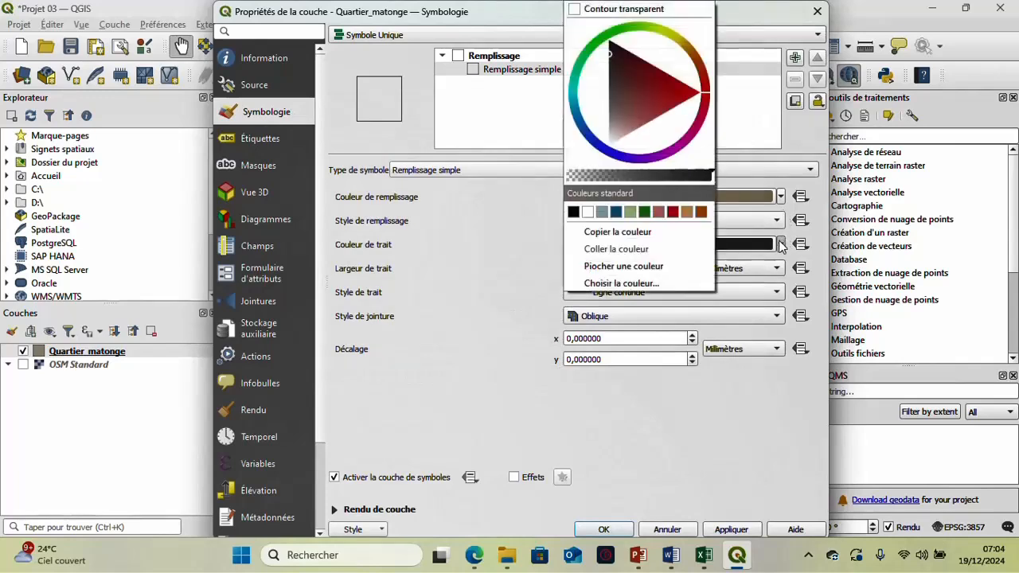
pyautogui.click(679, 104)
pyautogui.click(558, 312)
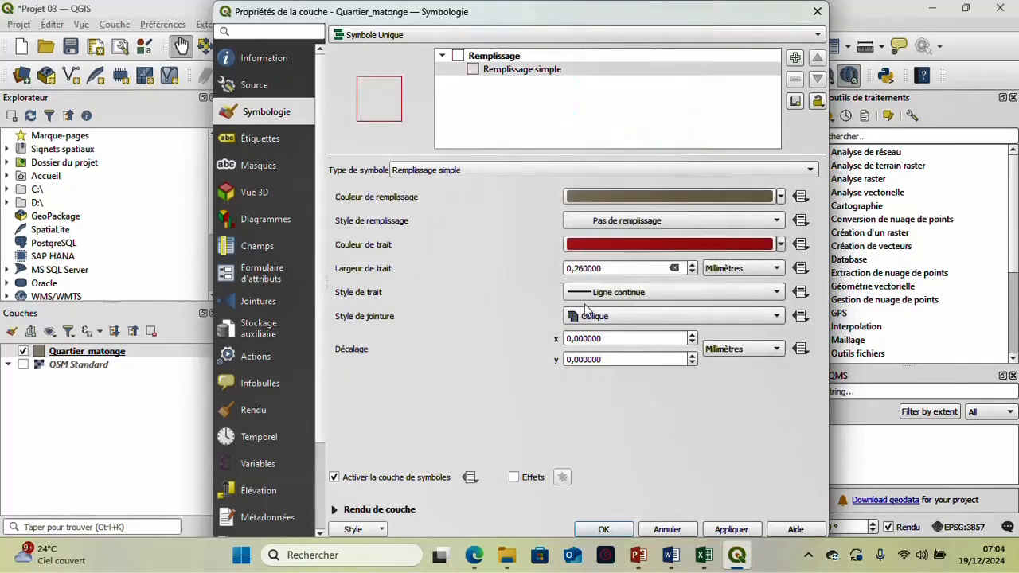
pyautogui.click(693, 265)
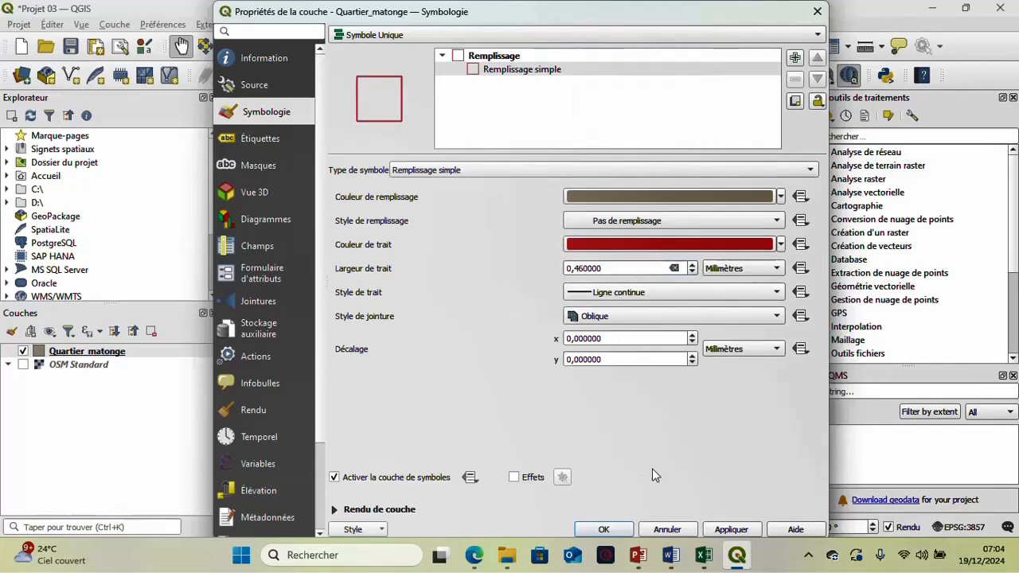
pyautogui.click(732, 530)
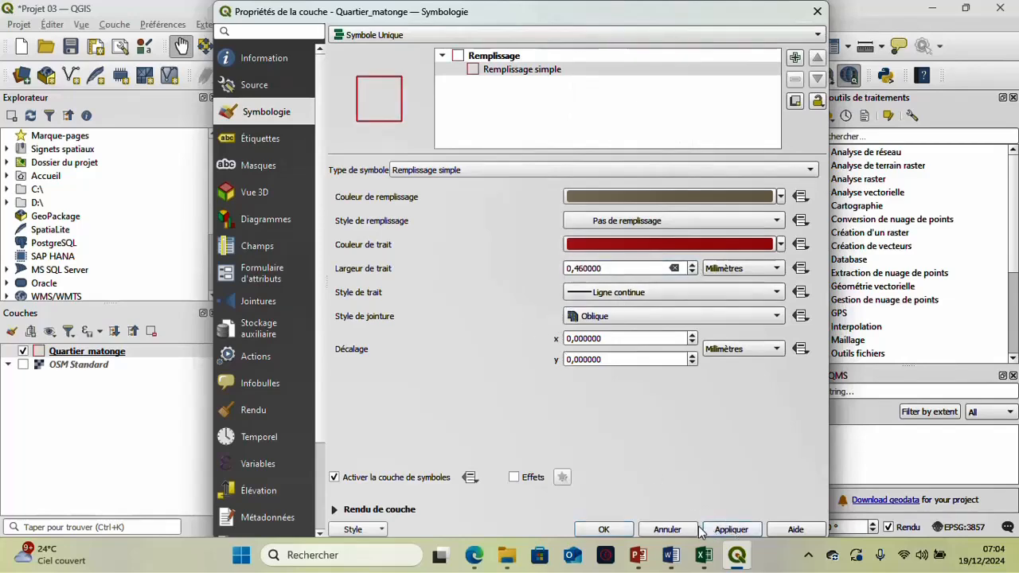
pyautogui.click(617, 528)
# - Show the OSM Standard basemap again and check the red Matonge outline against the surrounding avenues
pyautogui.scroll(2, 559, 280)
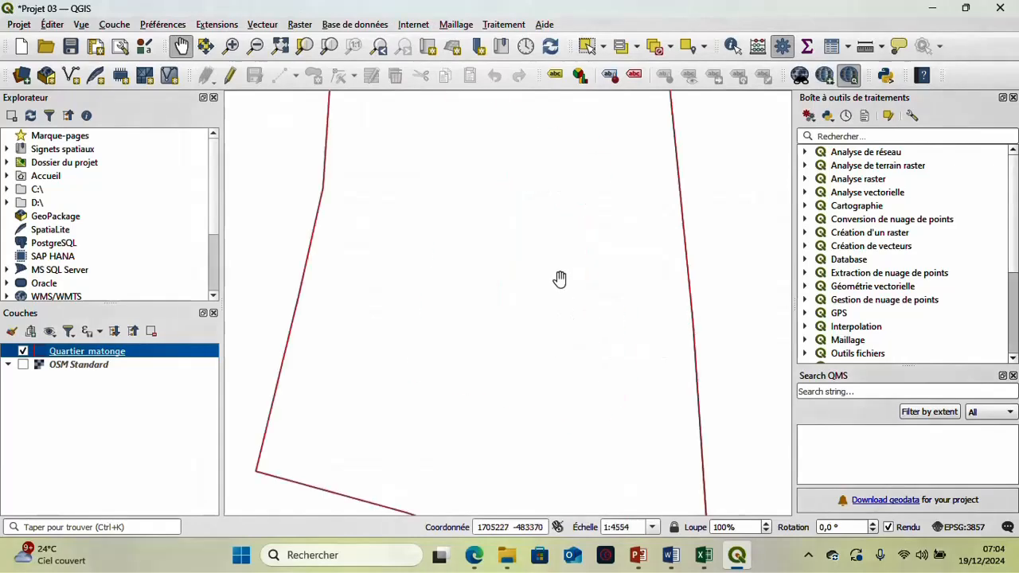
pyautogui.scroll(-1, 560, 281)
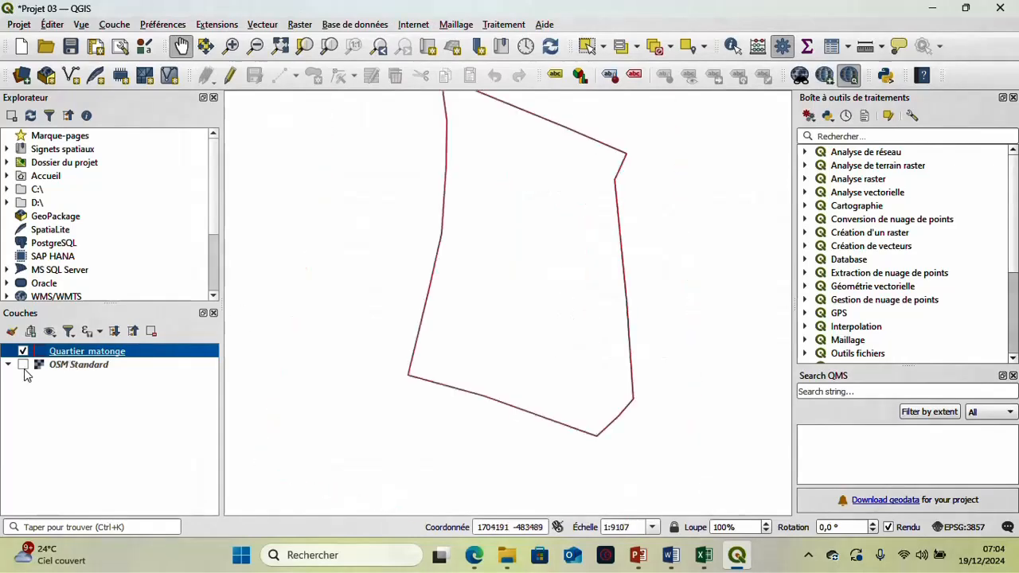
pyautogui.click(24, 366)
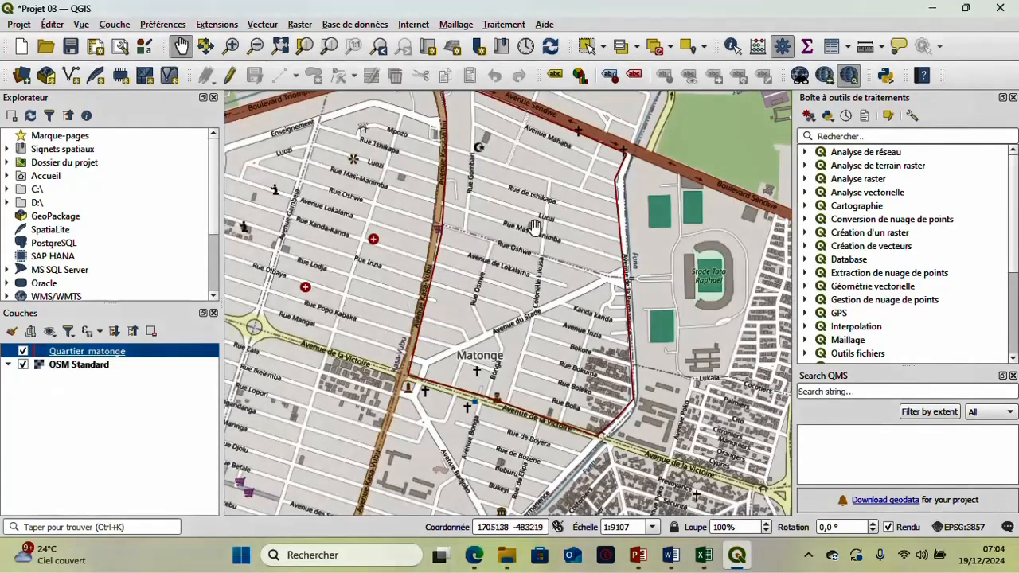
pyautogui.click(503, 143)
pyautogui.moveTo(504, 143); pyautogui.dragTo(510, 175)
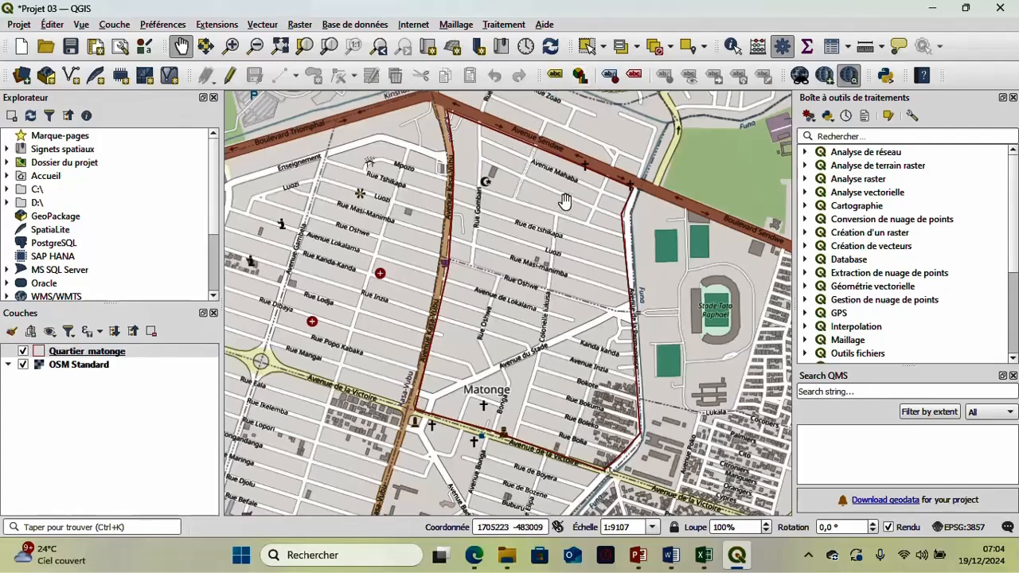
pyautogui.scroll(-1, 562, 249)
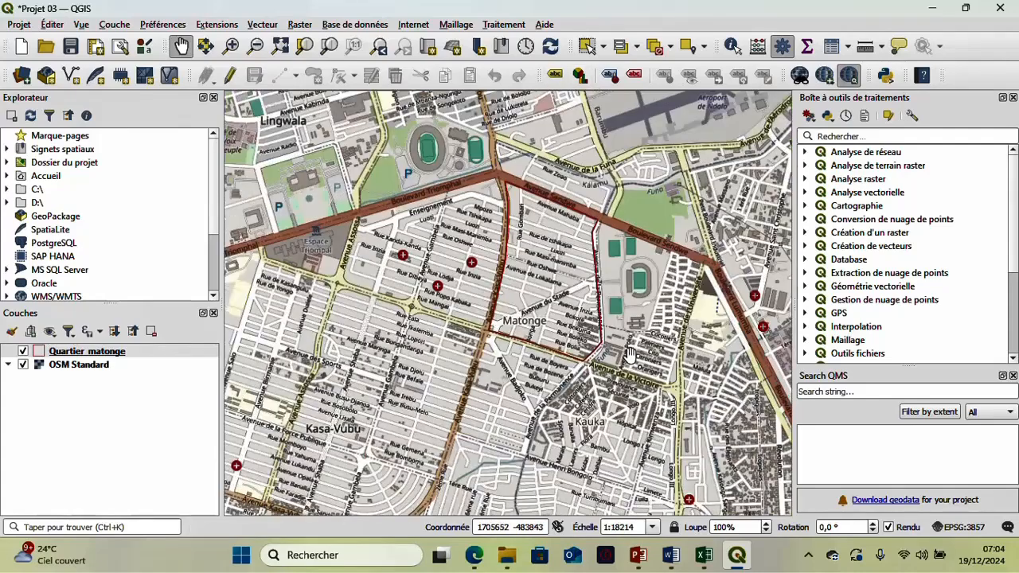
pyautogui.scroll(1, 593, 307)
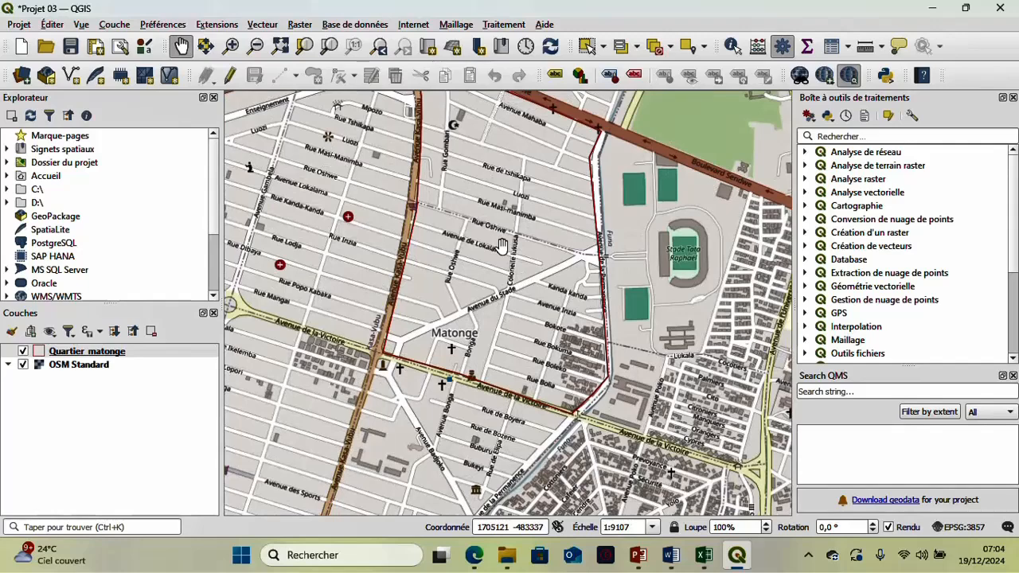
pyautogui.moveTo(519, 176); pyautogui.dragTo(532, 273)
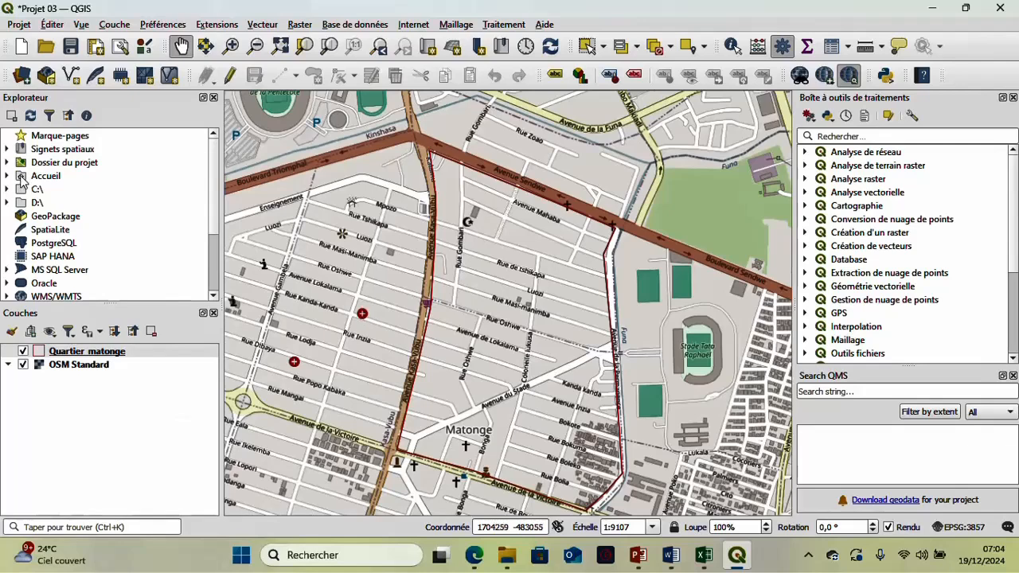
# - Start a new GeoPackage layer with its database file named Avenues in the Formation QGIS folder
pyautogui.click(114, 25)
pyautogui.moveTo(250, 63)
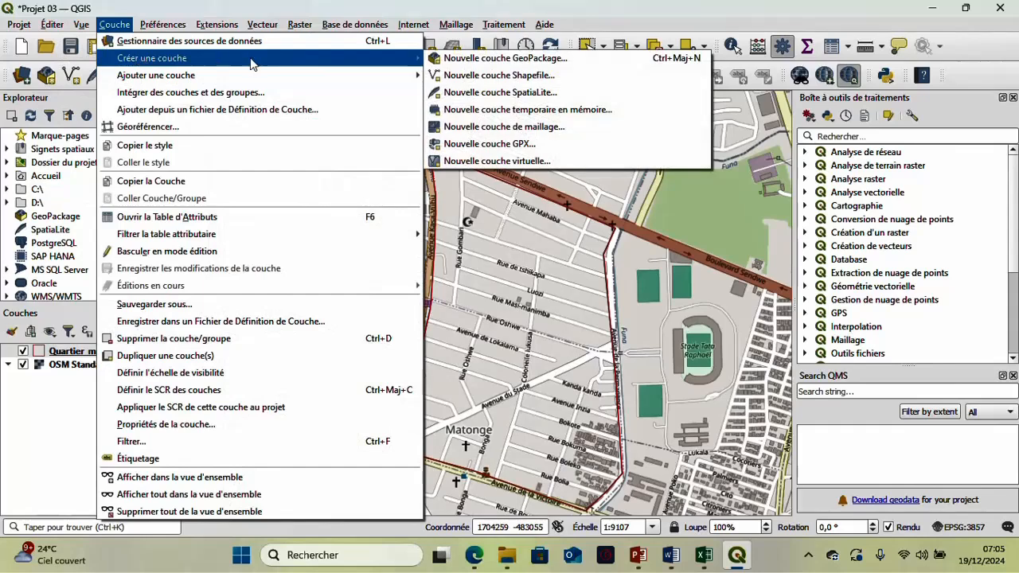
pyautogui.click(507, 60)
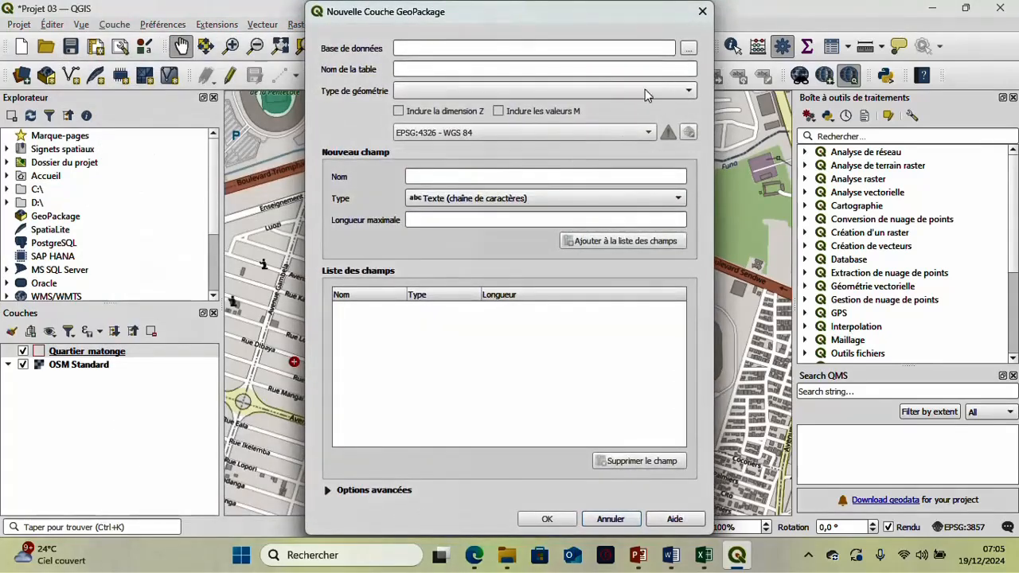
pyautogui.click(688, 48)
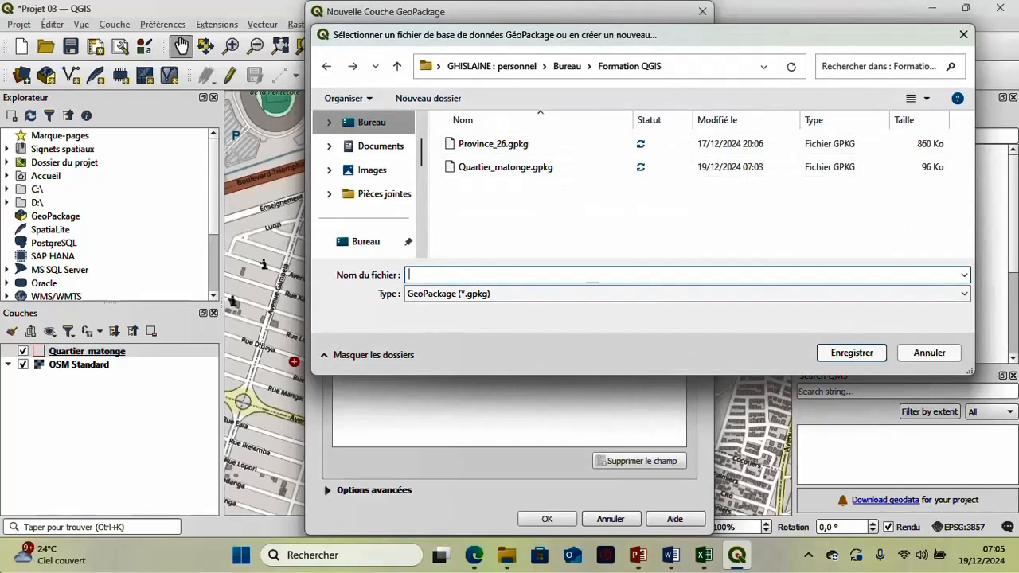
pyautogui.write('Avenues')
pyautogui.click(868, 356)
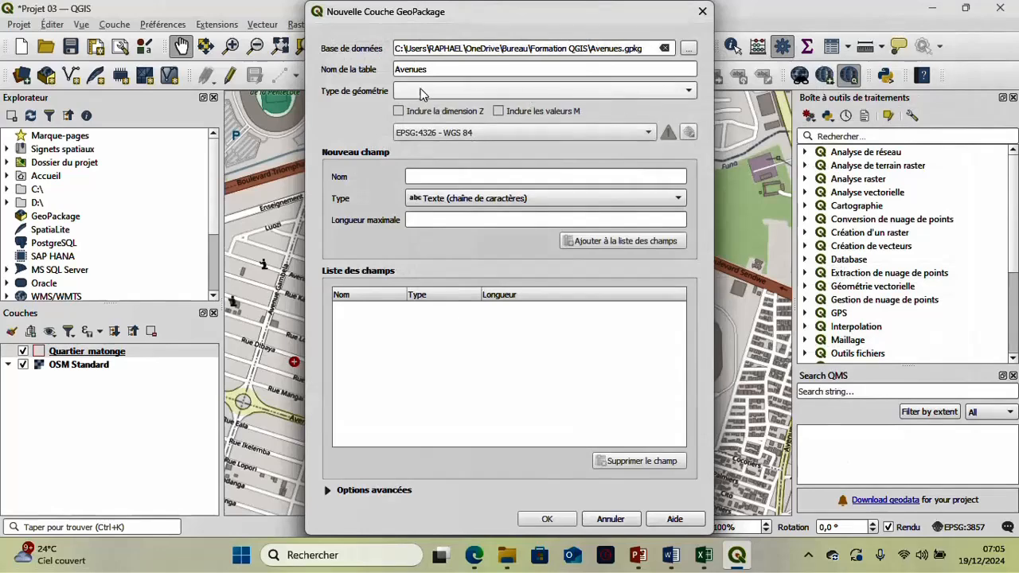
# - Set the Avenues layer's geometry type to Polyligne and its CRS to the project's EPSG:3857 - WGS 84 / Pseudo-Mercator
pyautogui.click(465, 95)
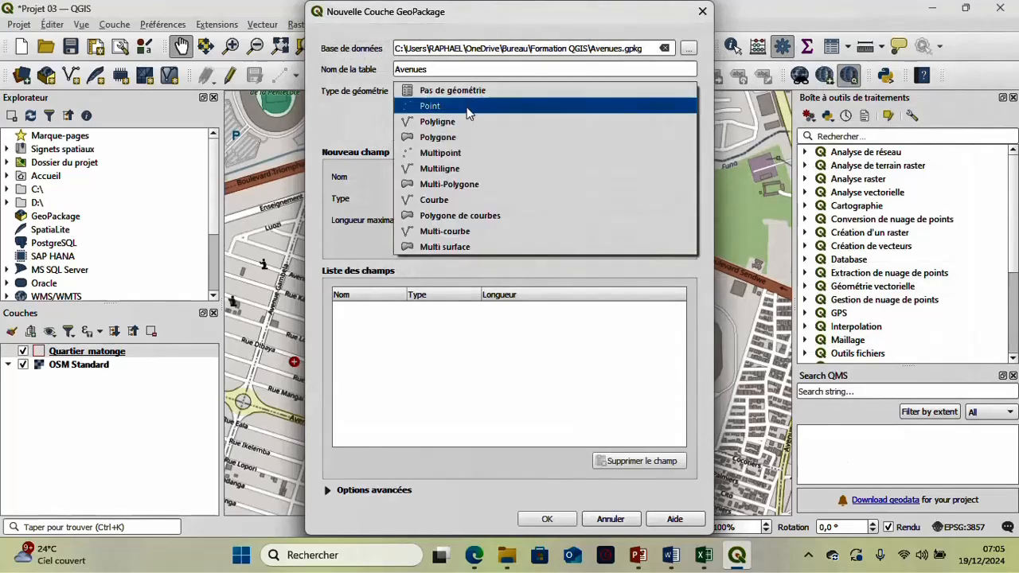
pyautogui.click(470, 124)
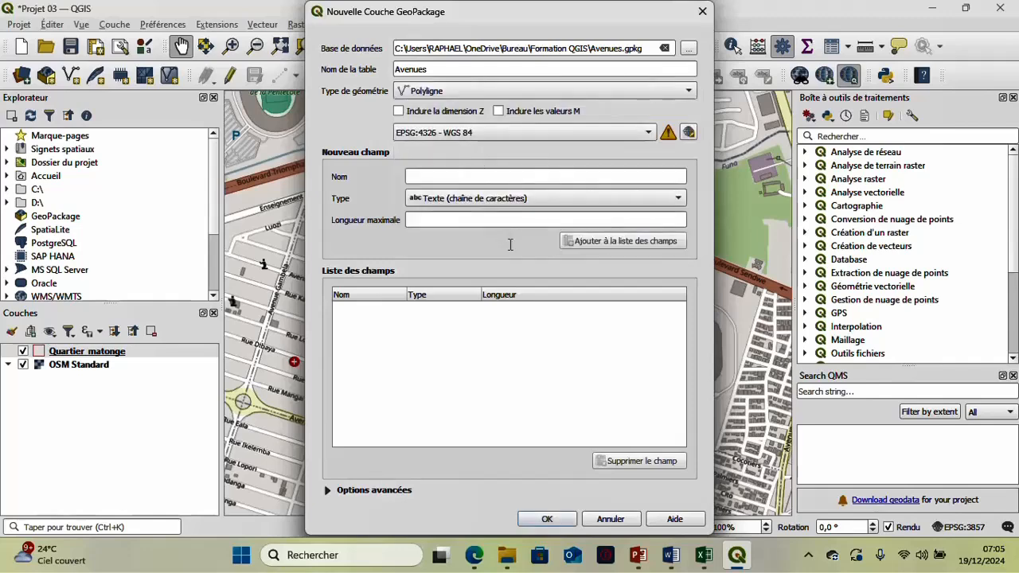
pyautogui.click(573, 131)
pyautogui.click(577, 146)
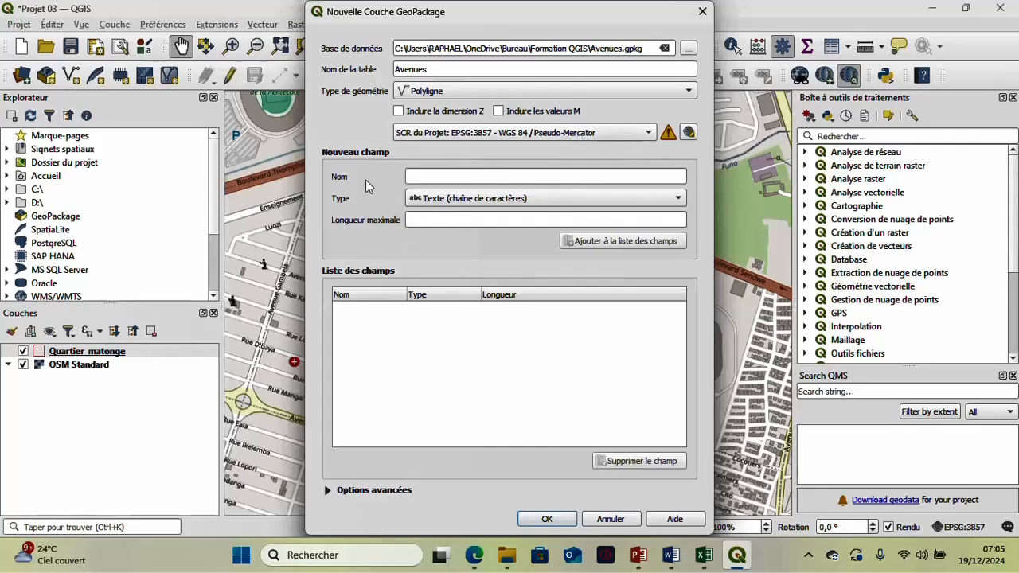
# - Add a text field called Nom with a maximum length of 20 to the Avenues layer's field list
pyautogui.click(427, 176)
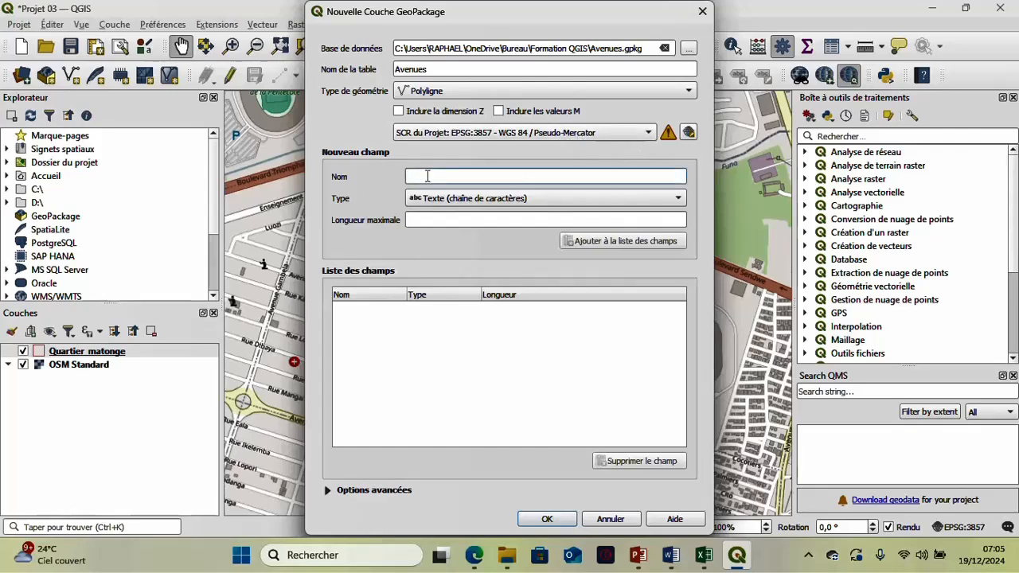
pyautogui.write('Nom')
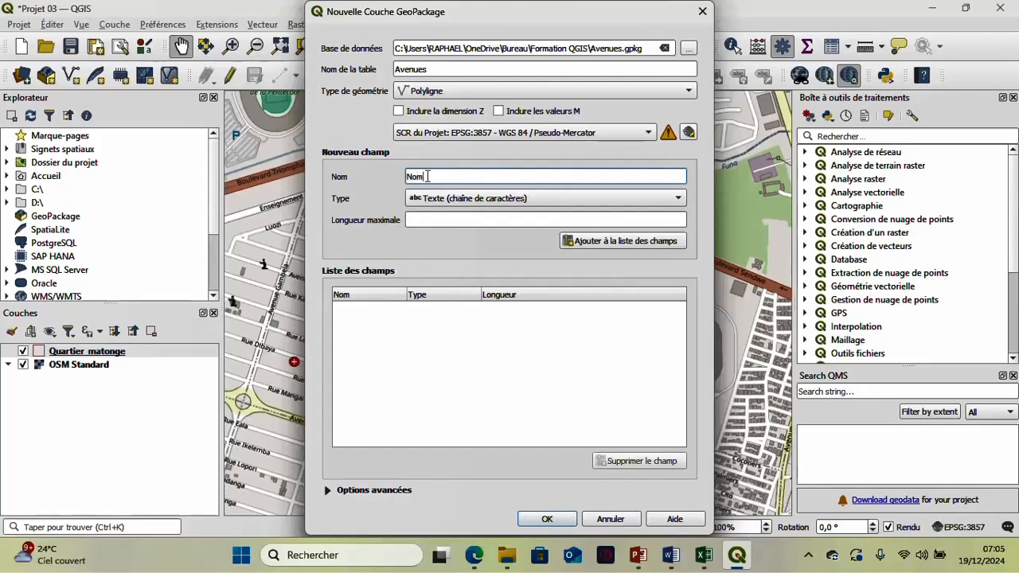
pyautogui.click(482, 199)
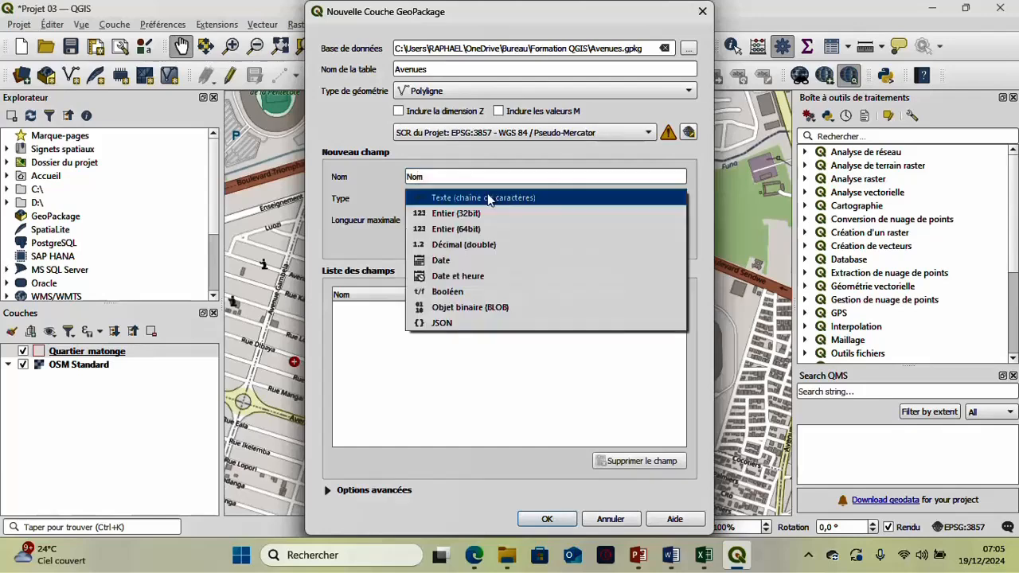
pyautogui.click(501, 206)
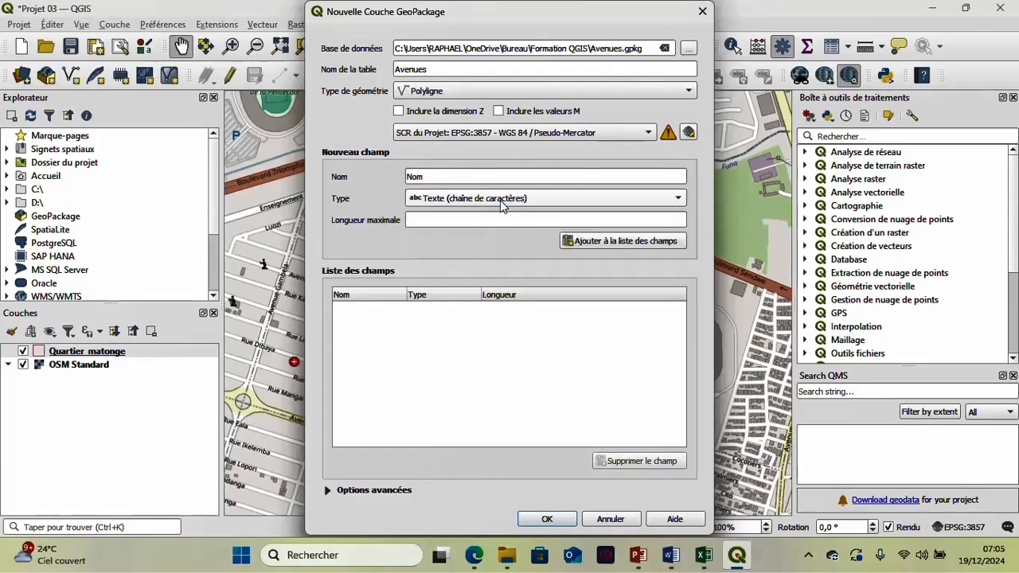
pyautogui.click(484, 219)
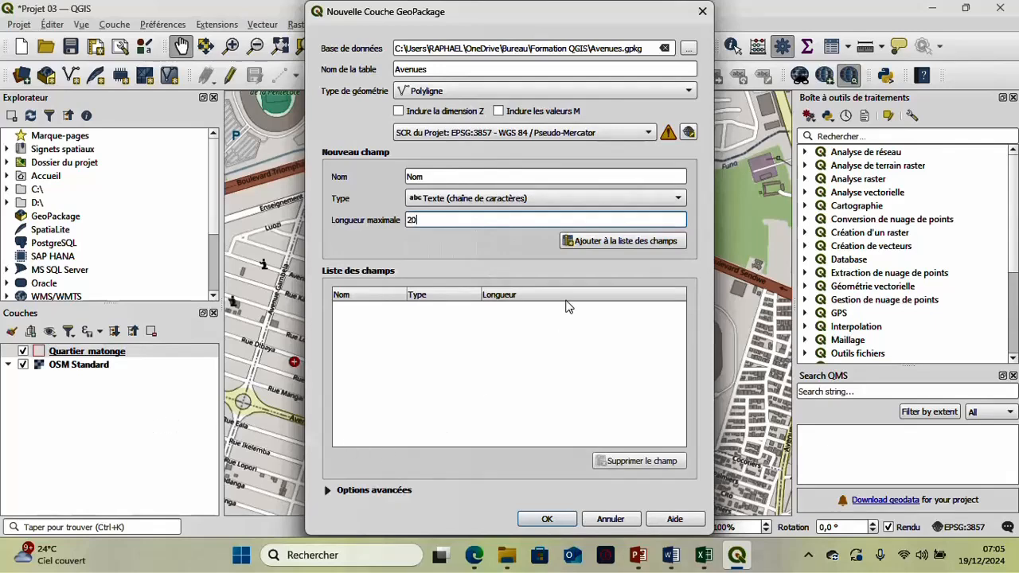
pyautogui.click(597, 243)
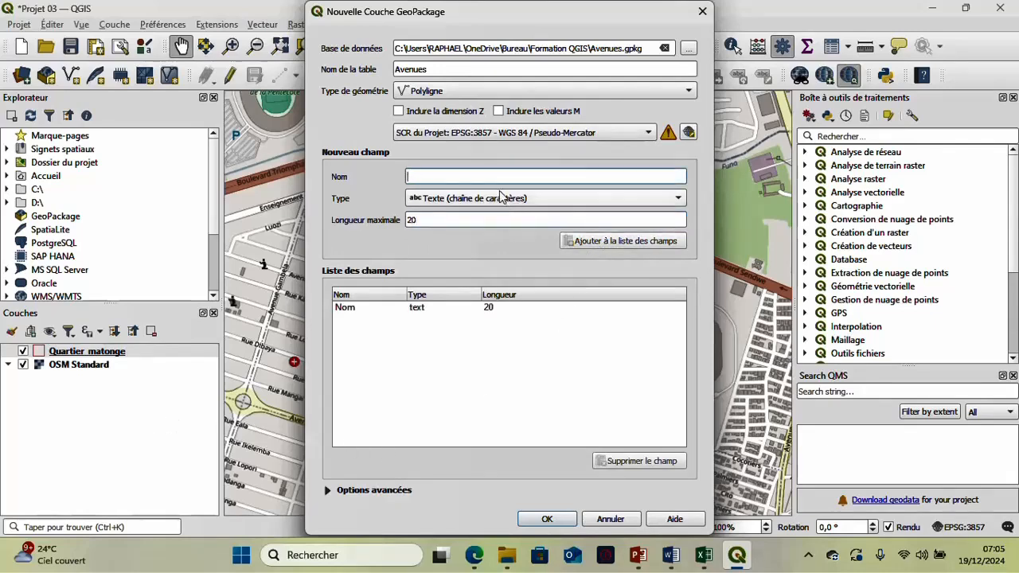
# - Add a Date field called Modification to the Avenues layer's field list
pyautogui.write('Da')
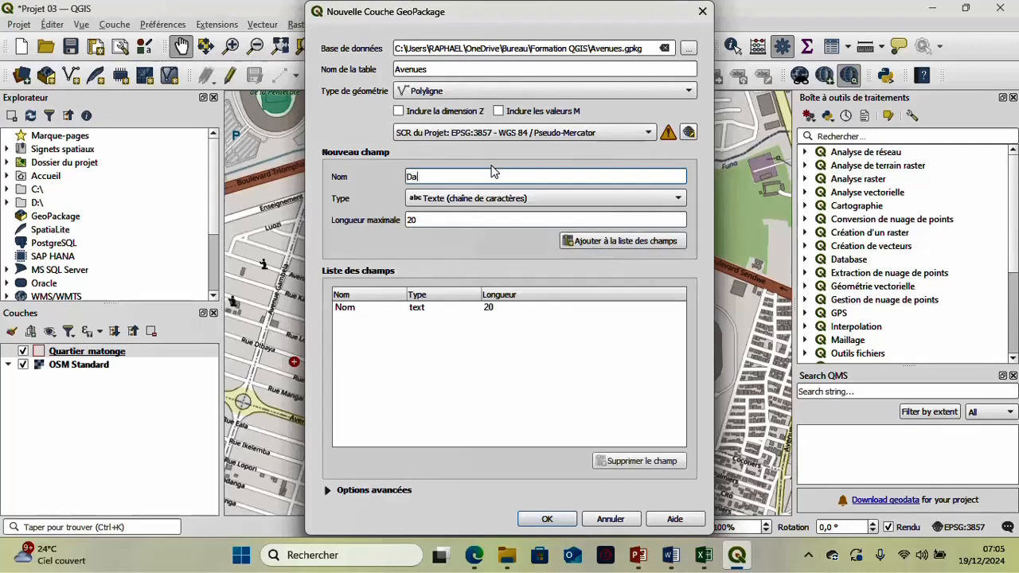
pyautogui.press('BackSpace')
pyautogui.press('BackSpace')
pyautogui.write('Modificat')
pyautogui.click(519, 199)
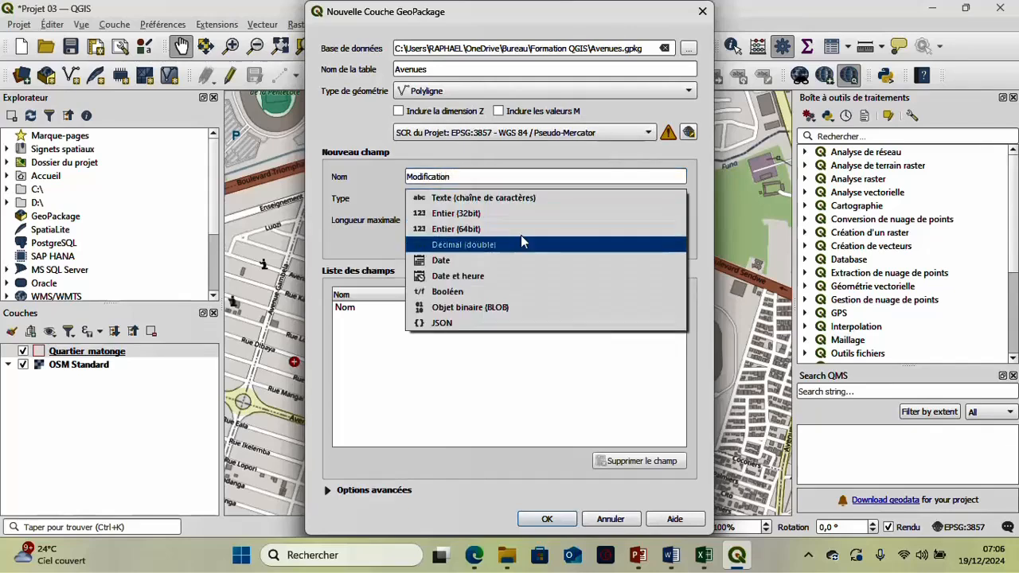
pyautogui.click(524, 263)
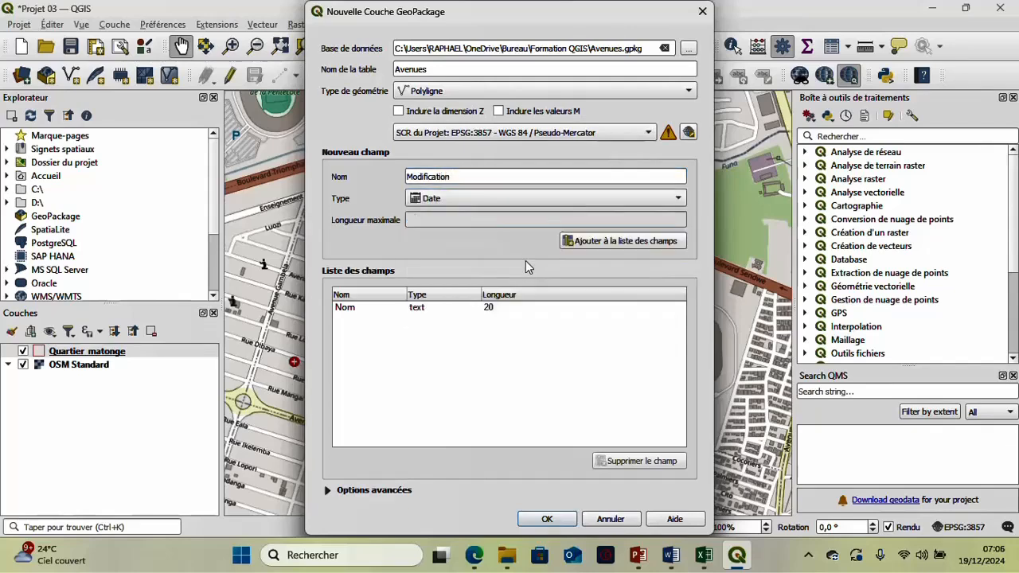
pyautogui.click(596, 237)
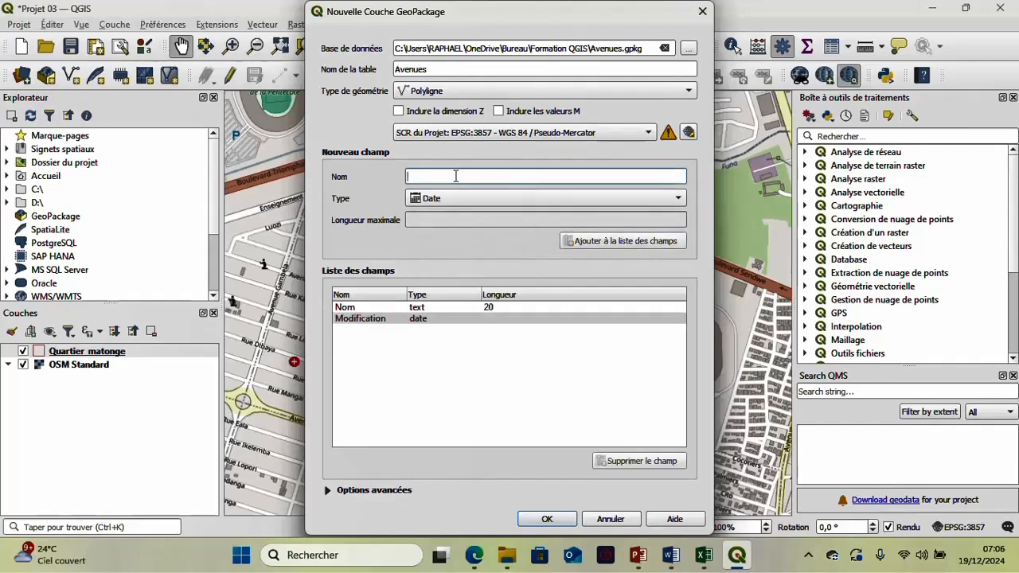
# - Add an Entier (64bit) field called Distance to the Avenues layer's field list
pyautogui.write('Lo')
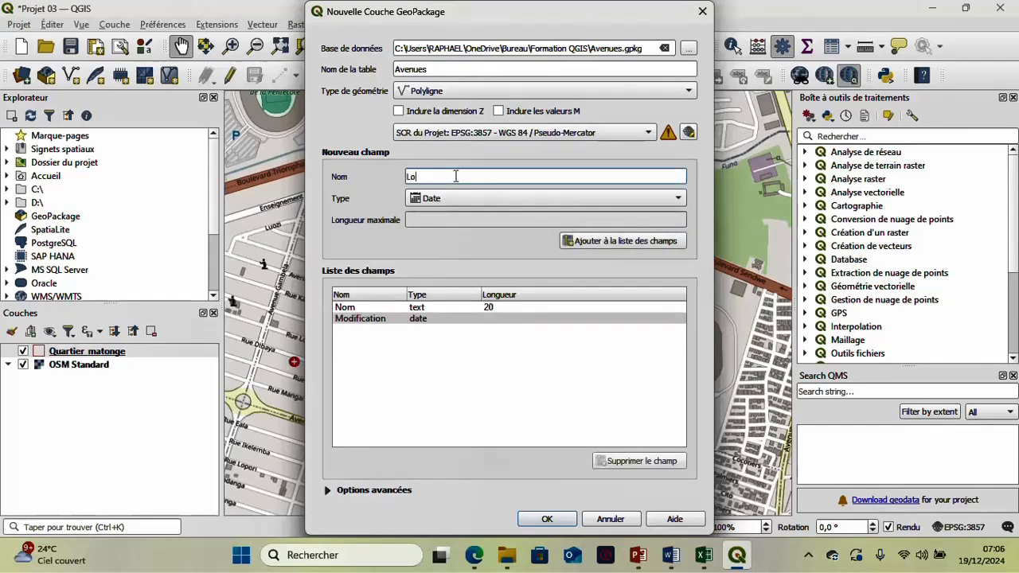
pyautogui.write('ngue')
pyautogui.press('BackSpace')
pyautogui.press('BackSpace')
pyautogui.press('BackSpace')
pyautogui.press('BackSpace')
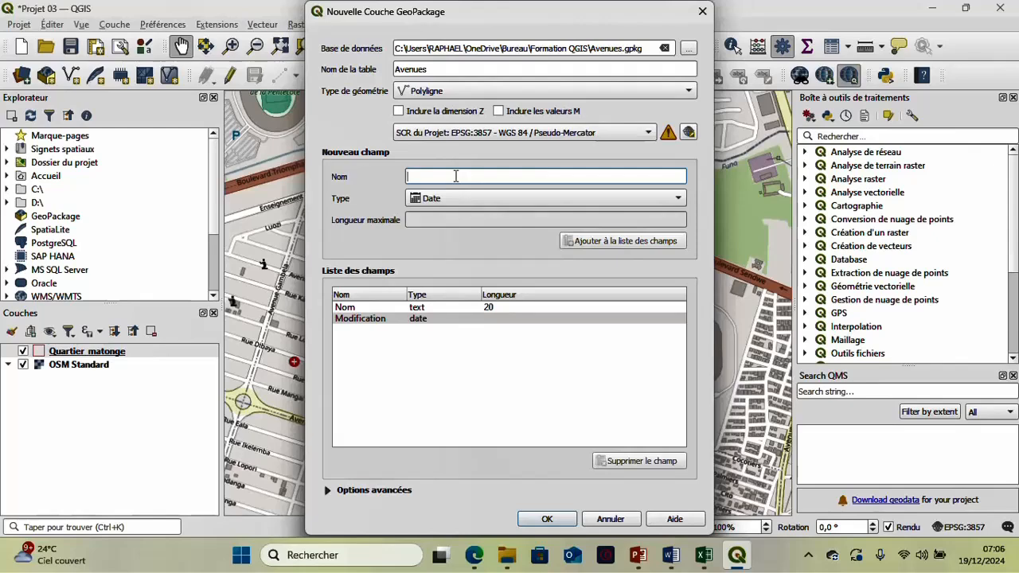
pyautogui.write('di')
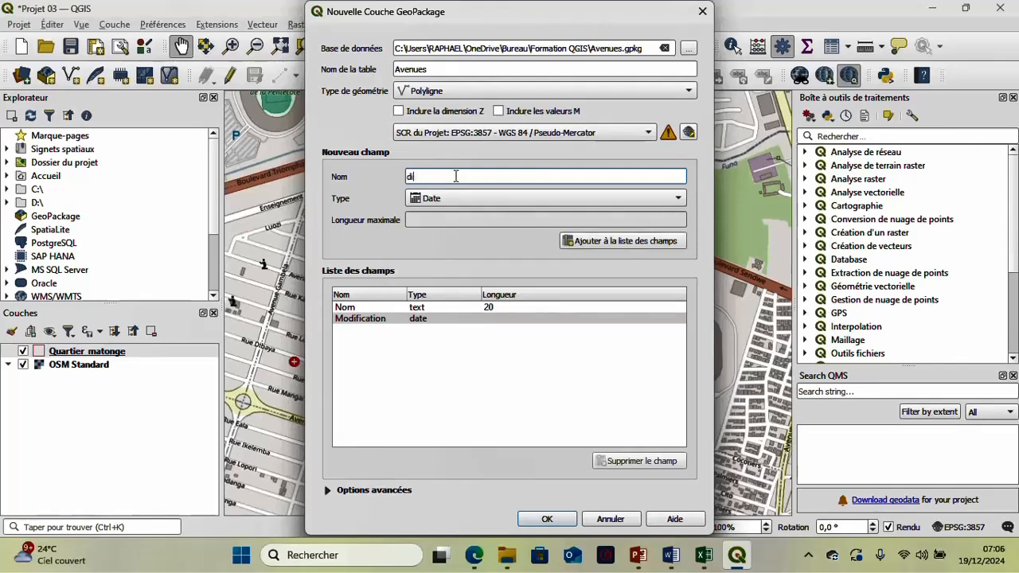
pyautogui.press('BackSpace')
pyautogui.press('BackSpace')
pyautogui.write('D')
pyautogui.click(515, 200)
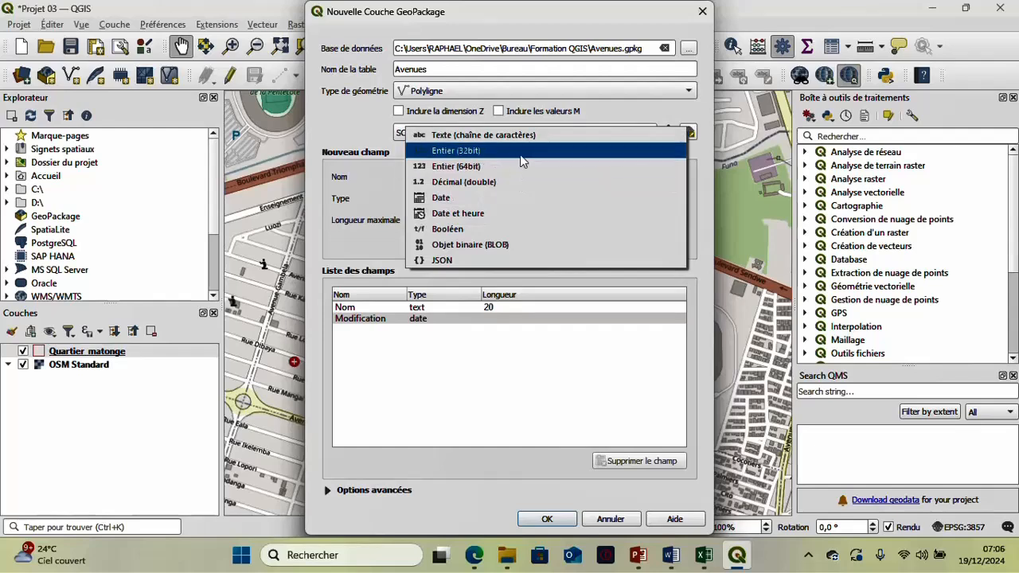
pyautogui.click(524, 165)
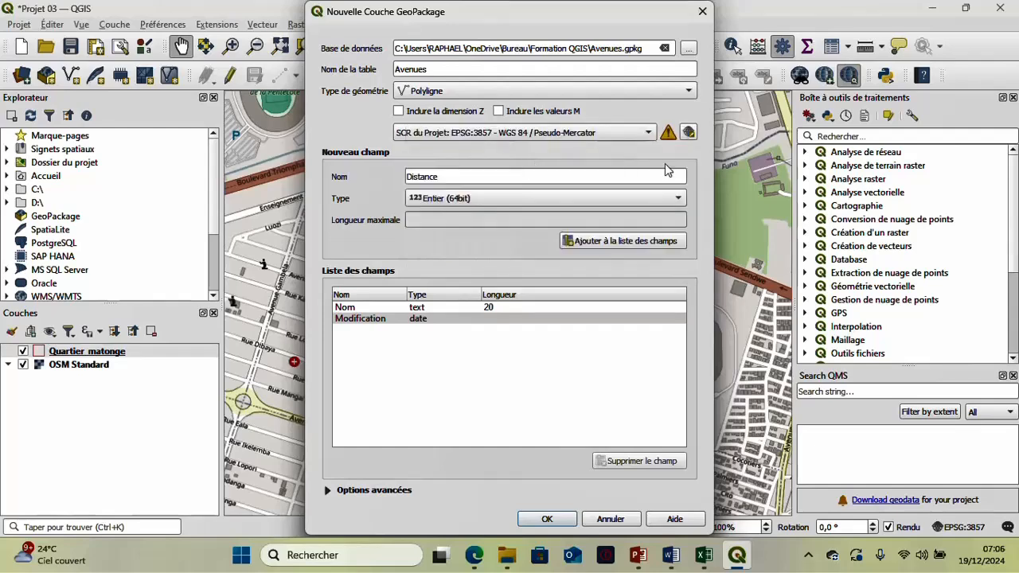
pyautogui.click(609, 242)
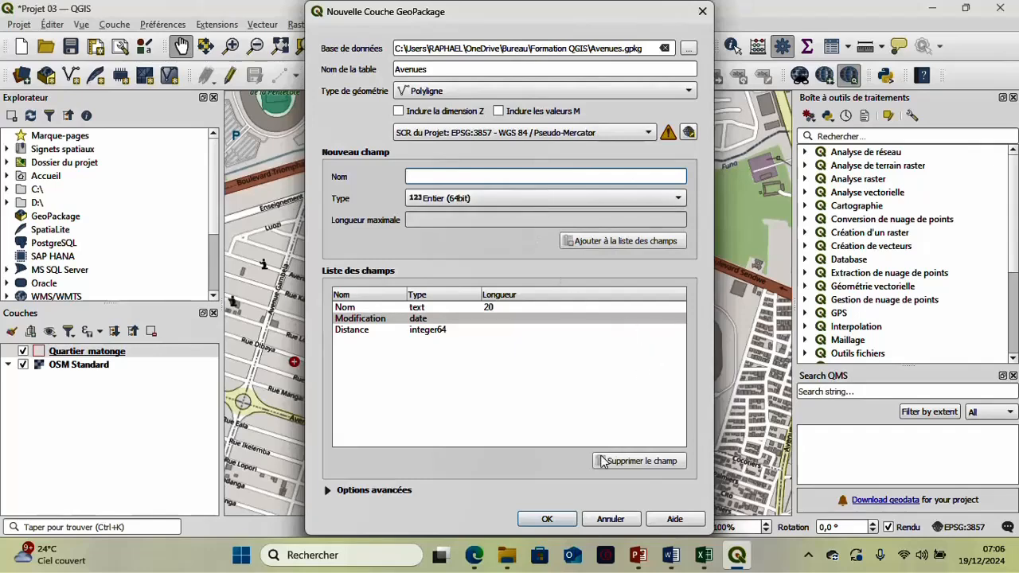
# - Create the Avenues layer with the defined fields and check its columns in the attribute table
pyautogui.click(548, 519)
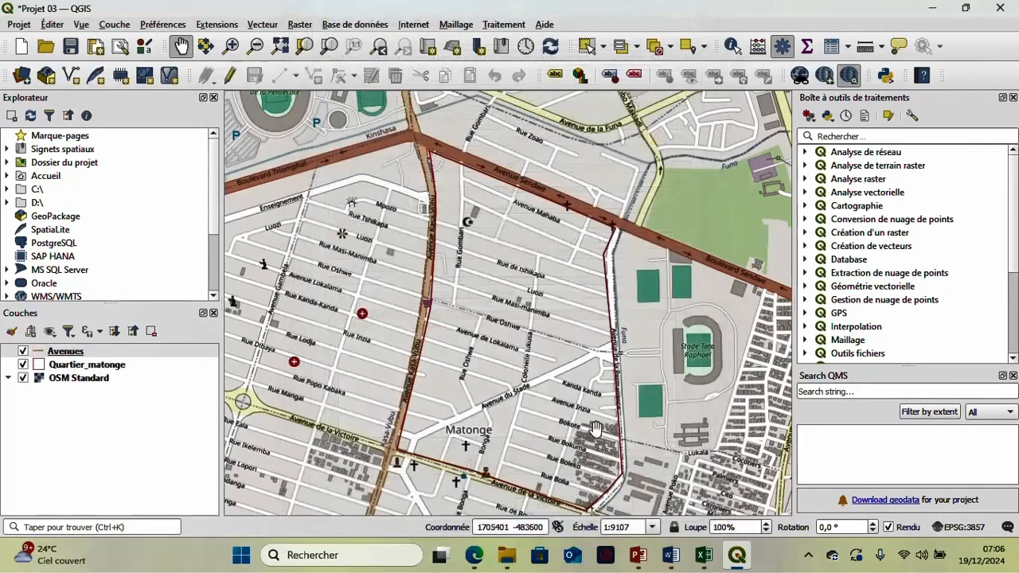
pyautogui.rightClick(86, 353)
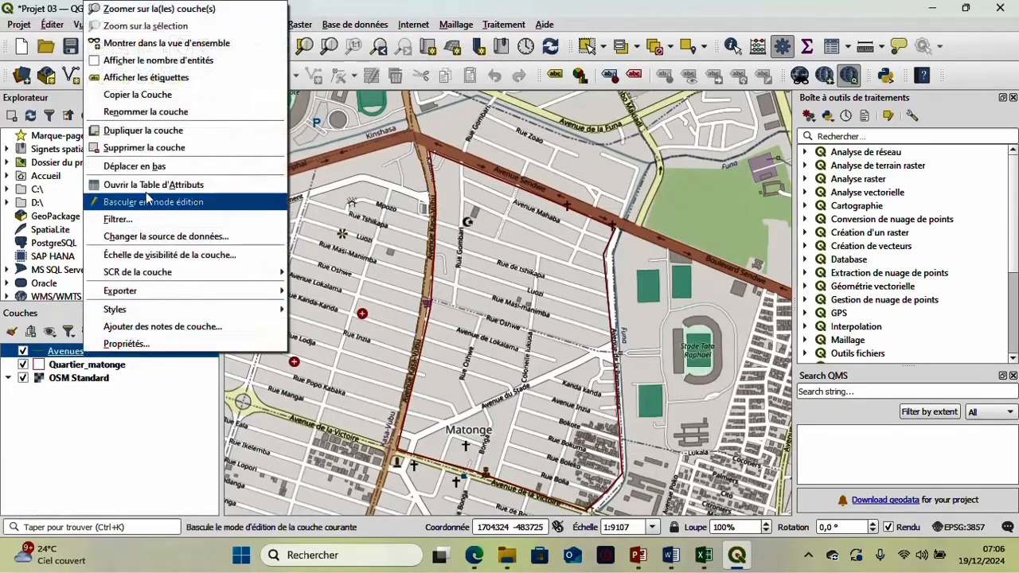
pyautogui.click(151, 184)
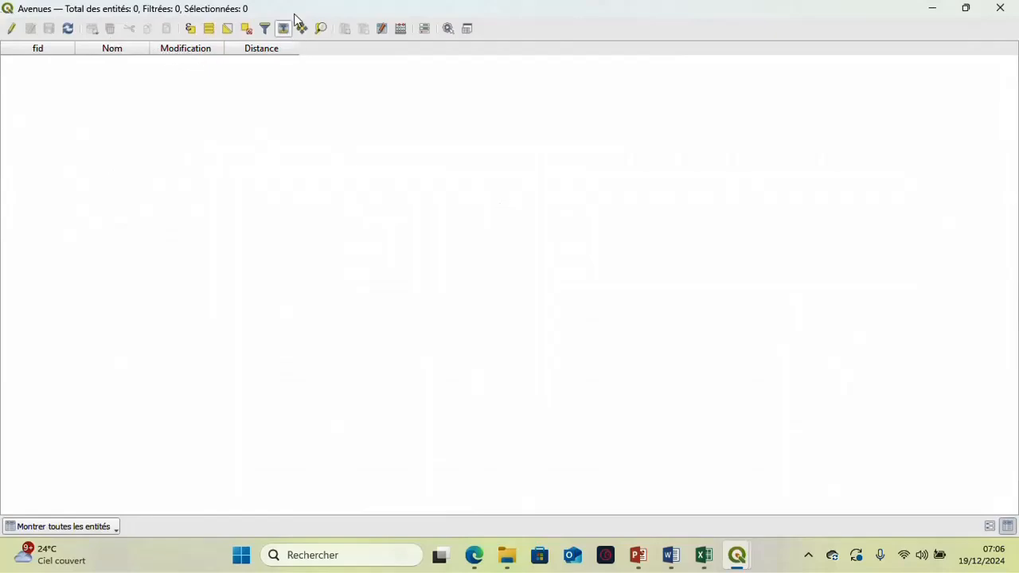
pyautogui.click(1001, 8)
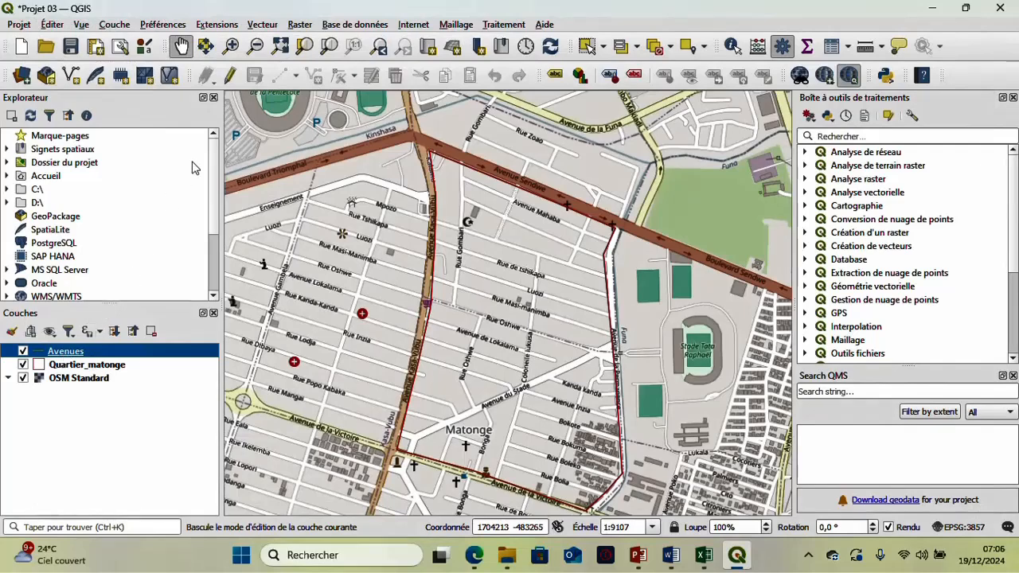
# - Put the Avenues layer into edit mode and start adding a line feature near the junction of Avenue Mahaba and Rue Gombari
pyautogui.click(232, 79)
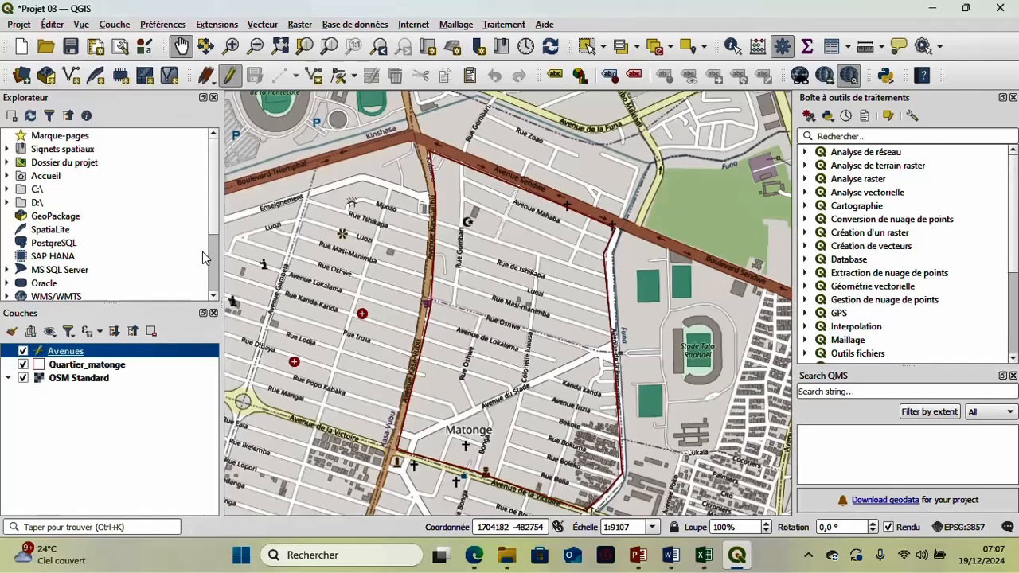
pyautogui.click(314, 79)
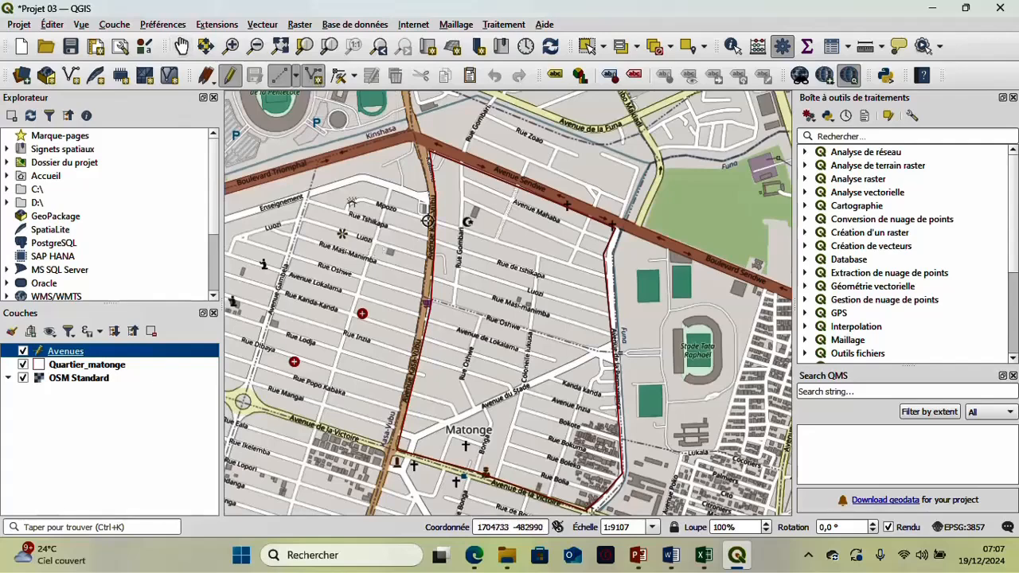
pyautogui.scroll(2, 479, 199)
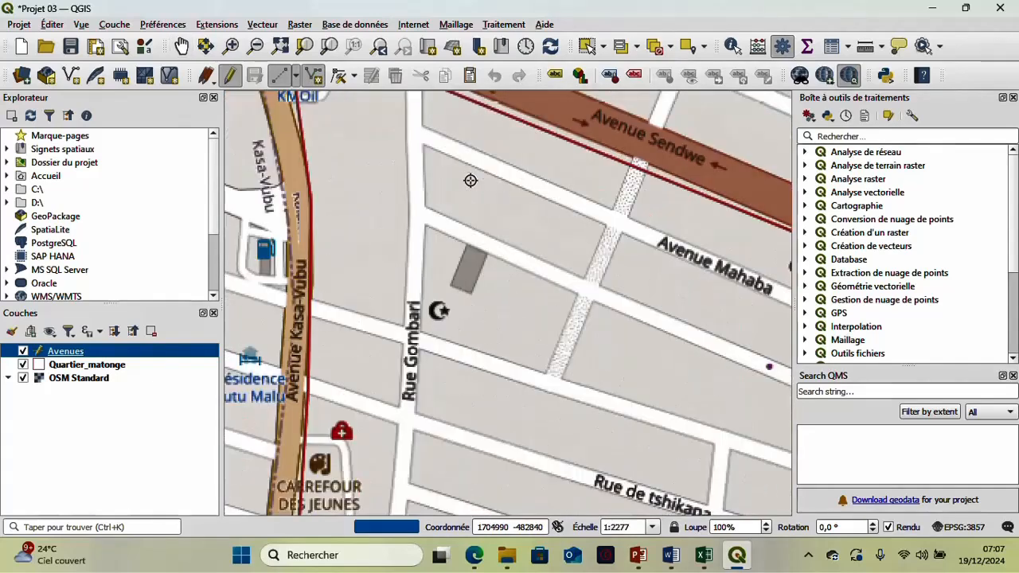
pyautogui.scroll(-1, 471, 180)
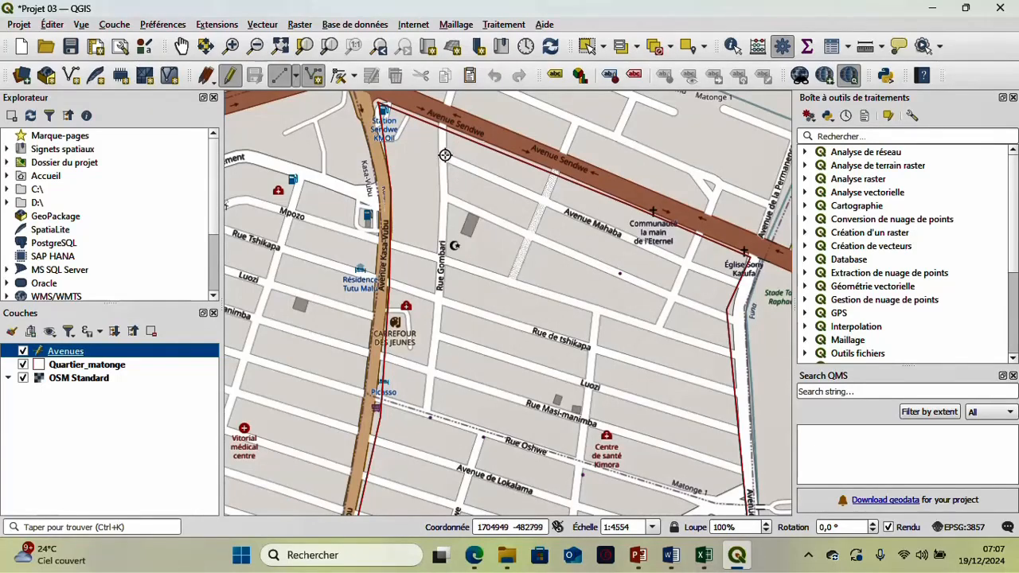
pyautogui.click(445, 154)
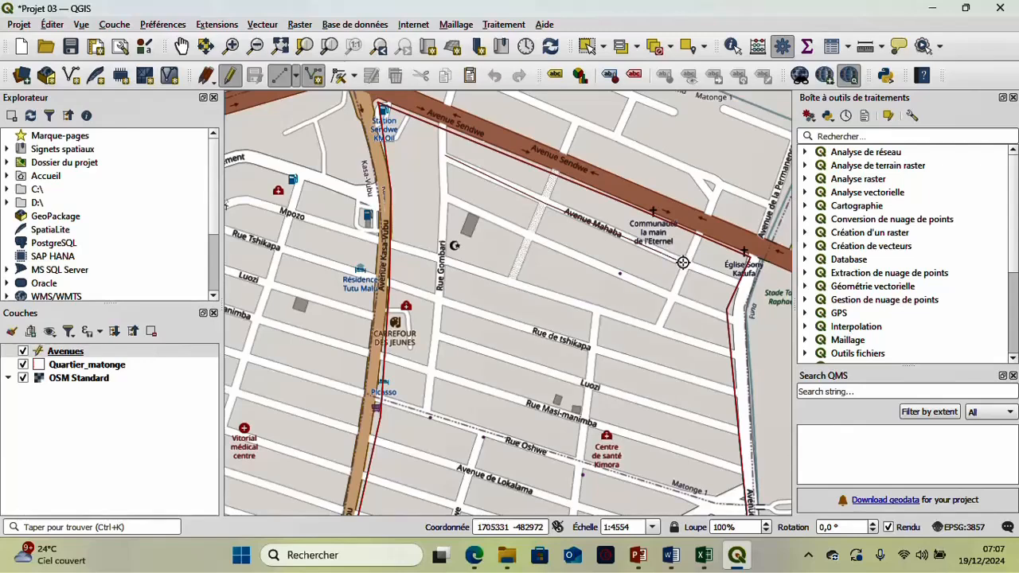
pyautogui.click(738, 281)
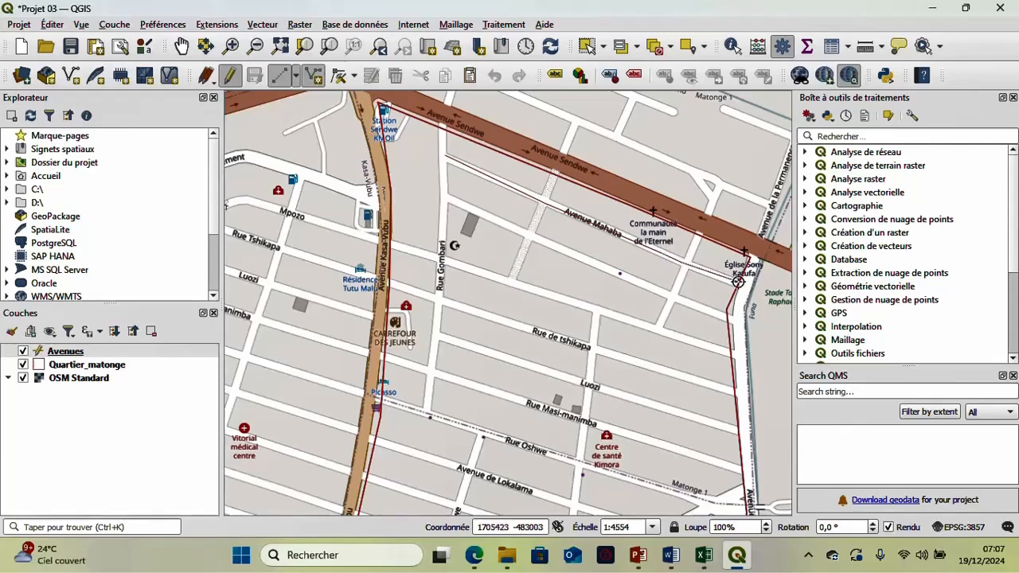
pyautogui.rightClick(738, 281)
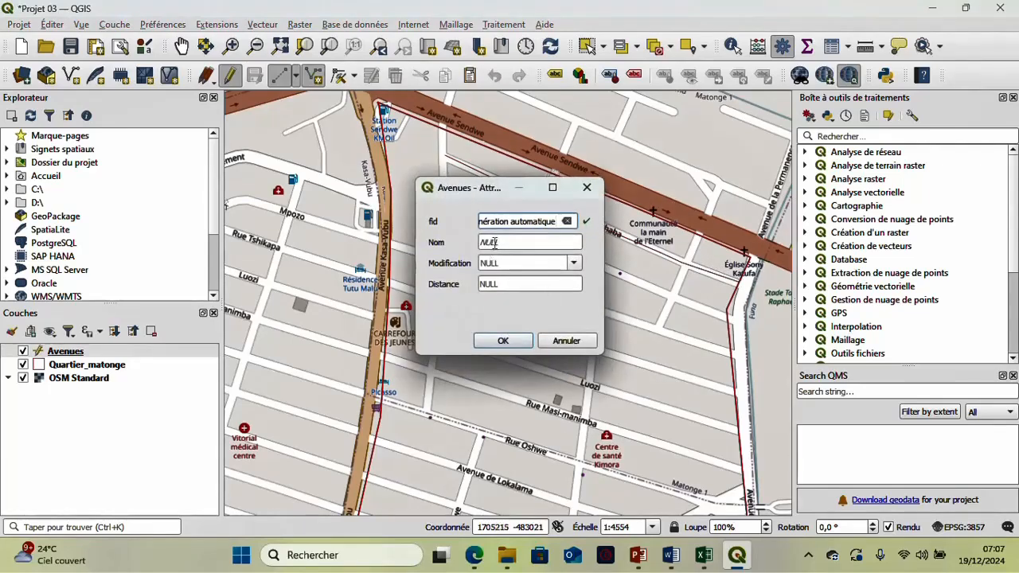
pyautogui.press('Tab')
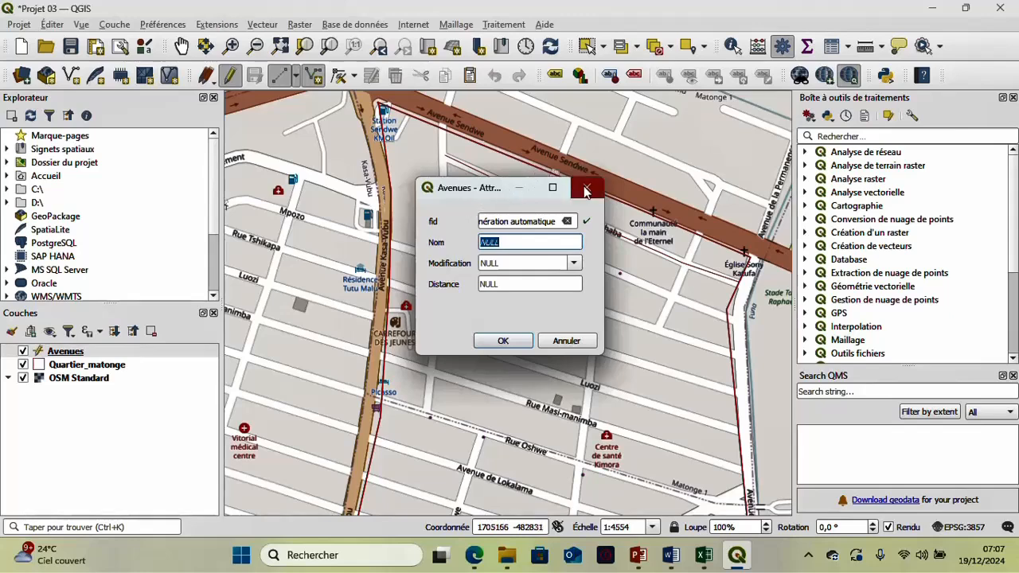
pyautogui.press('Return')
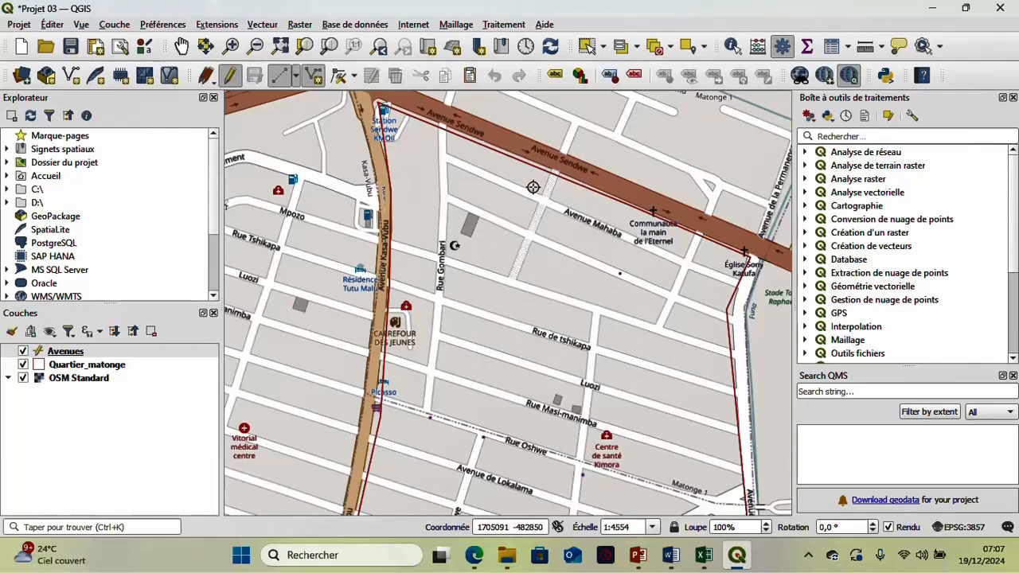
# - Trace Avenue Mahaba as a line from Rue Gombari to the eastern boundary of the Matonge district
pyautogui.click(445, 158)
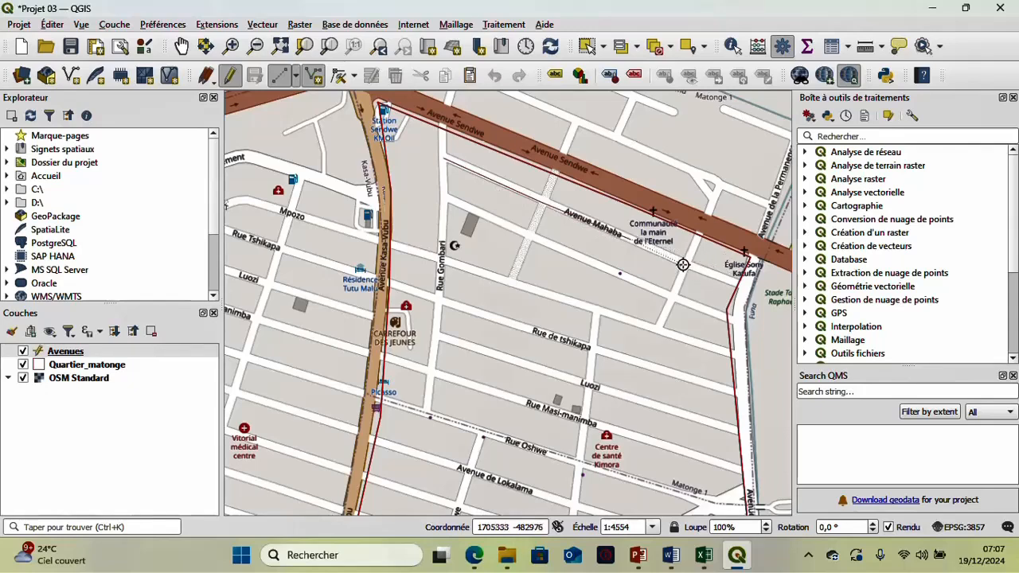
pyautogui.click(735, 283)
pyautogui.rightClick(735, 282)
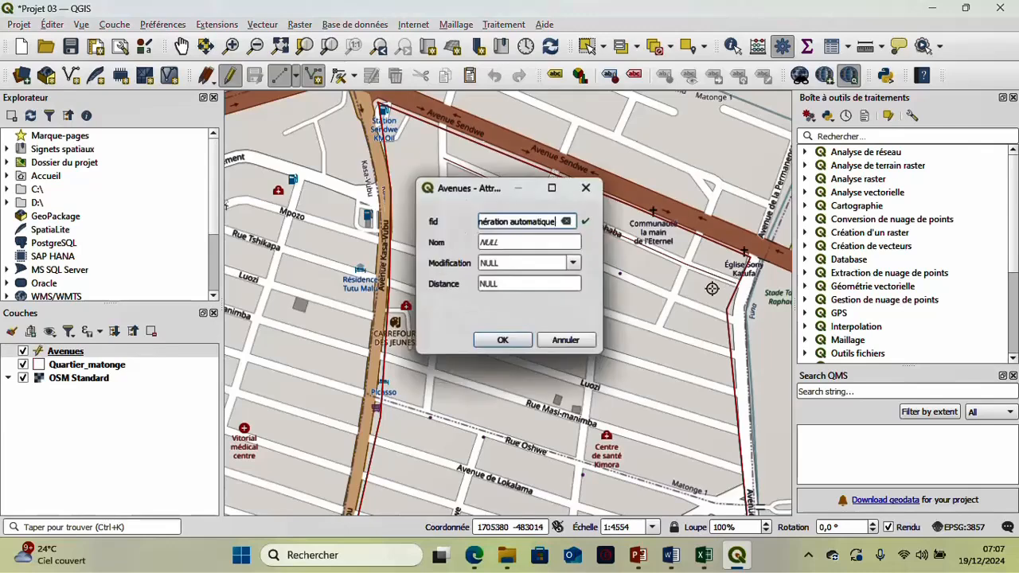
# - Fill in the new line's attributes with Nom Mahaba, Modification 2024-12-19 and Distance 27
pyautogui.click(537, 241)
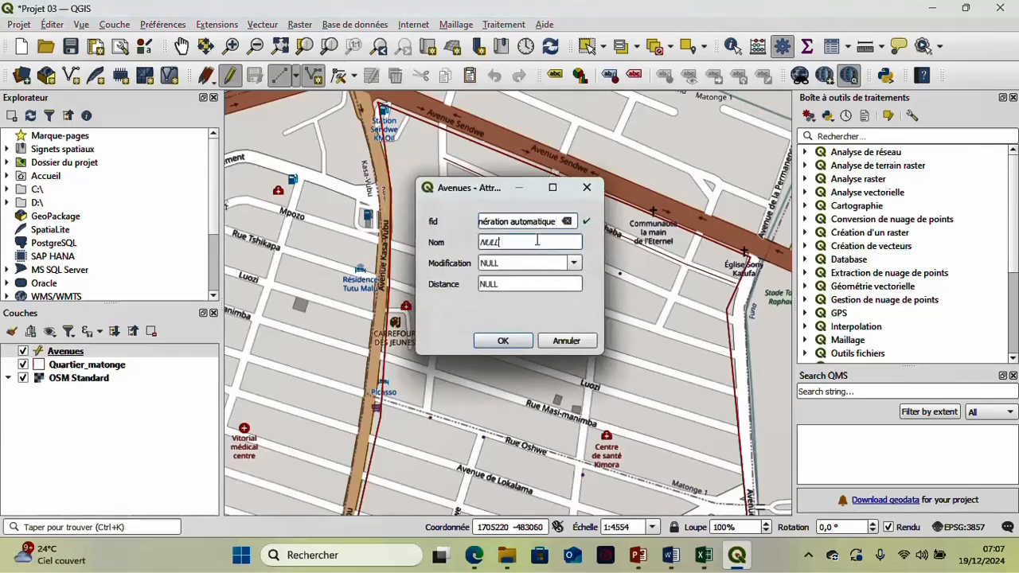
pyautogui.write('M')
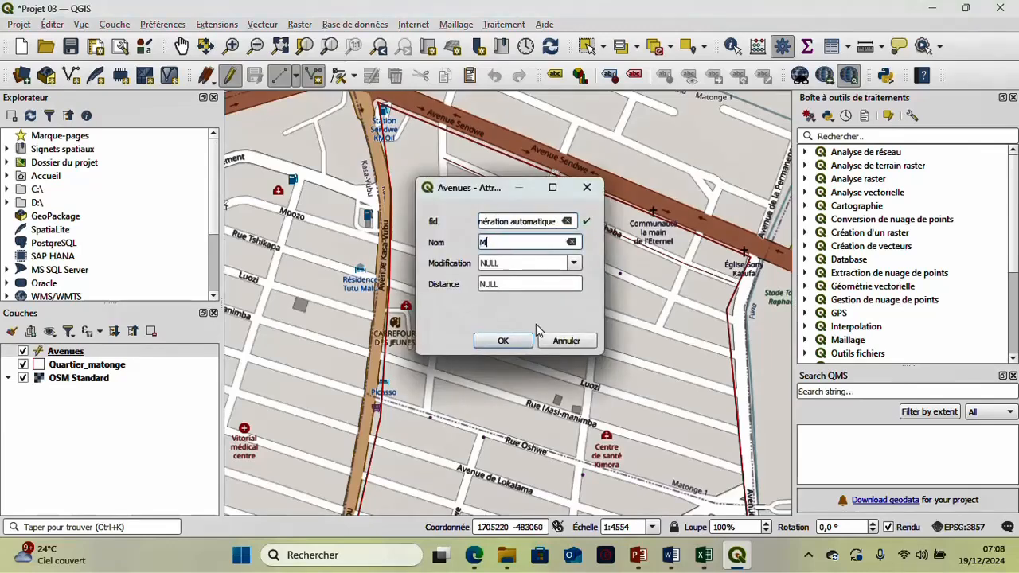
pyautogui.write('ahaba')
pyautogui.click(575, 266)
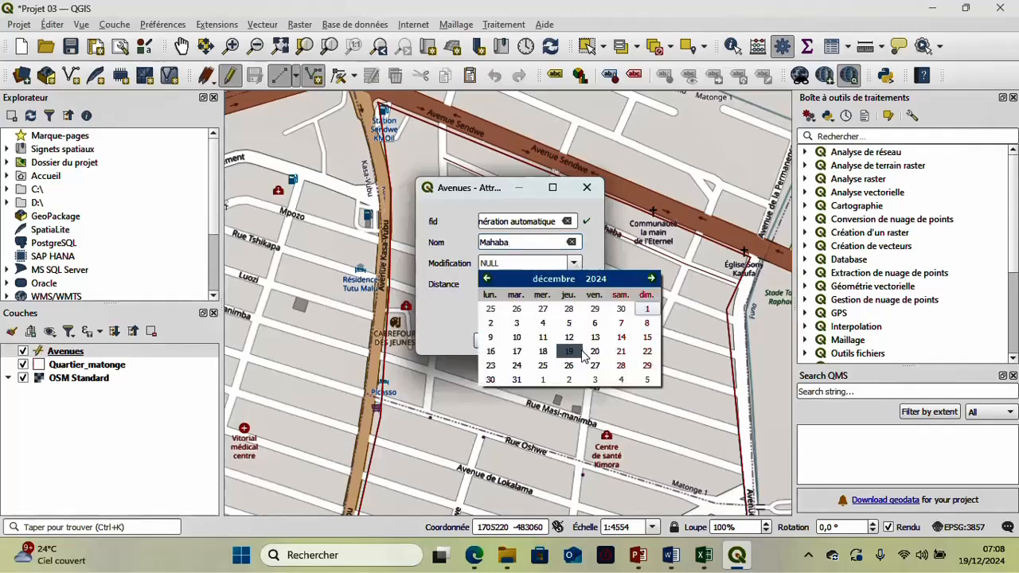
pyautogui.click(578, 346)
pyautogui.click(547, 284)
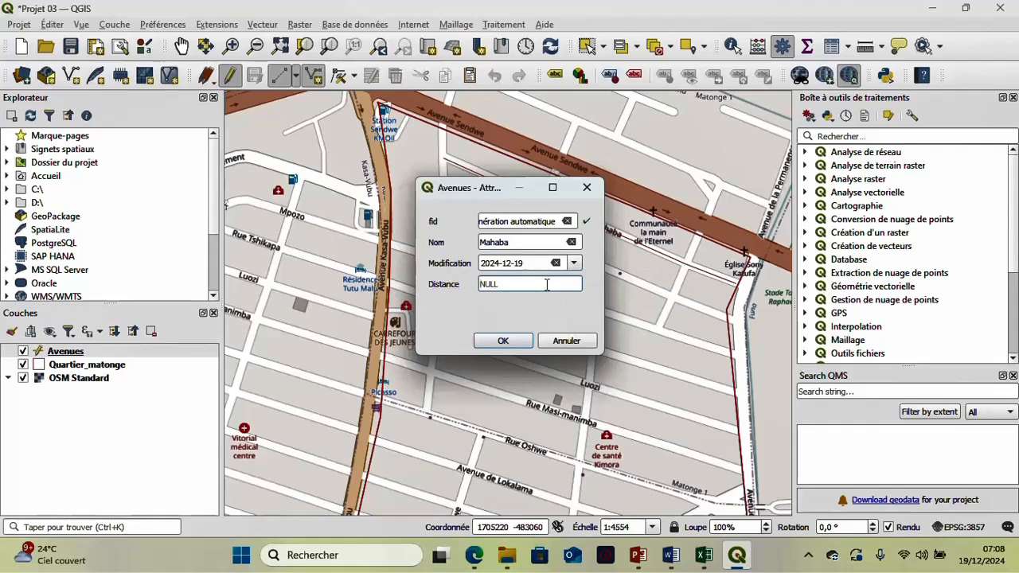
pyautogui.write('27')
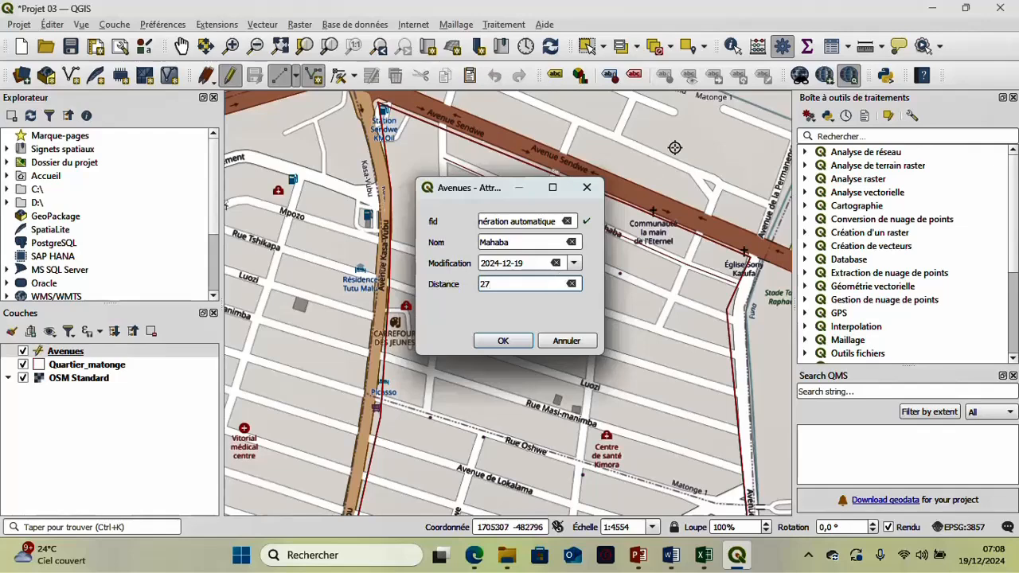
pyautogui.click(521, 344)
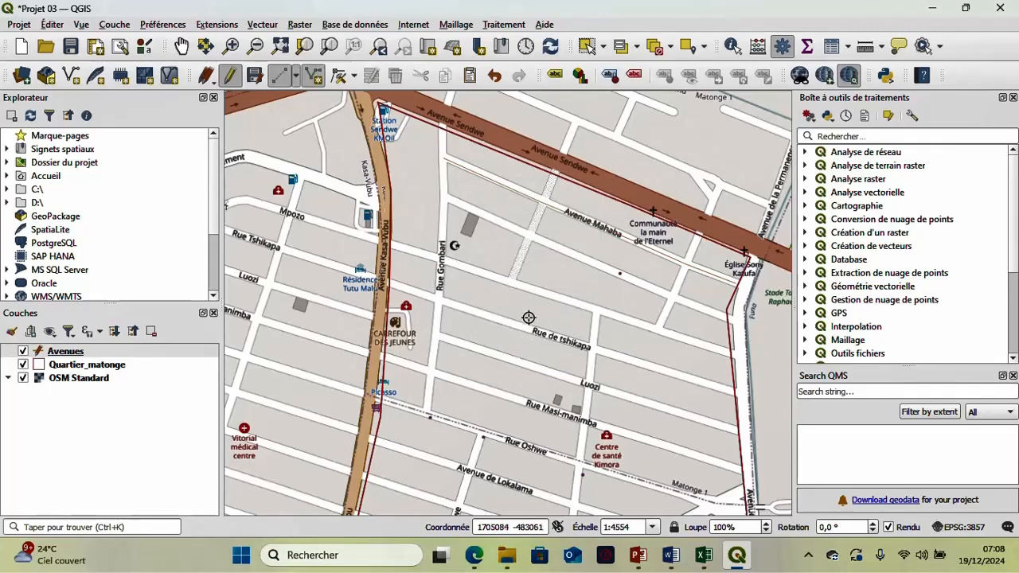
# - Hide the OSM Standard basemap and end the Avenues layer's editing session, saving the edits
pyautogui.click(23, 378)
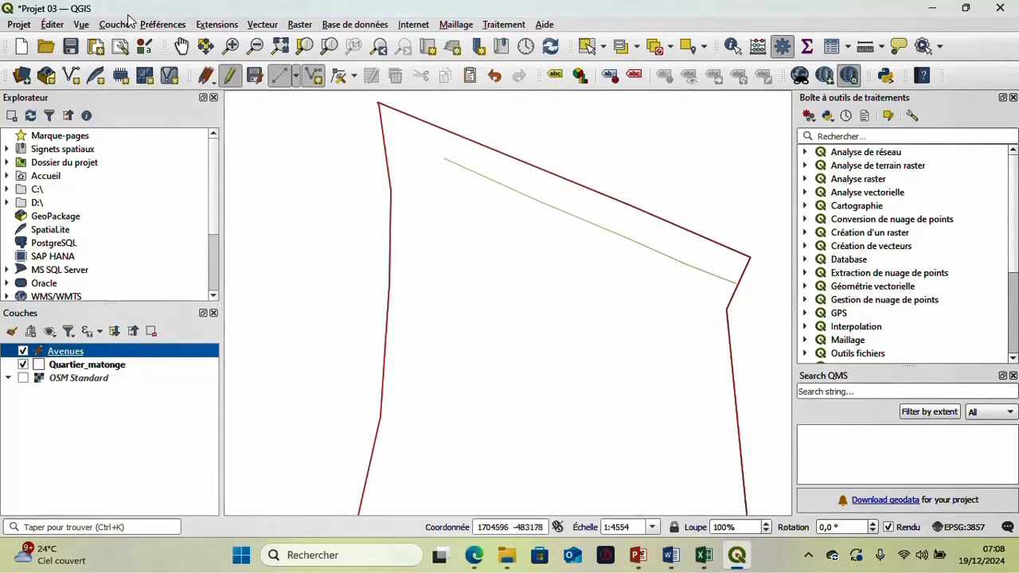
pyautogui.click(229, 74)
pyautogui.click(485, 285)
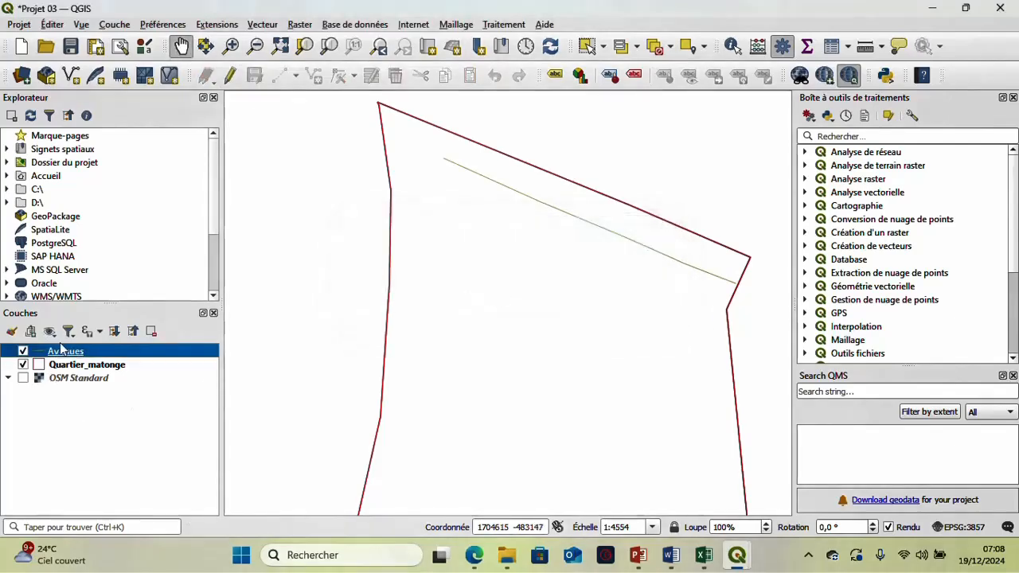
# - Change the simple line colour of the Avenues layer's symbol to a muted reddish brown
pyautogui.rightClick(72, 353)
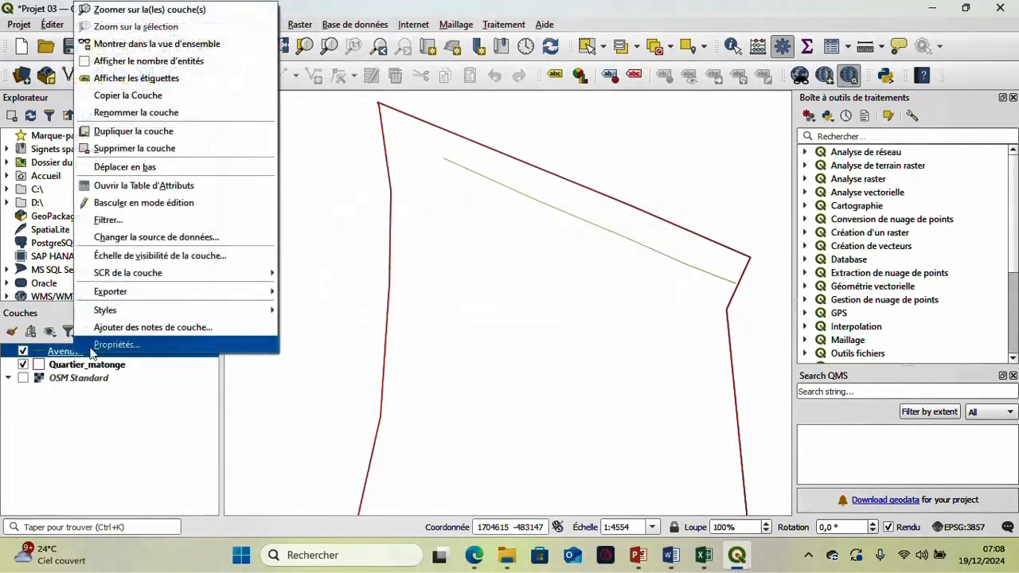
pyautogui.click(91, 348)
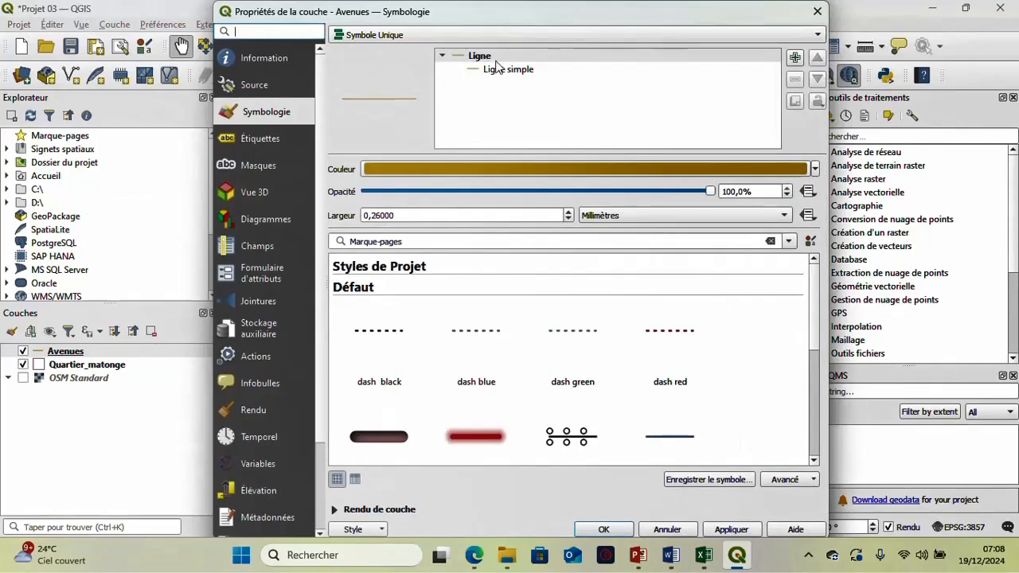
pyautogui.click(498, 69)
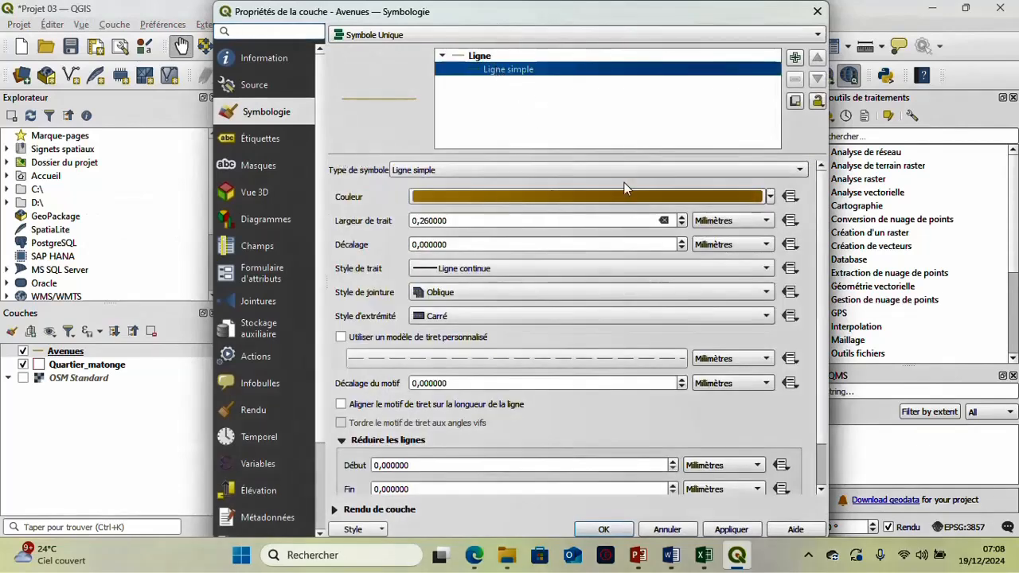
pyautogui.click(770, 197)
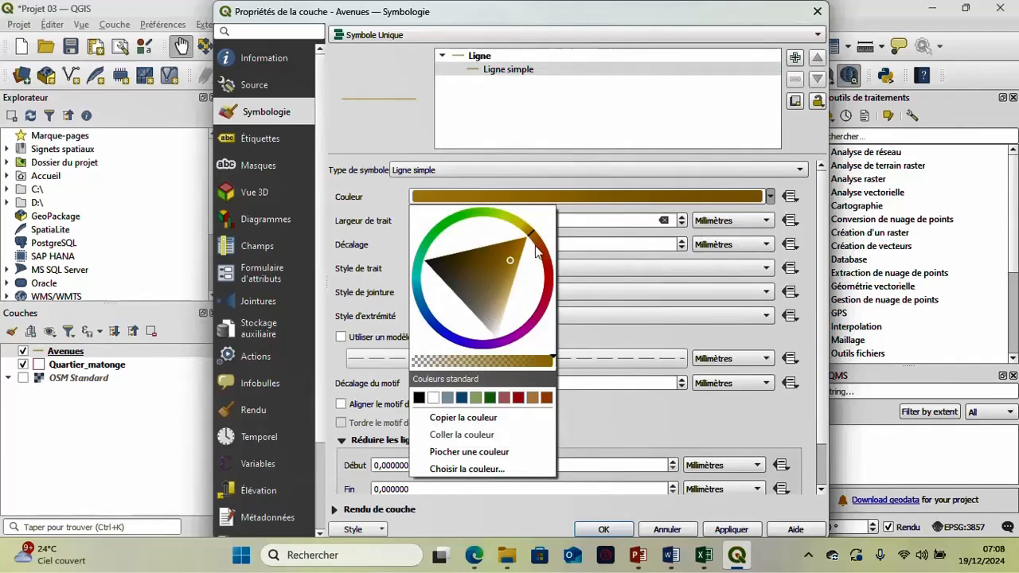
pyautogui.moveTo(537, 237); pyautogui.dragTo(555, 276)
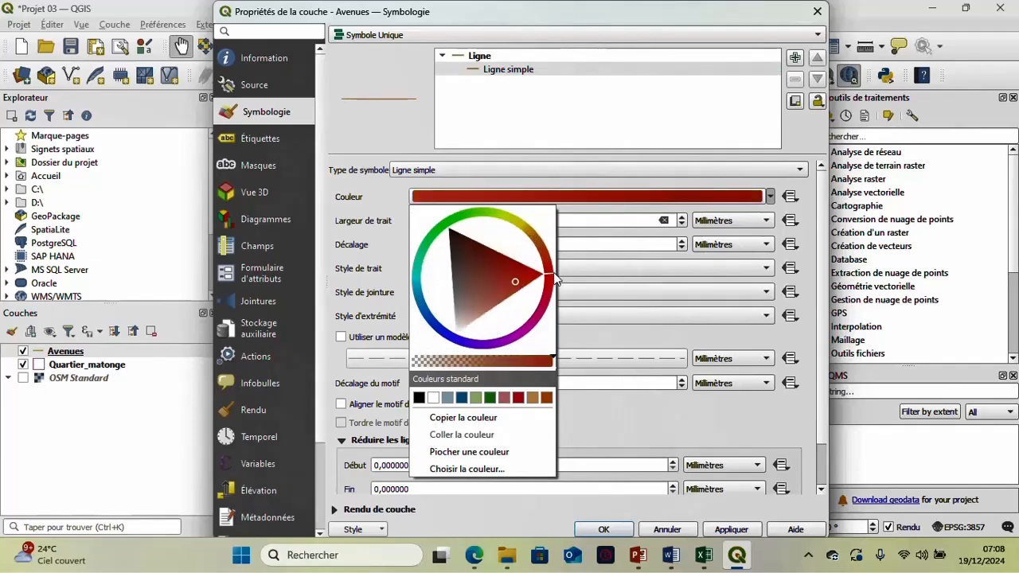
pyautogui.click(468, 304)
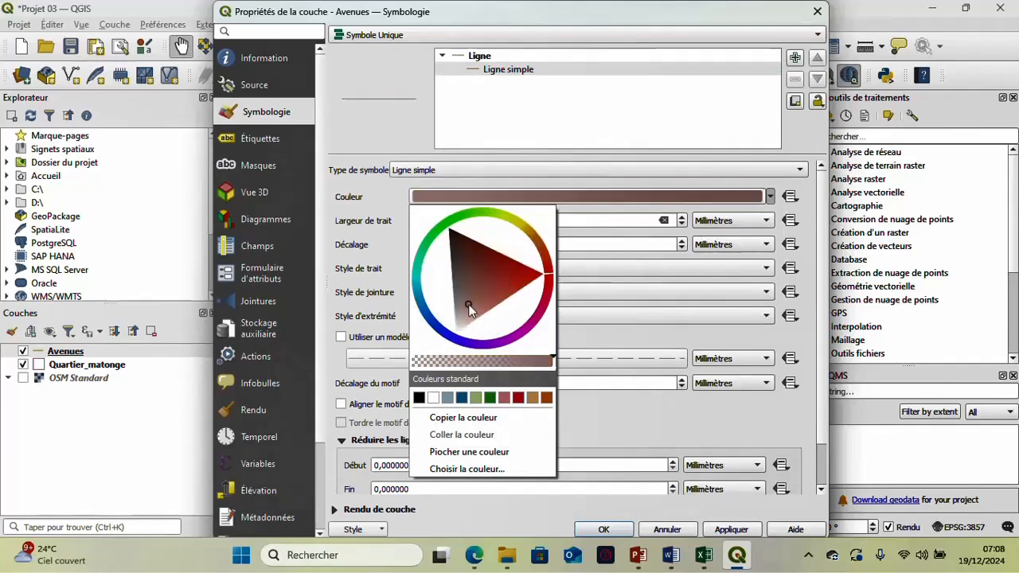
pyautogui.click(619, 335)
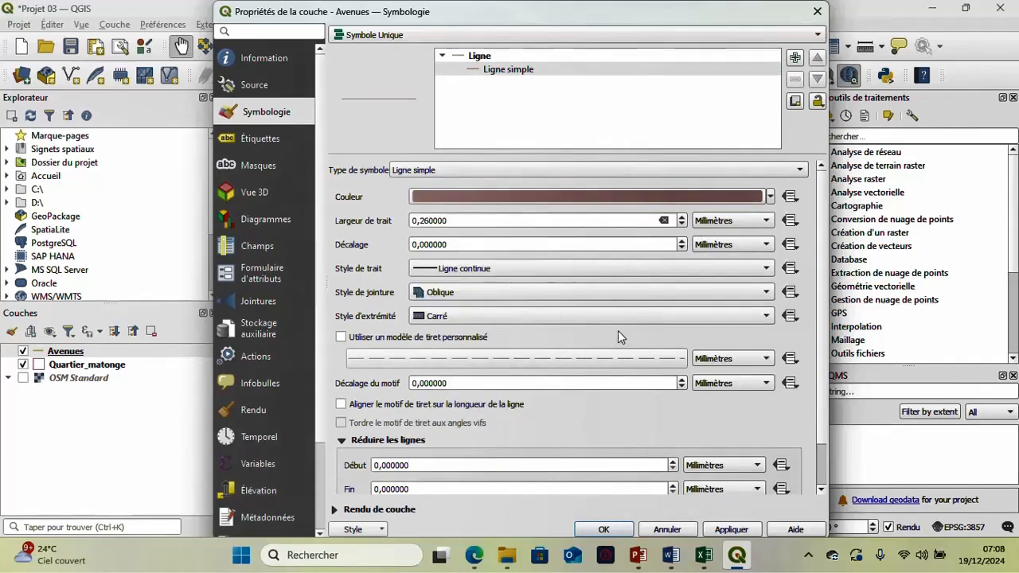
# - Set the Avenues line's stroke width to 0.46 mm and its stroke style to a dashed line (Ligne en tiret), and apply
pyautogui.click(683, 219)
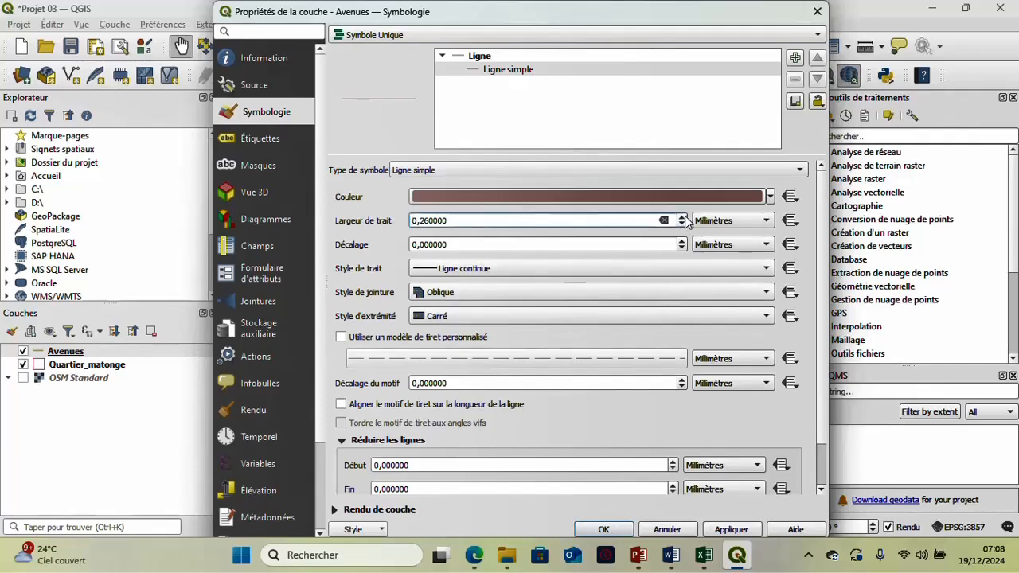
pyautogui.click(683, 216)
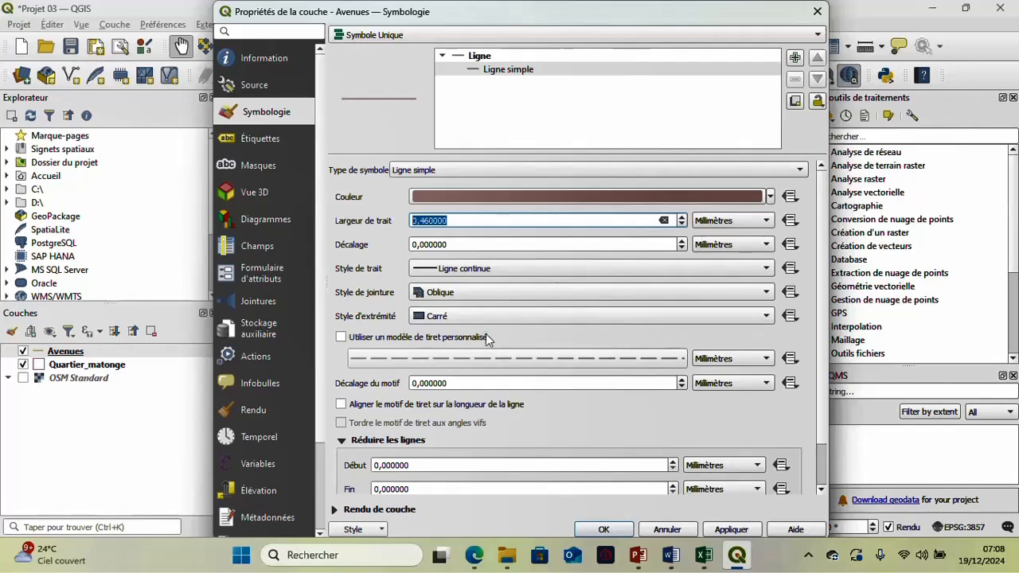
pyautogui.click(725, 269)
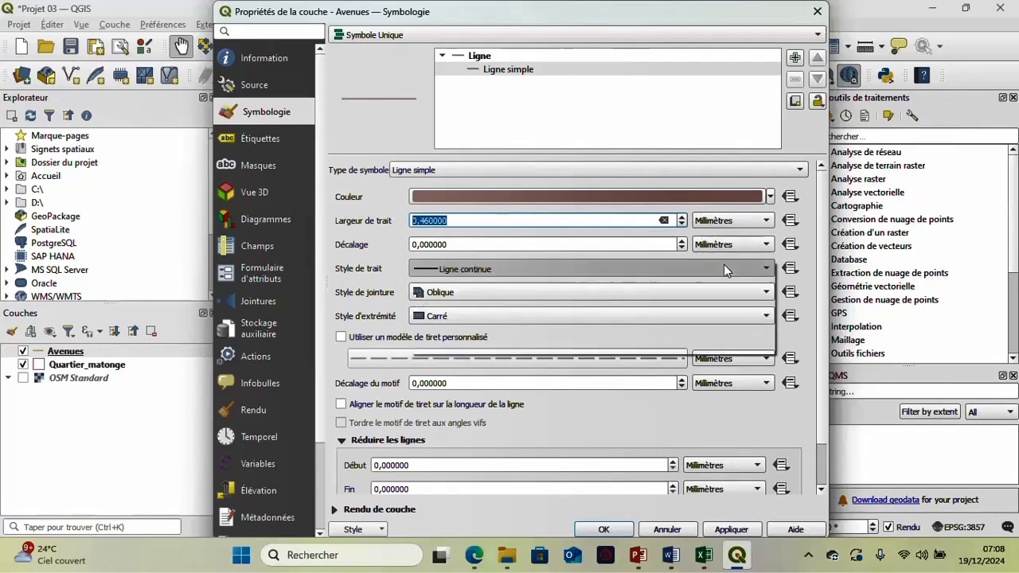
pyautogui.click(711, 298)
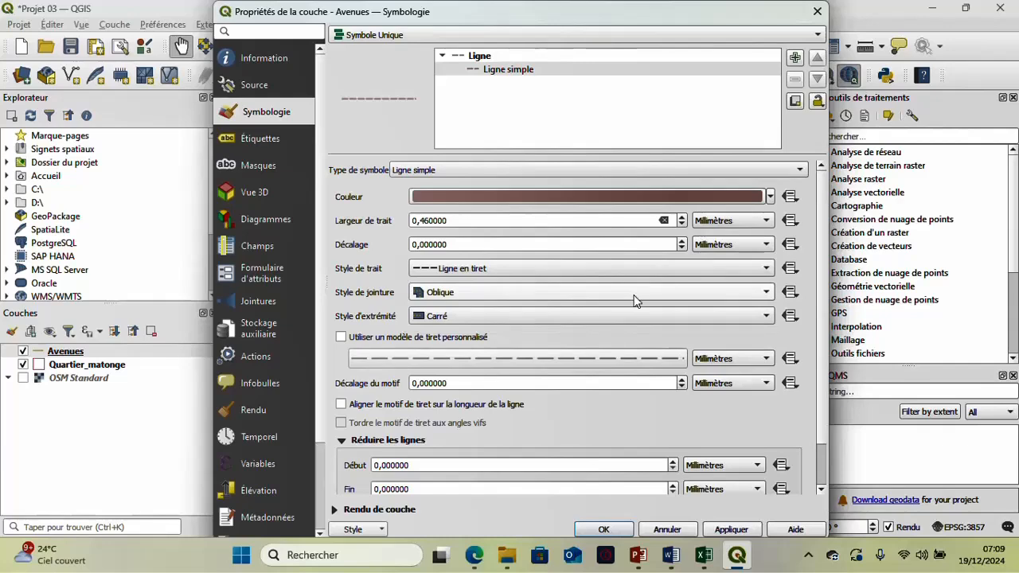
pyautogui.click(746, 531)
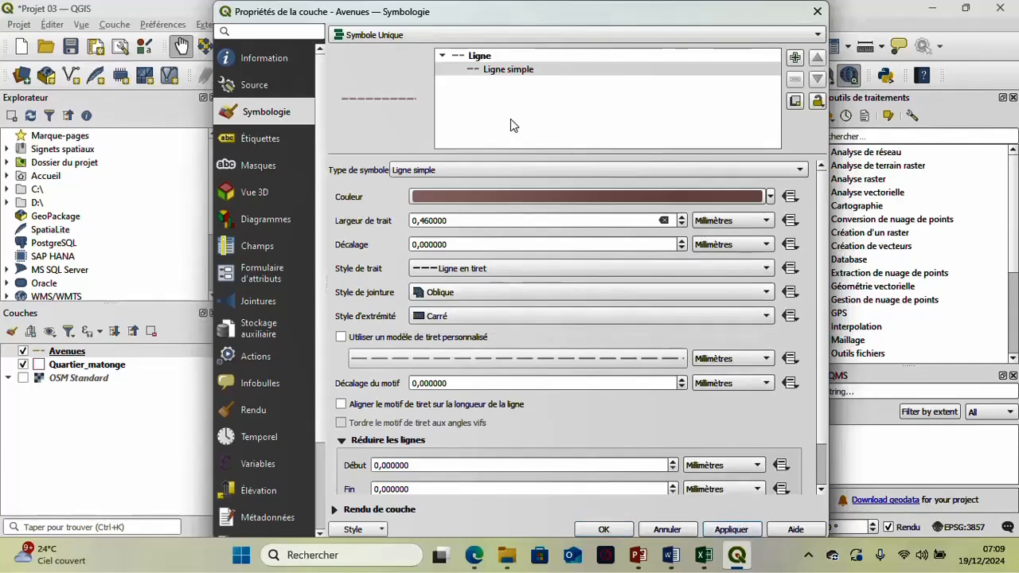
# - Turn on simple labels for the Avenues layer using the Nom field, and apply and close the layer properties
pyautogui.click(270, 140)
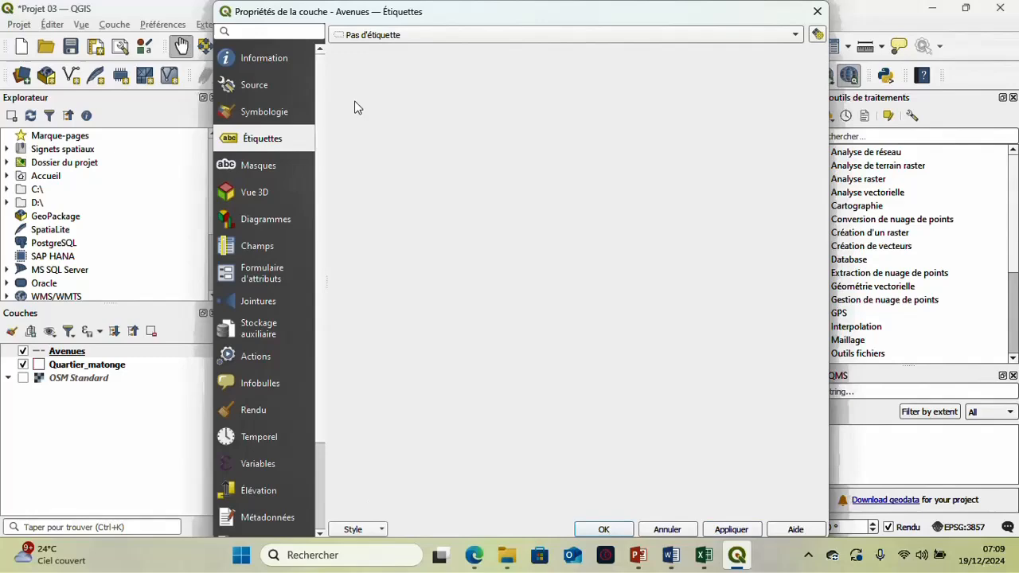
pyautogui.click(430, 35)
pyautogui.click(436, 51)
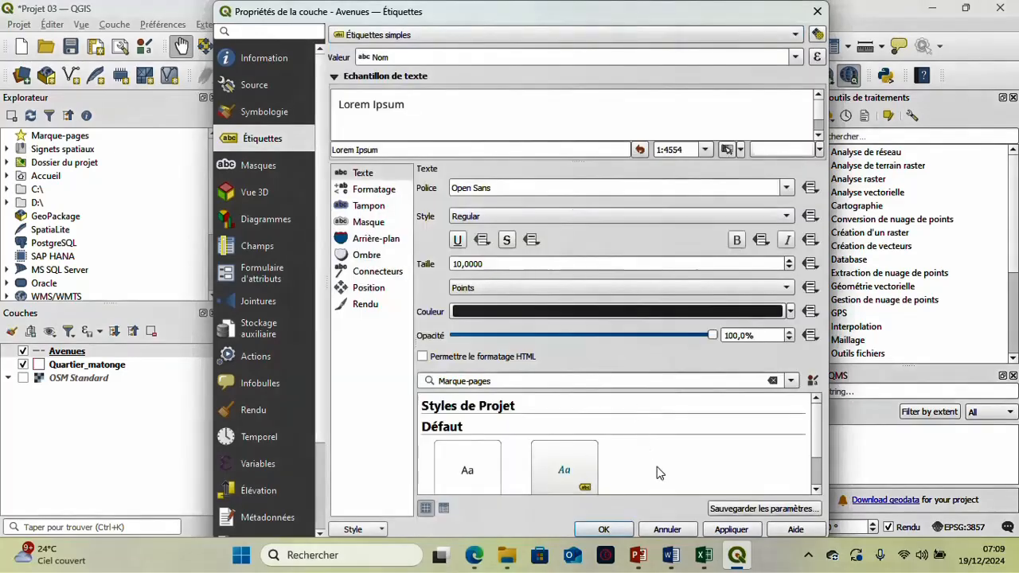
pyautogui.click(726, 532)
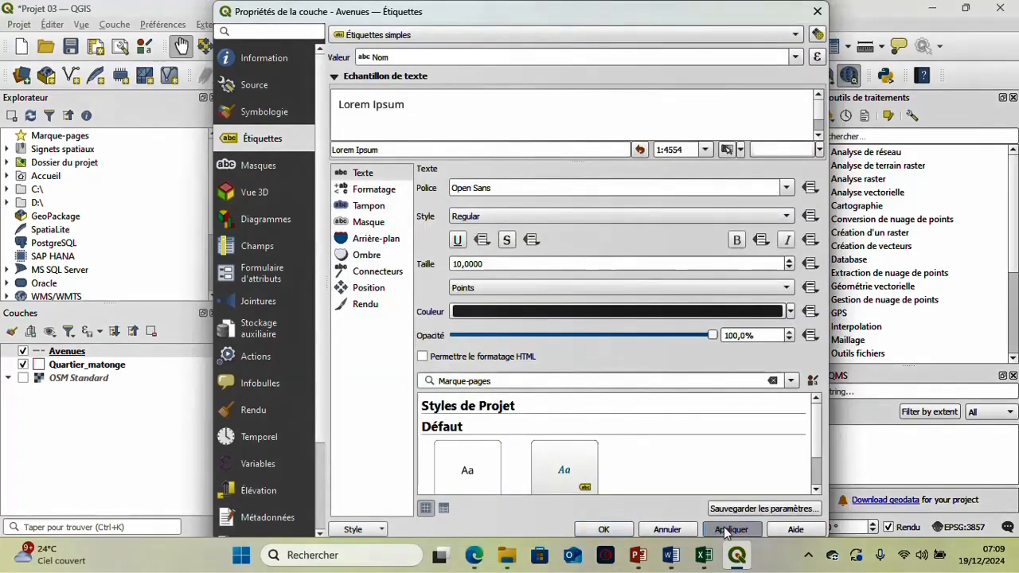
pyautogui.click(604, 529)
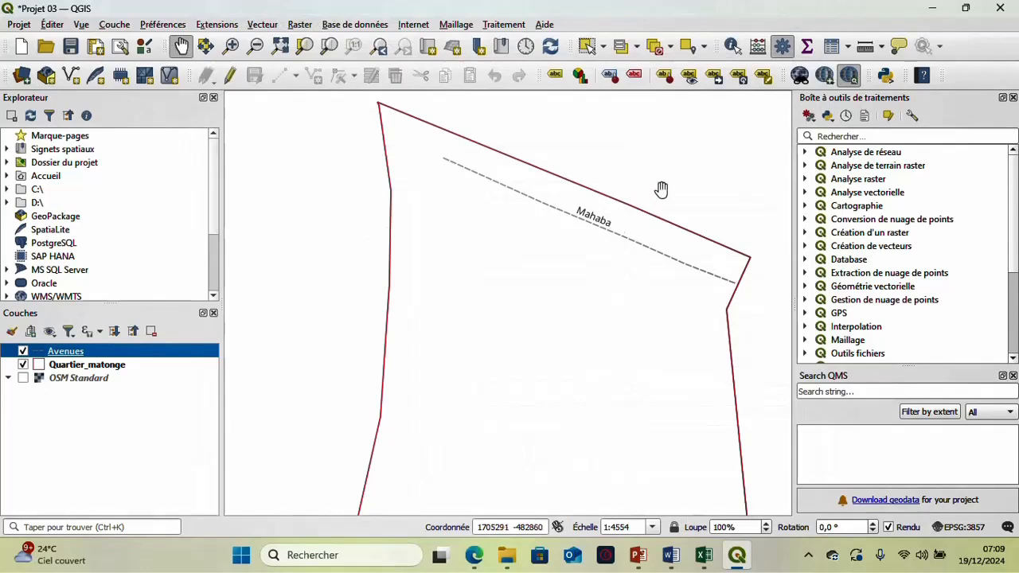
# - Save the project with the styled and labelled Avenues layer
pyautogui.moveTo(670, 237); pyautogui.dragTo(668, 173)
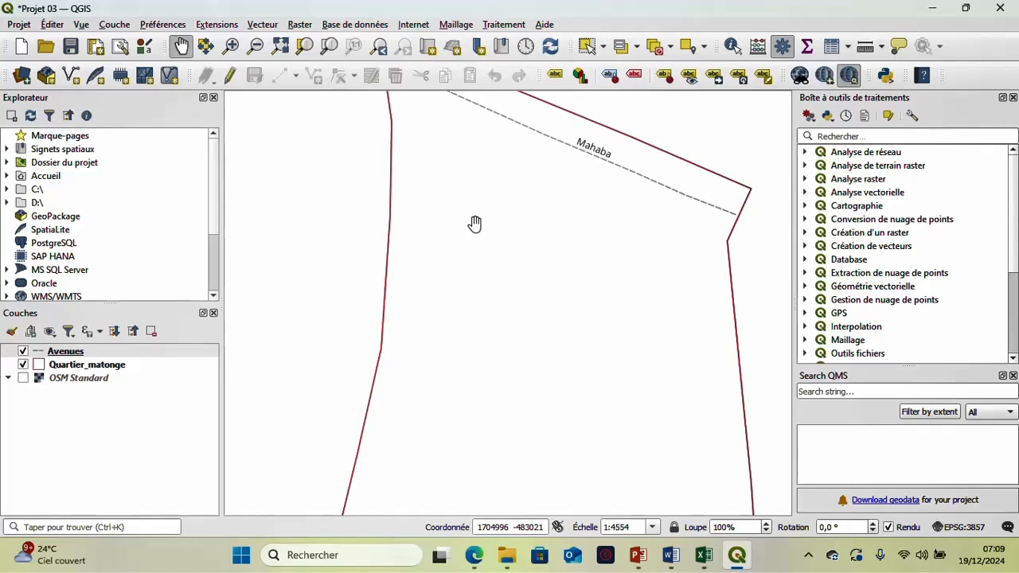
pyautogui.scroll(-1, 474, 224)
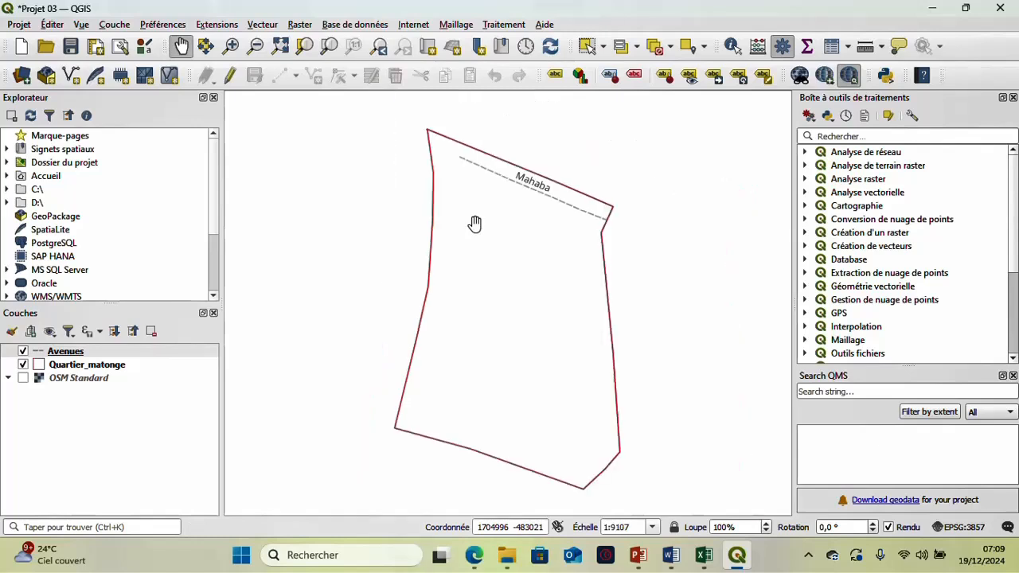
pyautogui.scroll(1, 484, 185)
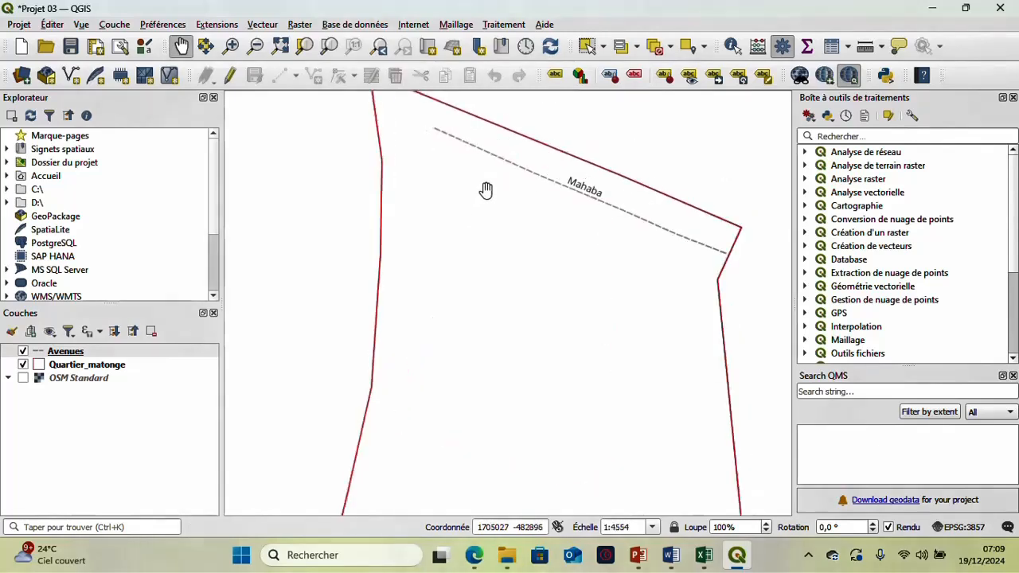
pyautogui.scroll(-1, 518, 290)
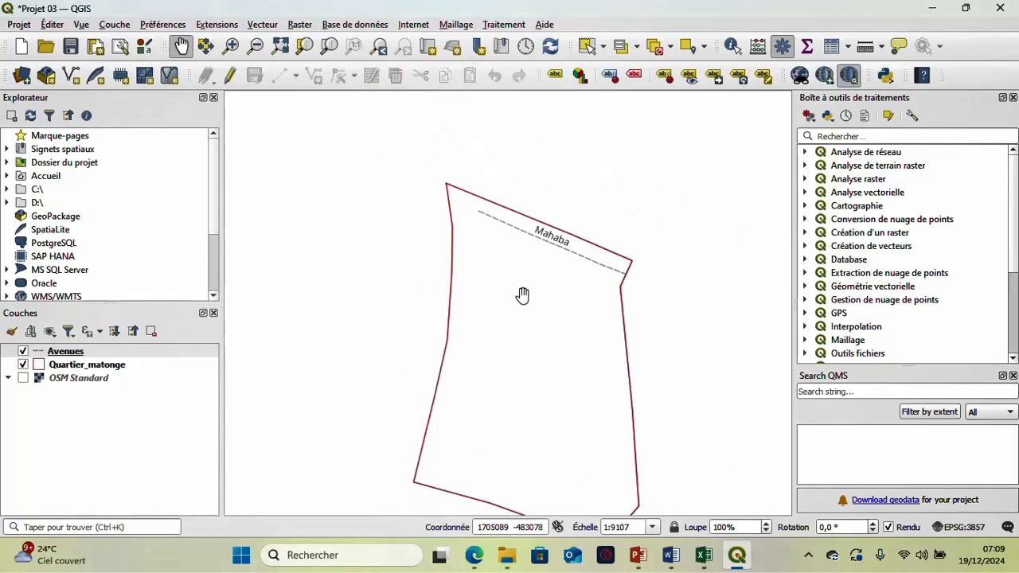
pyautogui.moveTo(516, 335); pyautogui.dragTo(533, 266)
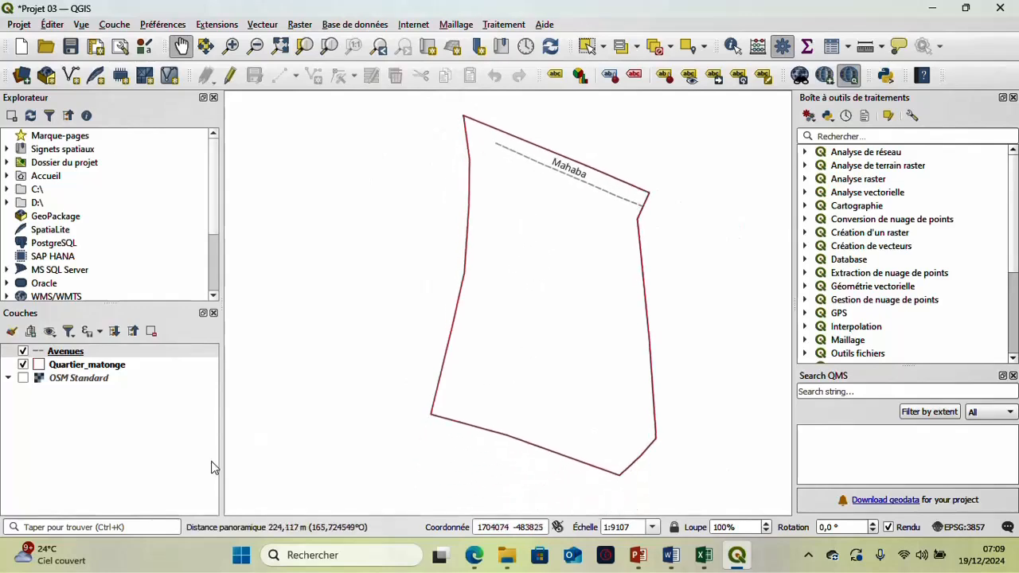
pyautogui.click(77, 48)
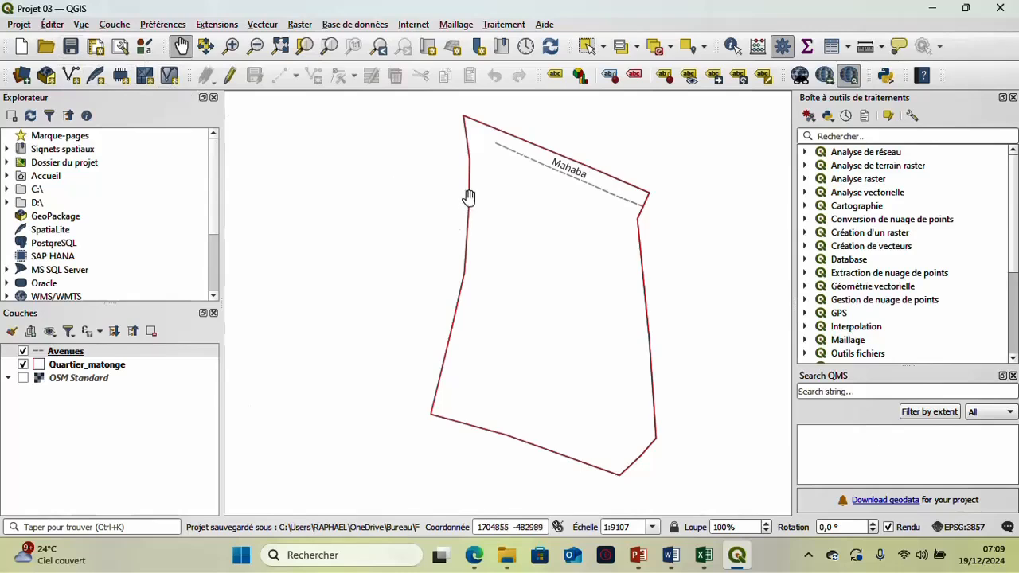
pyautogui.moveTo(580, 159); pyautogui.dragTo(513, 175)
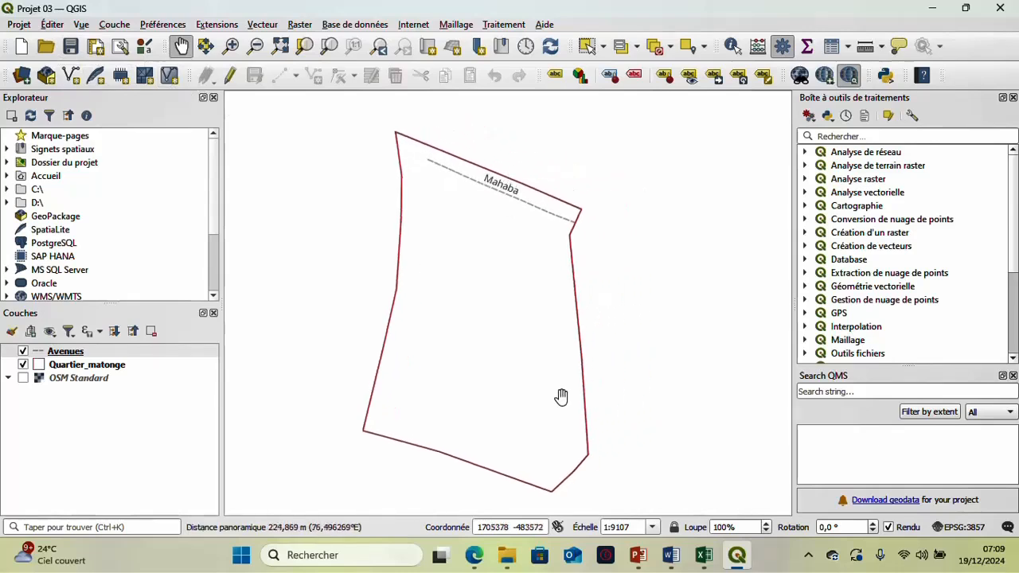
pyautogui.moveTo(546, 416); pyautogui.dragTo(549, 391)
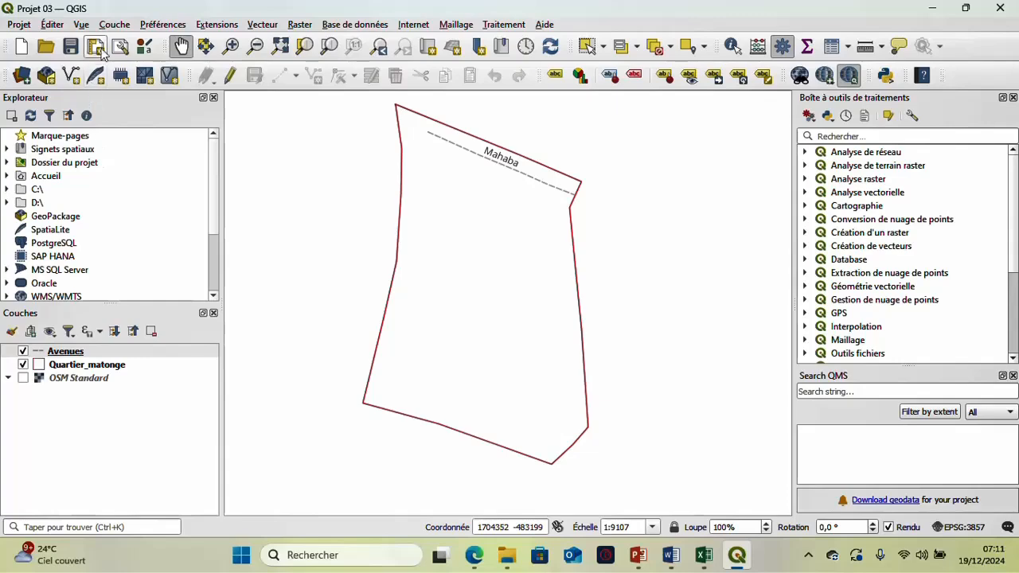
# - Start a new GeoPackage layer stored as Points_d'int in the Formation QGIS folder, with Point geometry
pyautogui.click(113, 24)
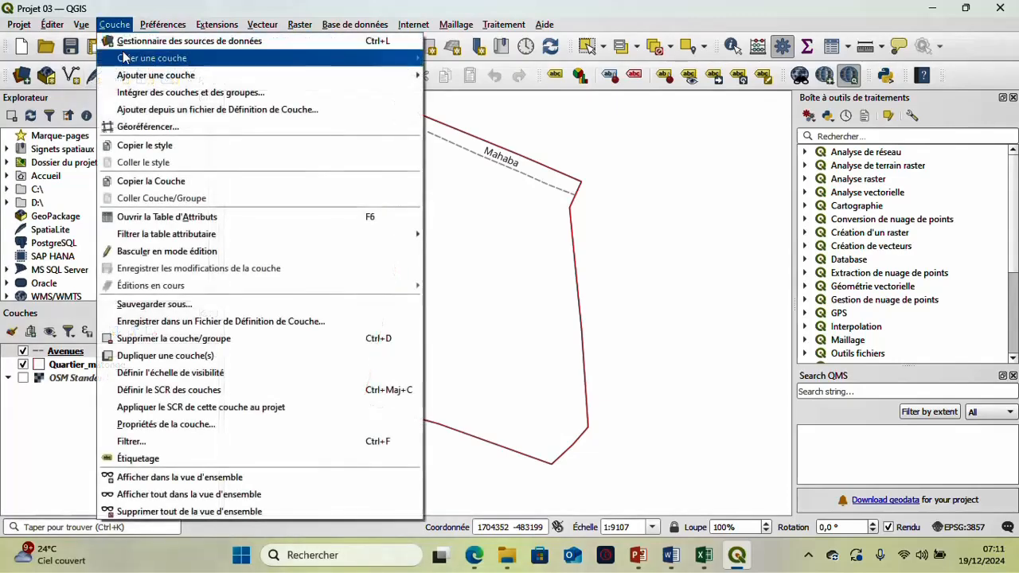
pyautogui.moveTo(135, 57)
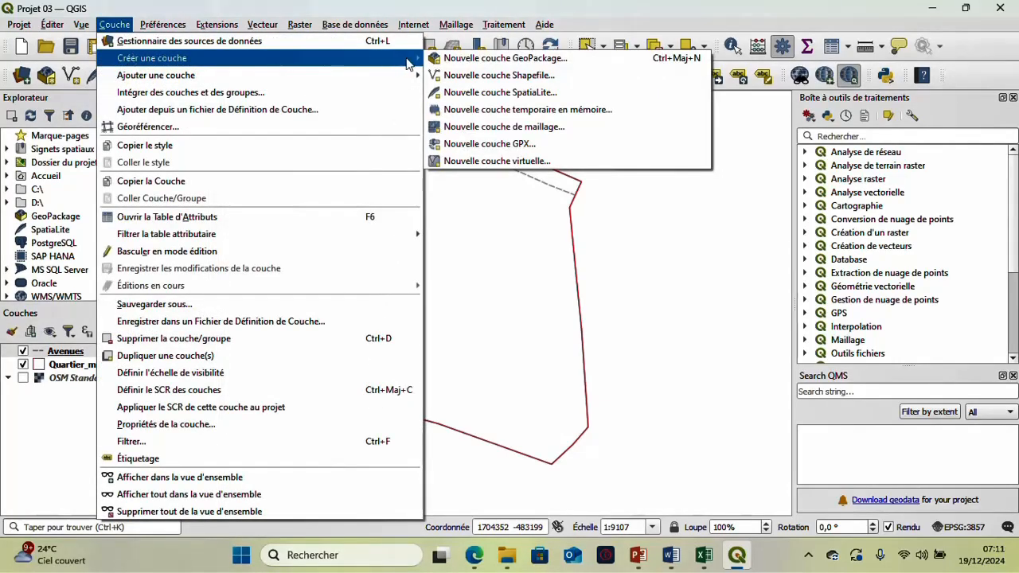
pyautogui.click(465, 61)
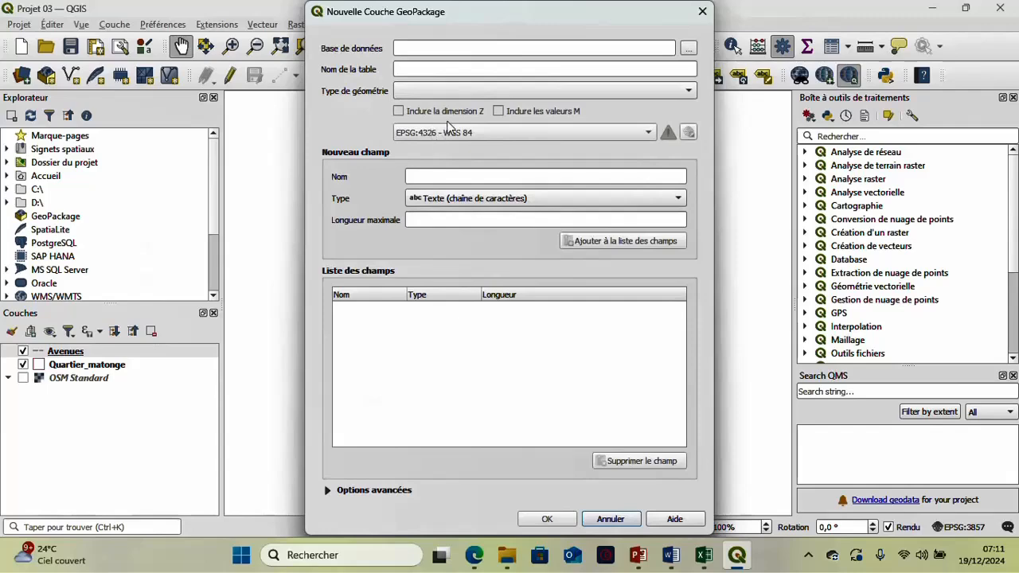
pyautogui.click(688, 51)
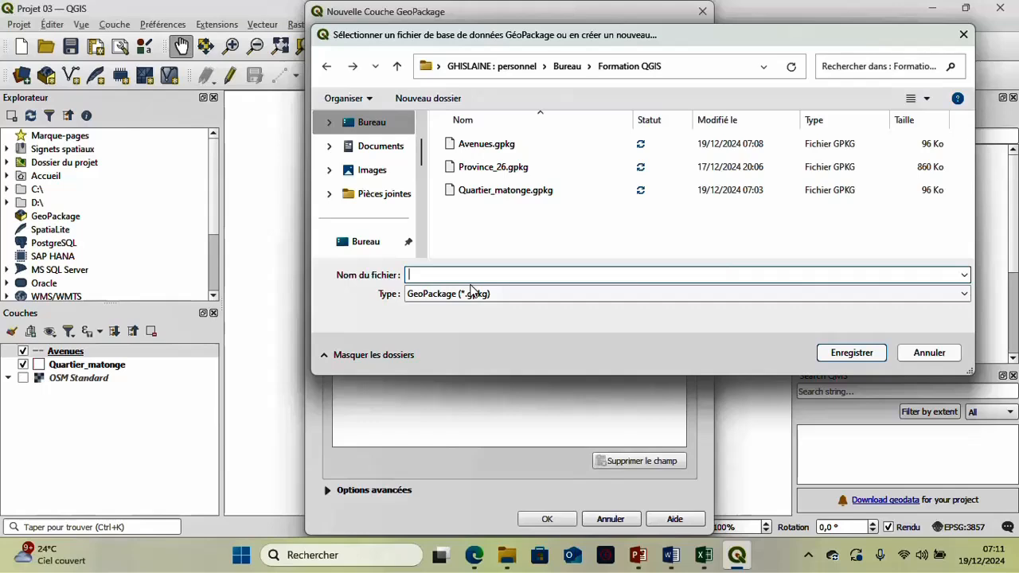
pyautogui.write('Poin')
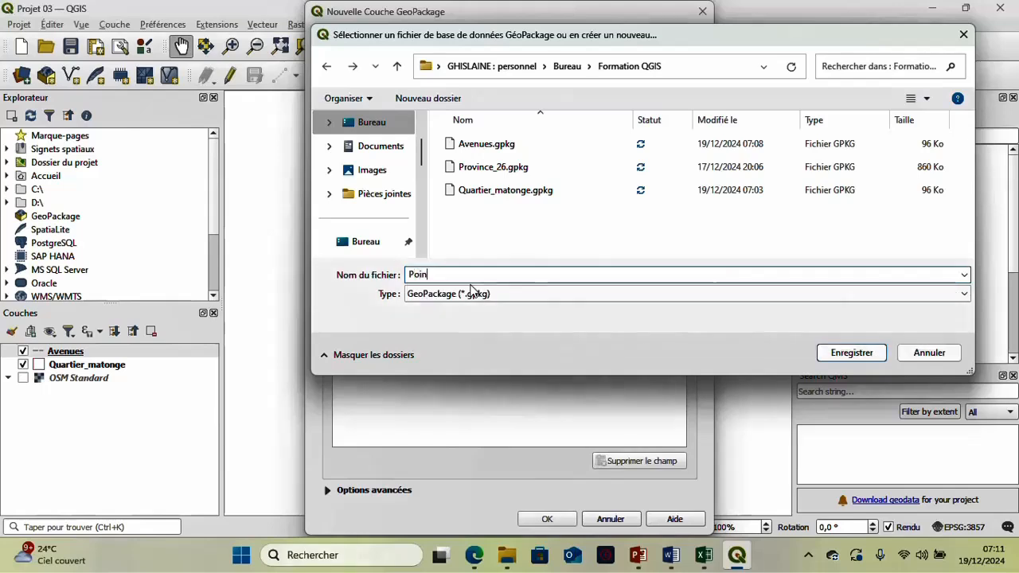
pyautogui.write('ts_')
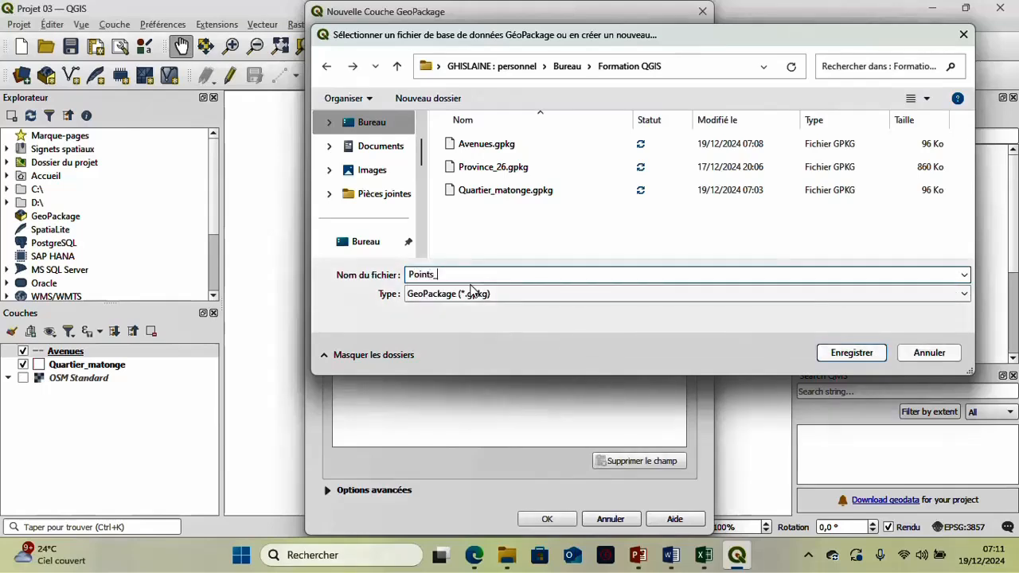
pyautogui.write("d'int")
pyautogui.click(852, 353)
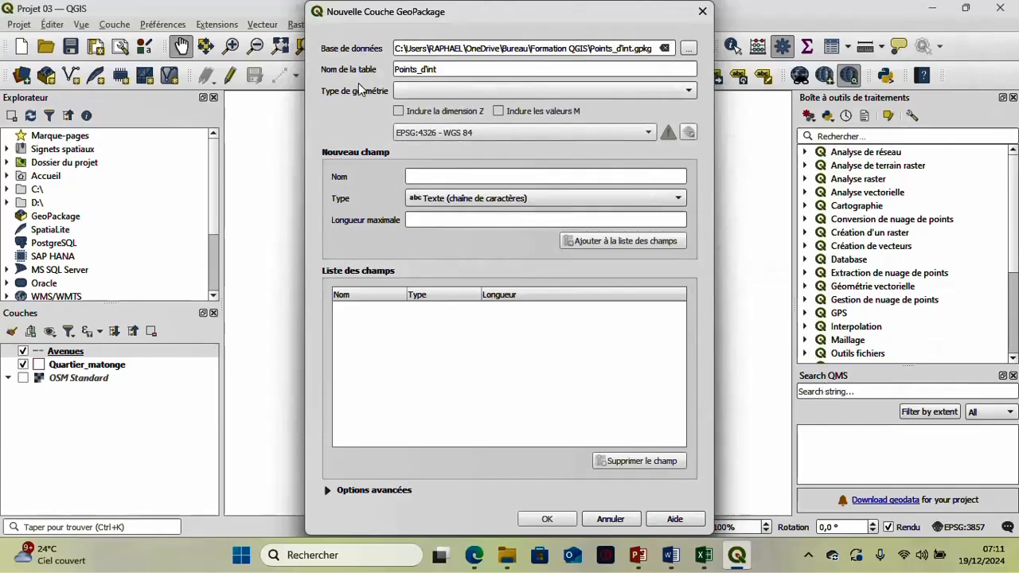
pyautogui.click(425, 94)
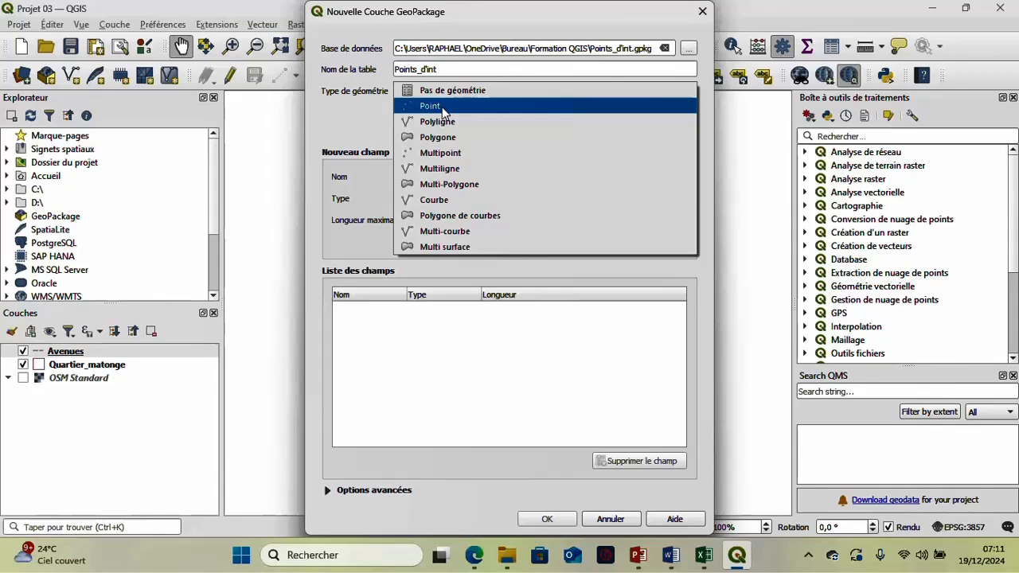
pyautogui.click(445, 108)
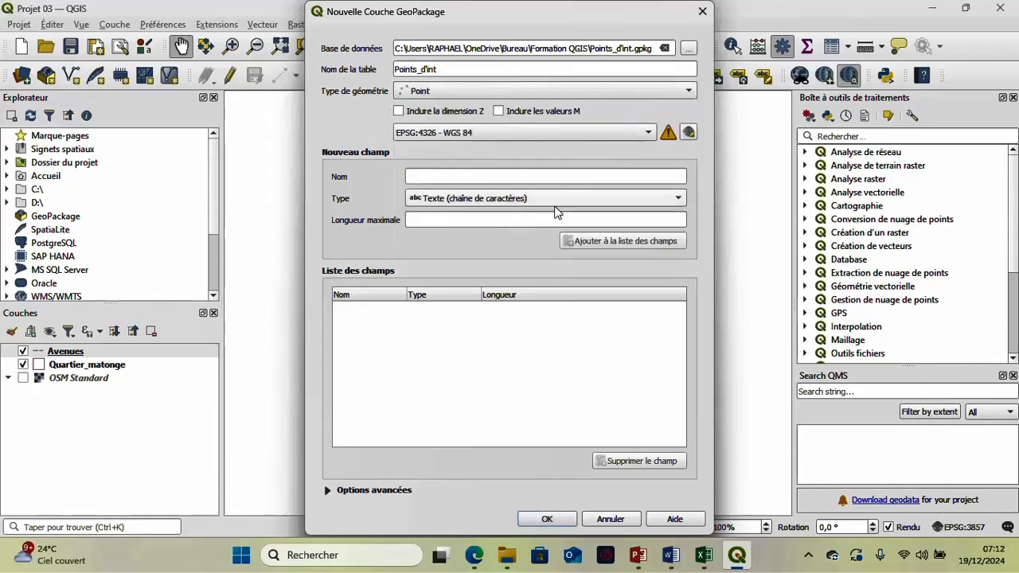
# - Define a new text field named Nom with a maximum length of 50 for the point layer
pyautogui.click(541, 176)
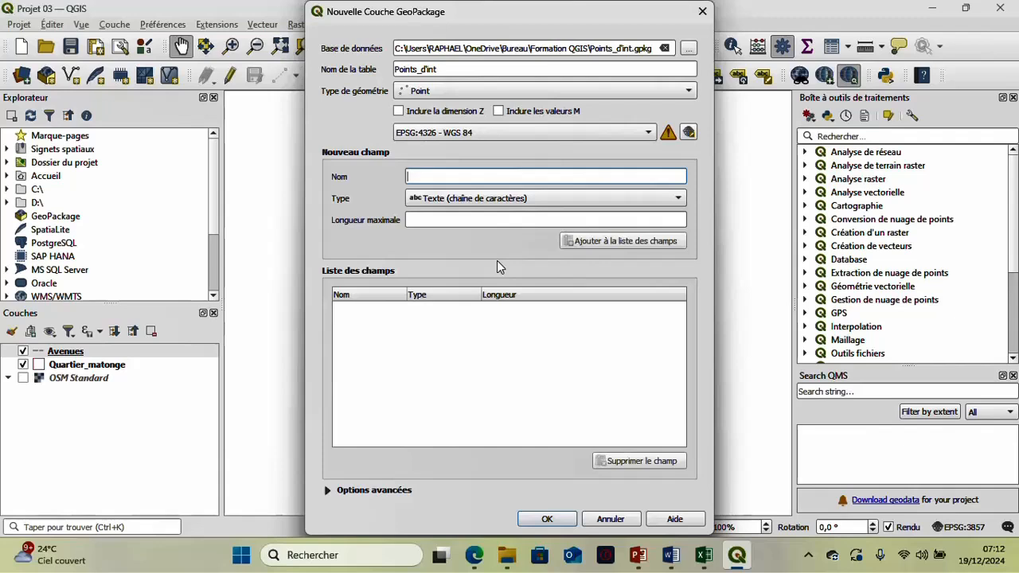
pyautogui.write('Nom')
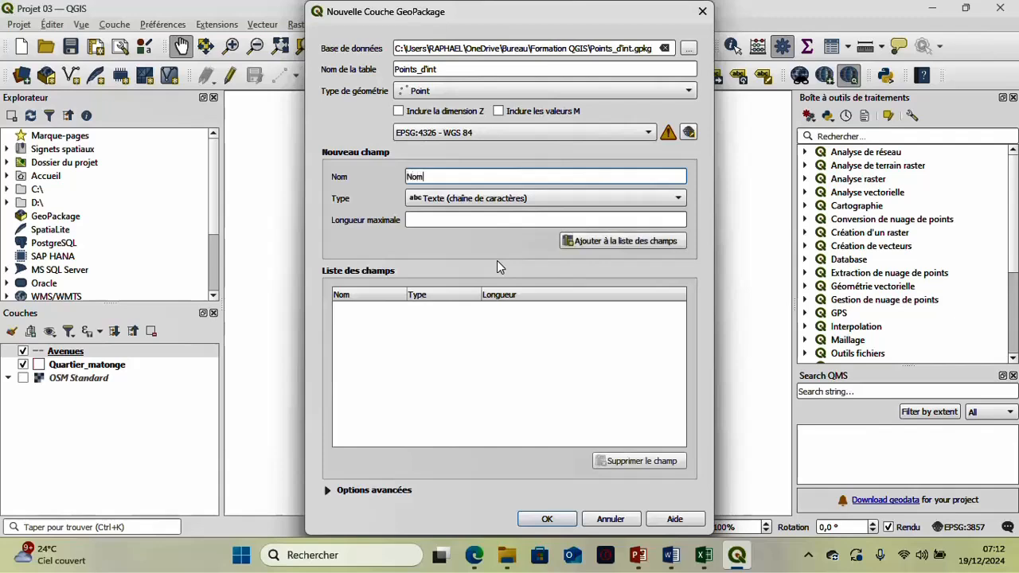
pyautogui.click(533, 203)
pyautogui.click(534, 200)
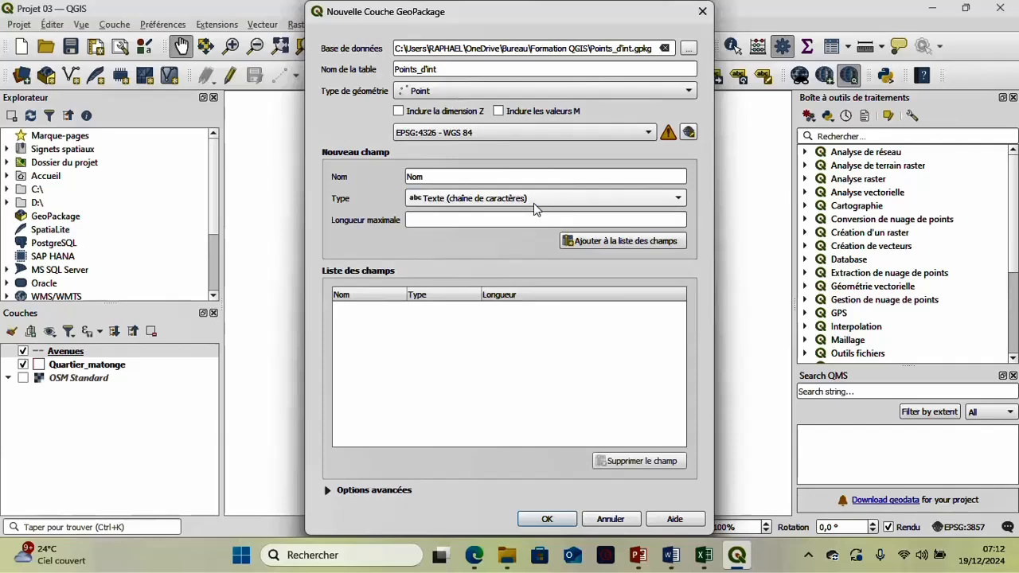
pyautogui.click(536, 214)
pyautogui.write('20')
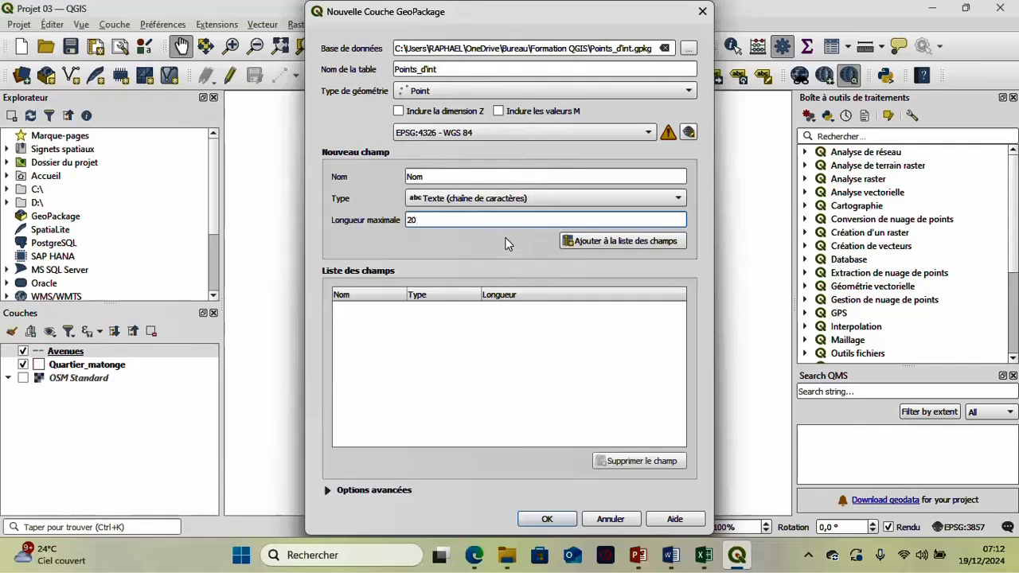
pyautogui.press('BackSpace')
pyautogui.press('BackSpace')
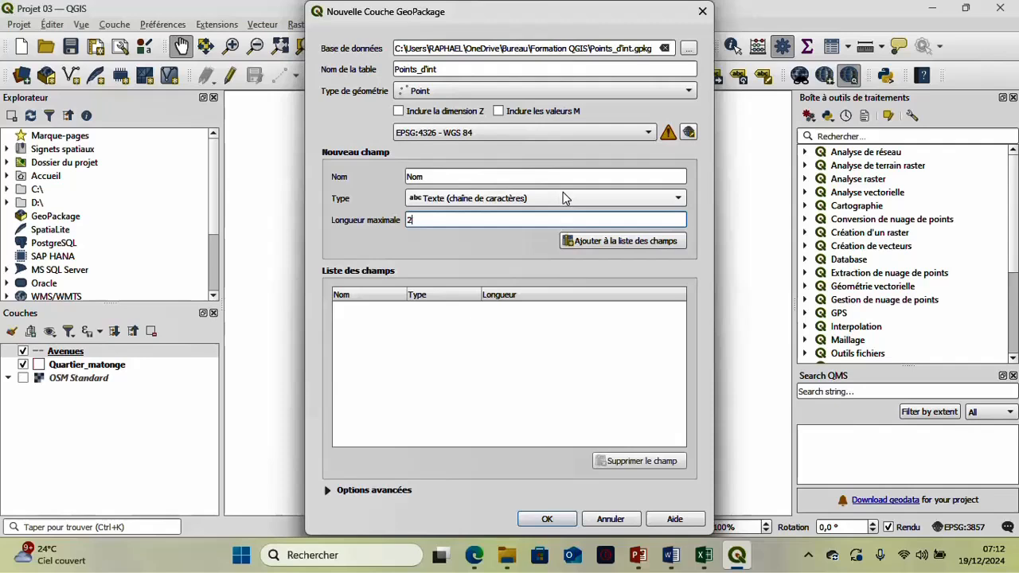
pyautogui.write('50')
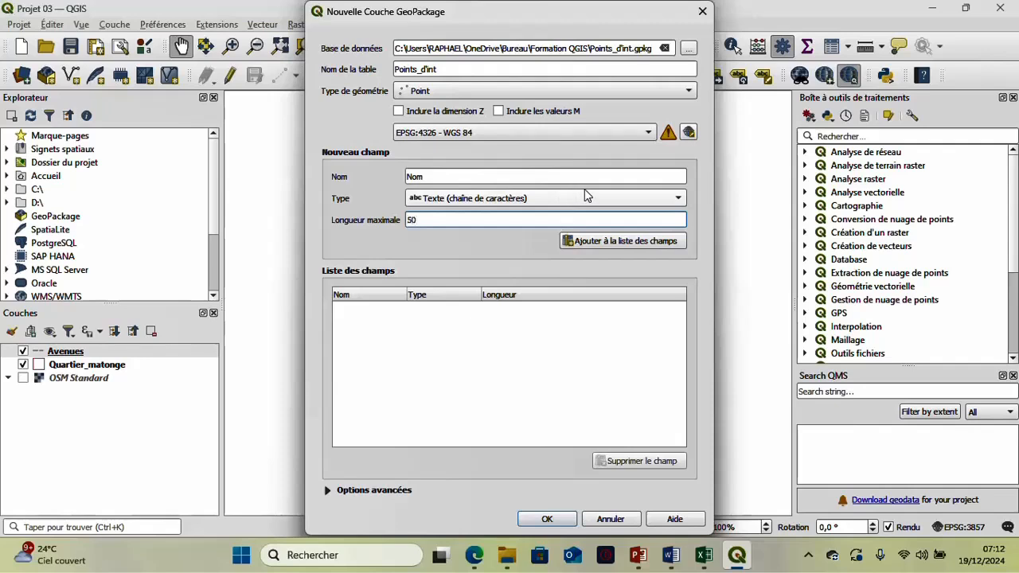
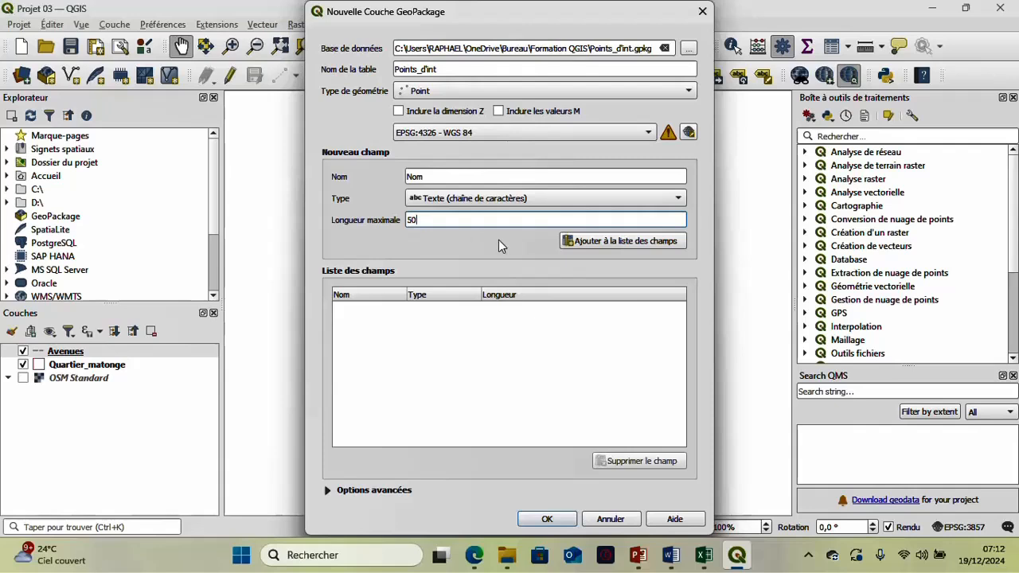
# - Add the defined Nom field to the field list, plus a text field named Nature with a maximum length of 50
pyautogui.click(584, 244)
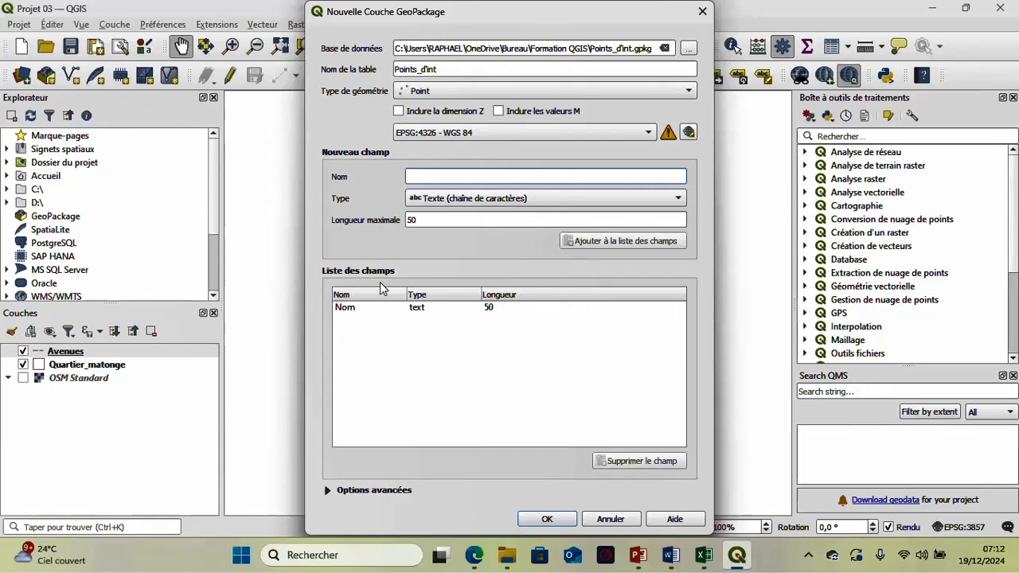
pyautogui.write('Nat')
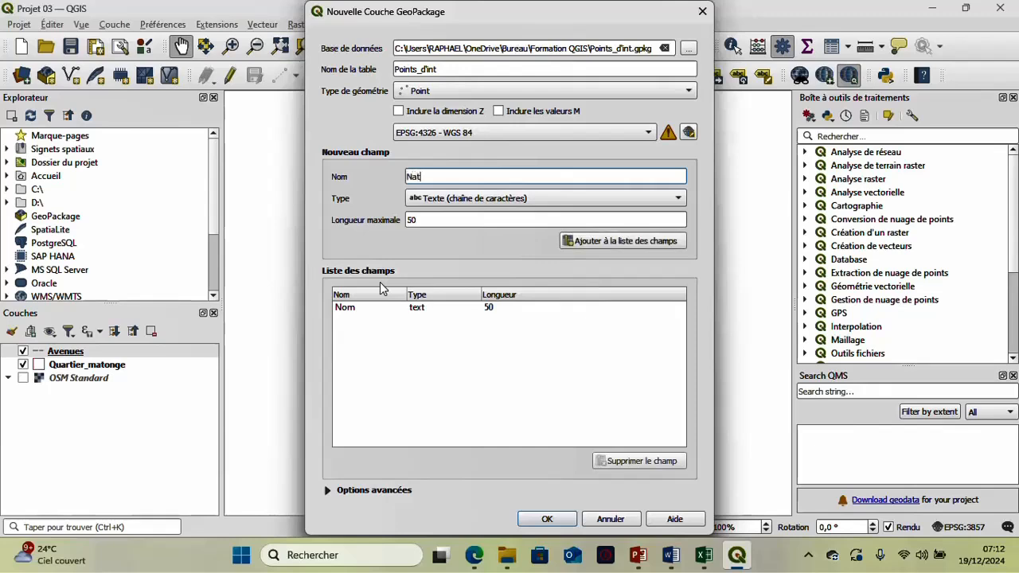
pyautogui.write('ure')
pyautogui.click(606, 241)
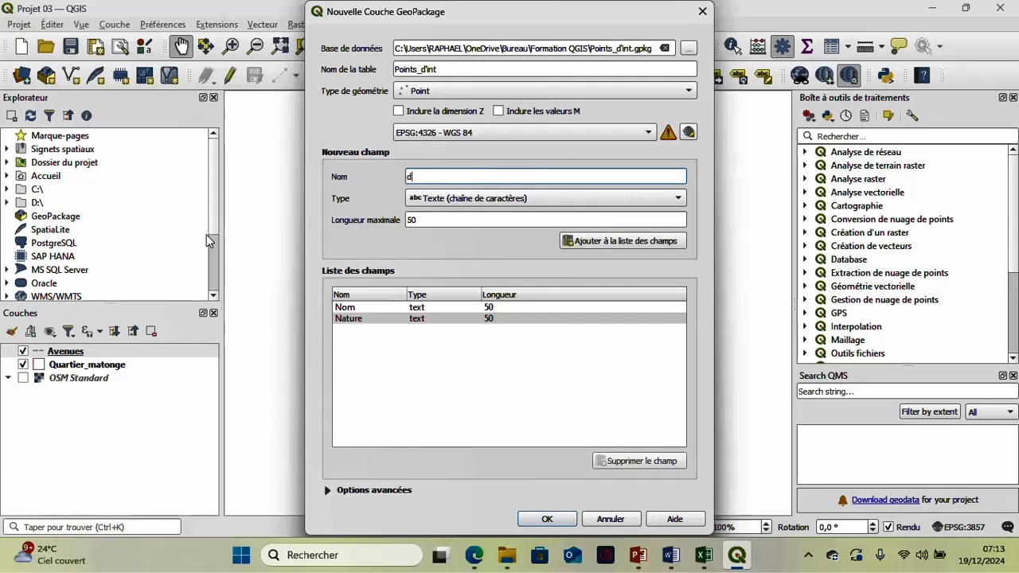
# - Add a text field named Modification with a maximum length of 50 and create the Points_d'int layer
pyautogui.write('Modification')
pyautogui.click(607, 243)
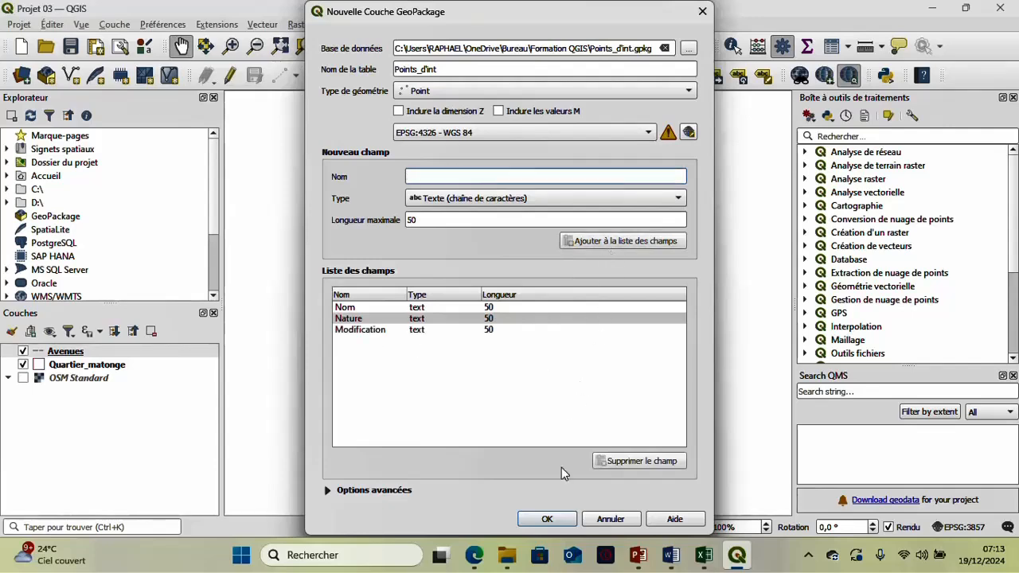
pyautogui.click(547, 518)
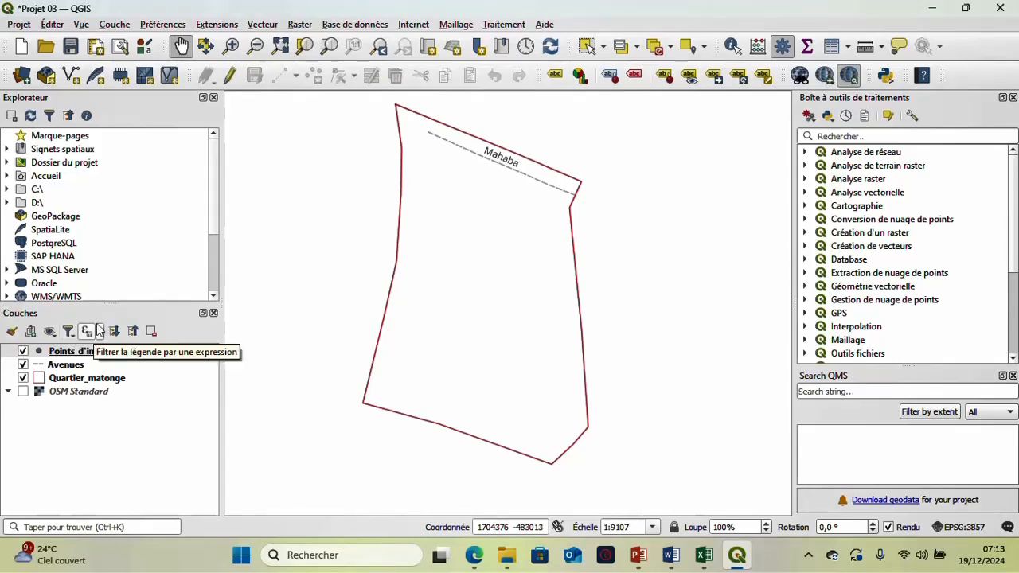
# - Display the OSM Standard basemap and examine the points of interest across the Matonge district
pyautogui.click(23, 392)
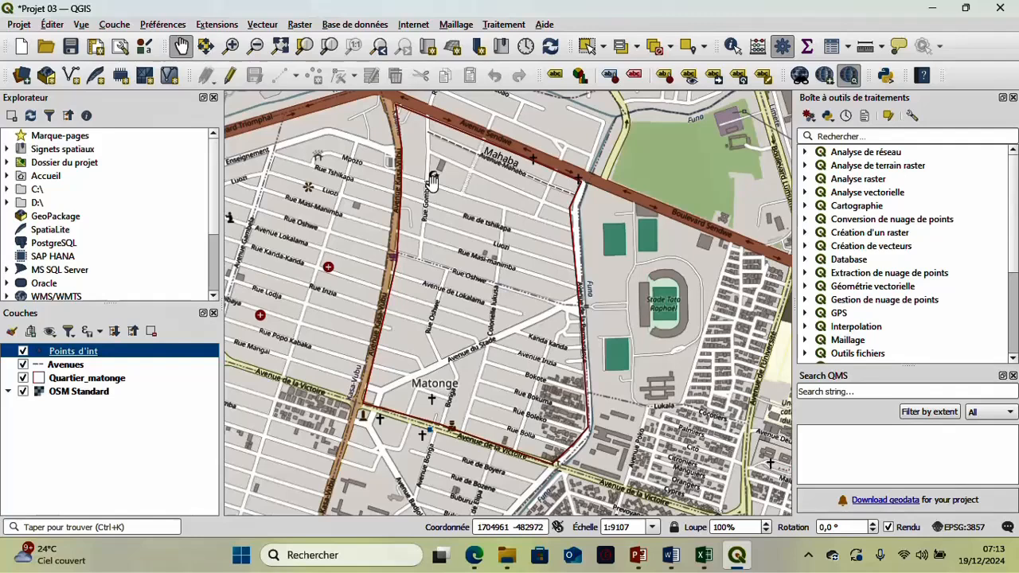
pyautogui.scroll(1, 433, 179)
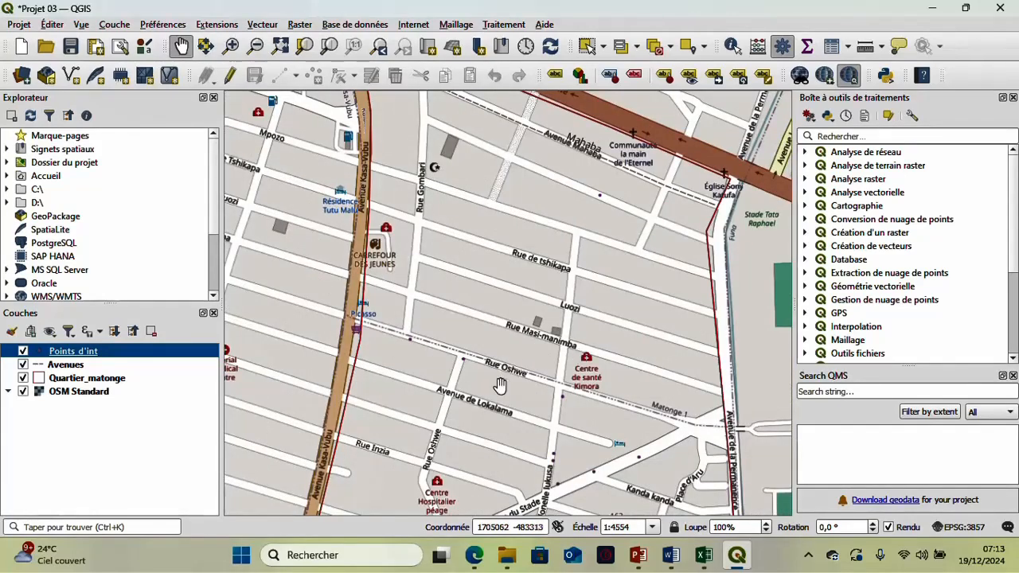
pyautogui.moveTo(475, 451); pyautogui.dragTo(482, 283)
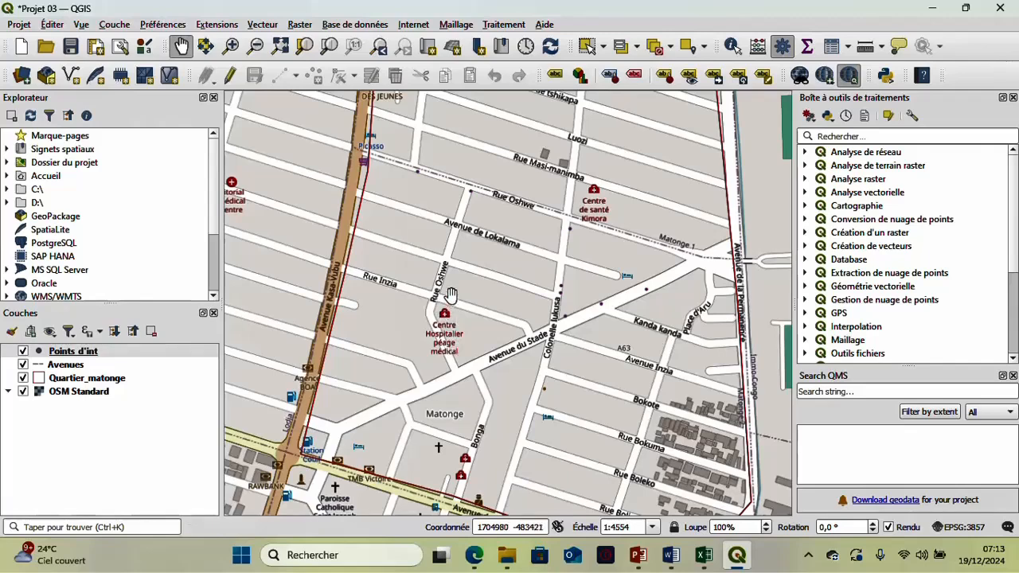
pyautogui.scroll(1, 363, 480)
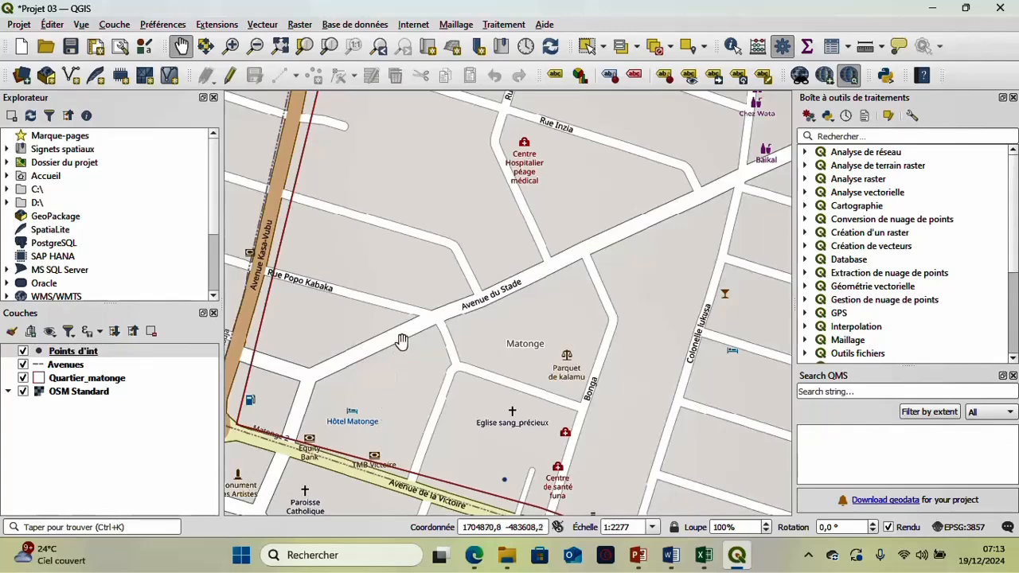
pyautogui.scroll(-1, 402, 341)
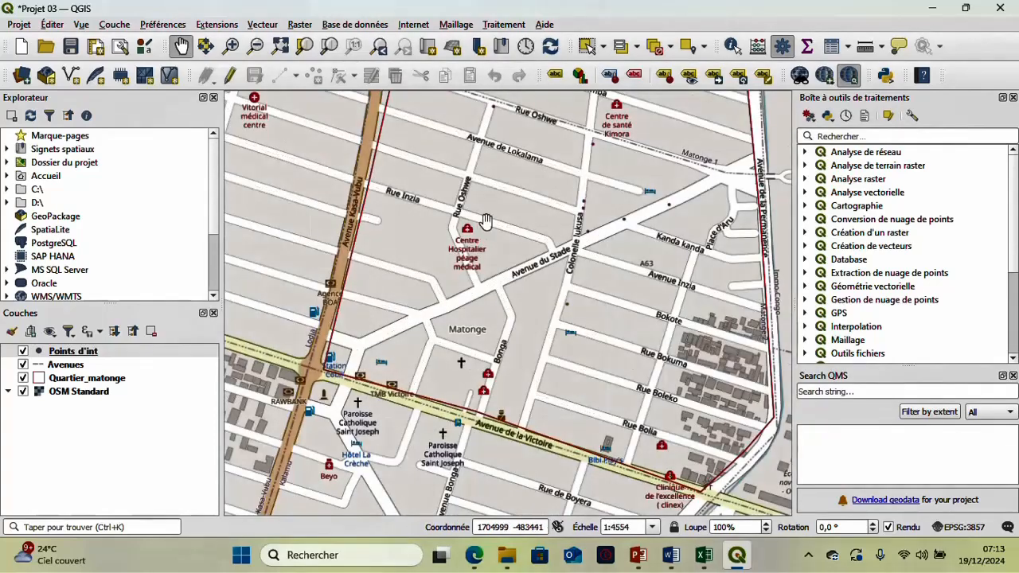
pyautogui.moveTo(485, 221); pyautogui.dragTo(323, 487)
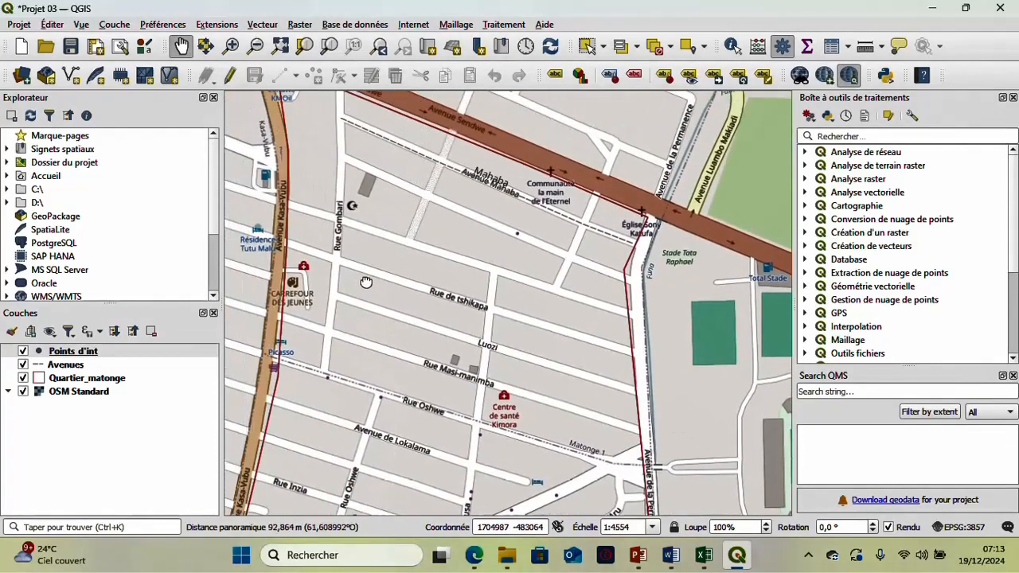
pyautogui.moveTo(366, 283); pyautogui.dragTo(379, 293)
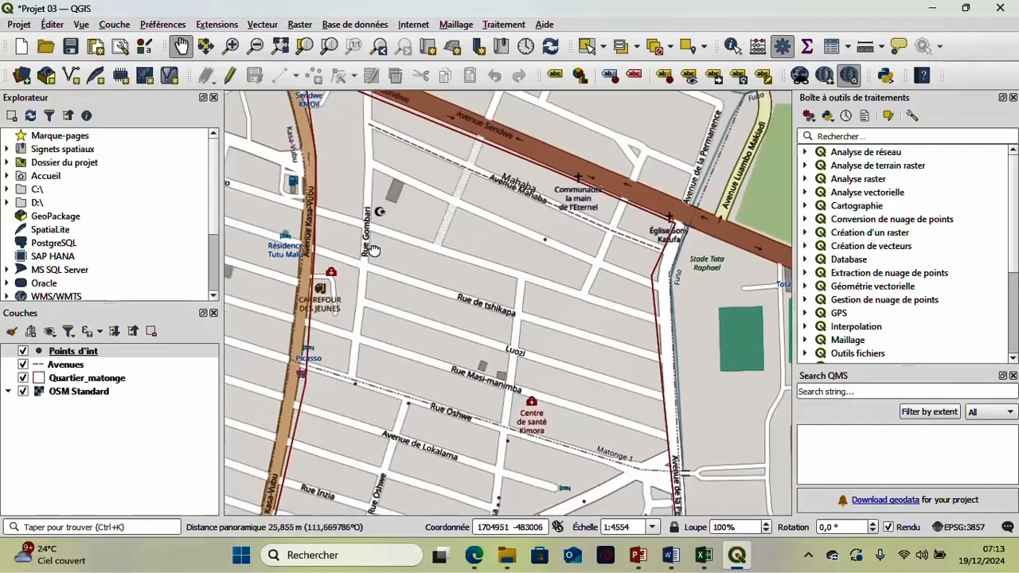
pyautogui.moveTo(373, 250); pyautogui.dragTo(415, 241)
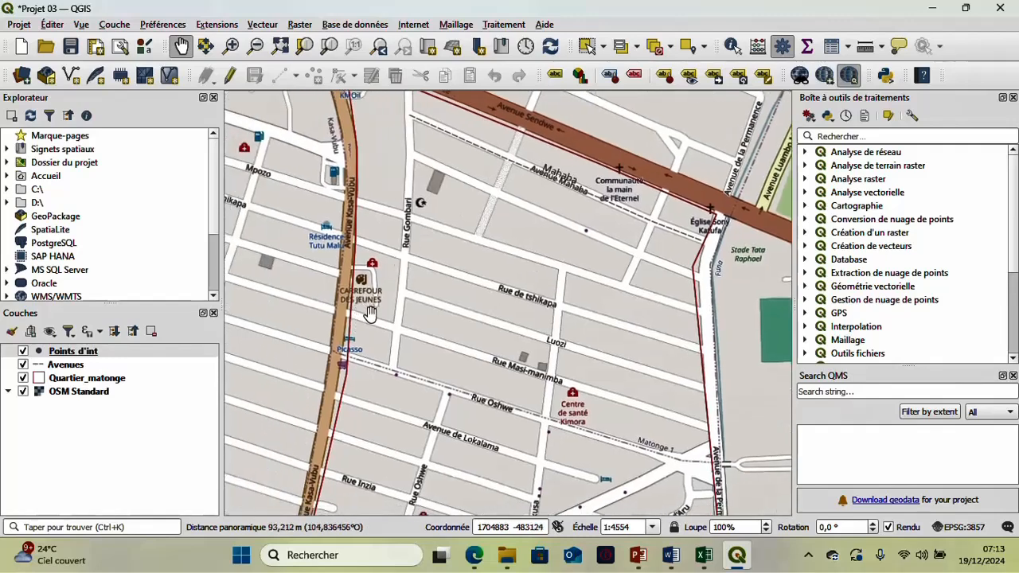
pyautogui.scroll(1, 370, 313)
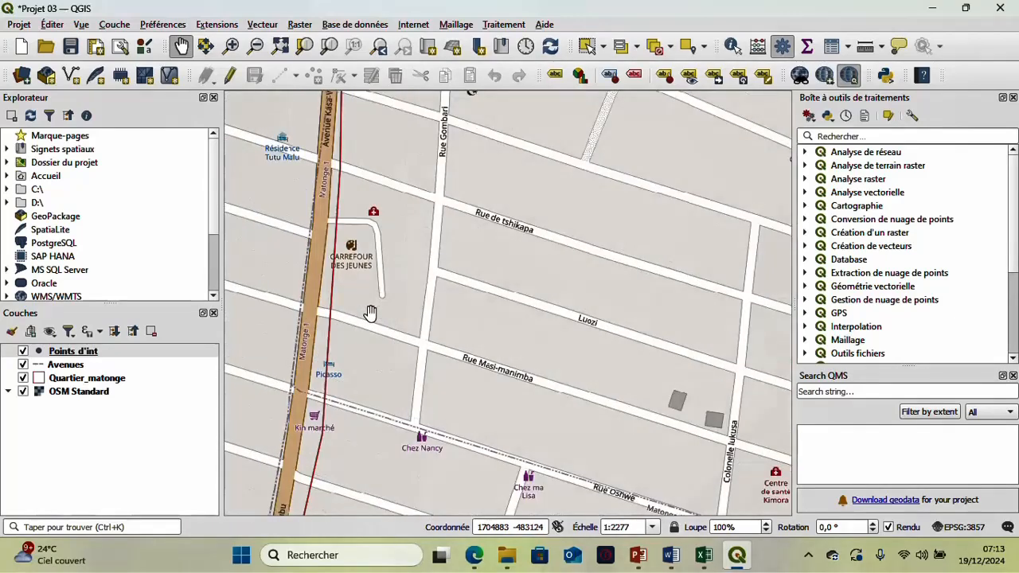
pyautogui.scroll(1, 371, 313)
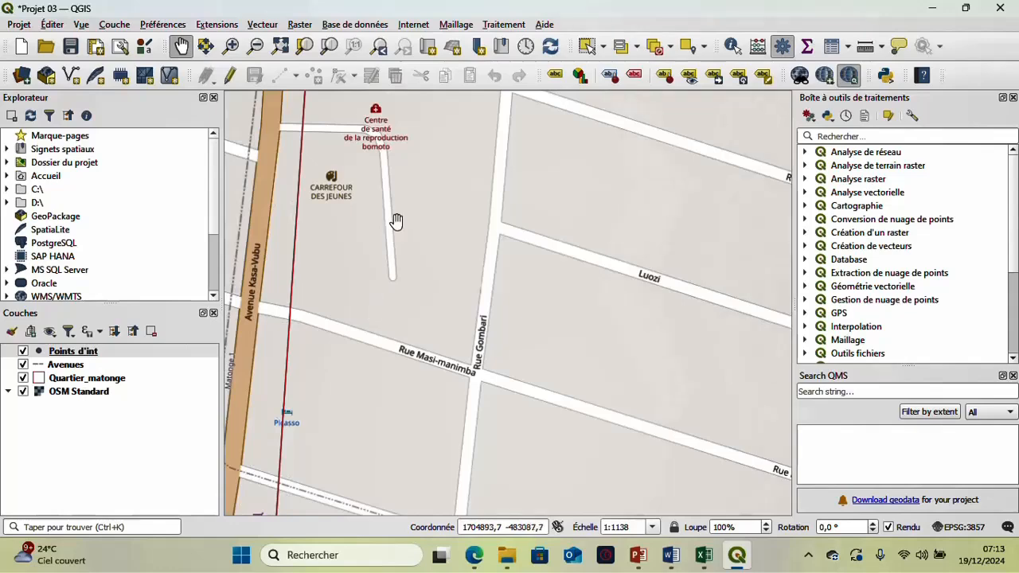
pyautogui.scroll(-2, 463, 198)
pyautogui.moveTo(684, 246); pyautogui.dragTo(531, 278)
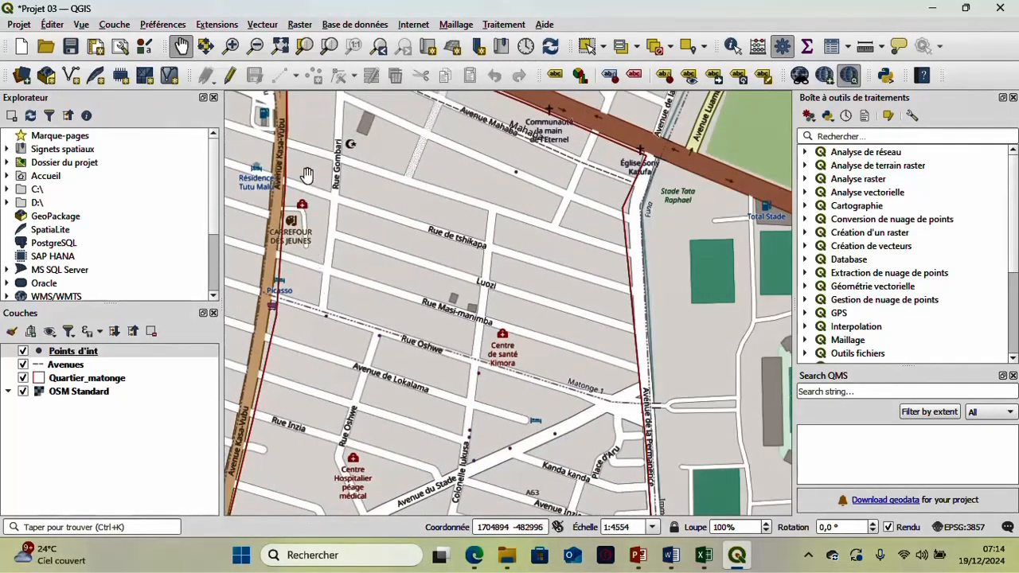
pyautogui.moveTo(311, 173); pyautogui.dragTo(512, 300)
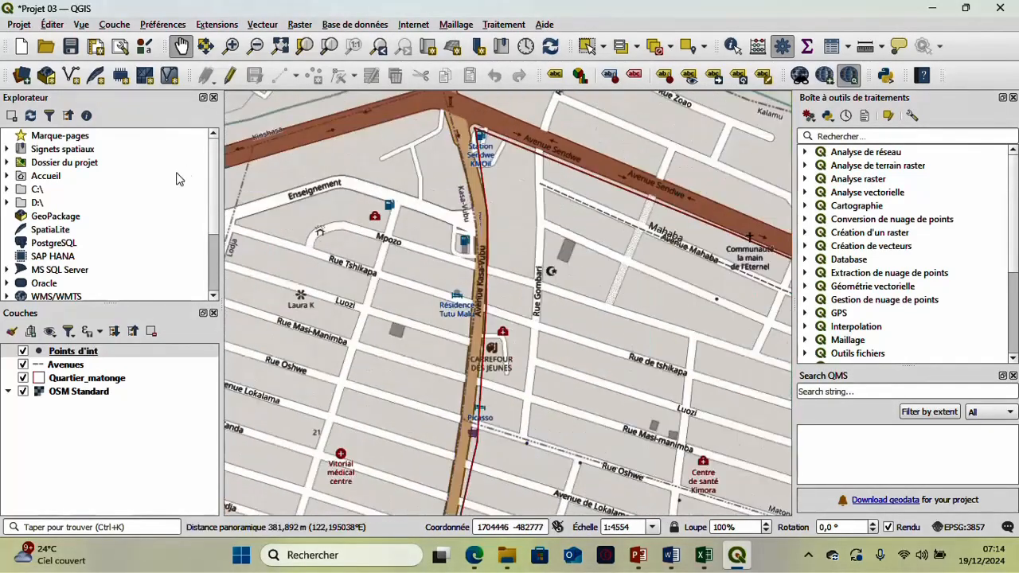
# - Put the Points_d'int layer in edit mode and place a point on the mosque symbol beside Rue Gombari
pyautogui.click(79, 352)
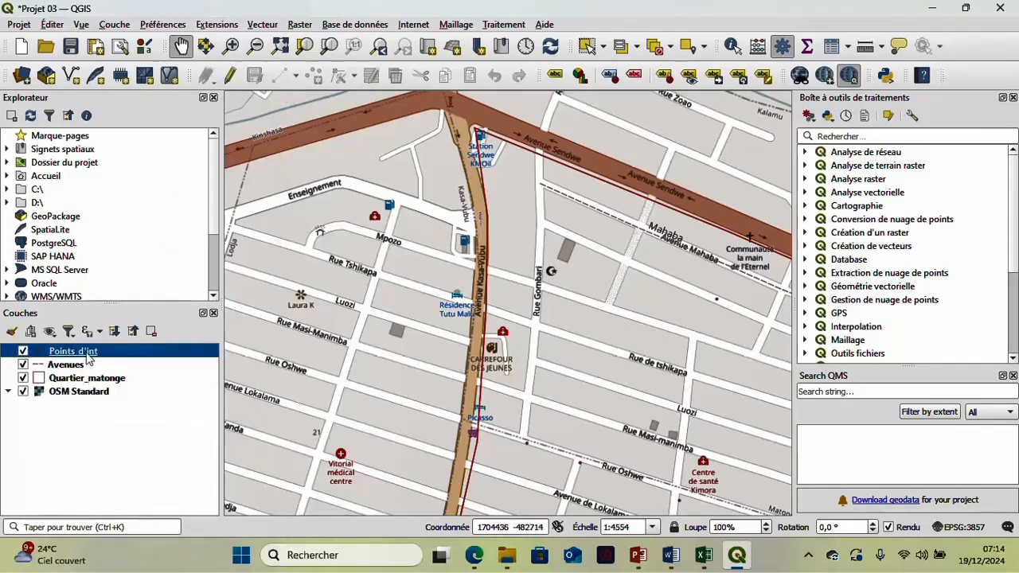
pyautogui.click(230, 75)
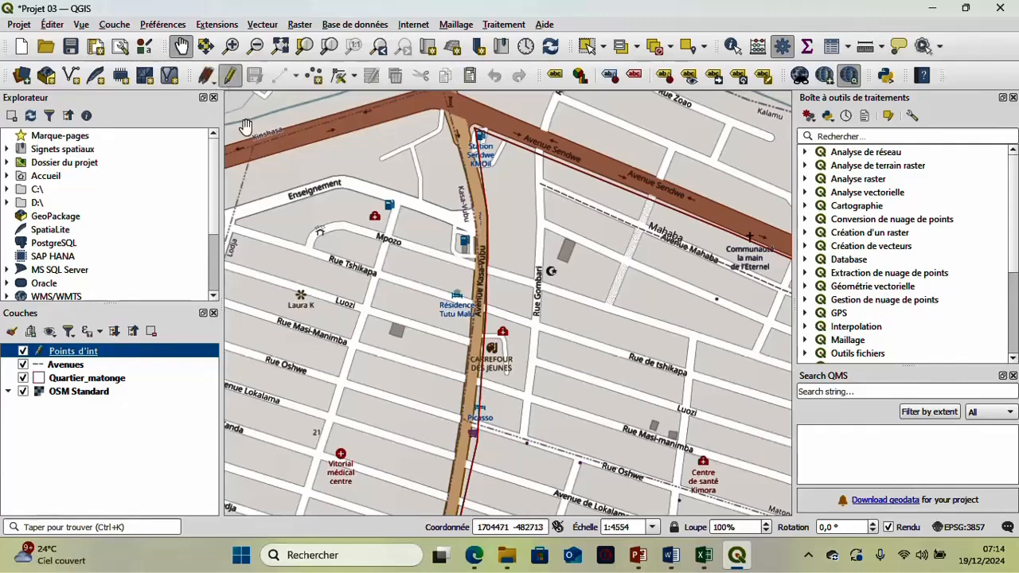
pyautogui.click(319, 78)
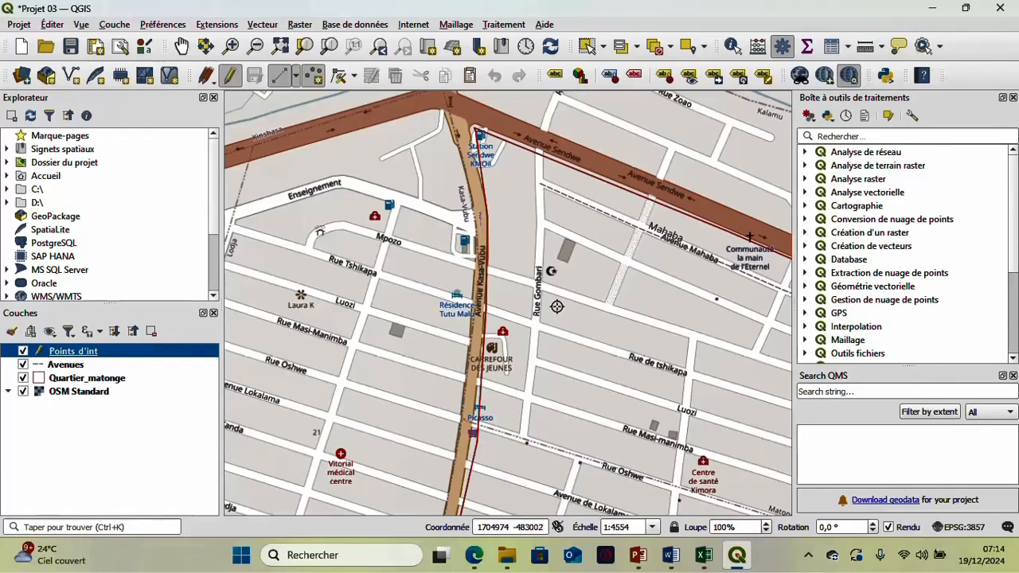
pyautogui.scroll(1, 559, 288)
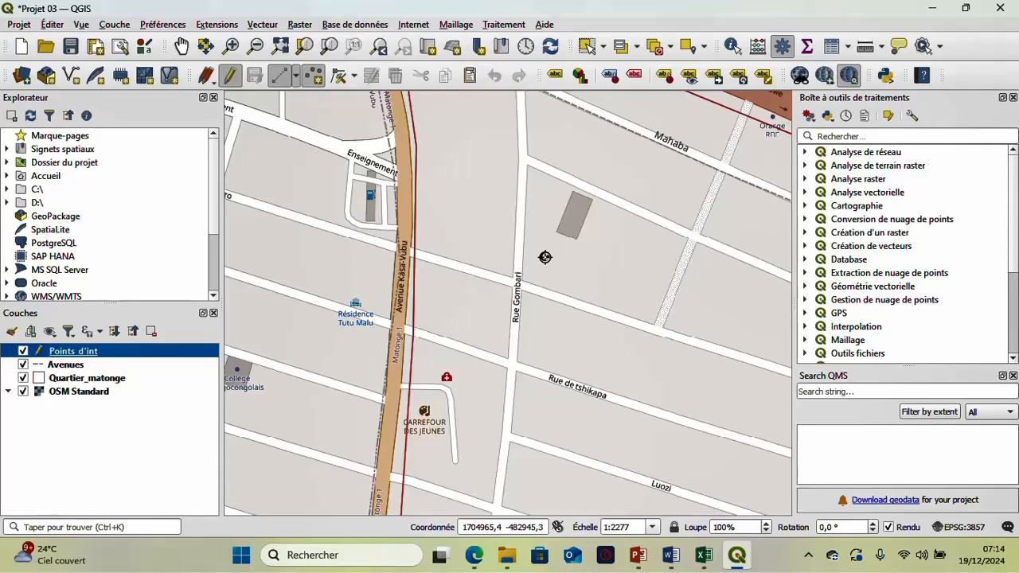
pyautogui.click(545, 256)
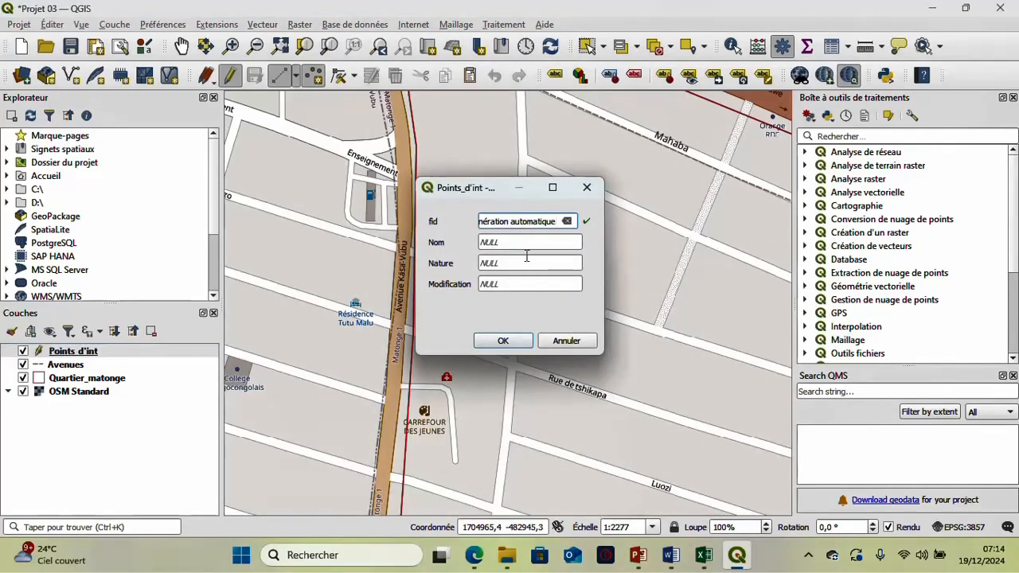
# - Set the mosque point's Nom to Mosqué and its Nature to Réligion
pyautogui.click(524, 244)
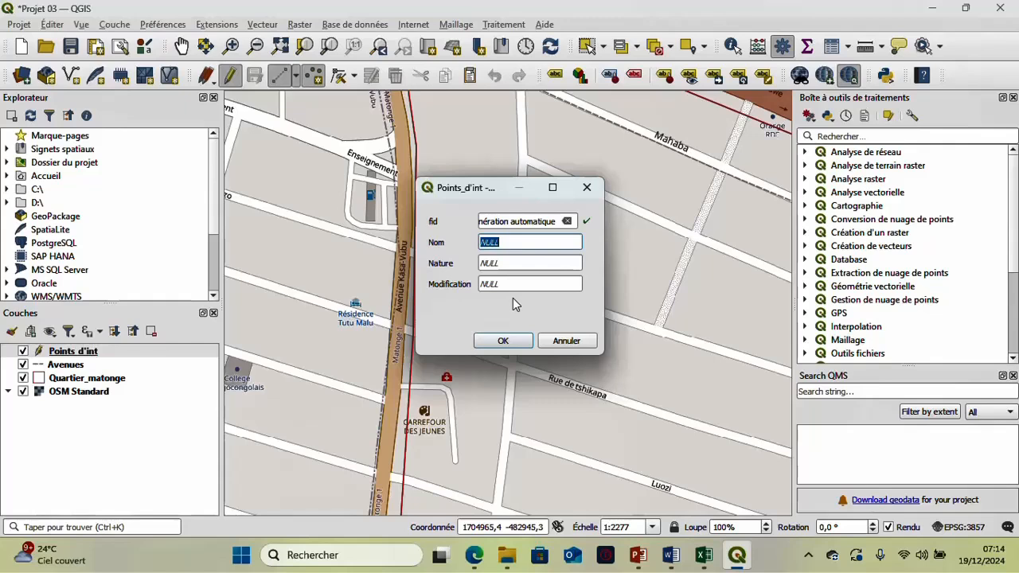
pyautogui.write('Mosqu')
pyautogui.write('é')
pyautogui.click(518, 261)
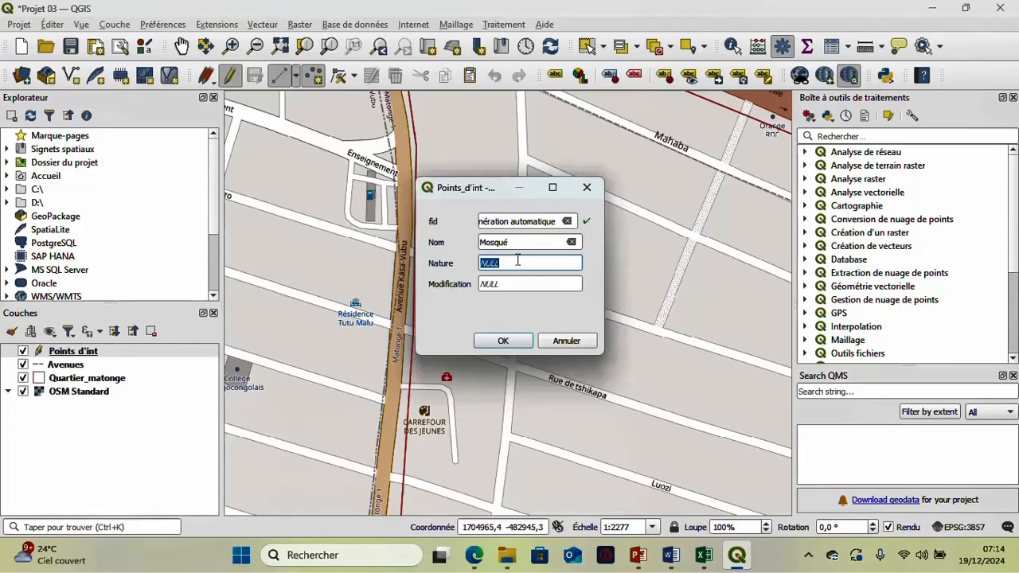
pyautogui.write('Réligiob')
pyautogui.press('BackSpace')
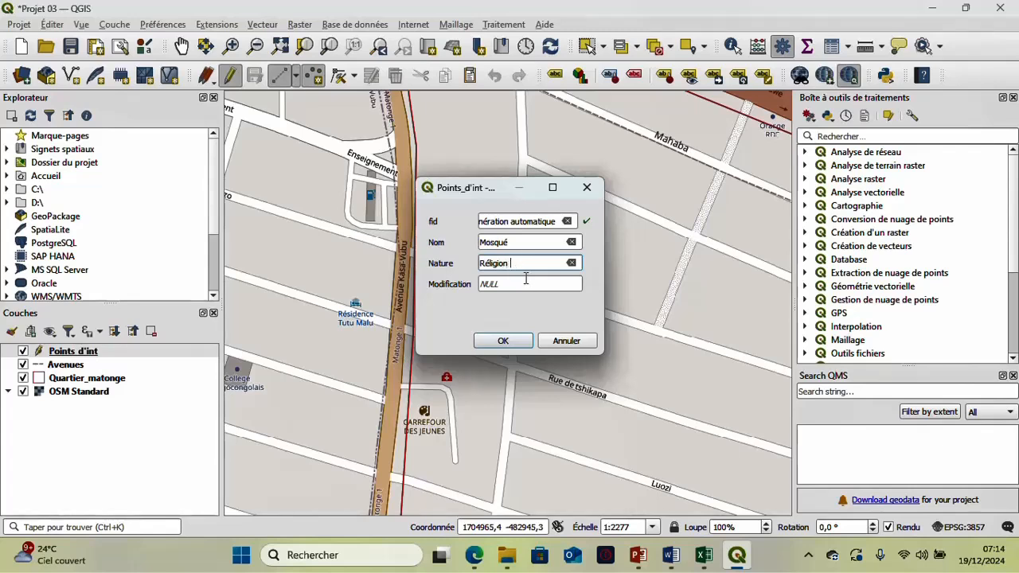
# - Set the mosque point's Modification to 19/12/2024 and confirm its attributes
pyautogui.click(525, 281)
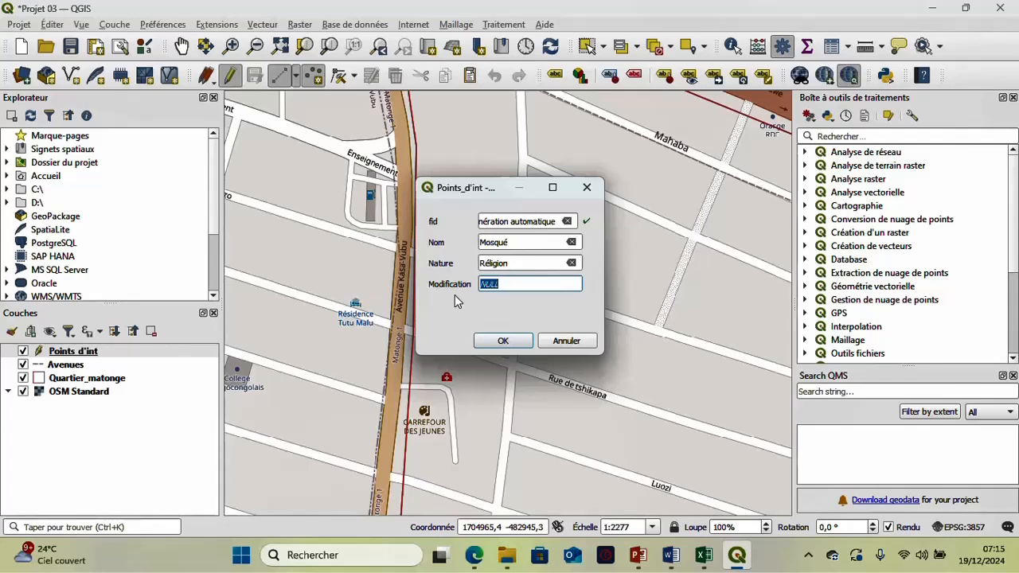
pyautogui.write('0')
pyautogui.write('19/')
pyautogui.write('12/')
pyautogui.write('202')
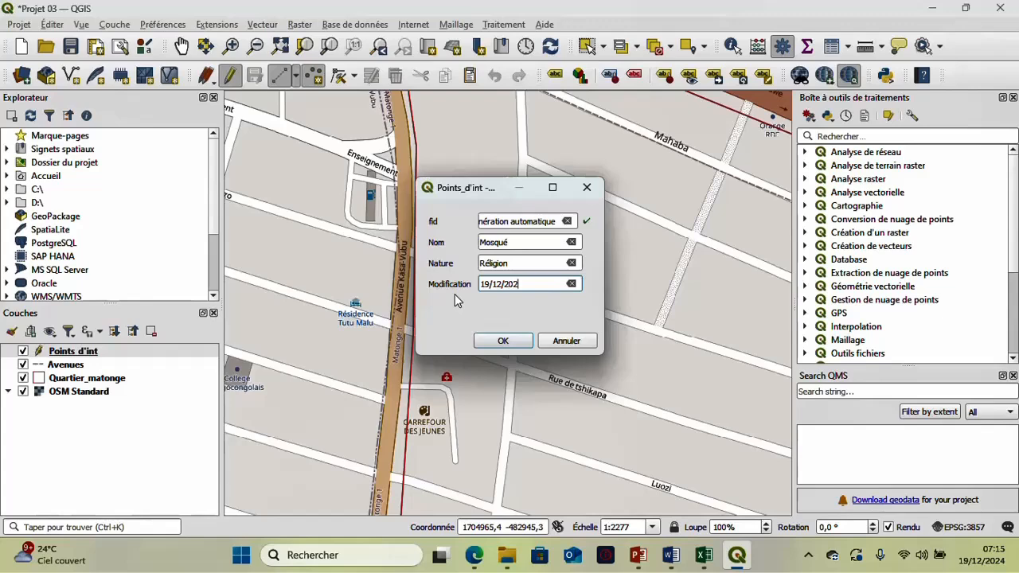
pyautogui.write('4')
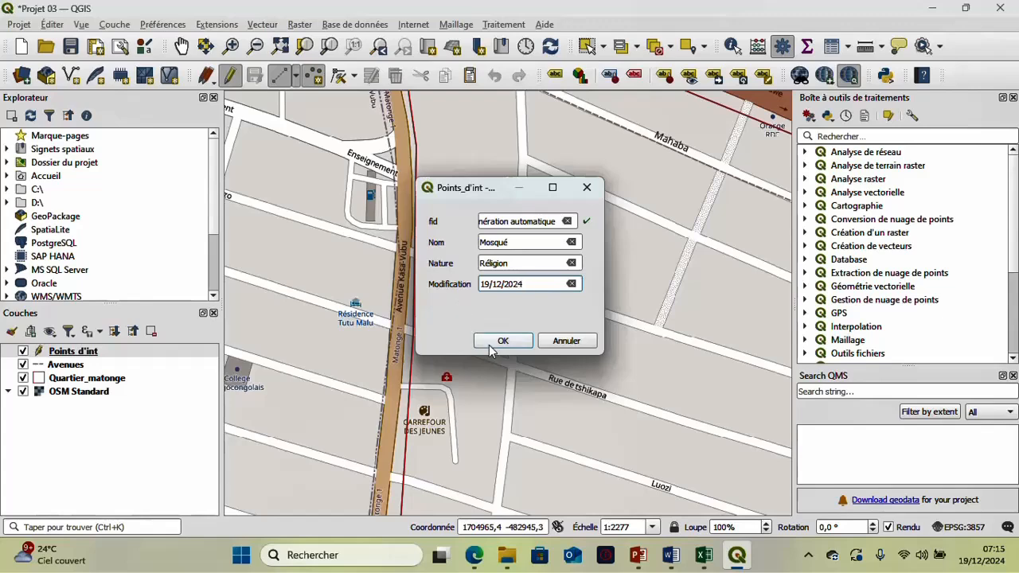
pyautogui.click(523, 342)
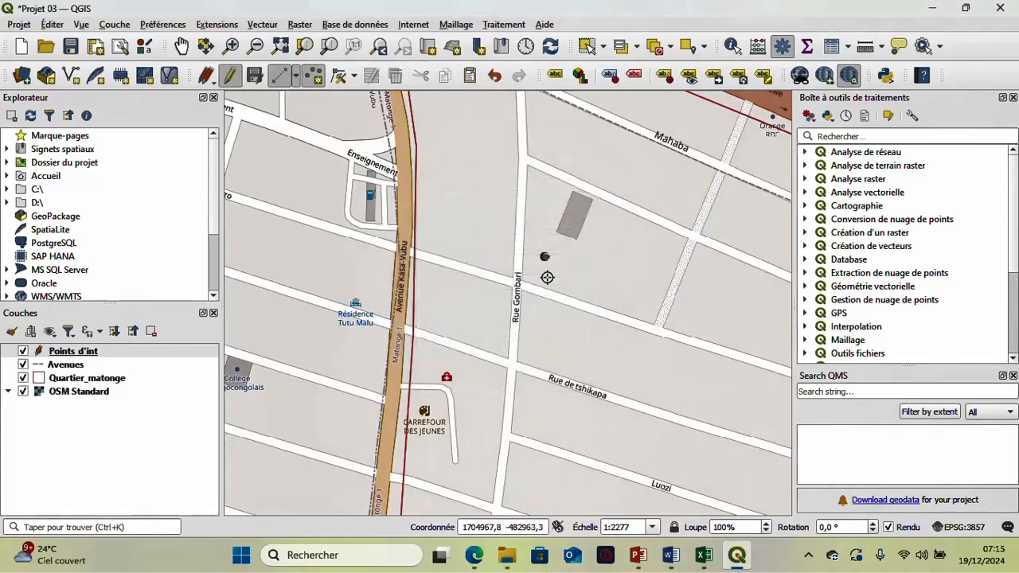
# - Place a point on the Centre de santé Kimora symbol and set its Nom to CS Kimora
pyautogui.scroll(3, 543, 263)
pyautogui.scroll(-2, 553, 219)
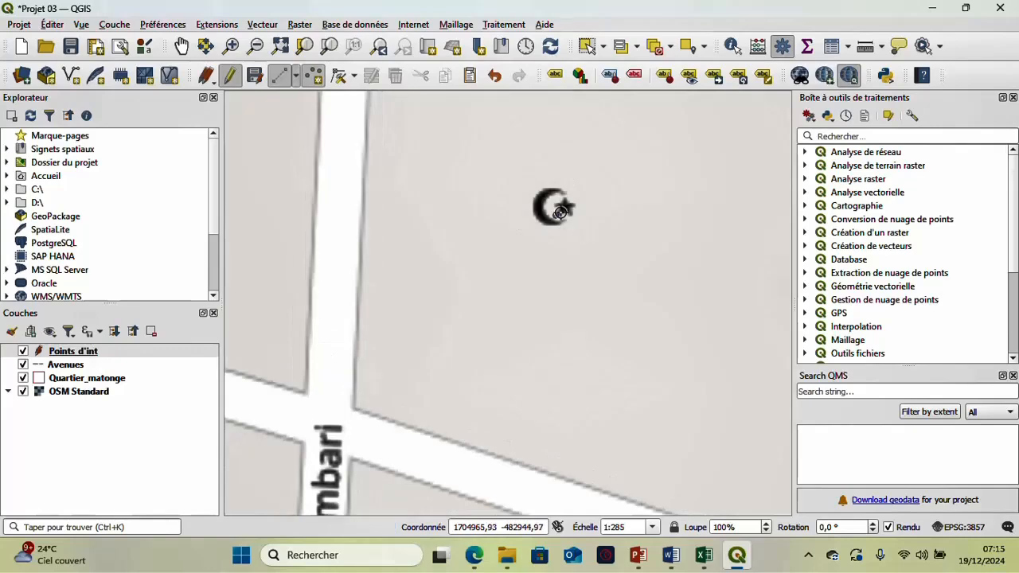
pyautogui.scroll(-2, 556, 227)
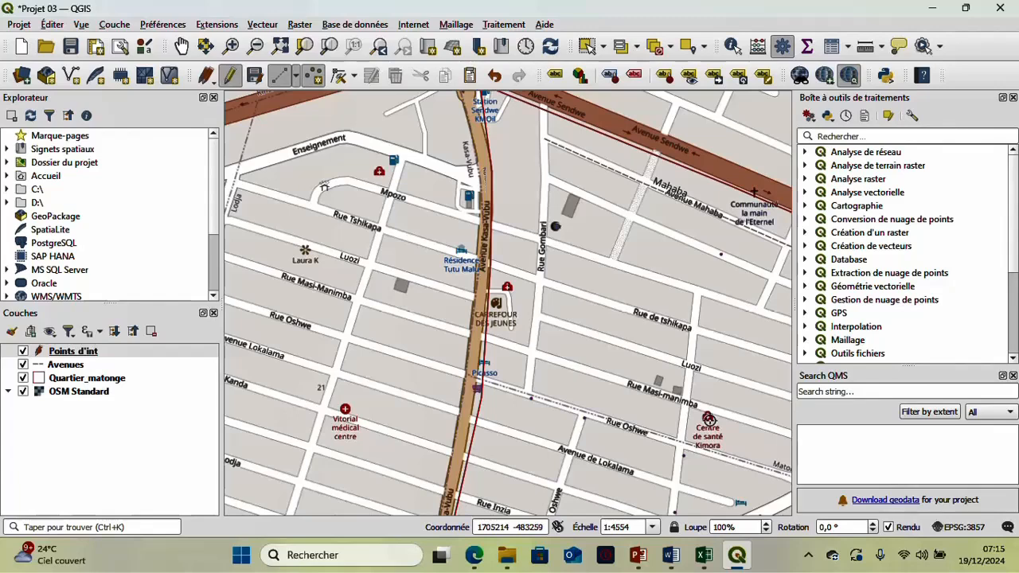
pyautogui.click(704, 417)
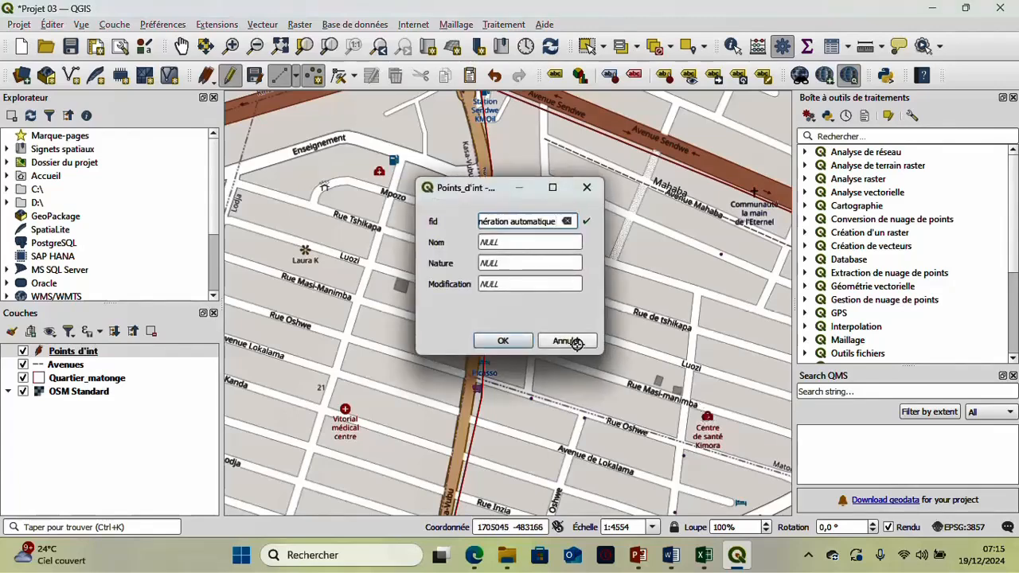
pyautogui.click(522, 246)
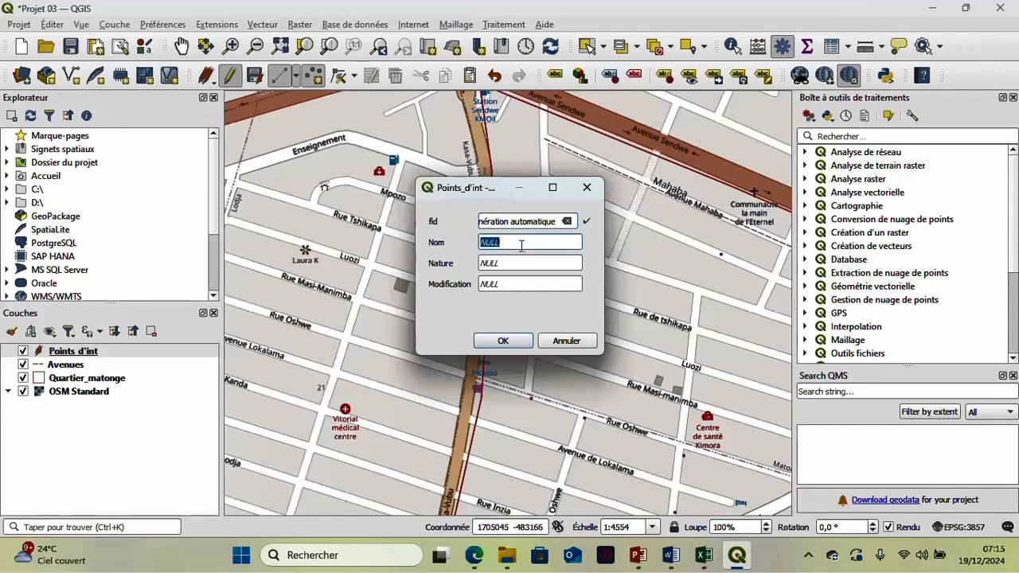
pyautogui.write('CS Kimora')
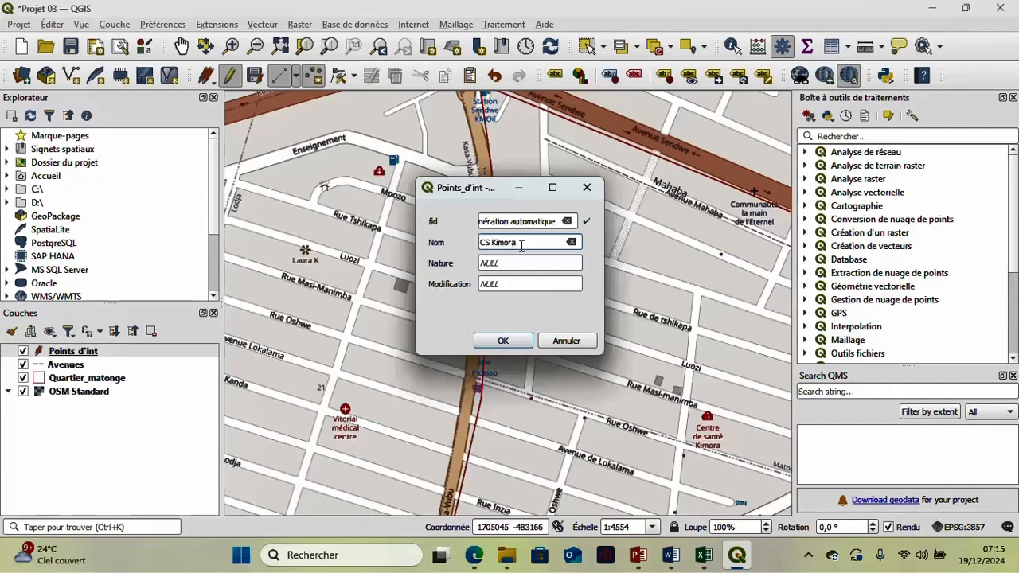
# - Set the CS Kimora point's Nature to Santé and its Modification to 19/12/2024, and confirm its attributes
pyautogui.click(533, 259)
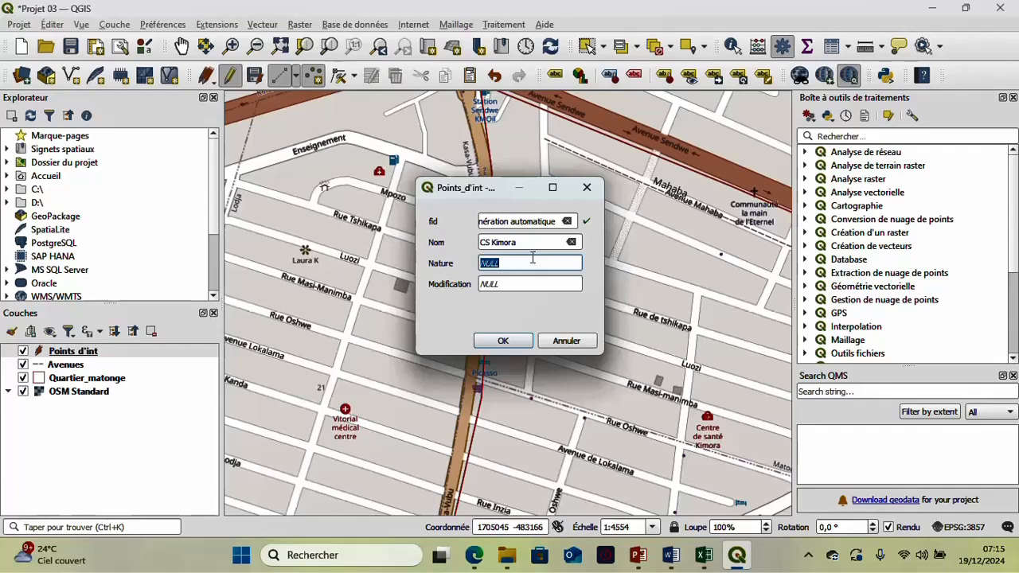
pyautogui.write('Santé')
pyautogui.click(534, 279)
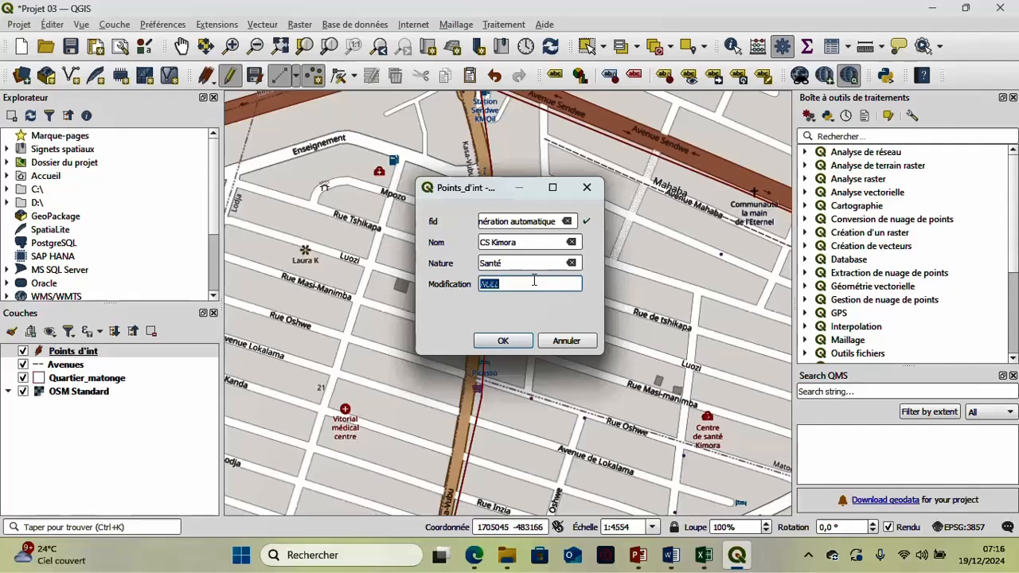
pyautogui.write('19')
pyautogui.write('2/2024')
pyautogui.click(518, 341)
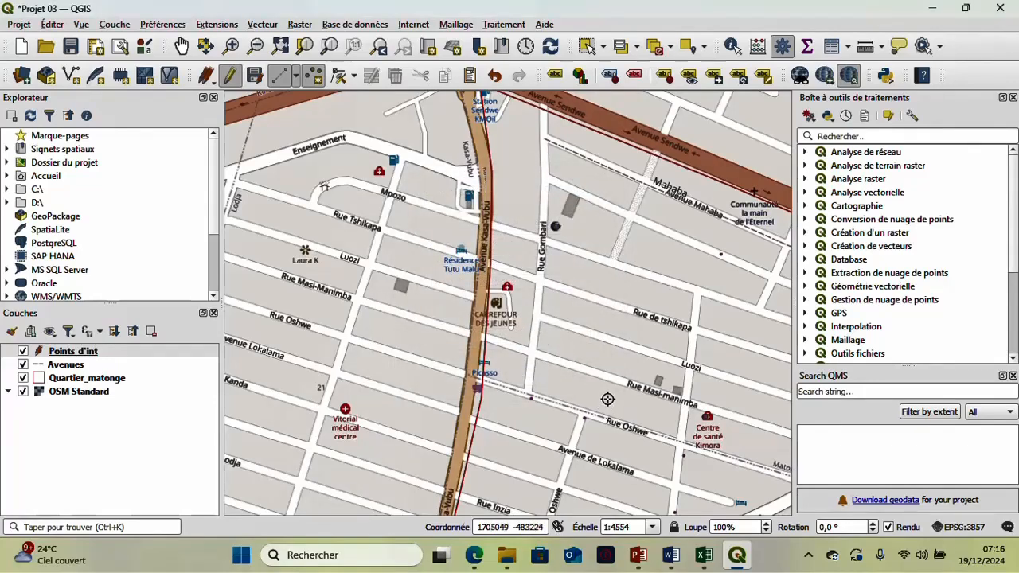
# - Place a point on the TMB Victoire bank symbol along Avenue de la Victoire and set its Nom to TMB
pyautogui.press('Down')
pyautogui.press('Down')
pyautogui.press('Down')
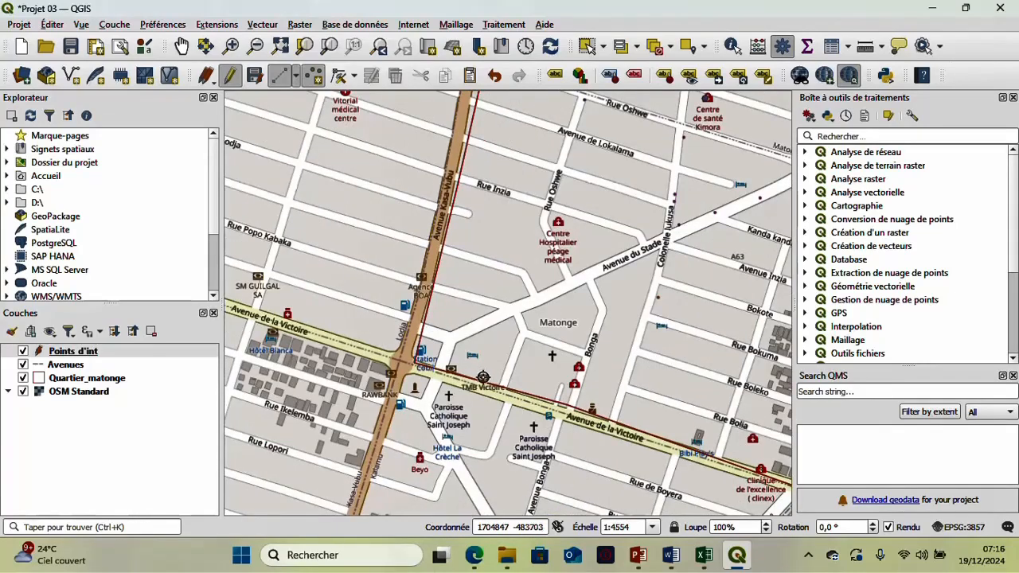
pyautogui.click(484, 373)
pyautogui.click(540, 243)
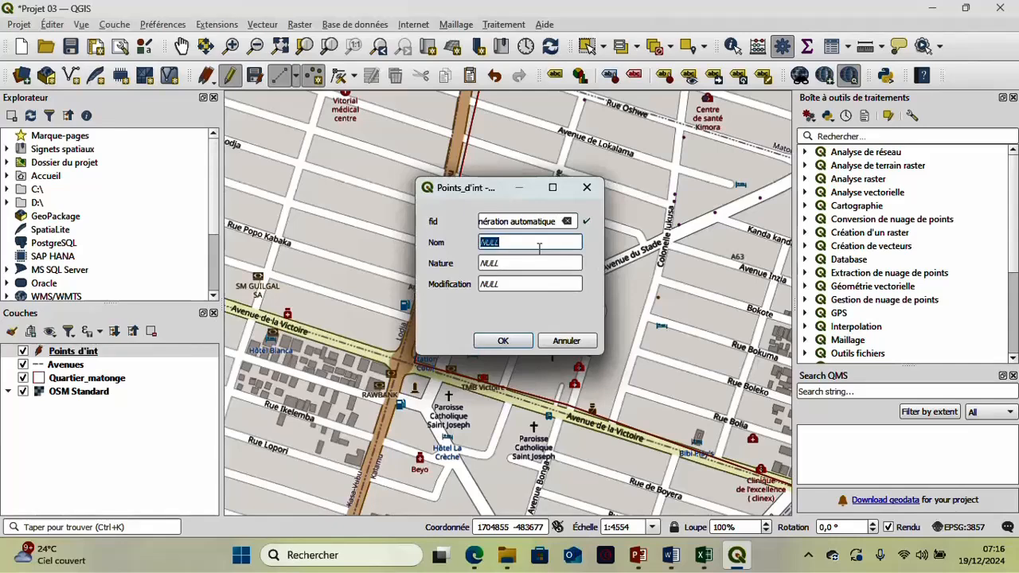
pyautogui.write('TMB')
# - Set the TMB point's Nature to Banque and its Modification to 19/12/2024, and confirm its attributes
pyautogui.click(538, 261)
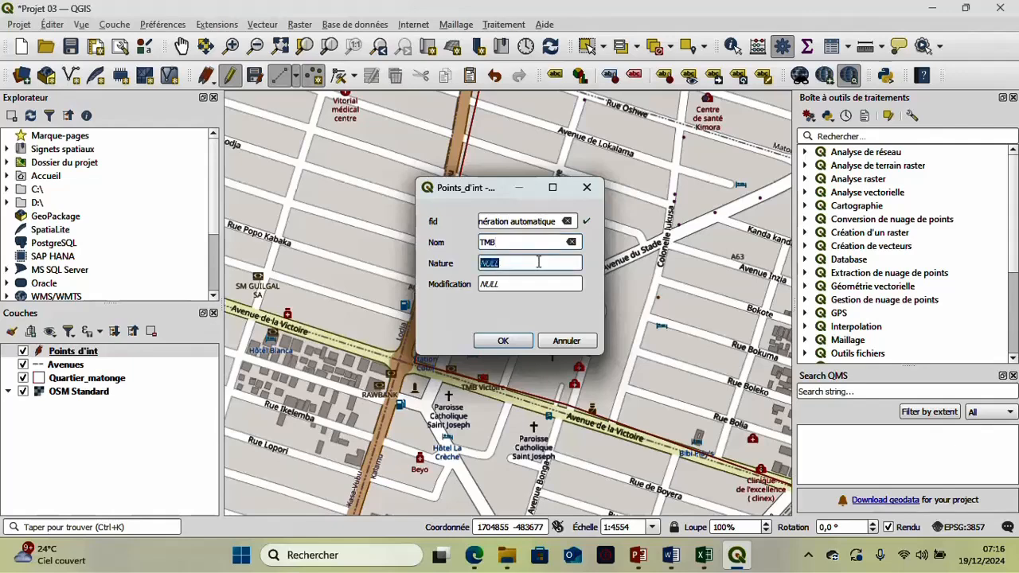
pyautogui.write('Banque')
pyautogui.click(544, 285)
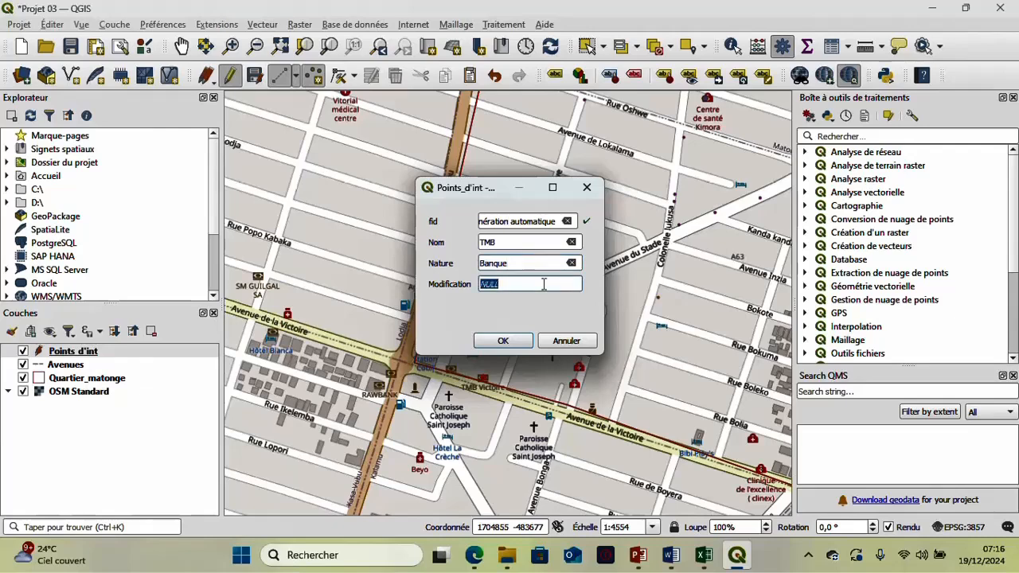
pyautogui.write('19/12/2024')
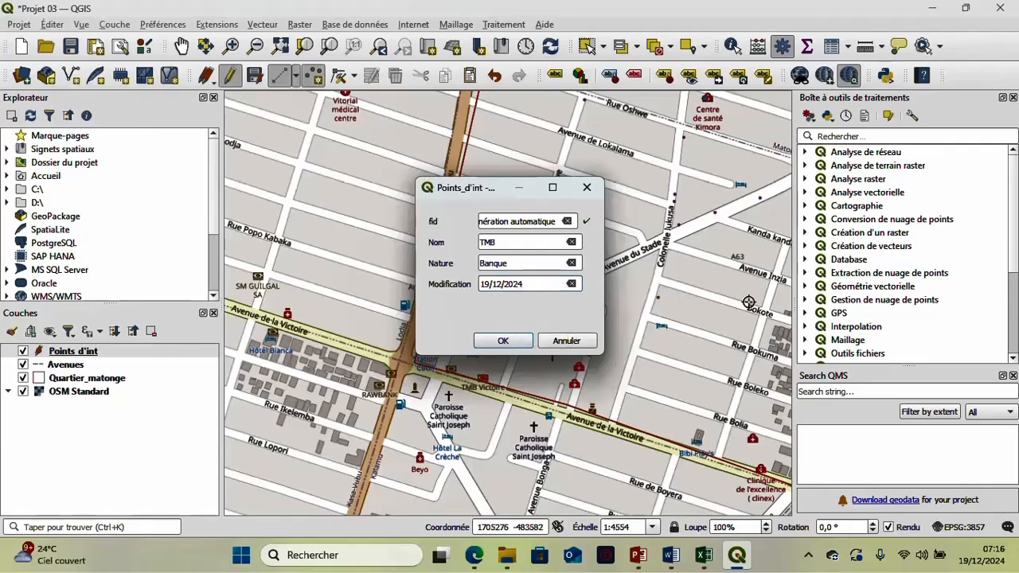
pyautogui.click(518, 342)
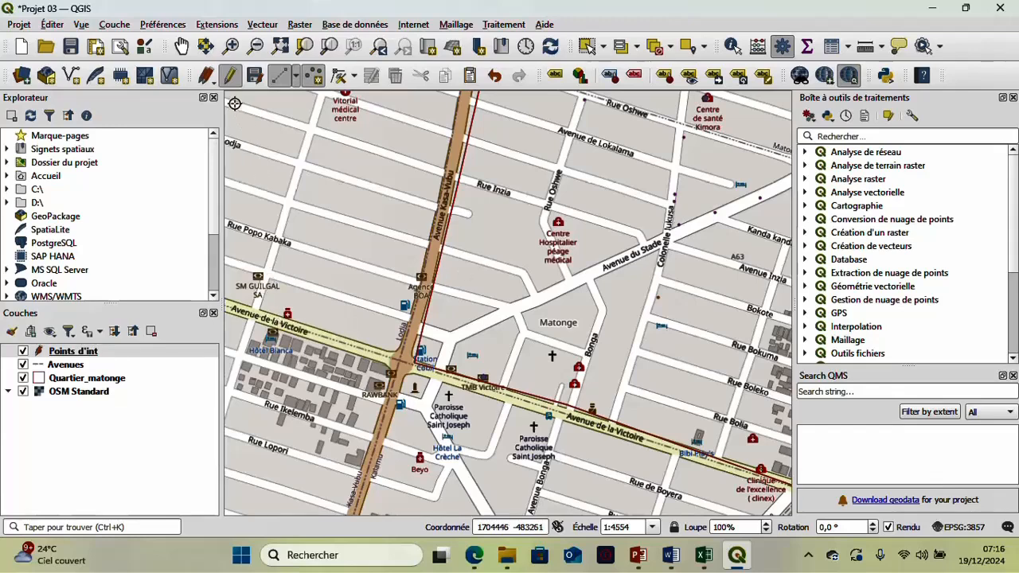
# - End editing of Points_d'int with its changes saved, and hide the OSM Standard base map to view the digitized layers
pyautogui.click(230, 76)
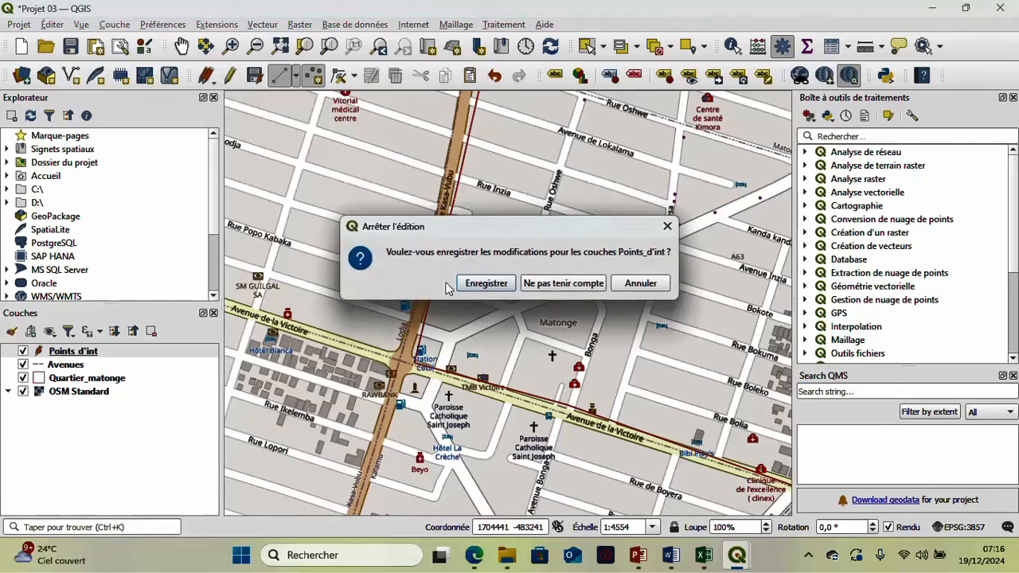
pyautogui.click(478, 285)
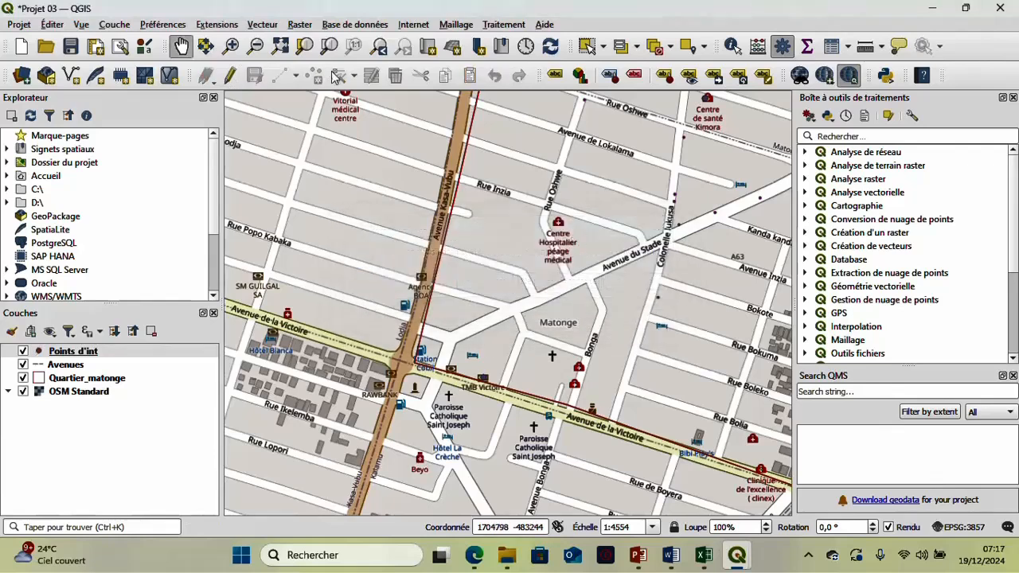
pyautogui.click(22, 392)
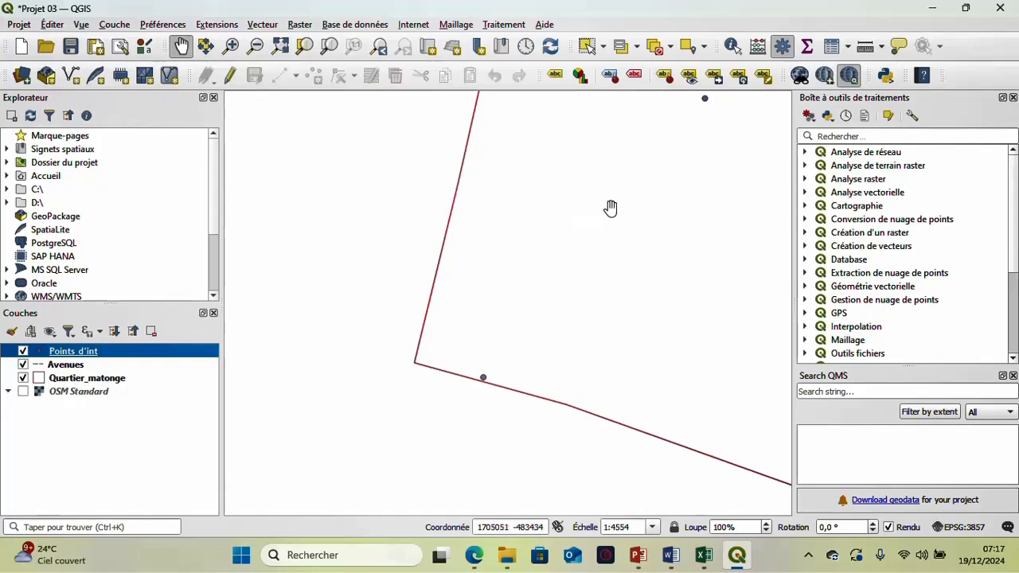
pyautogui.moveTo(624, 184); pyautogui.dragTo(432, 383)
pyautogui.scroll(-1, 428, 288)
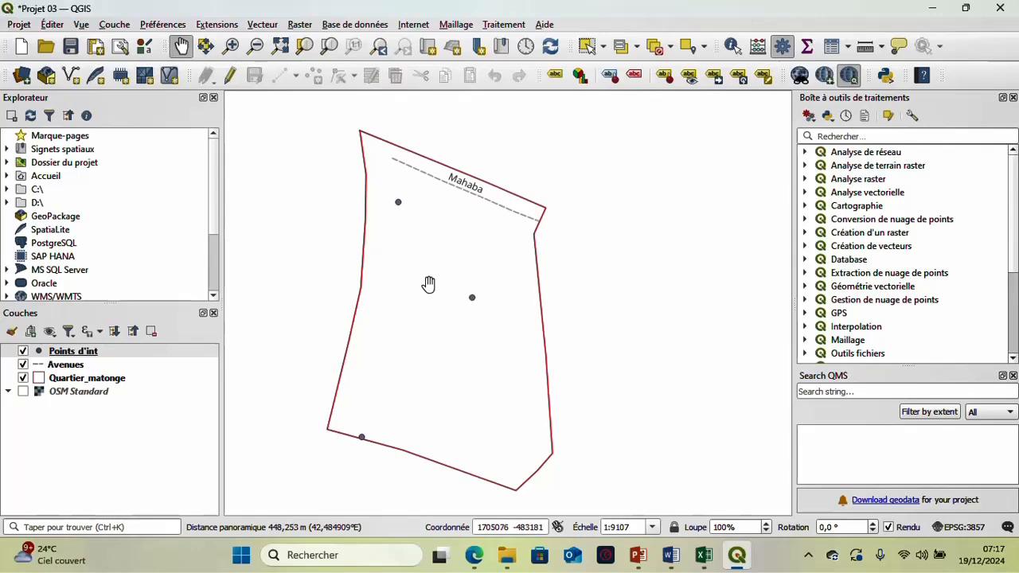
pyautogui.scroll(1, 363, 444)
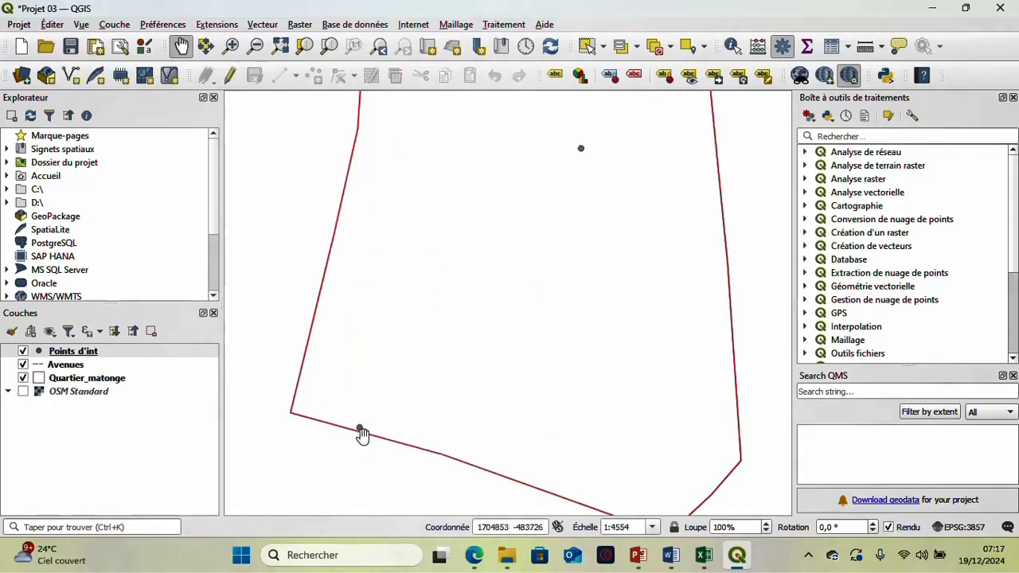
pyautogui.scroll(-2, 430, 317)
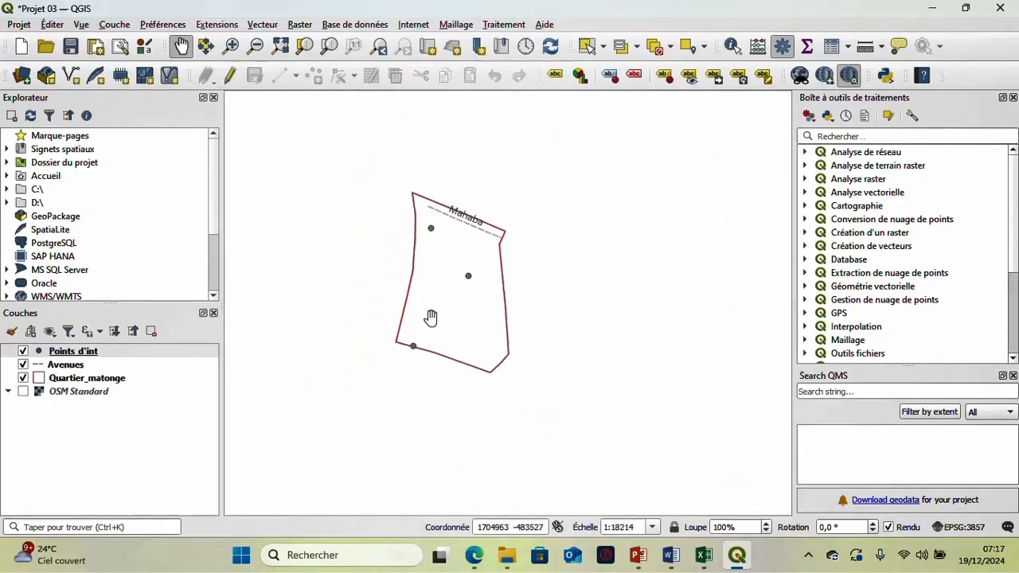
# - Switch the Points_d'int layer's symbology to Catégorisé with the Nature field as its value
pyautogui.rightClick(63, 356)
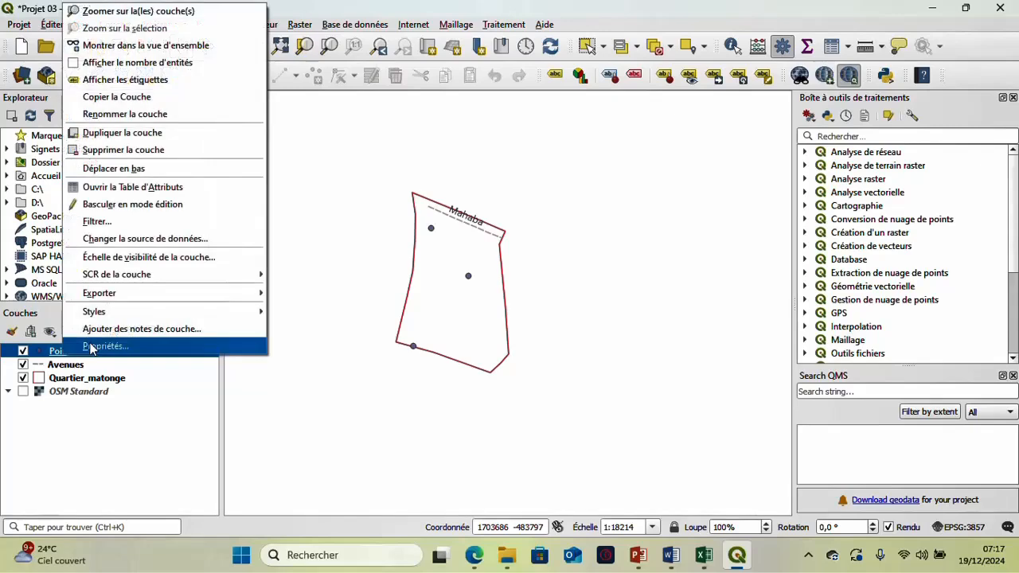
pyautogui.click(92, 348)
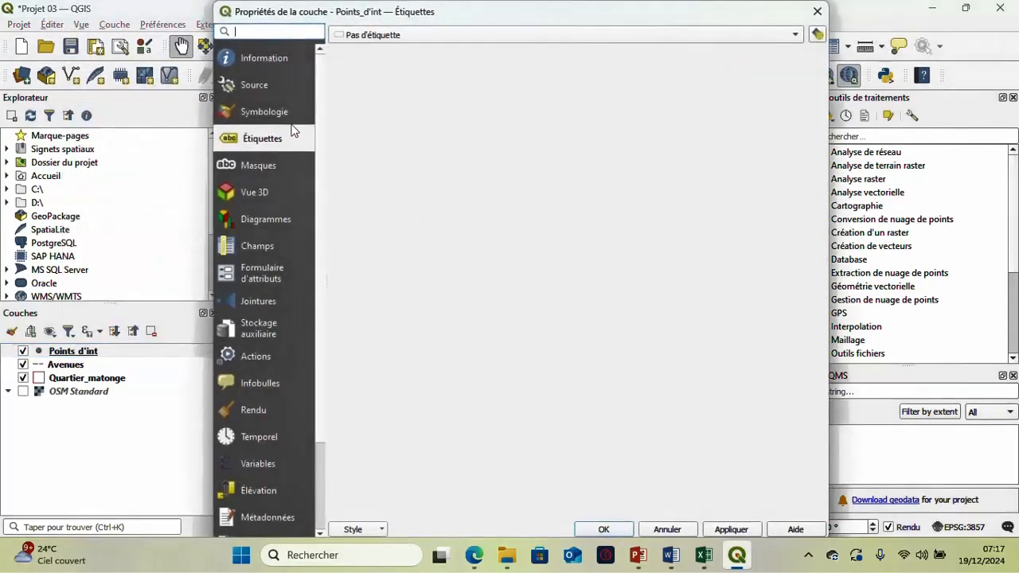
pyautogui.click(271, 113)
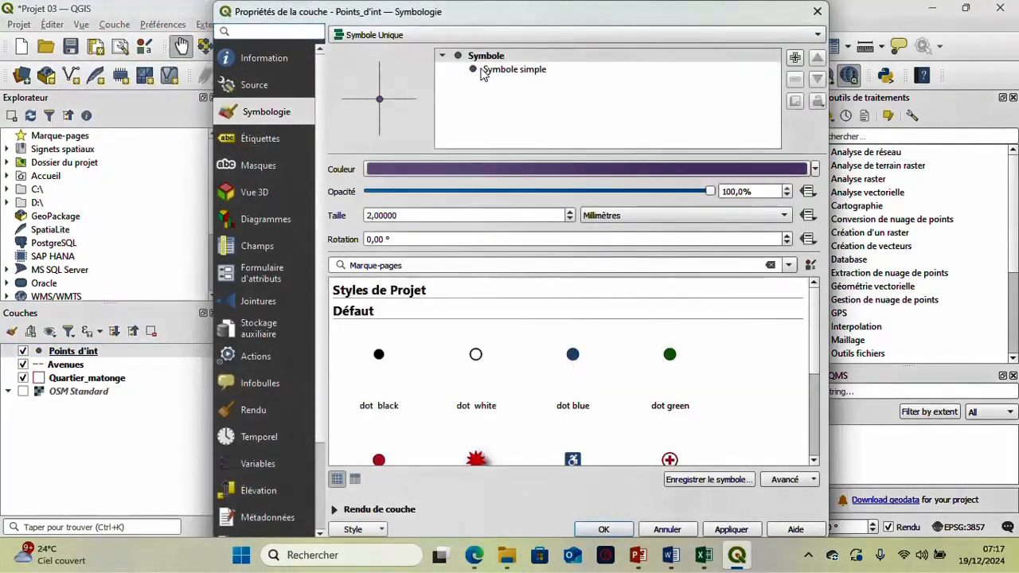
pyautogui.click(481, 70)
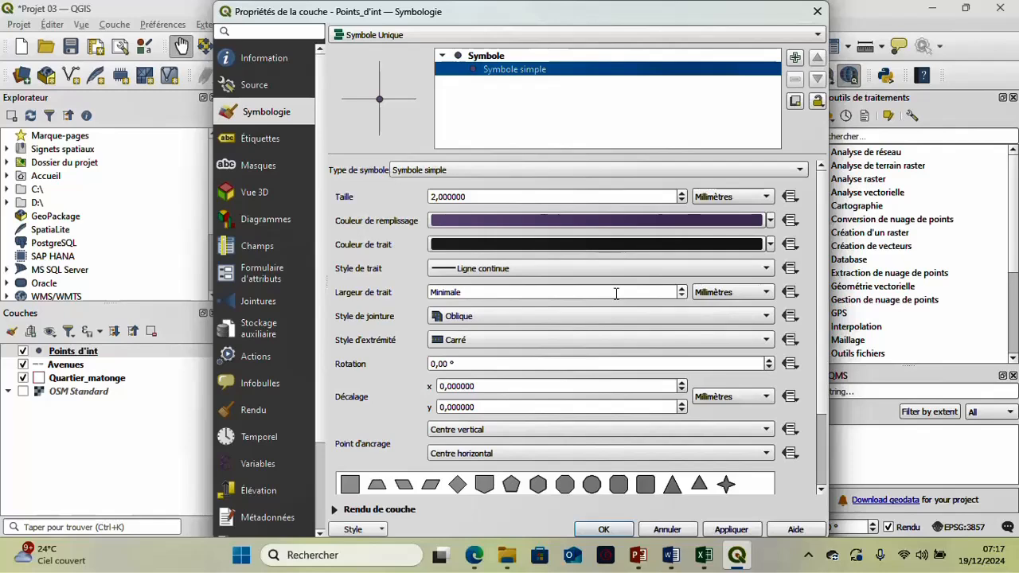
pyautogui.click(528, 35)
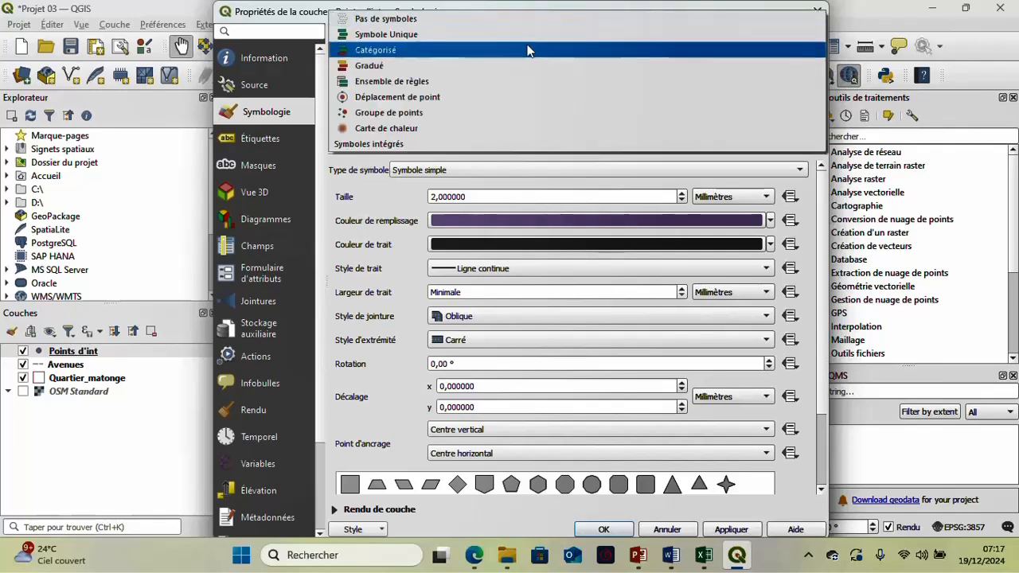
pyautogui.click(528, 50)
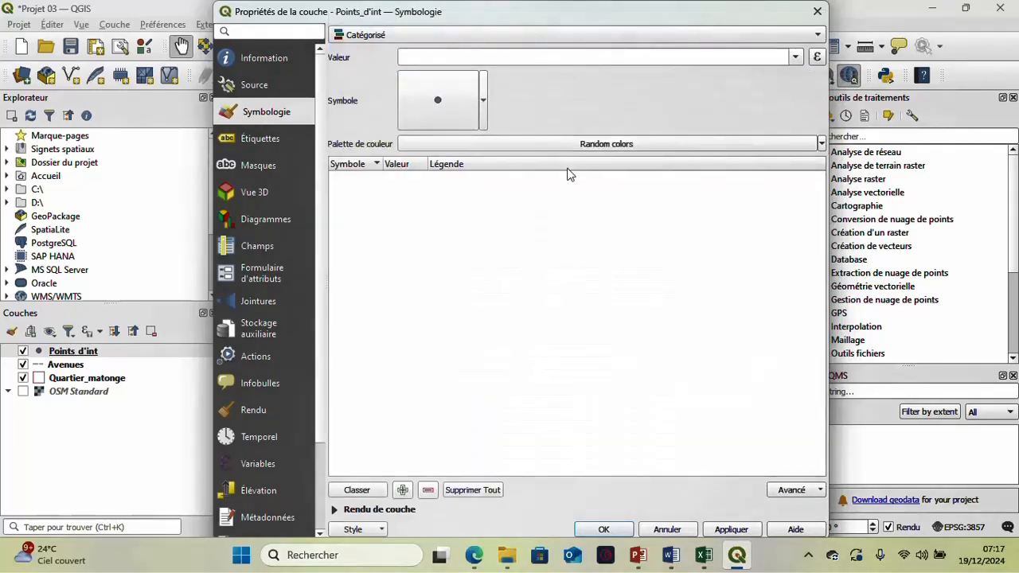
pyautogui.click(795, 57)
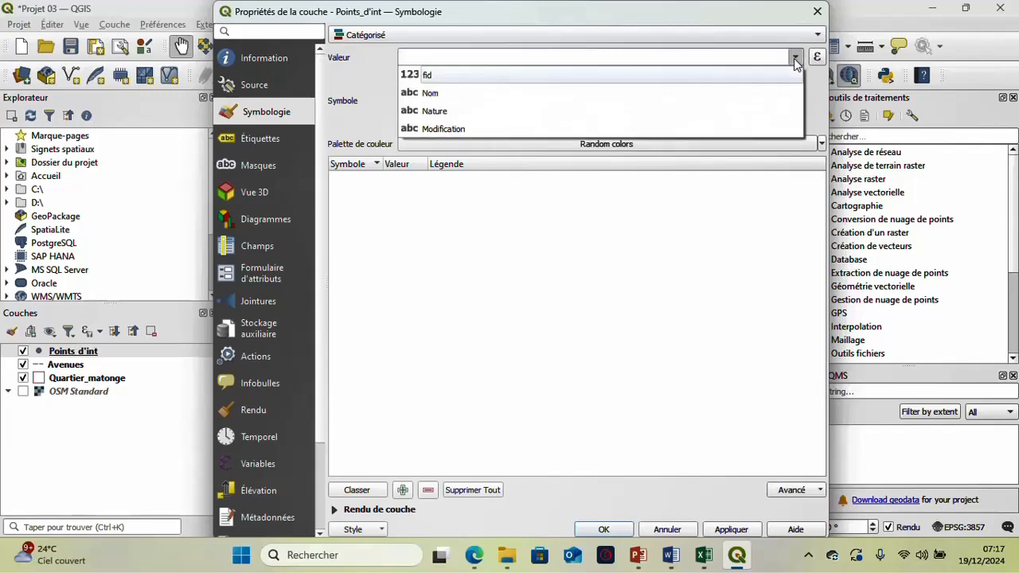
pyautogui.click(758, 114)
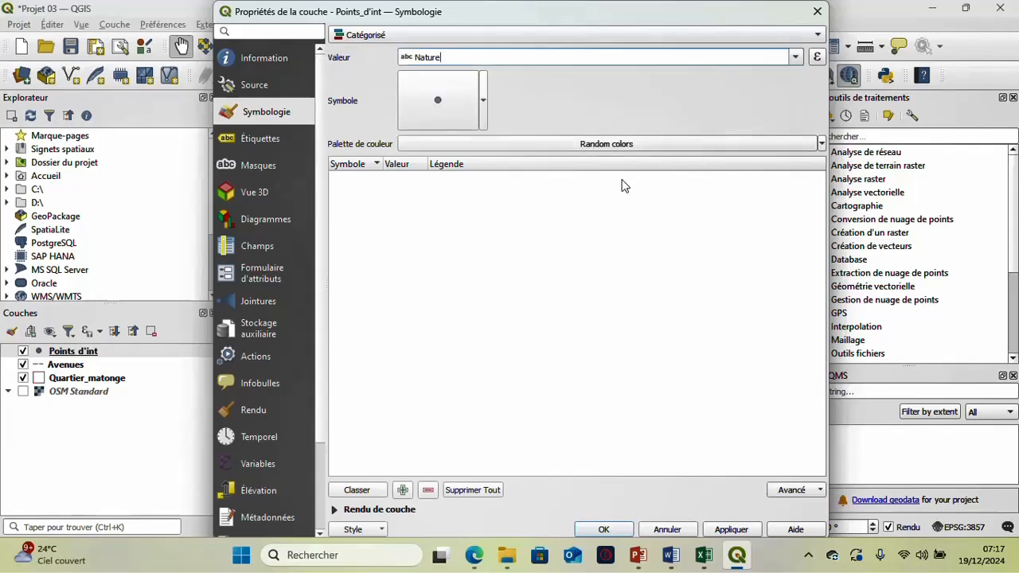
# - Classify the points by their Nature values and delete the catch-all category for all other values
pyautogui.click(375, 491)
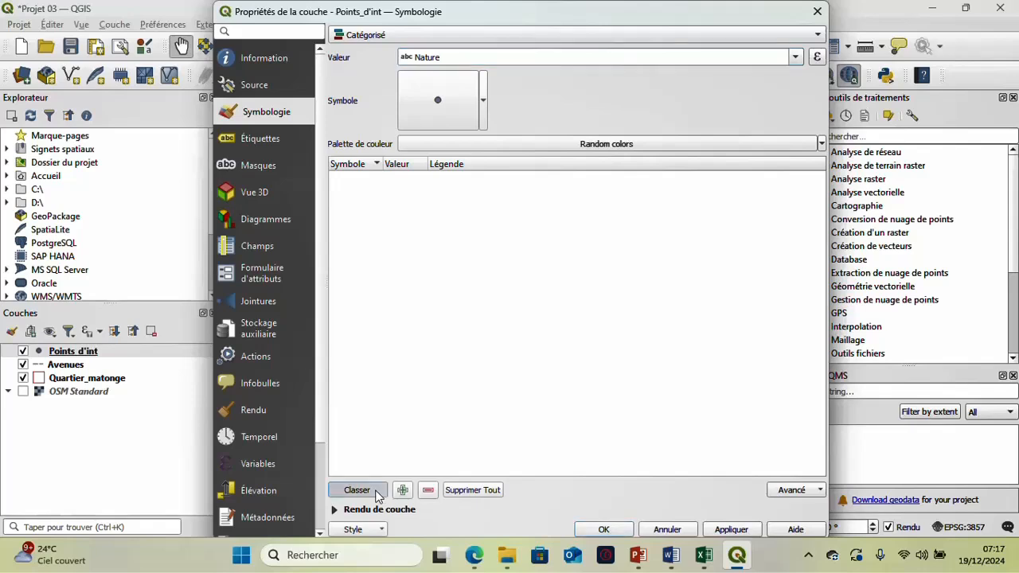
pyautogui.click(415, 219)
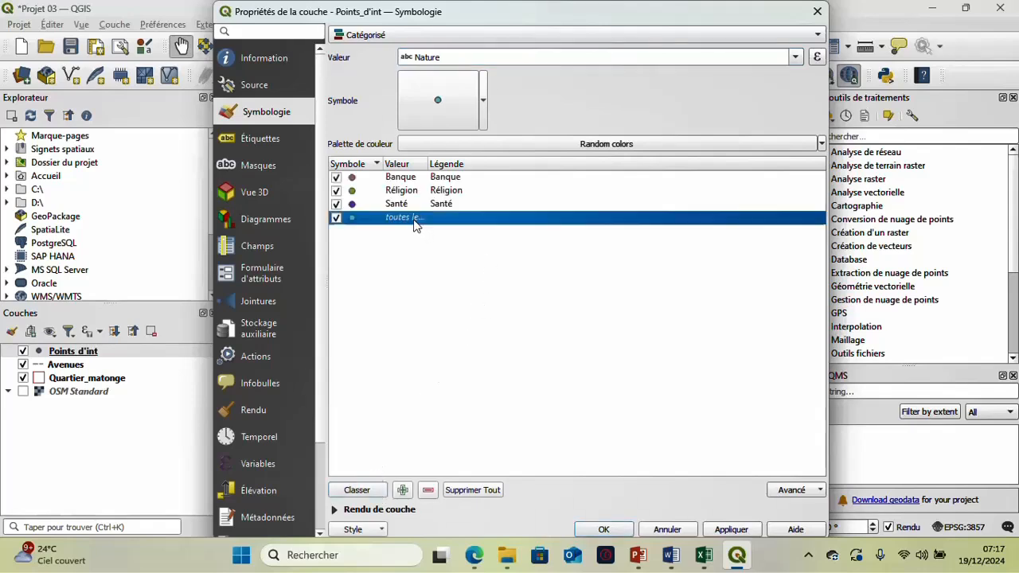
pyautogui.click(432, 491)
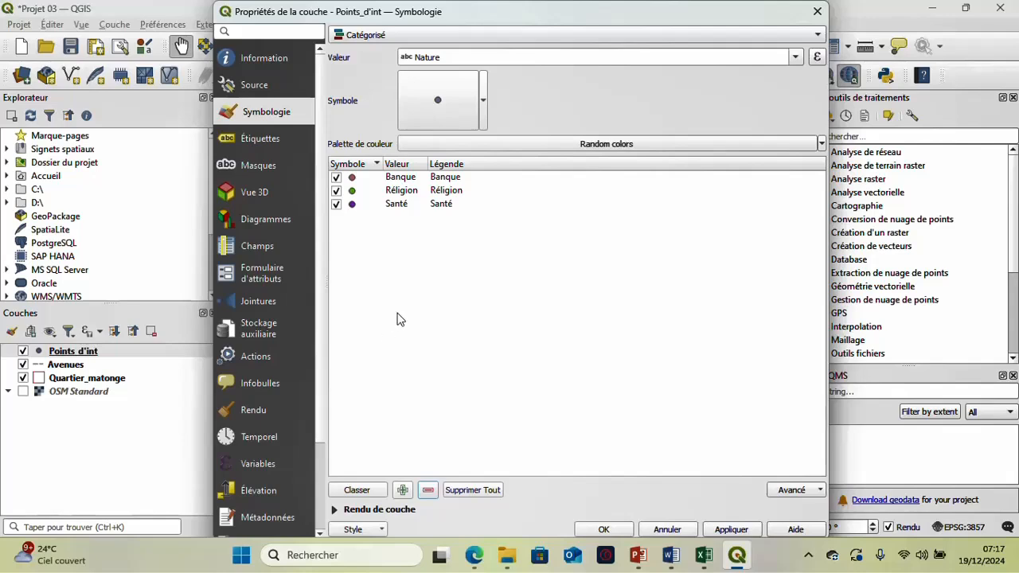
# - Assign the preset dot white symbol to the Banque category
pyautogui.click(344, 176)
pyautogui.doubleClick(343, 176)
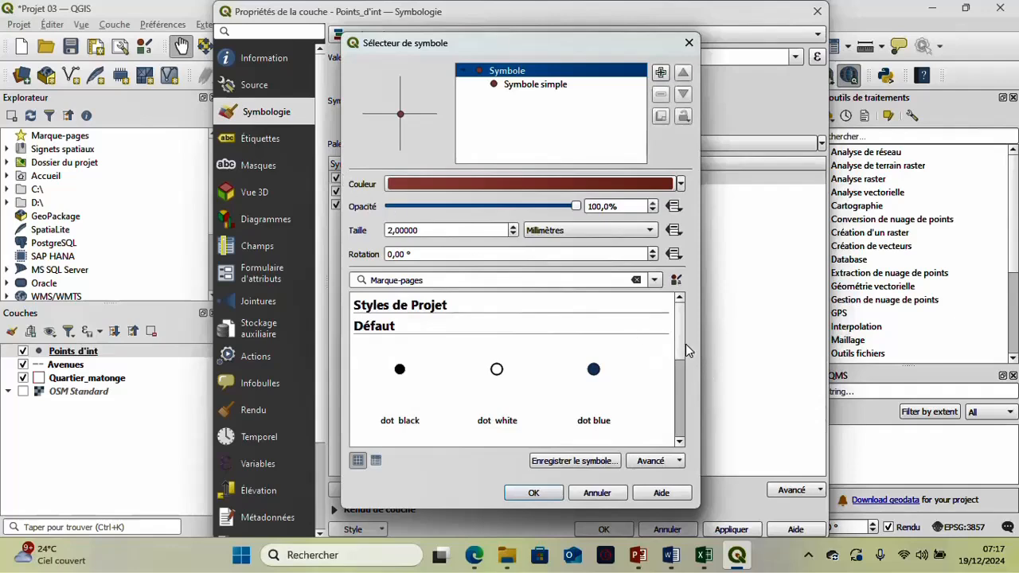
pyautogui.moveTo(577, 42); pyautogui.dragTo(548, 48)
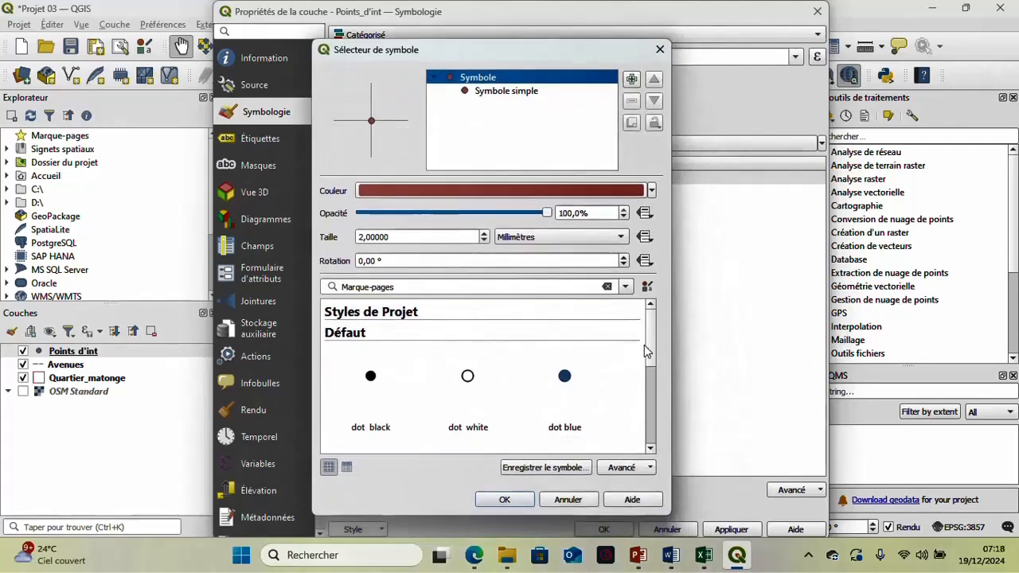
pyautogui.scroll(-4, 651, 382)
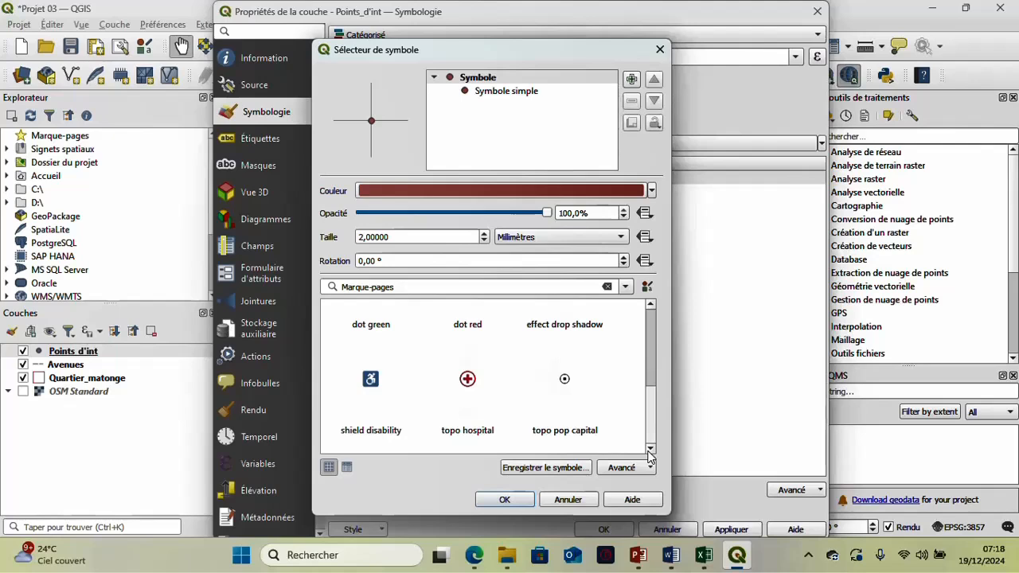
pyautogui.scroll(2, 643, 393)
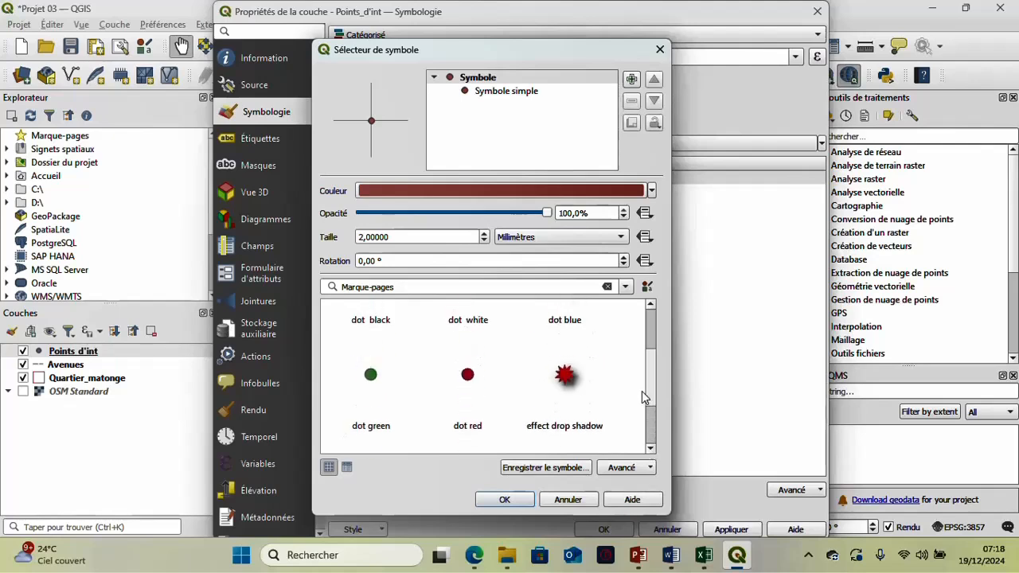
pyautogui.scroll(2, 642, 386)
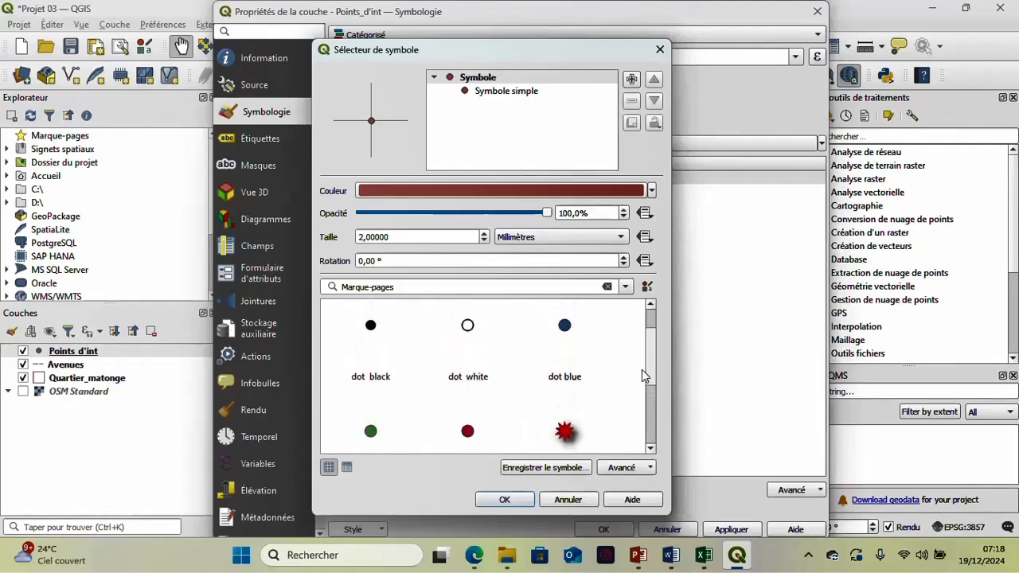
pyautogui.scroll(-4, 641, 355)
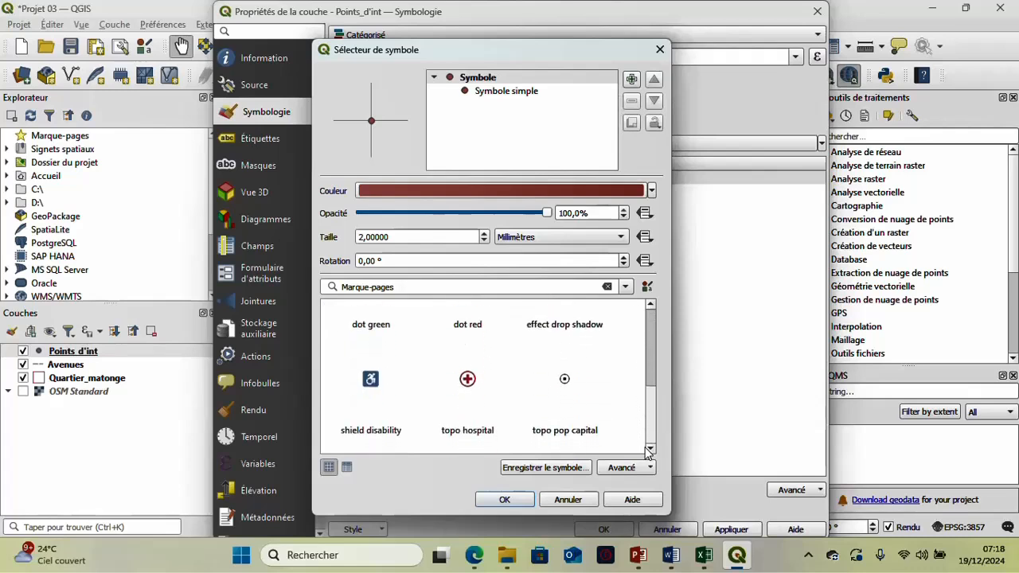
pyautogui.scroll(4, 647, 447)
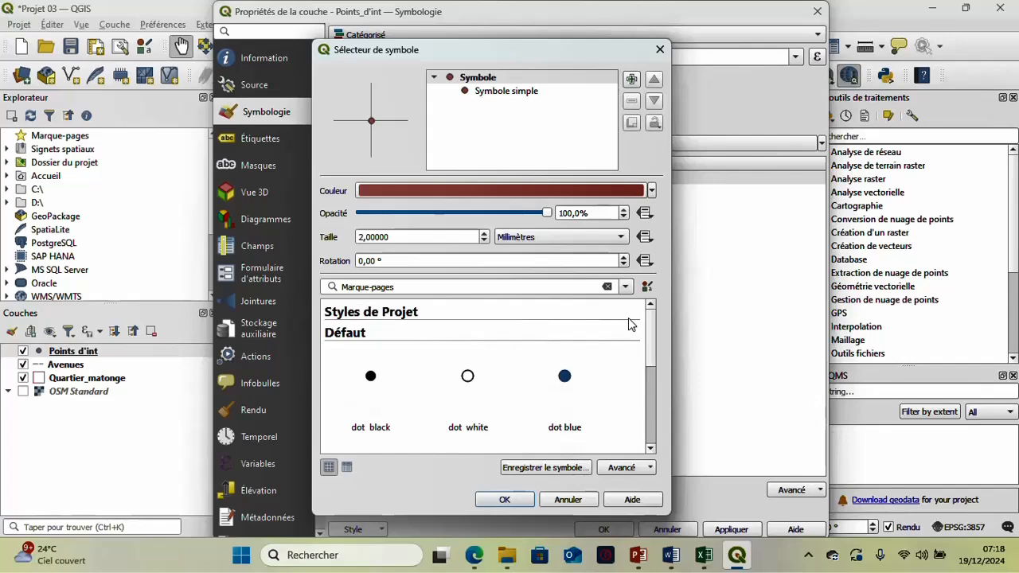
pyautogui.moveTo(612, 366)
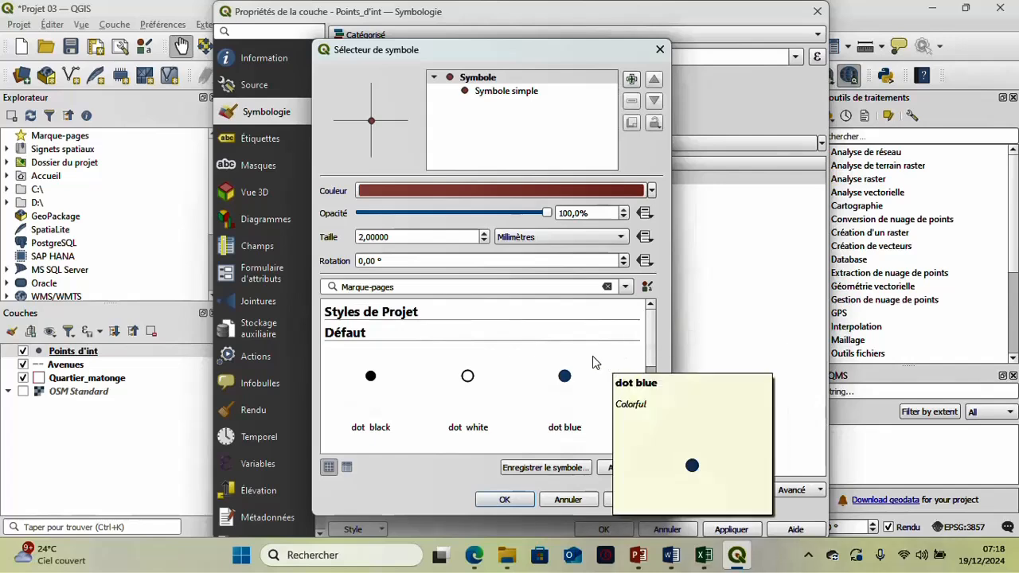
pyautogui.click(475, 382)
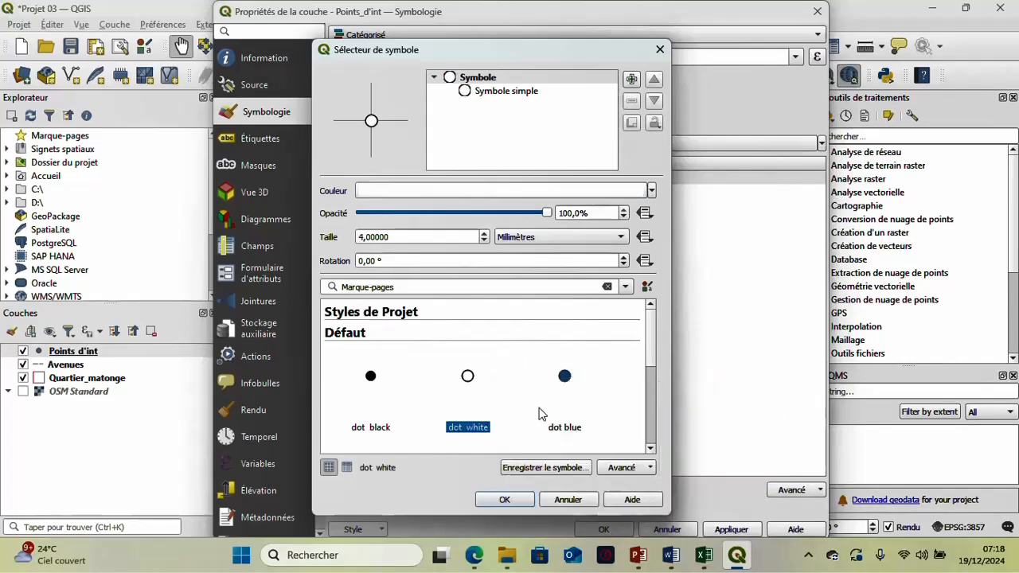
# - Set the Banque symbol's size to 3 millimetres and confirm the symbol
pyautogui.click(483, 239)
pyautogui.click(483, 240)
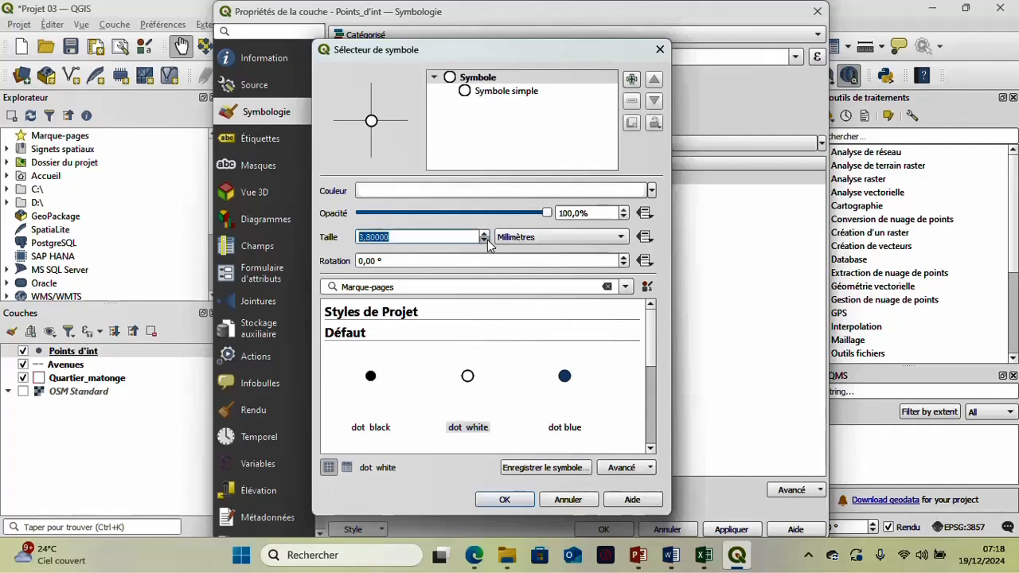
pyautogui.click(484, 241)
pyautogui.click(484, 240)
pyautogui.click(484, 241)
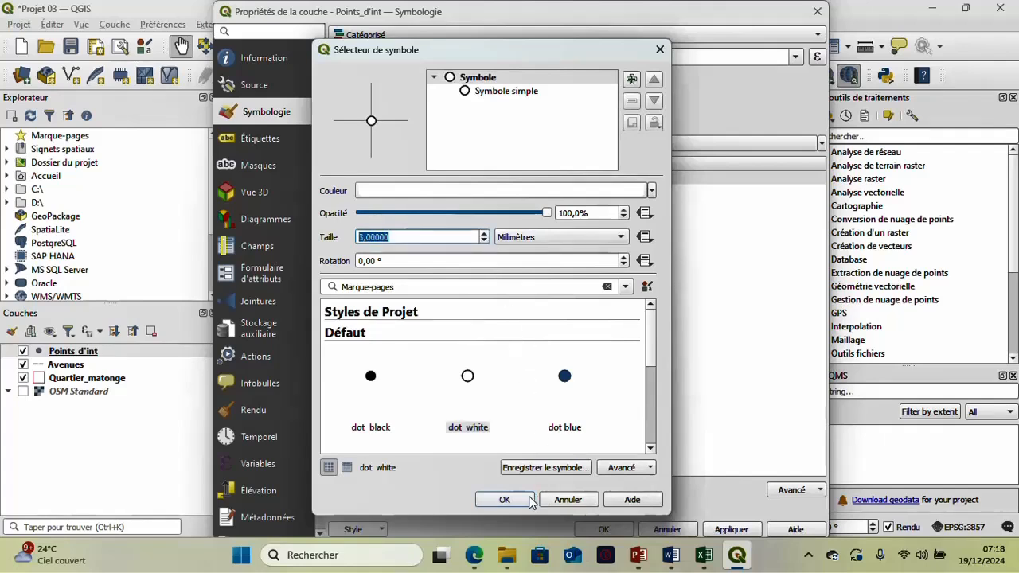
pyautogui.click(504, 499)
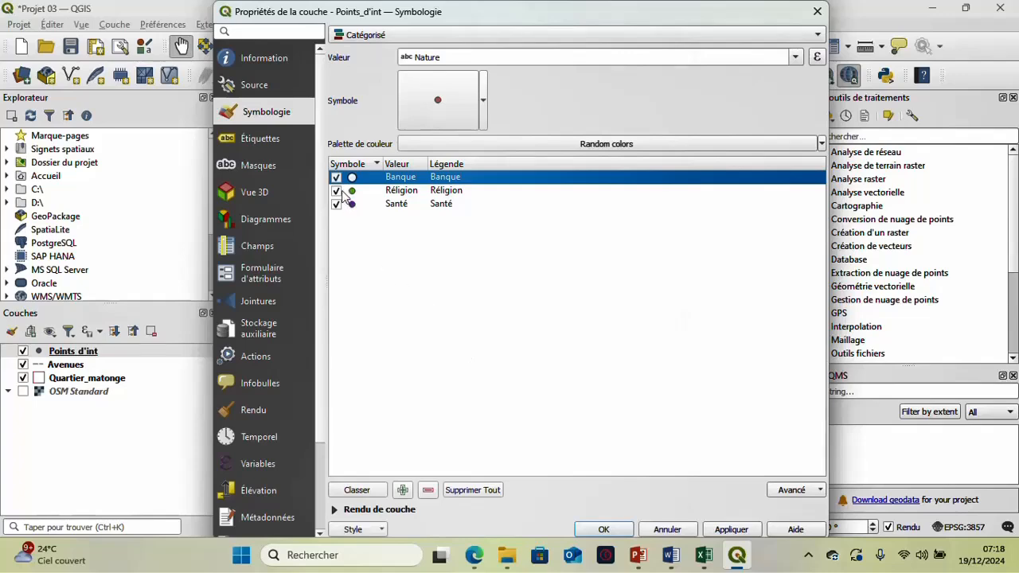
# - Change the fill colour of the Réligion category's simple marker to a dark green
pyautogui.doubleClick(342, 193)
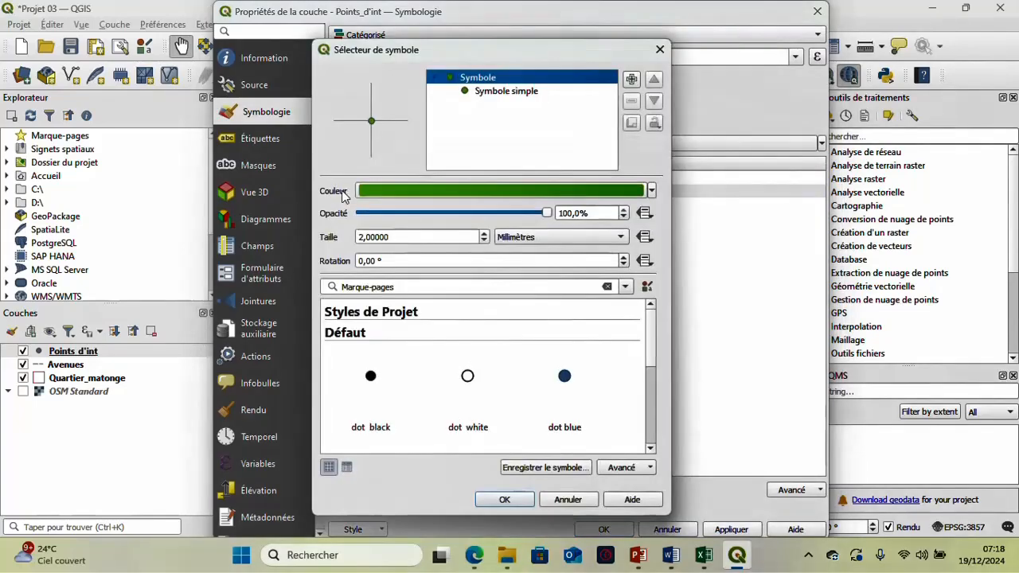
pyautogui.click(498, 93)
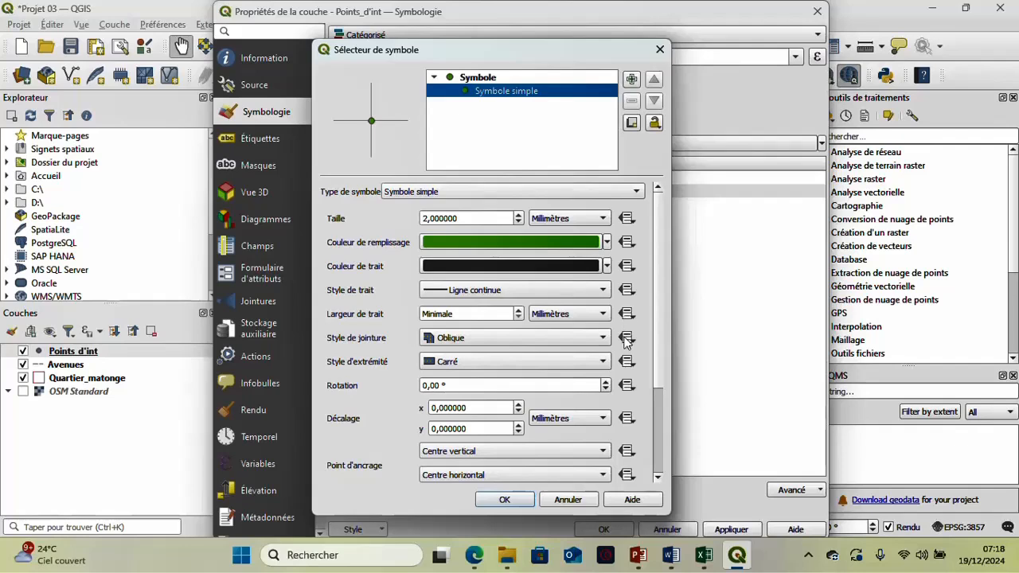
pyautogui.click(607, 242)
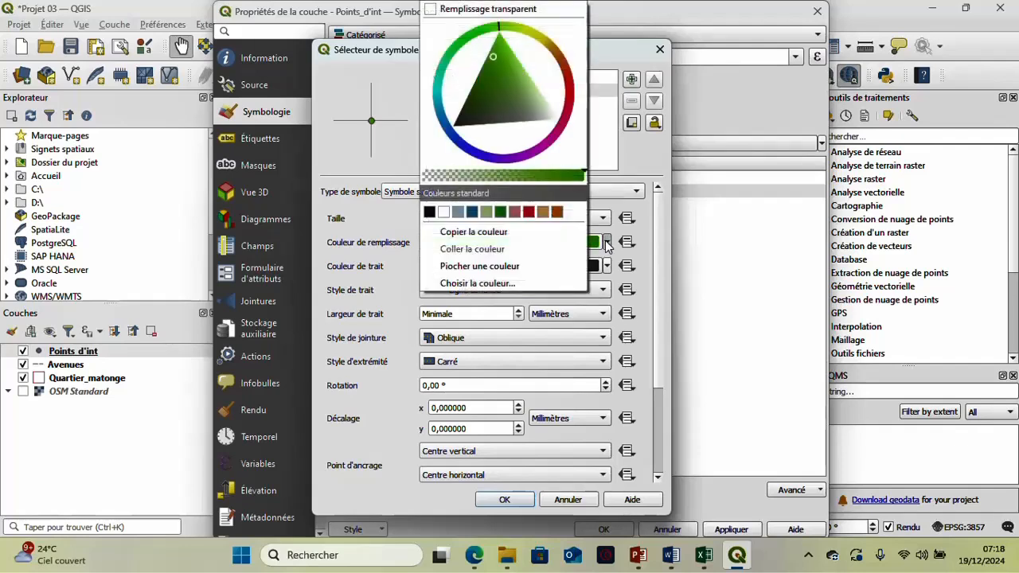
pyautogui.click(519, 80)
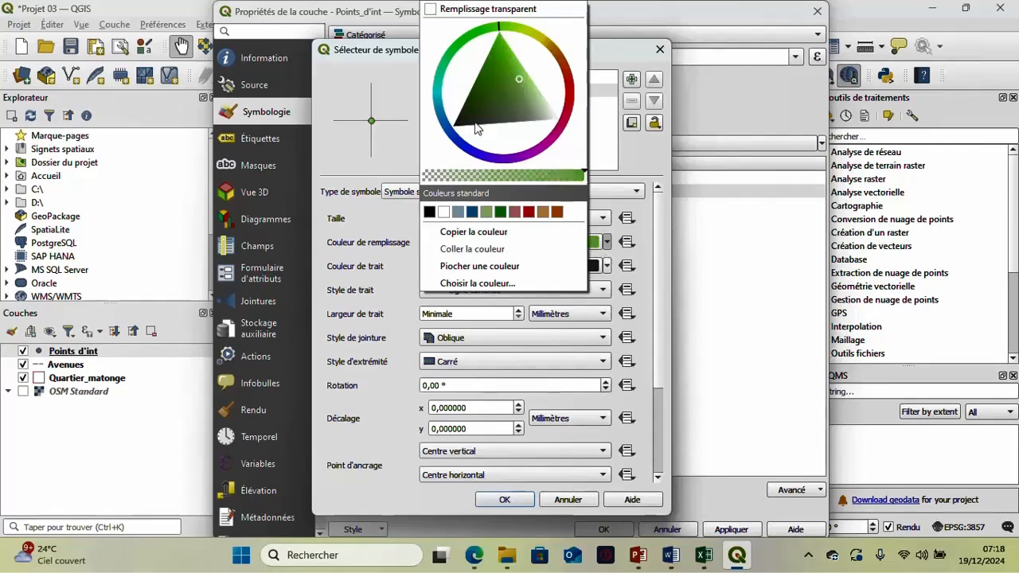
pyautogui.click(475, 91)
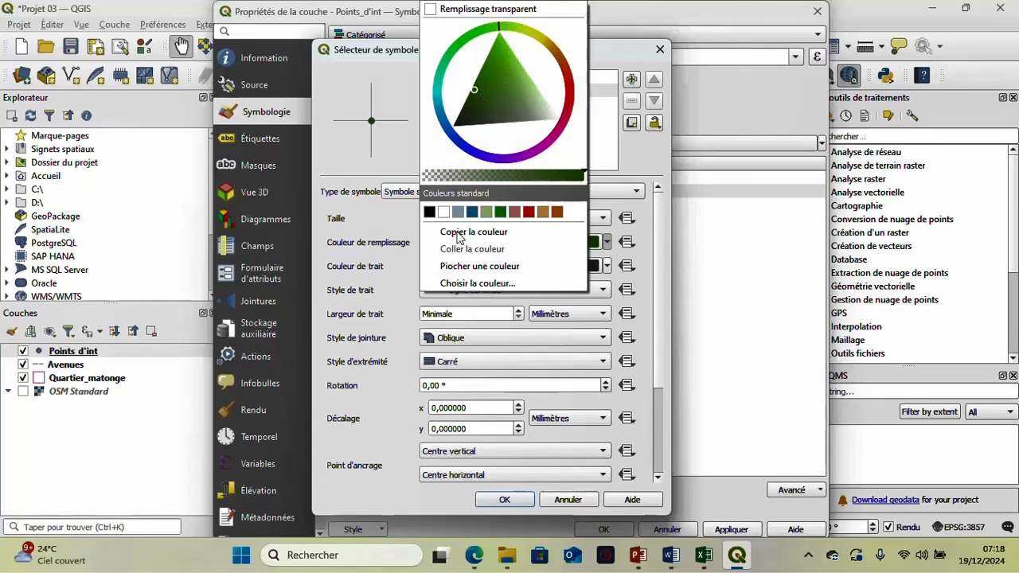
pyautogui.click(414, 352)
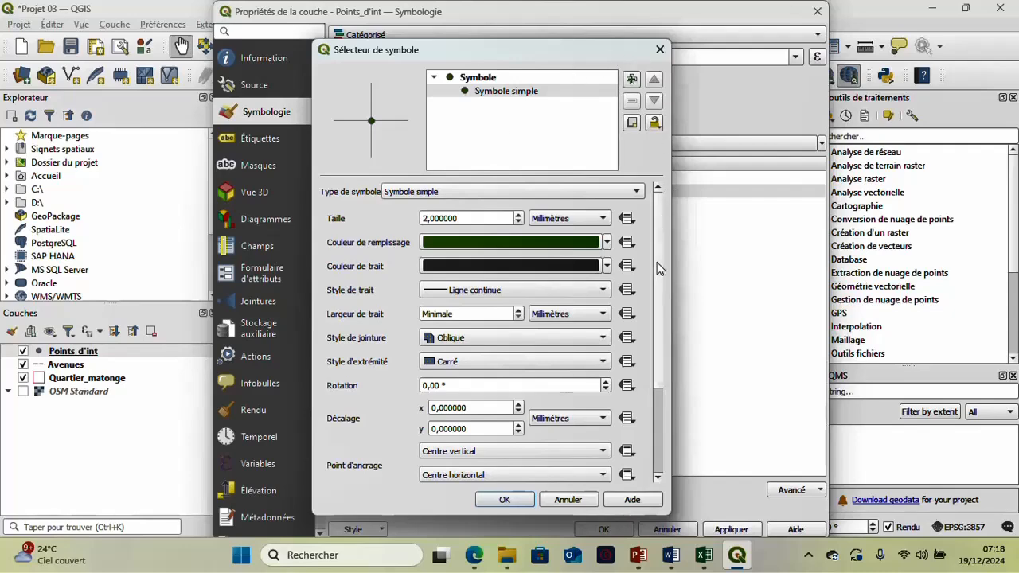
# - Give the Réligion category's marker a five-pointed star shape and confirm the symbol
pyautogui.moveTo(657, 262); pyautogui.dragTo(660, 392)
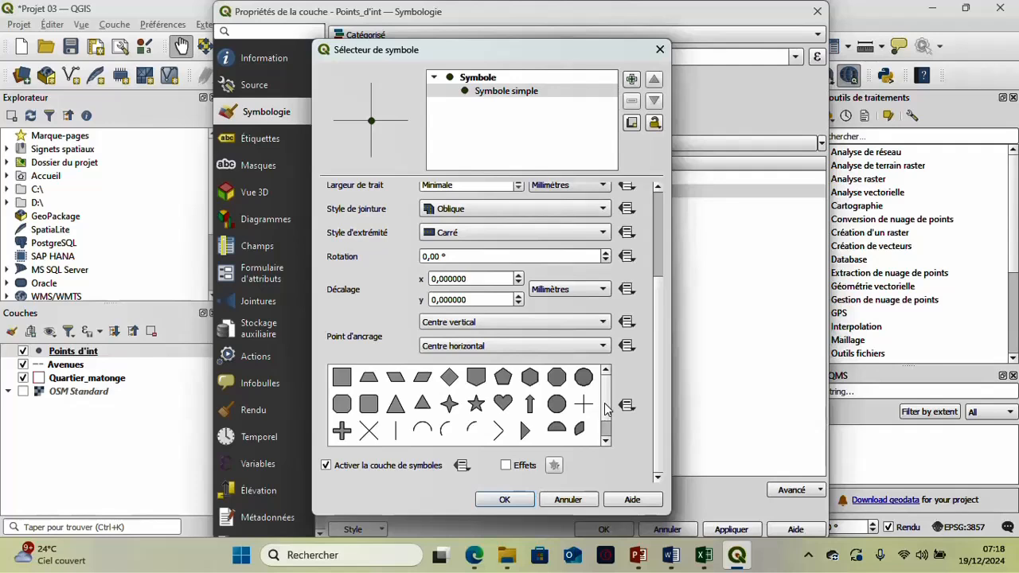
pyautogui.scroll(-1, 610, 422)
pyautogui.scroll(-1, 610, 426)
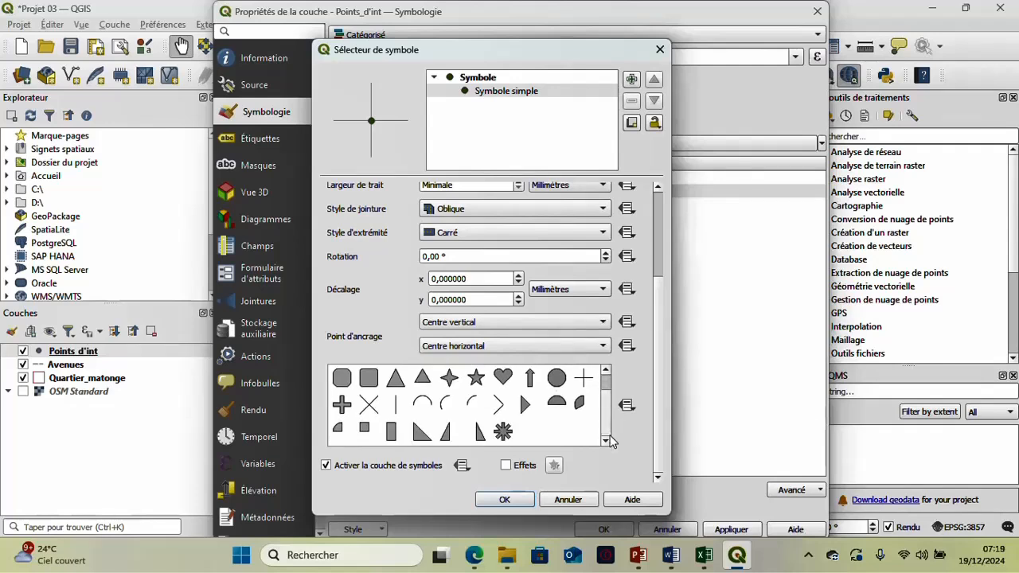
pyautogui.scroll(1, 608, 411)
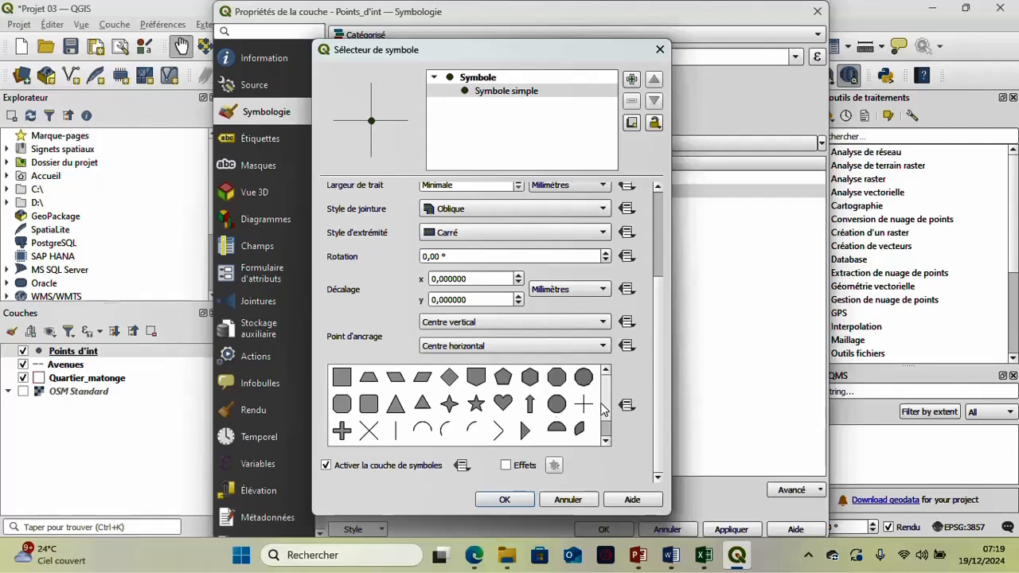
pyautogui.scroll(-1, 599, 418)
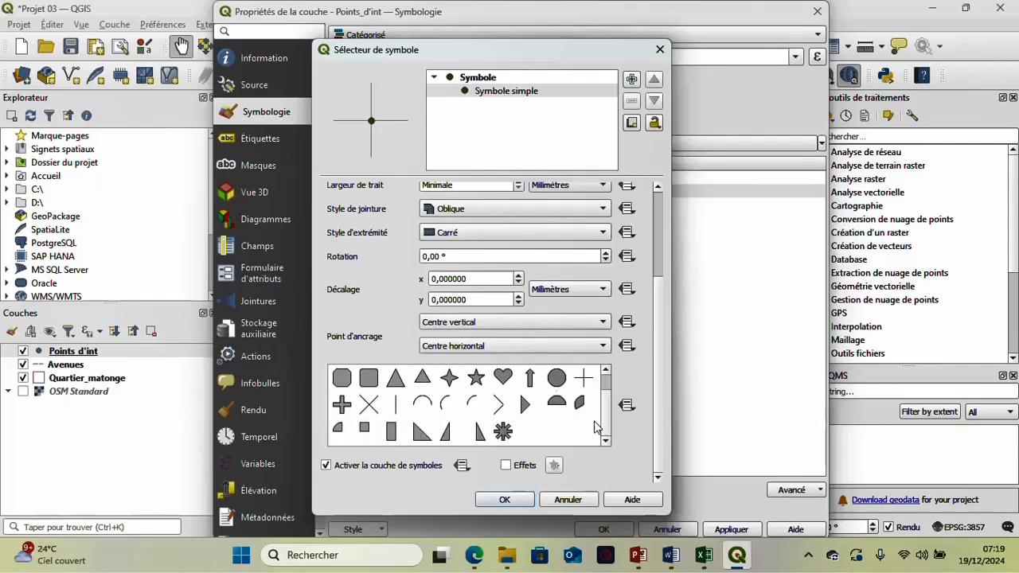
pyautogui.click(480, 379)
pyautogui.click(510, 93)
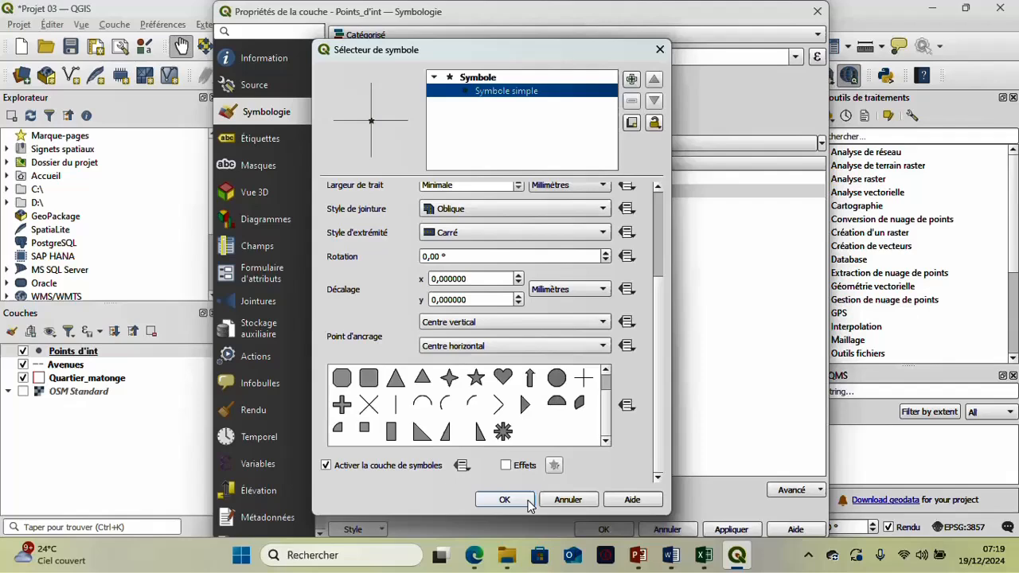
pyautogui.click(504, 499)
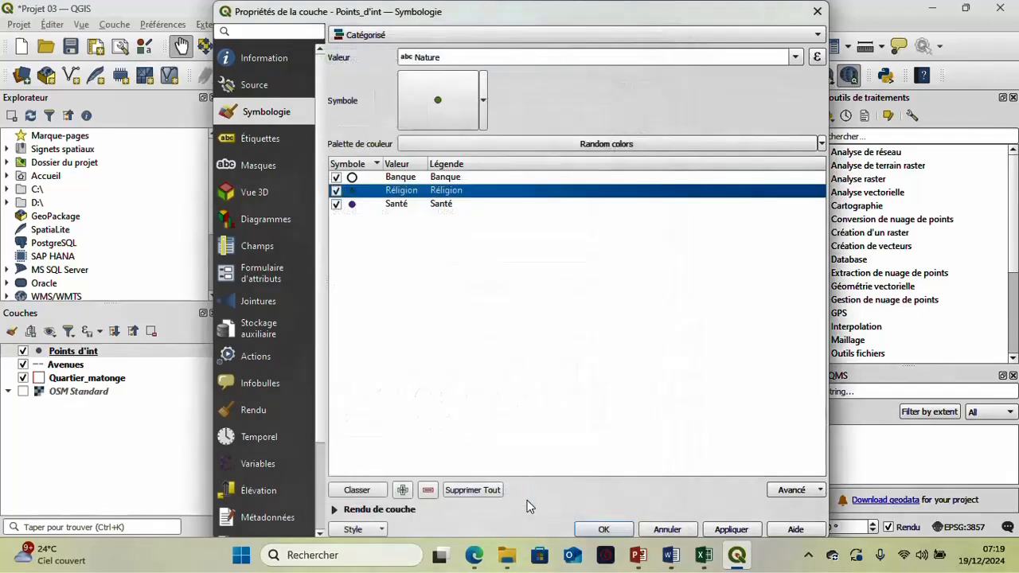
# - Assign the preset topo hospital symbol to the Santé category
pyautogui.doubleClick(343, 206)
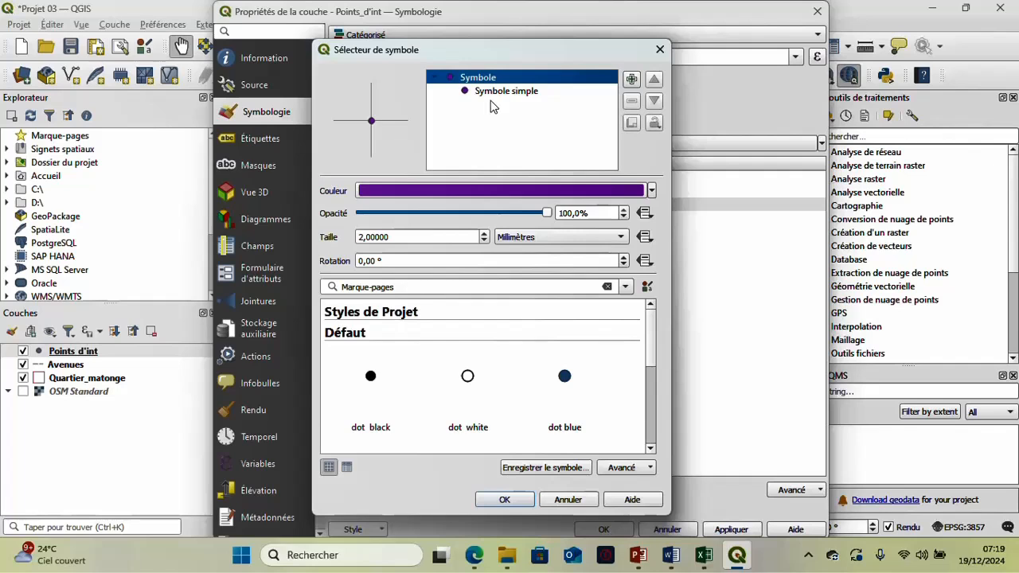
pyautogui.moveTo(648, 349); pyautogui.dragTo(649, 446)
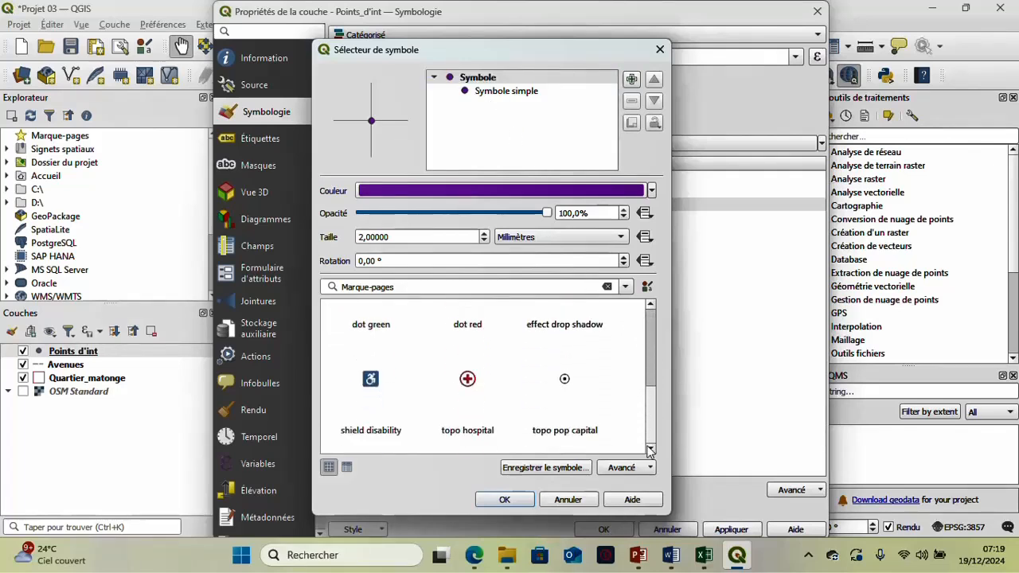
pyautogui.click(468, 379)
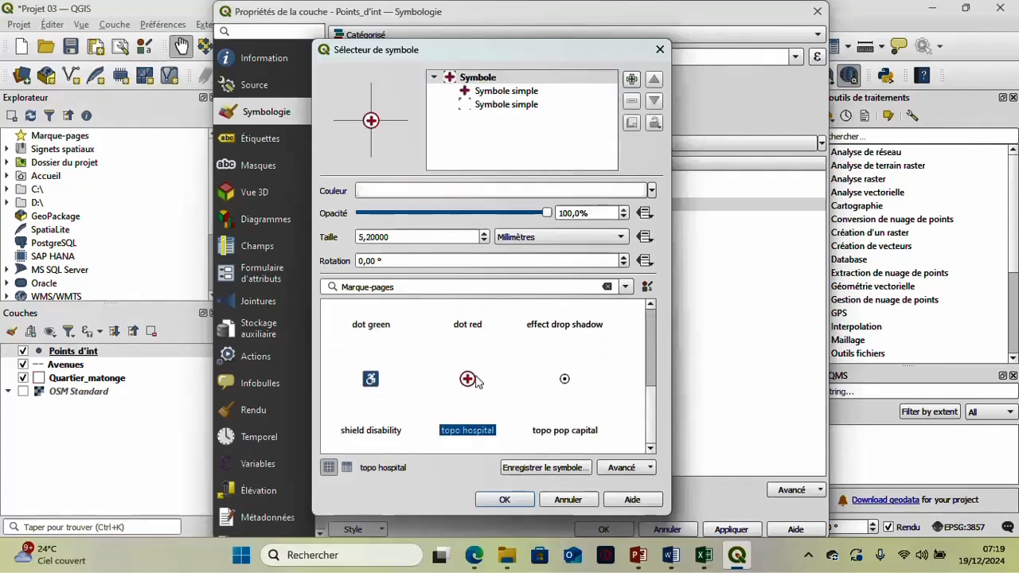
# - Reduce the Santé symbol's cross to 2.6 mm and its surrounding circle to 4.6 mm, and confirm the symbol
pyautogui.click(534, 93)
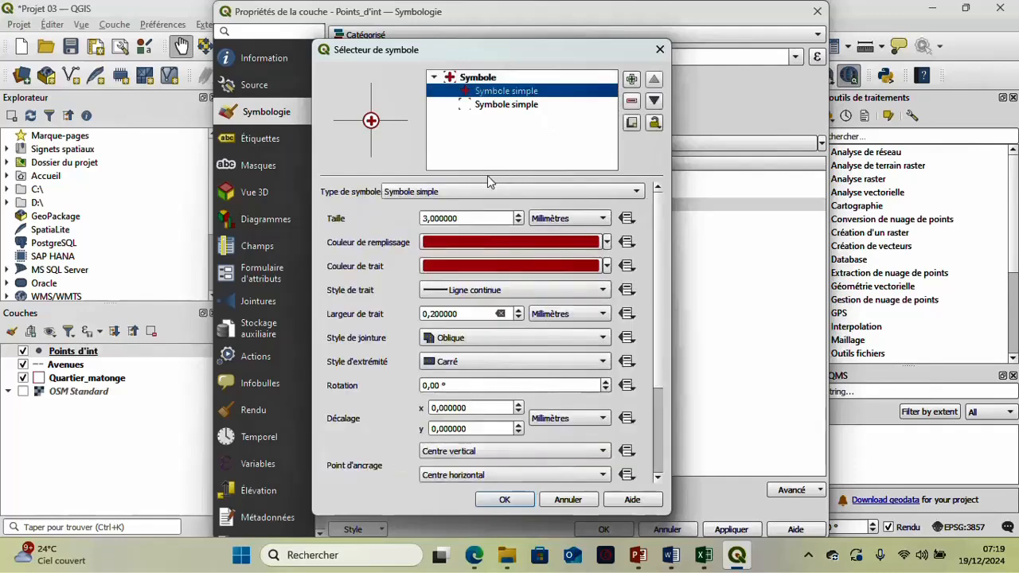
pyautogui.click(519, 222)
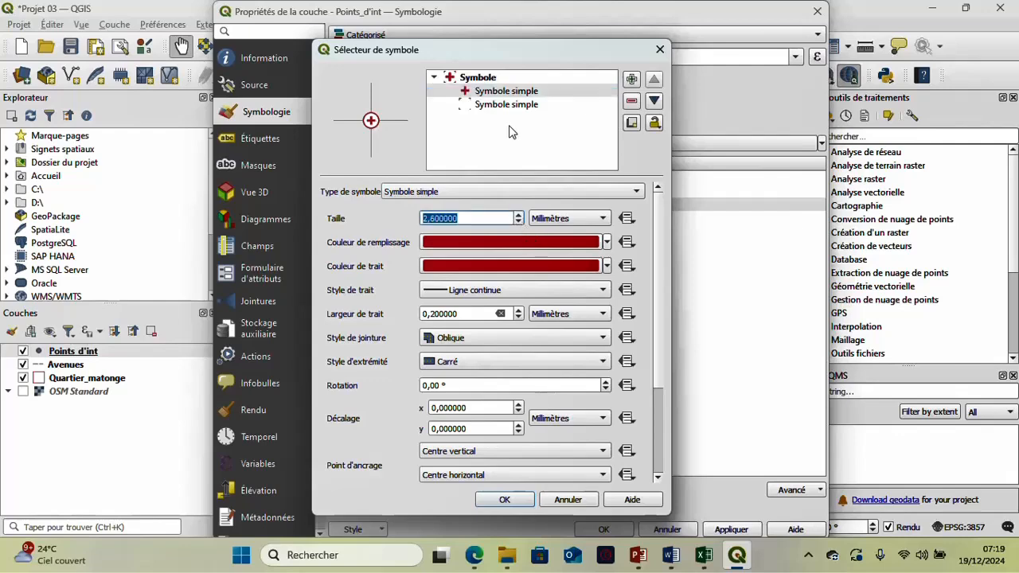
pyautogui.click(510, 105)
pyautogui.click(518, 222)
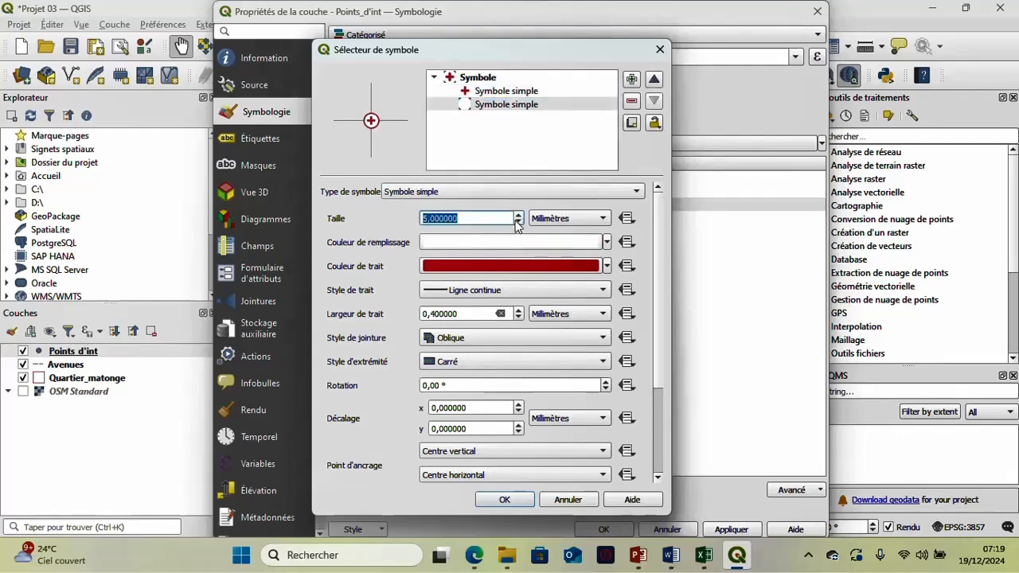
pyautogui.click(518, 223)
pyautogui.click(518, 223)
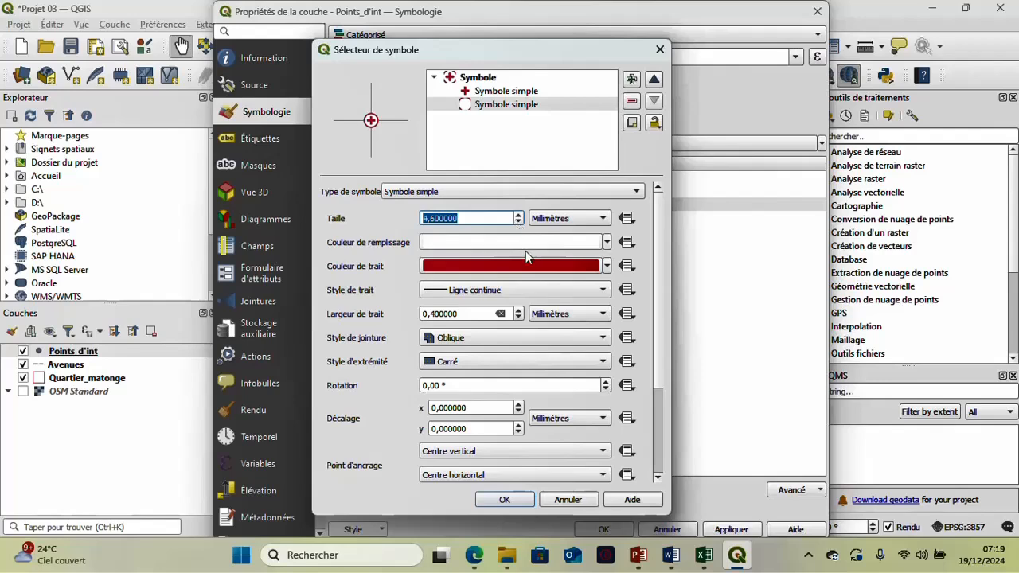
pyautogui.click(504, 499)
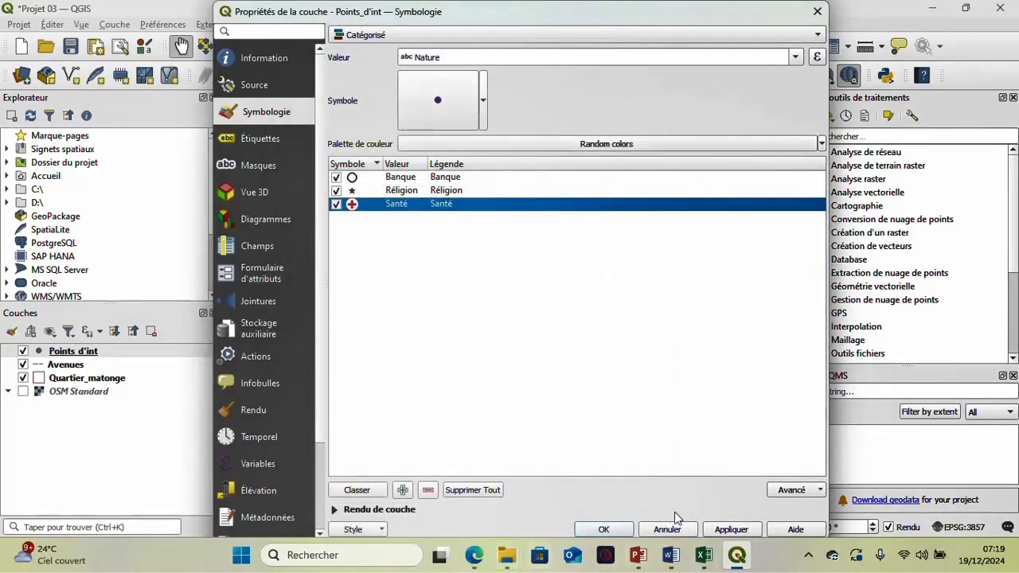
# - Apply the categorized symbology to Points_d'int, close the layer properties and inspect the new symbols up close on the map
pyautogui.click(748, 532)
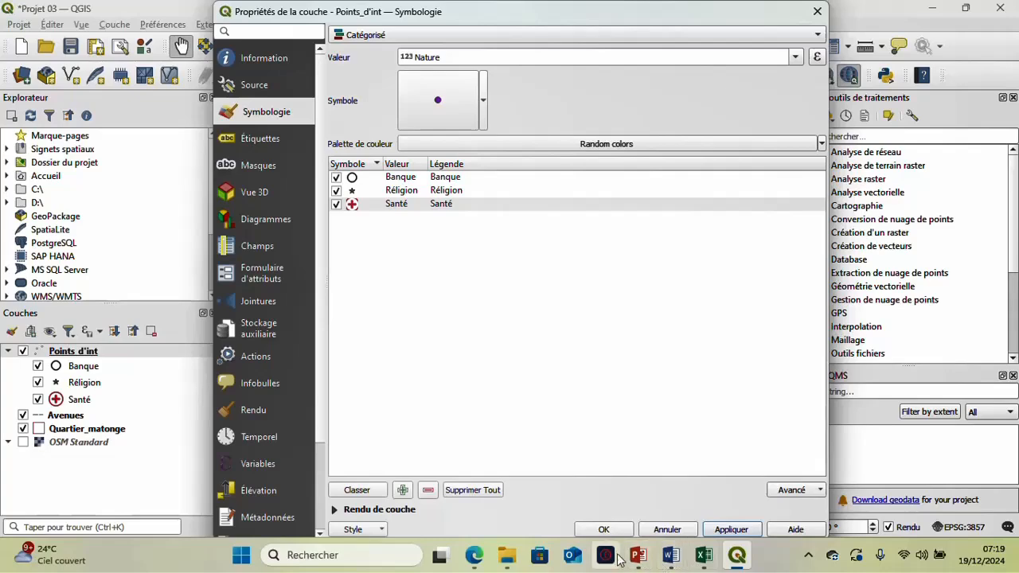
pyautogui.click(606, 529)
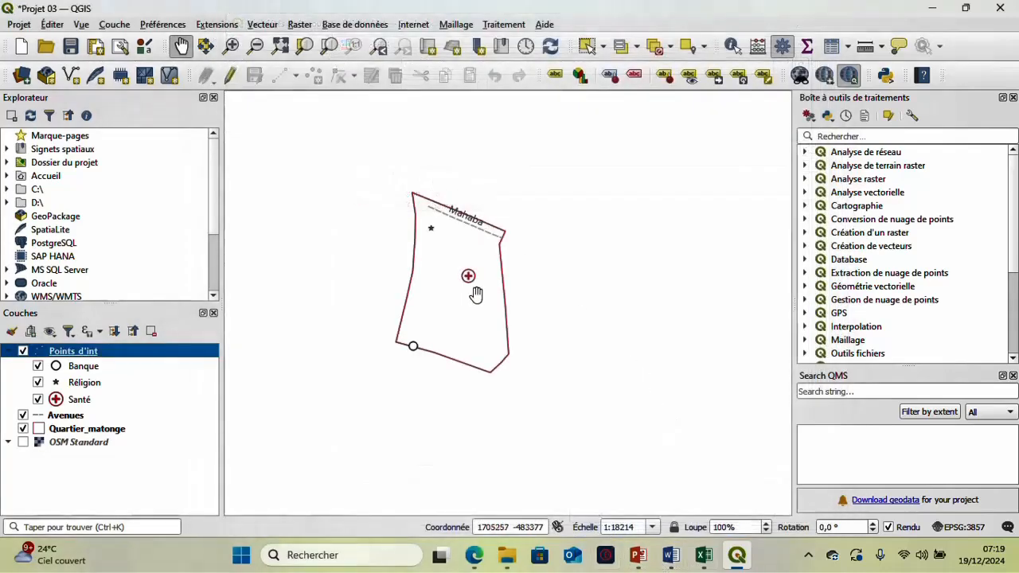
pyautogui.scroll(1, 475, 295)
pyautogui.moveTo(426, 231); pyautogui.dragTo(425, 312)
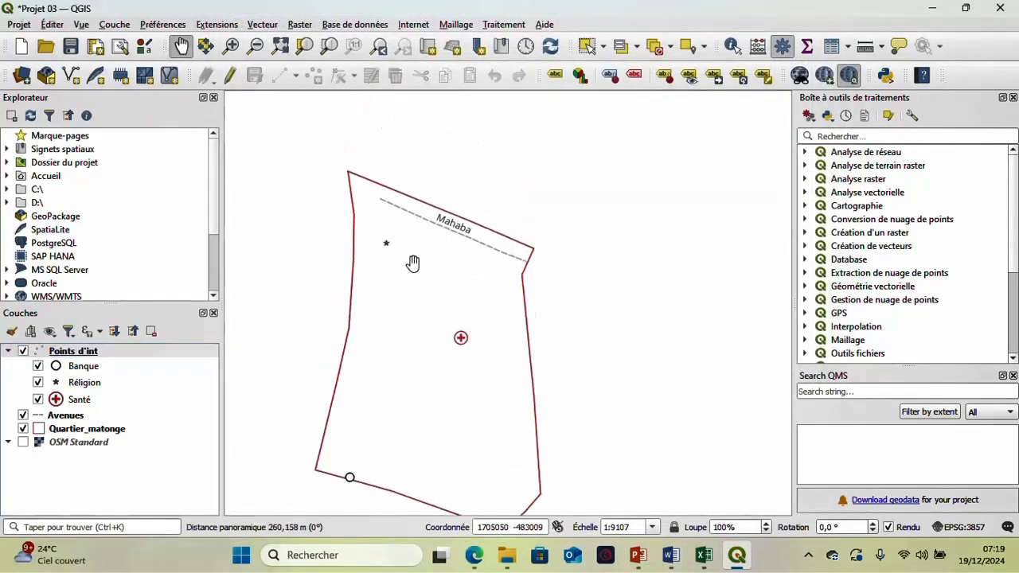
# - Label the Points_d'int layer with simple labels based on the Nom field, apply the setting and close the layer properties
pyautogui.rightClick(63, 359)
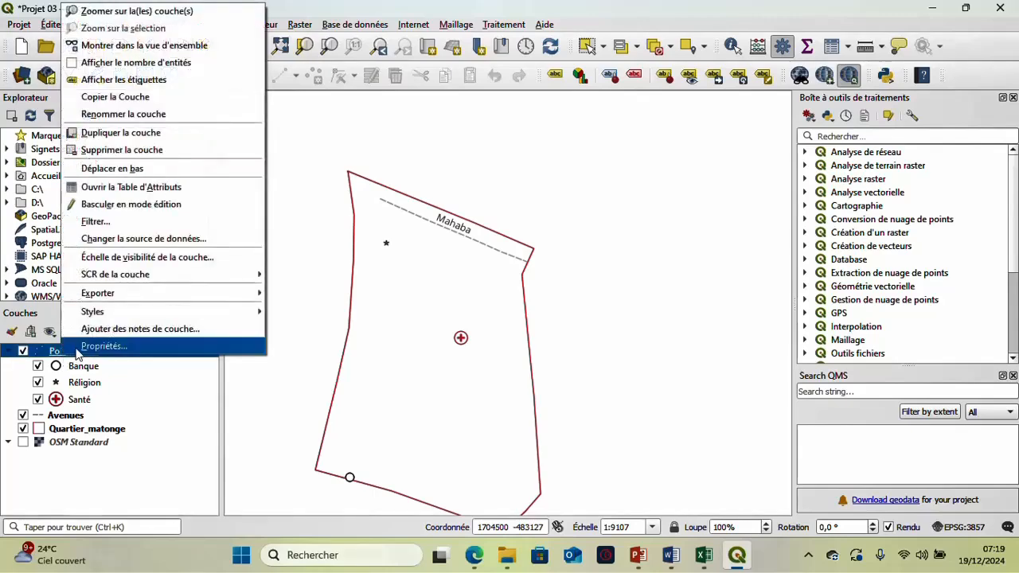
pyautogui.click(103, 346)
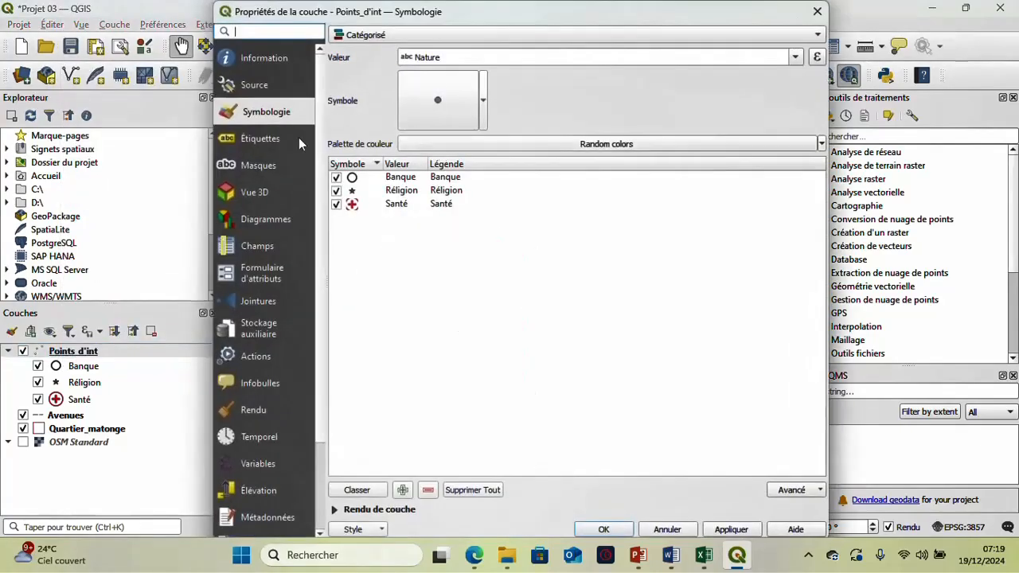
pyautogui.click(299, 138)
pyautogui.click(417, 35)
pyautogui.click(503, 154)
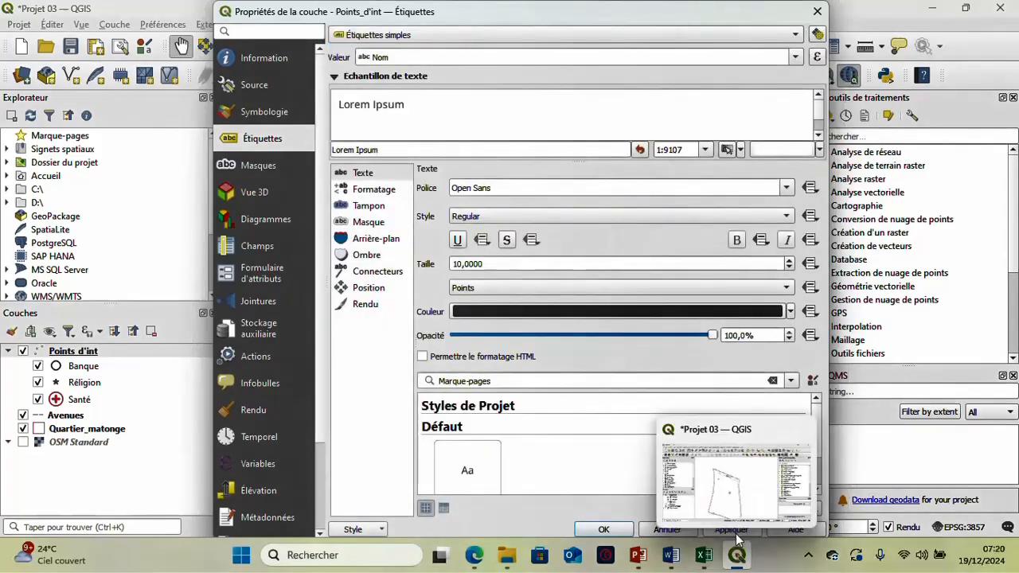
pyautogui.click(736, 532)
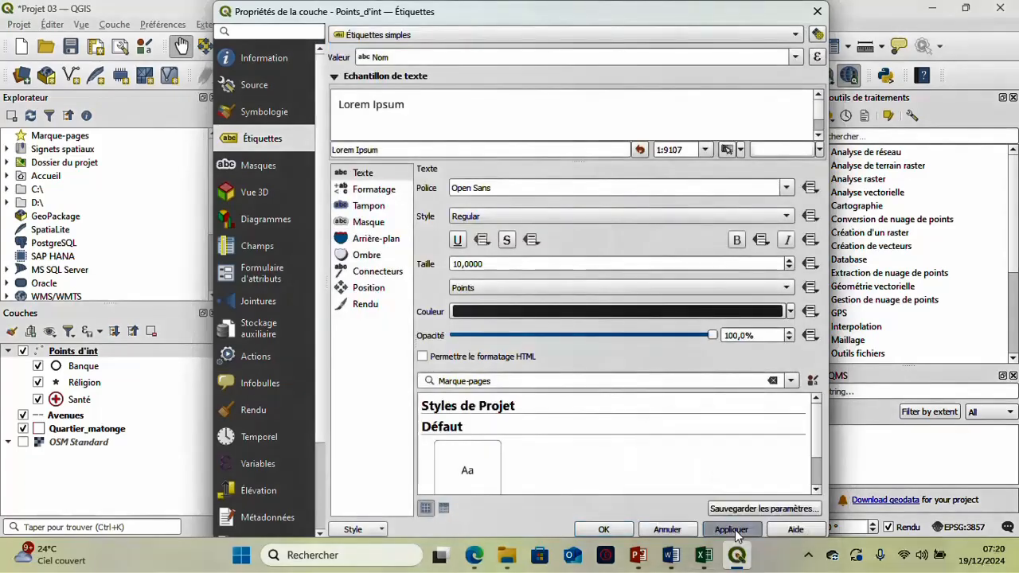
pyautogui.click(604, 530)
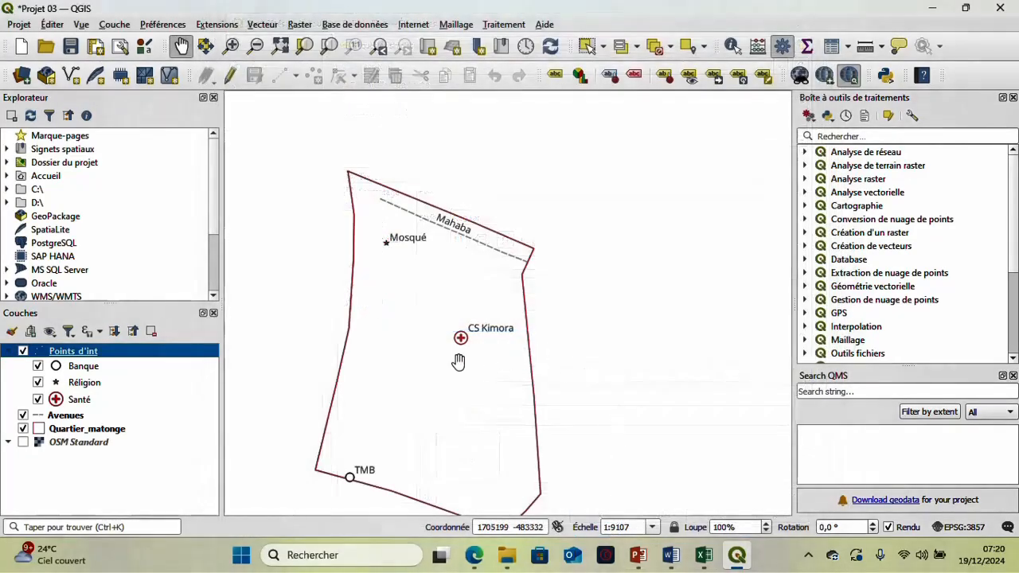
# - Check the new point labels across the whole district and save the project
pyautogui.moveTo(459, 363); pyautogui.dragTo(455, 311)
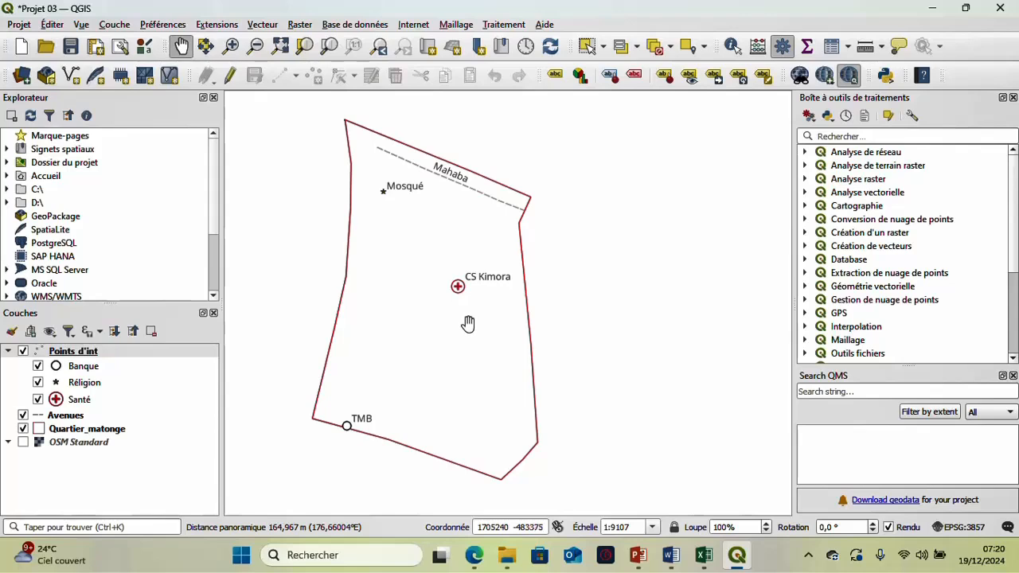
pyautogui.moveTo(484, 343); pyautogui.dragTo(556, 363)
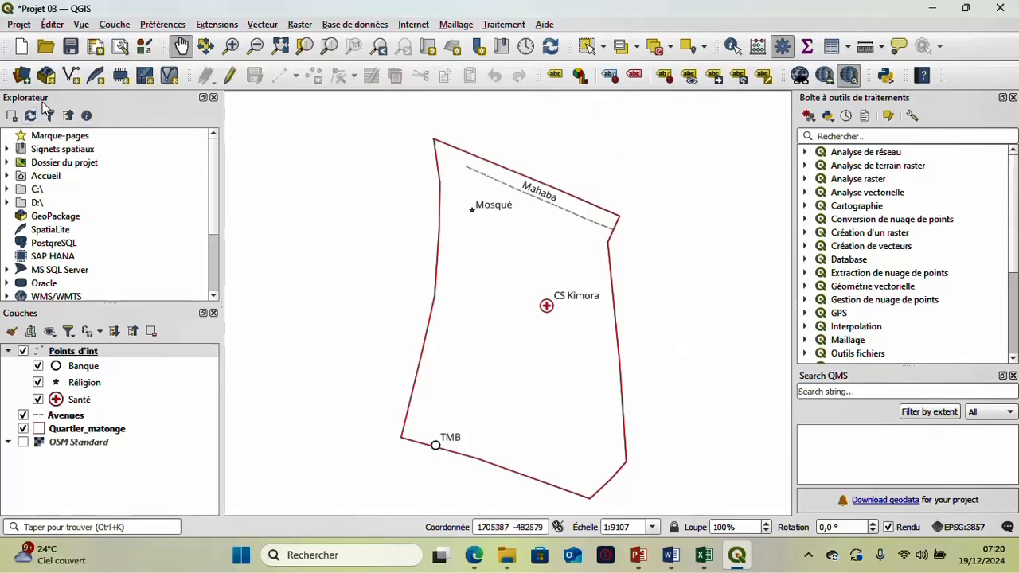
pyautogui.hotkey('ctrl', 's')
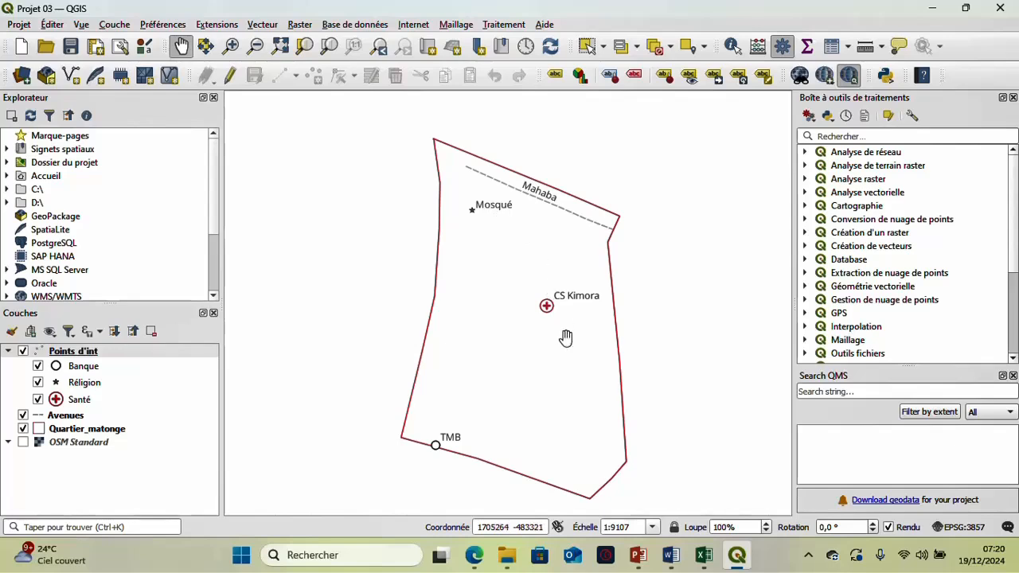
pyautogui.moveTo(569, 375); pyautogui.dragTo(557, 329)
pyautogui.scroll(-1, 551, 326)
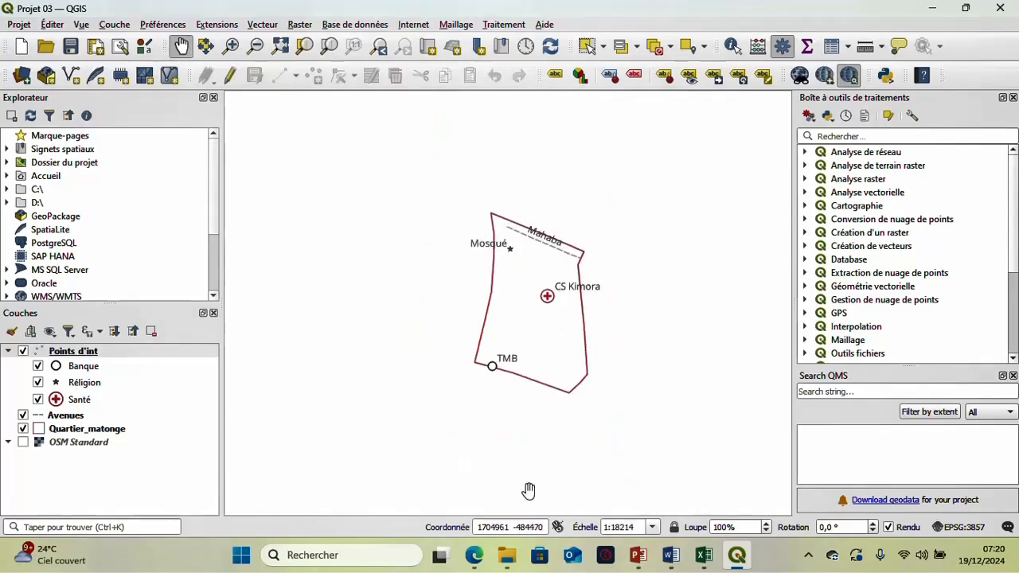
# - Switch to the Exercices presentation in PowerPoint to review the Module 4 : Numérisation outline, and return to QGIS
pyautogui.moveTo(638, 553)
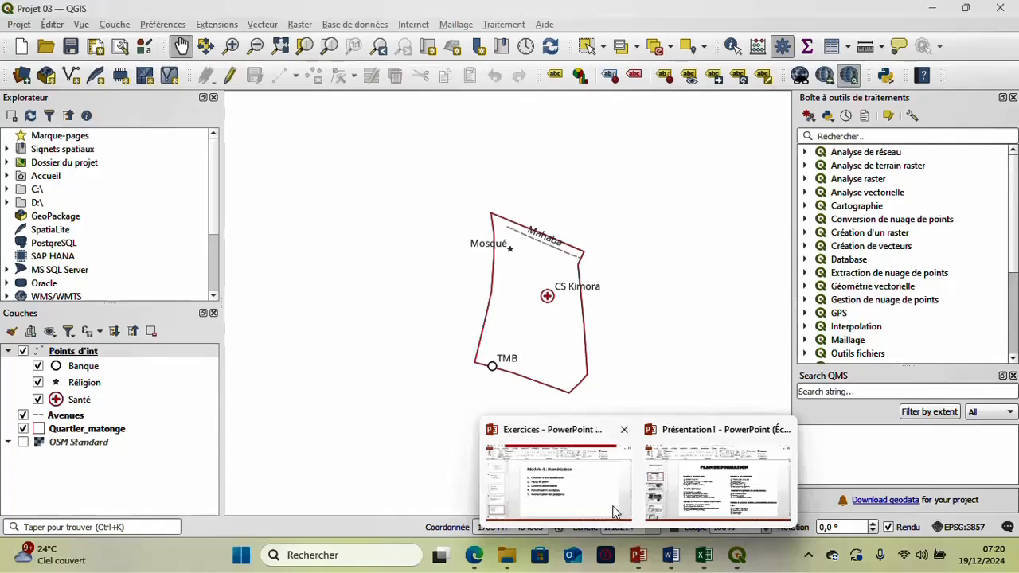
pyautogui.click(615, 512)
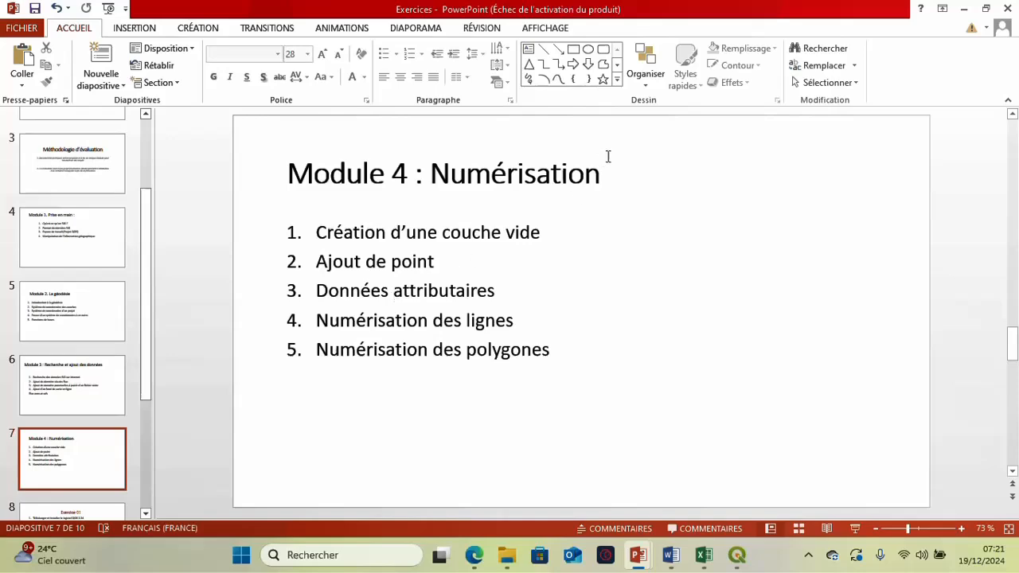
pyautogui.click(962, 10)
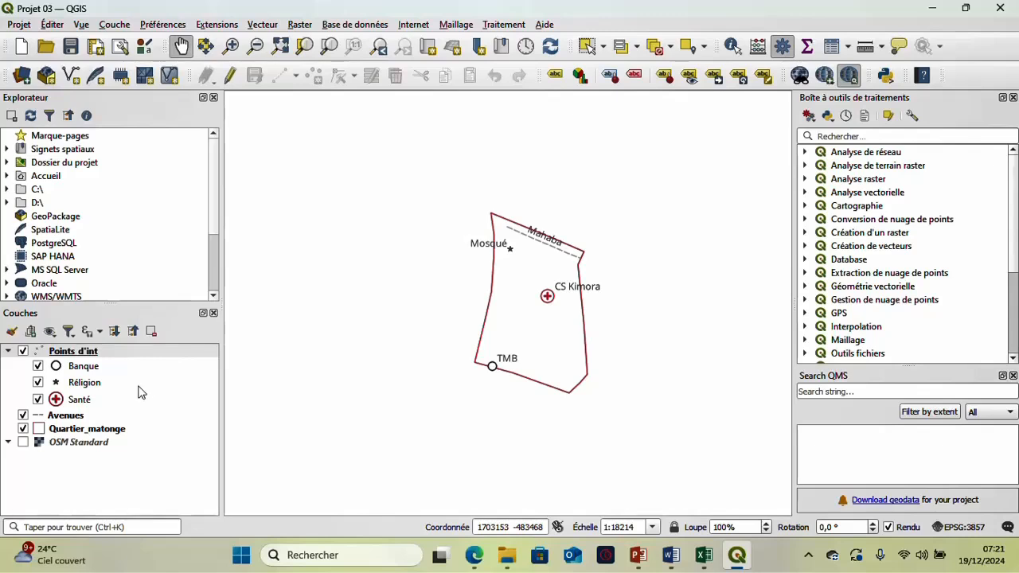
# - Open the attribute table of the Quartier_matonge layer to examine its fields
pyautogui.click(93, 428)
pyautogui.rightClick(93, 428)
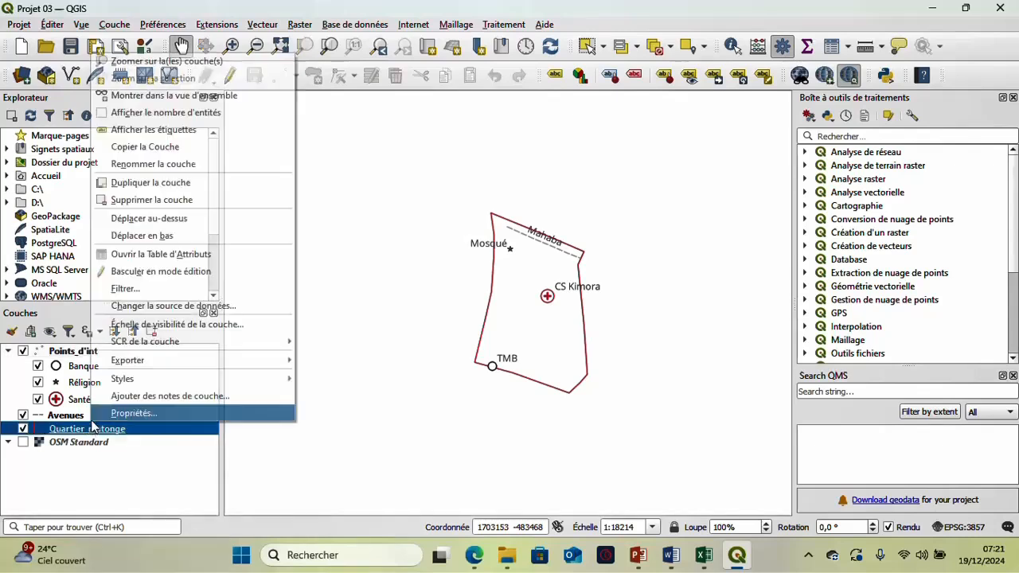
pyautogui.click(142, 254)
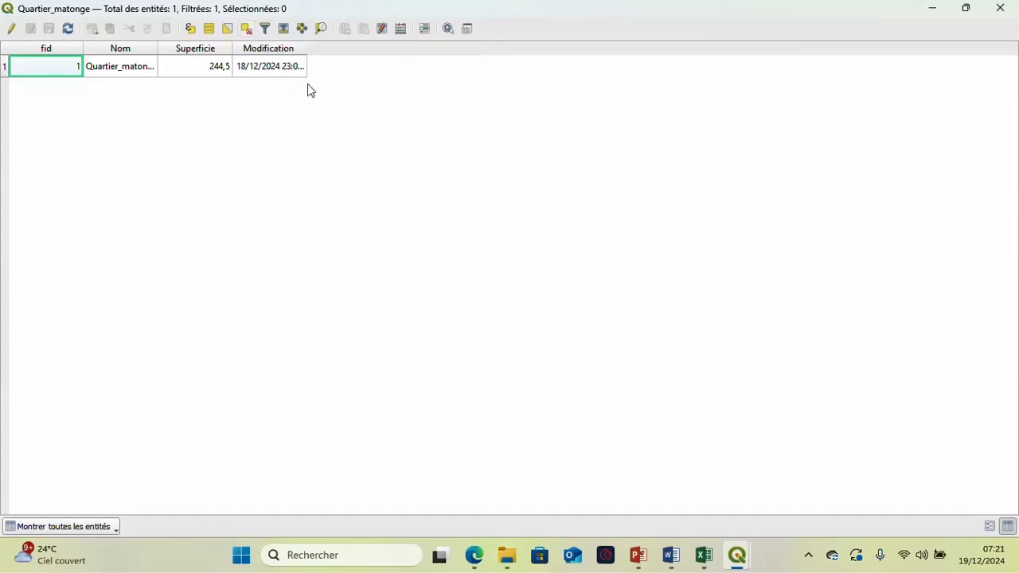
# - Switch to Présentation1 in PowerPoint to read the training plan, and return to the QGIS project
pyautogui.moveTo(643, 555)
pyautogui.click(654, 499)
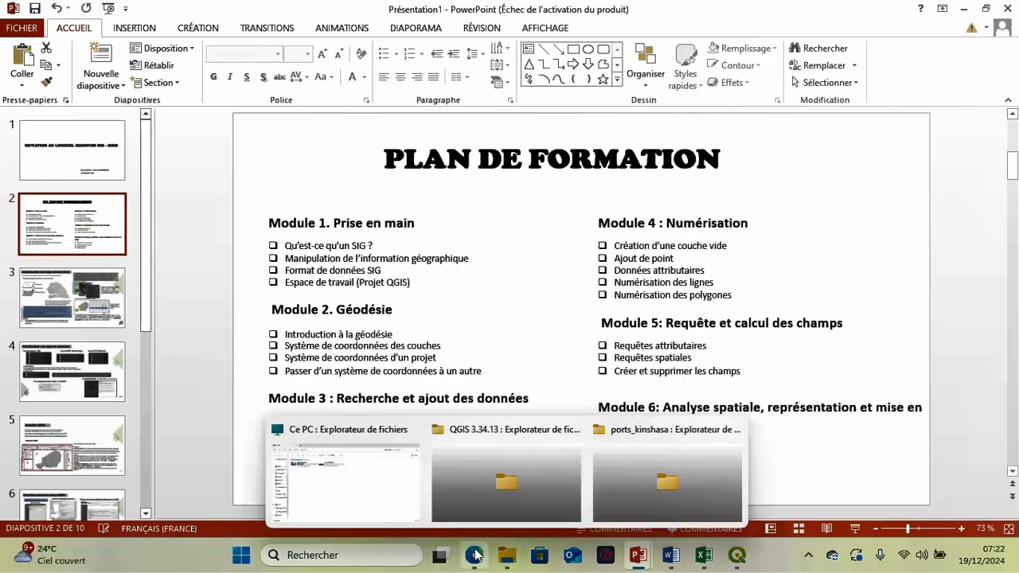
pyautogui.moveTo(476, 555)
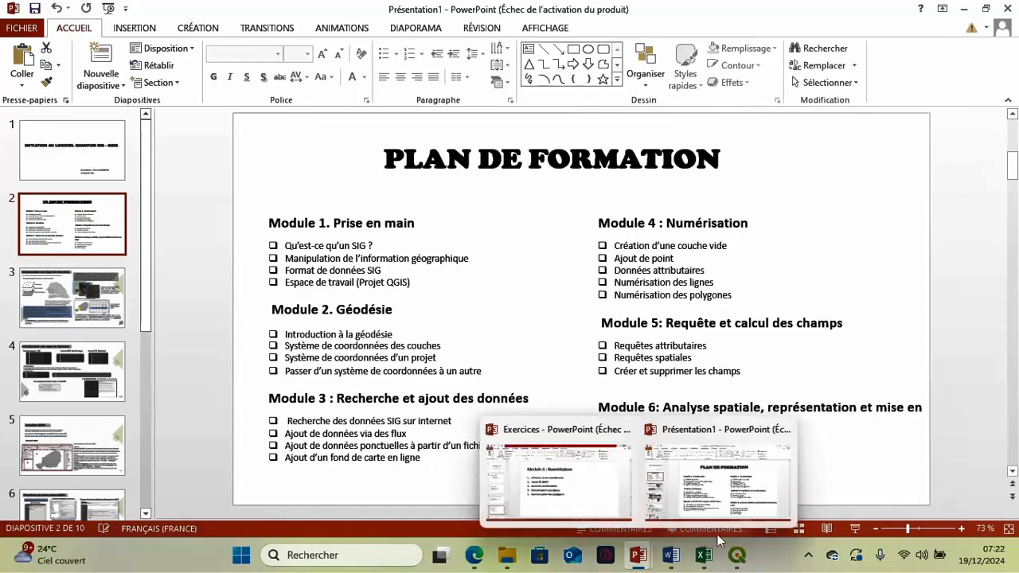
pyautogui.moveTo(739, 558)
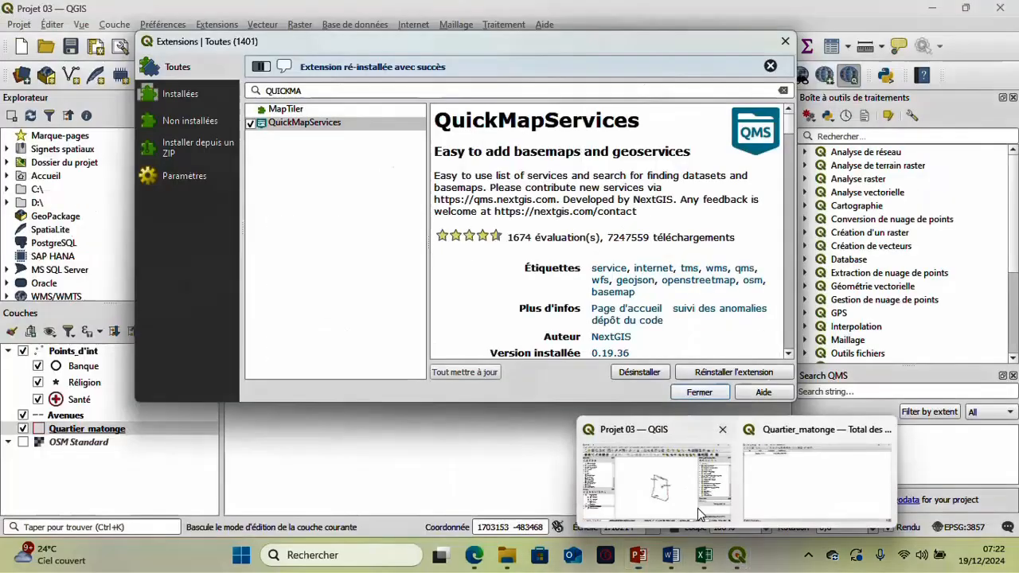
pyautogui.click(697, 508)
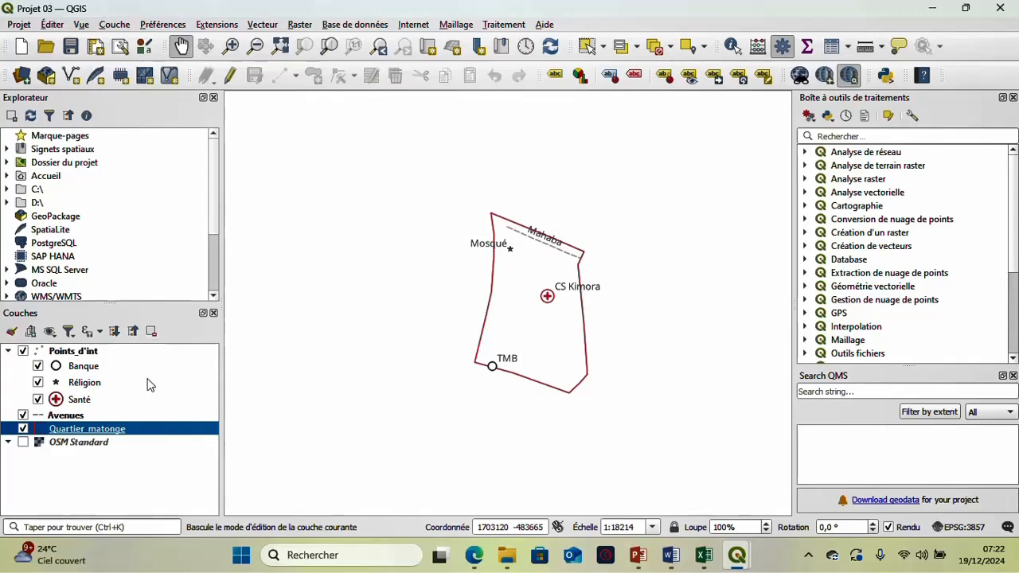
# - Return to the Quartier_matonge attribute table, enable editing and change the district's Nom to Matonge
pyautogui.moveTo(737, 555)
pyautogui.click(767, 492)
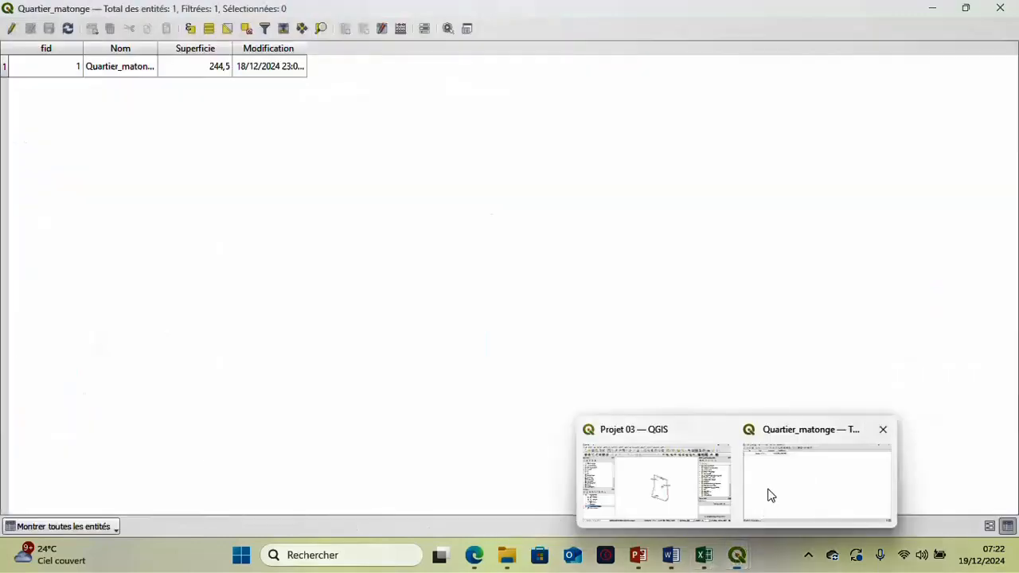
pyautogui.click(11, 29)
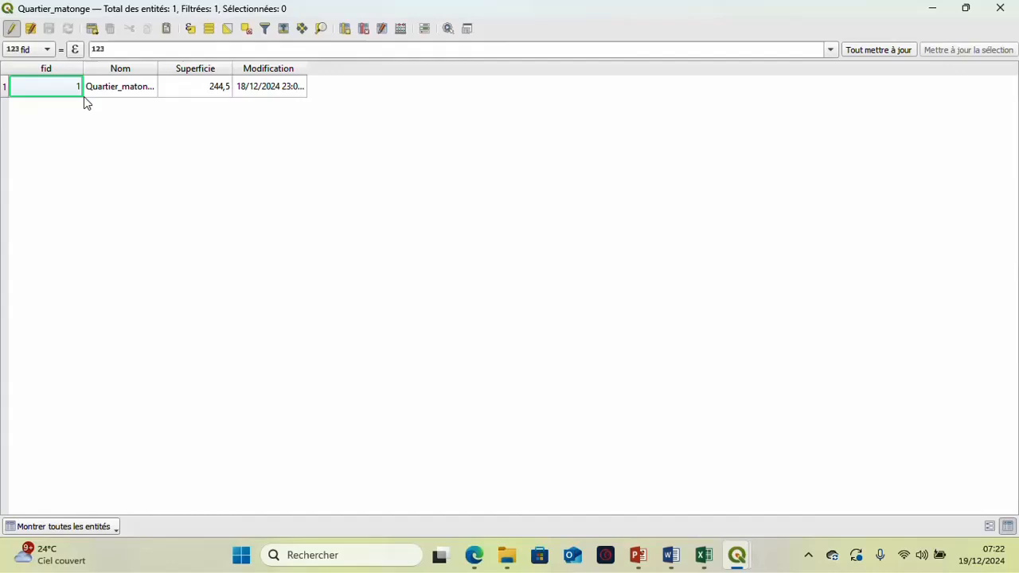
pyautogui.doubleClick(131, 87)
pyautogui.doubleClick(178, 91)
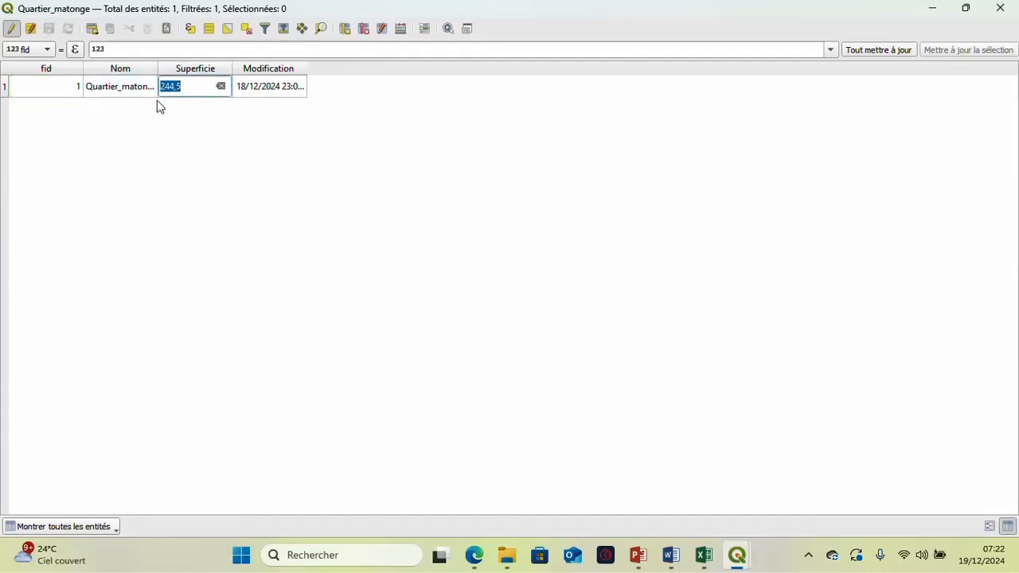
pyautogui.doubleClick(140, 92)
pyautogui.click(119, 94)
pyautogui.click(100, 89)
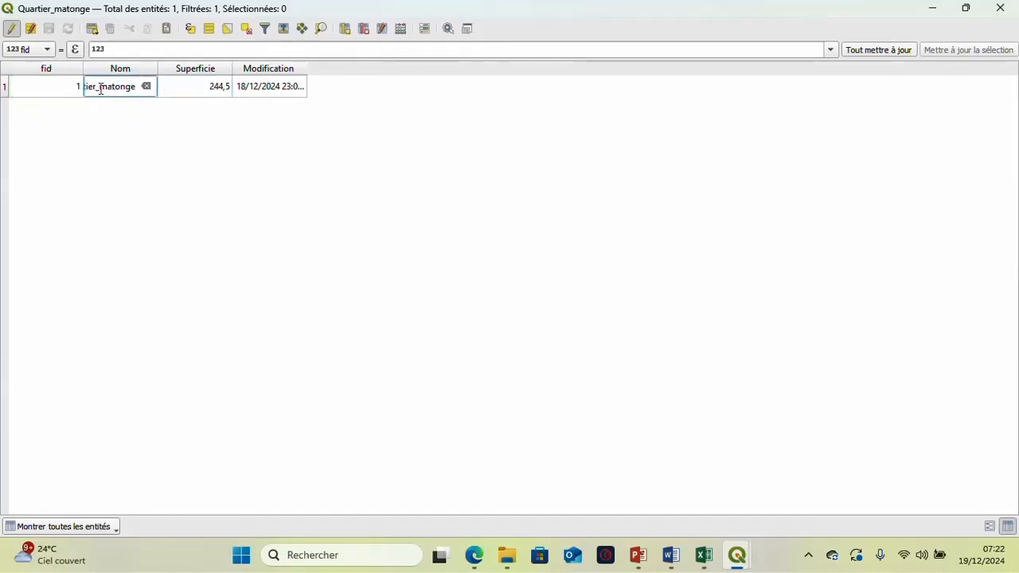
pyautogui.press('BackSpace')
pyautogui.press('BackSpace')
pyautogui.press('BackSpace')
pyautogui.press('BackSpace')
pyautogui.press('BackSpace')
pyautogui.press('BackSpace')
pyautogui.press('BackSpace')
pyautogui.press('BackSpace')
pyautogui.press('BackSpace')
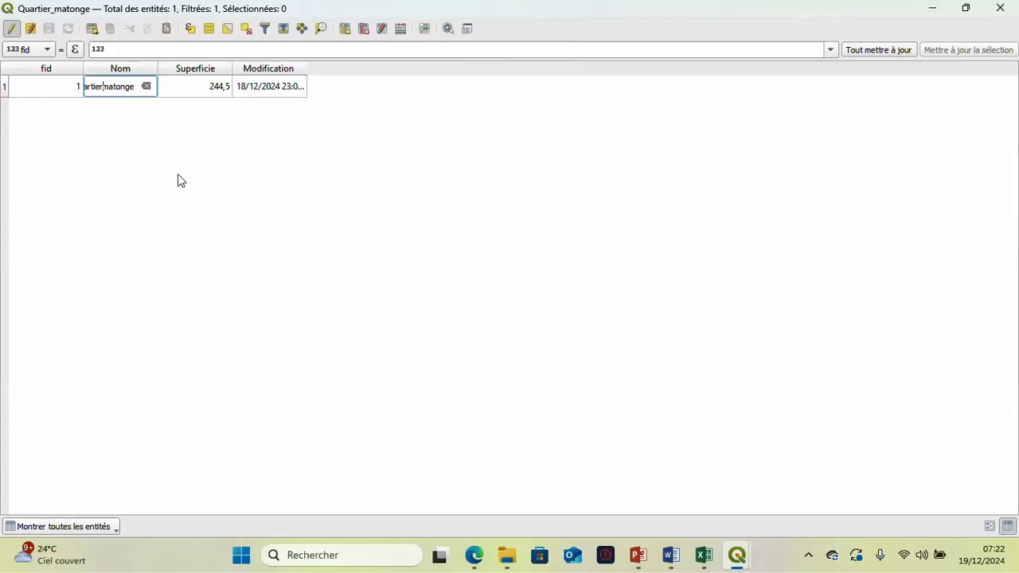
pyautogui.press('Delete')
pyautogui.write('M')
pyautogui.press('Return')
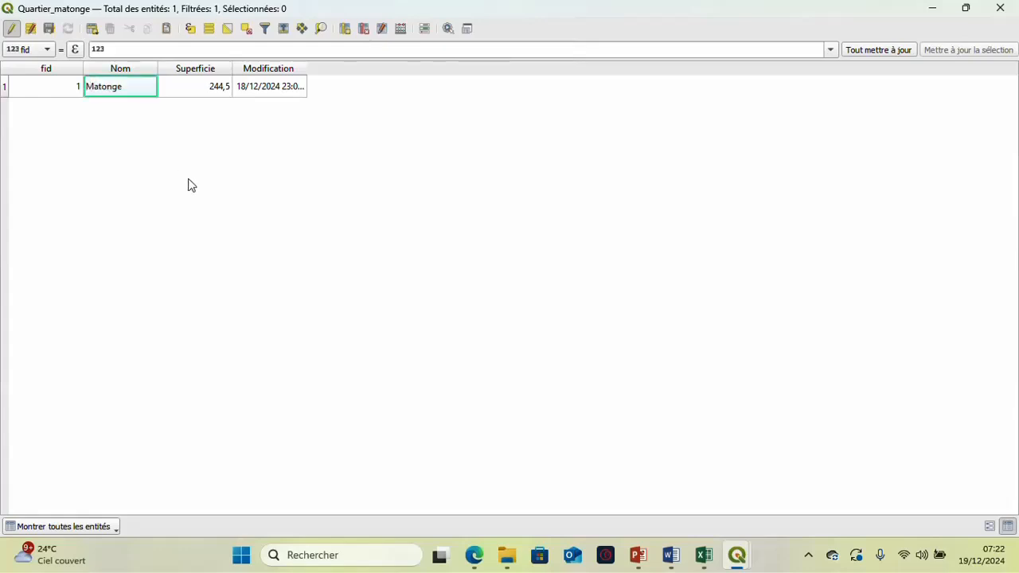
# - Set the district's Superficie to 300, stop editing with the changes saved and close the attribute table
pyautogui.doubleClick(211, 92)
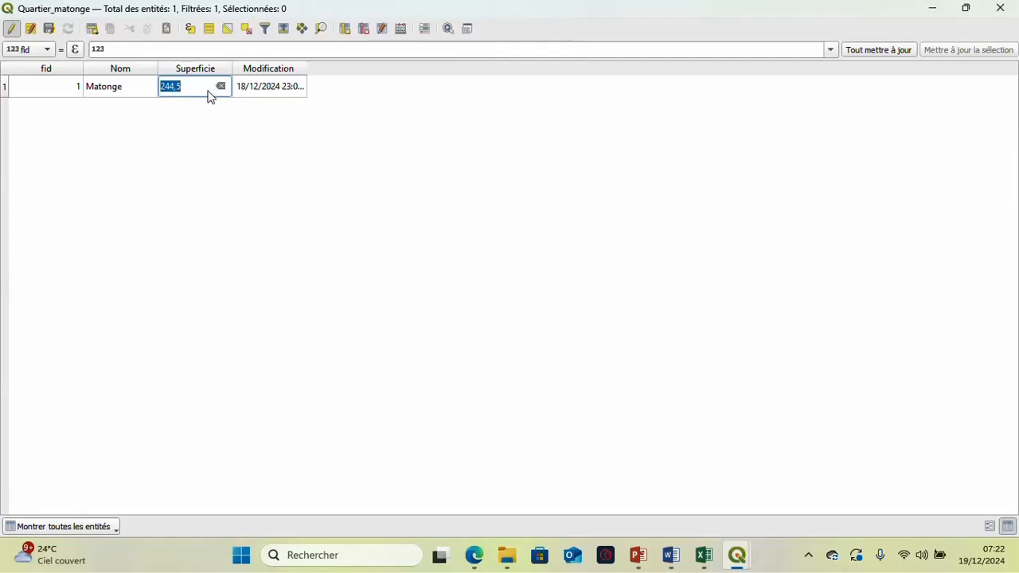
pyautogui.click(202, 90)
pyautogui.press('BackSpace')
pyautogui.press('BackSpace')
pyautogui.press('BackSpace')
pyautogui.press('BackSpace')
pyautogui.press('BackSpace')
pyautogui.write('300')
pyautogui.press('Return')
pyautogui.click(11, 28)
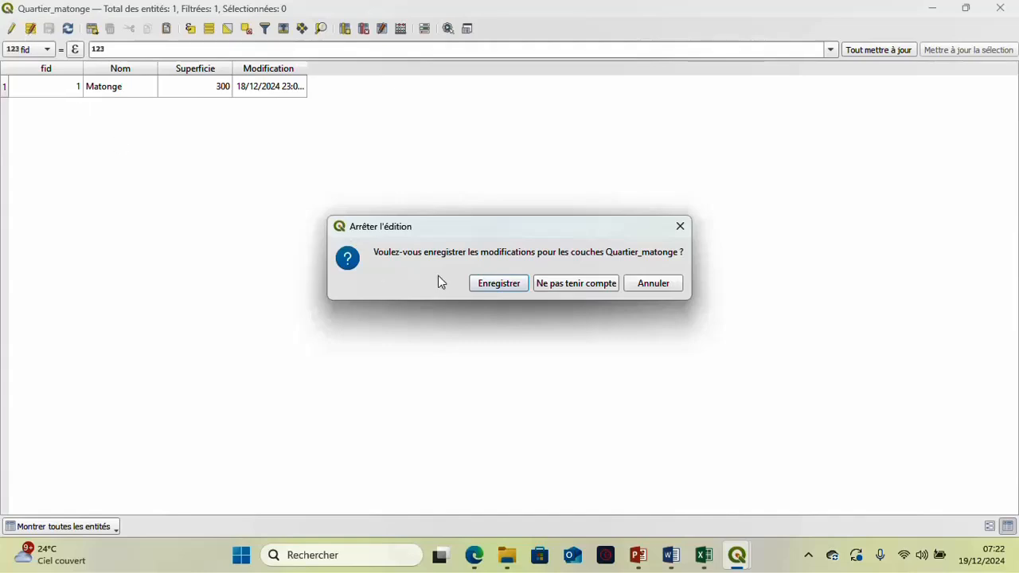
pyautogui.click(492, 283)
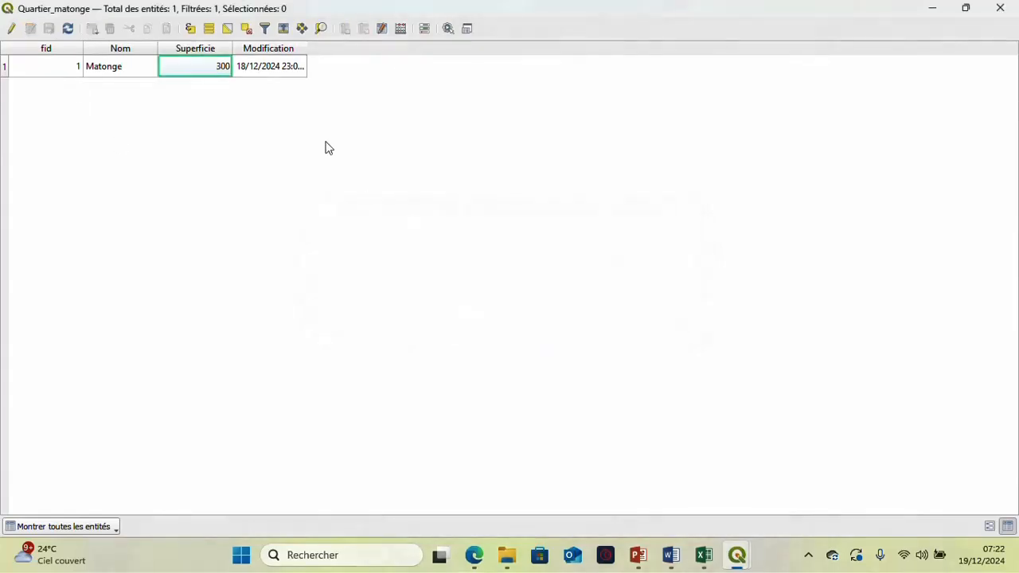
pyautogui.click(1000, 8)
# - Label the Quartier_matonge layer with simple labels based on the Nom field, apply the setting and close the layer properties
pyautogui.rightClick(126, 431)
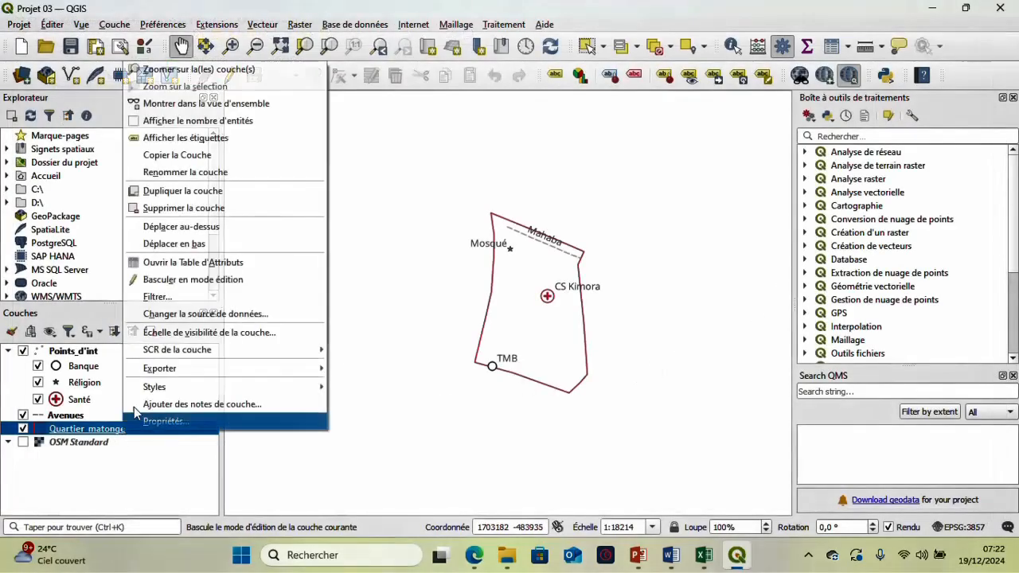
pyautogui.click(182, 421)
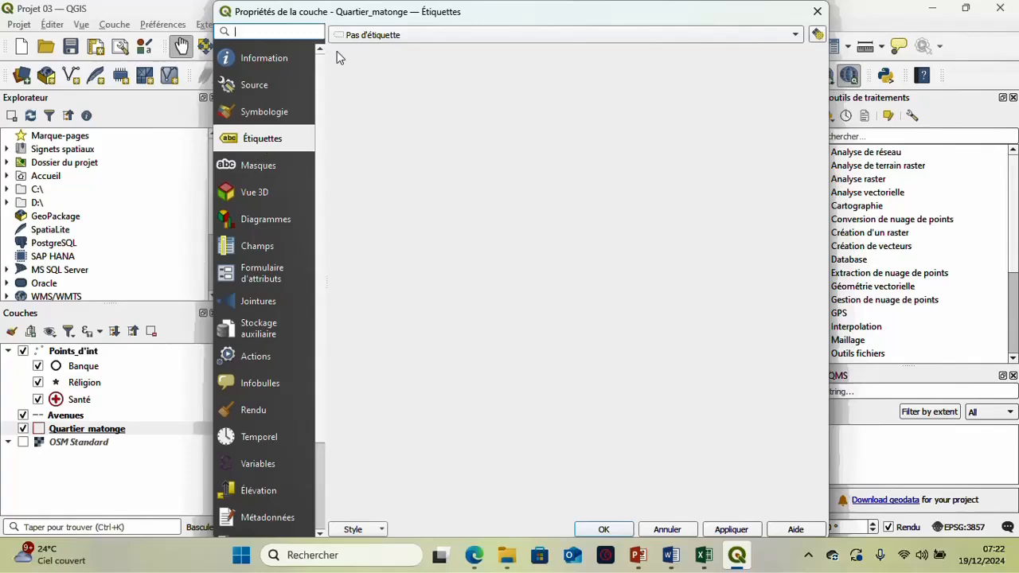
pyautogui.click(375, 34)
pyautogui.click(384, 50)
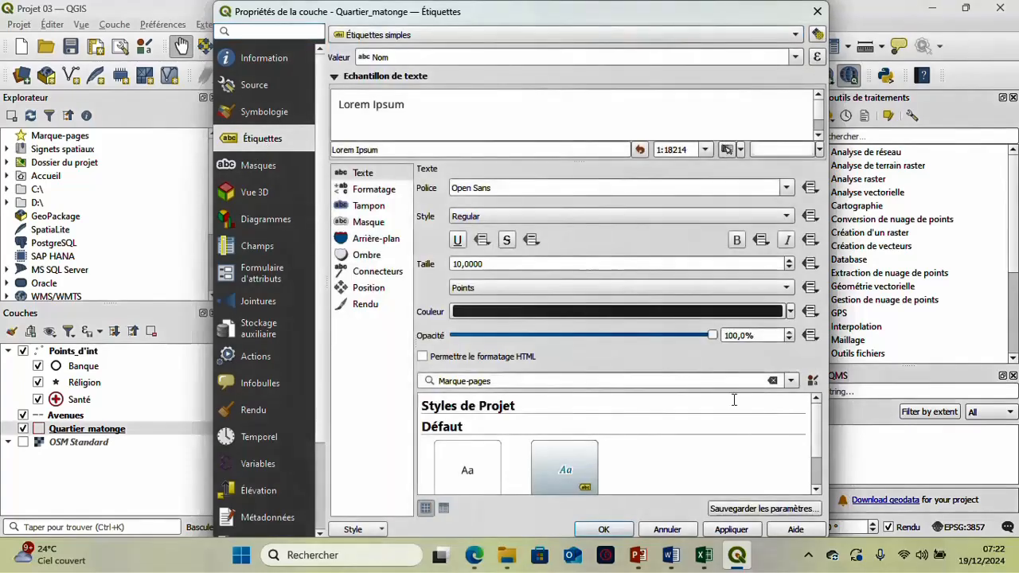
pyautogui.click(729, 529)
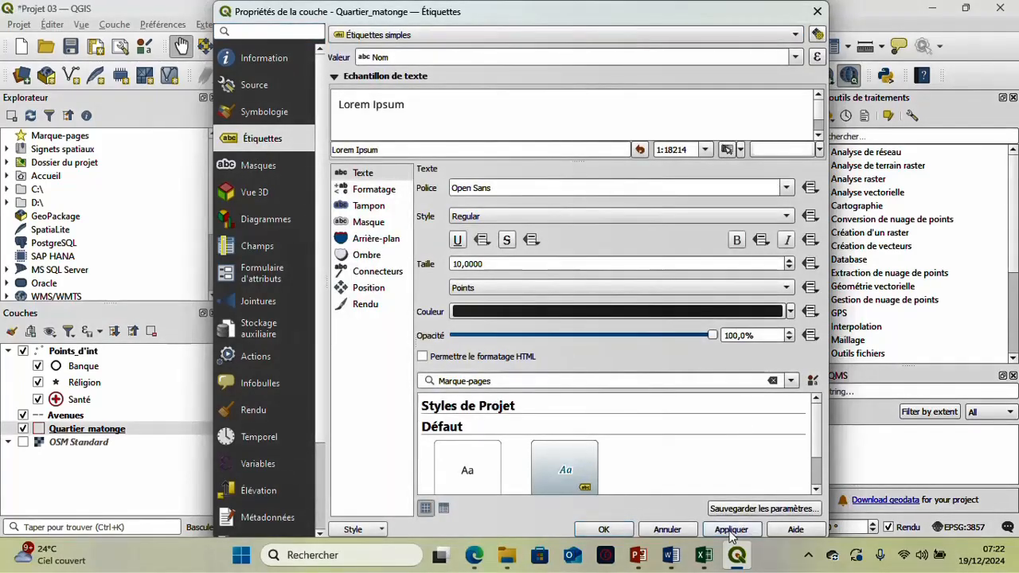
pyautogui.click(604, 529)
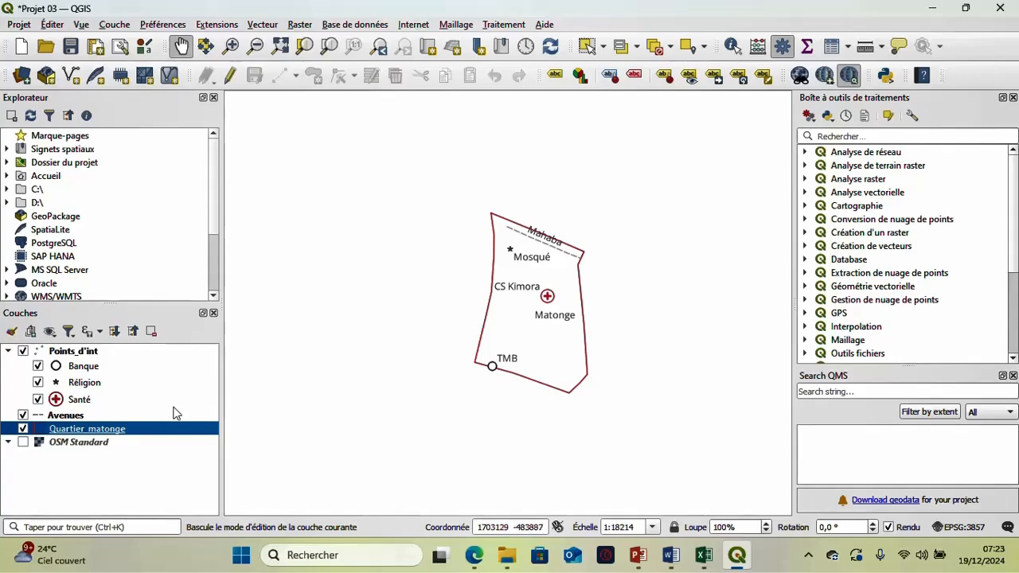
# - Open the attribute table of the Points_d'int layer and enable editing
pyautogui.click(80, 355)
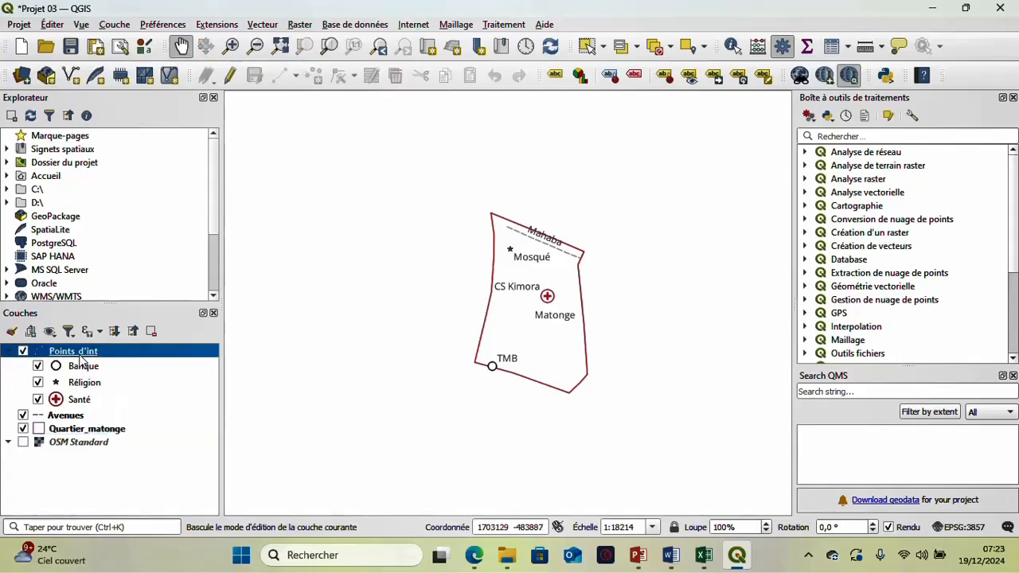
pyautogui.rightClick(80, 355)
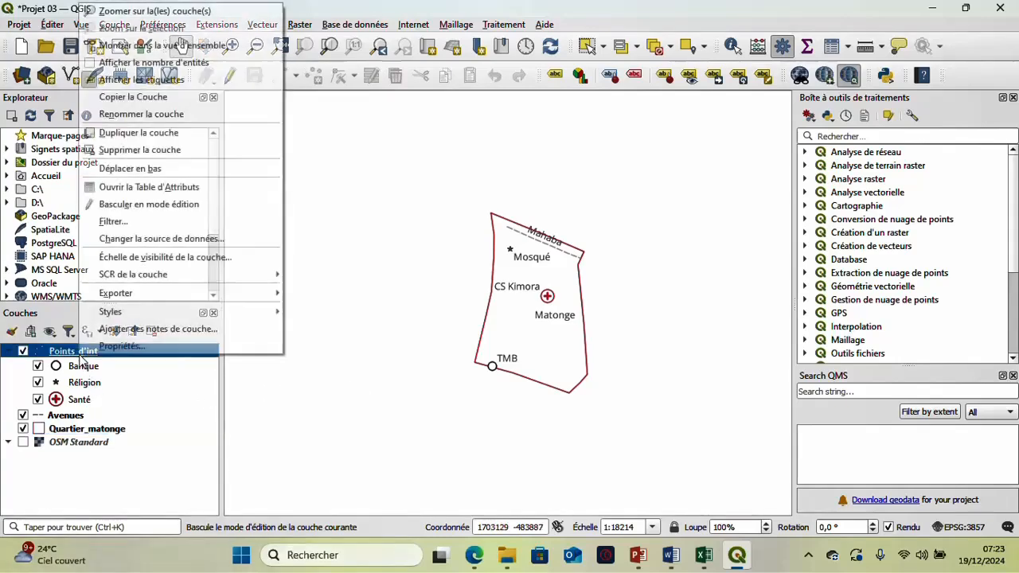
pyautogui.click(173, 187)
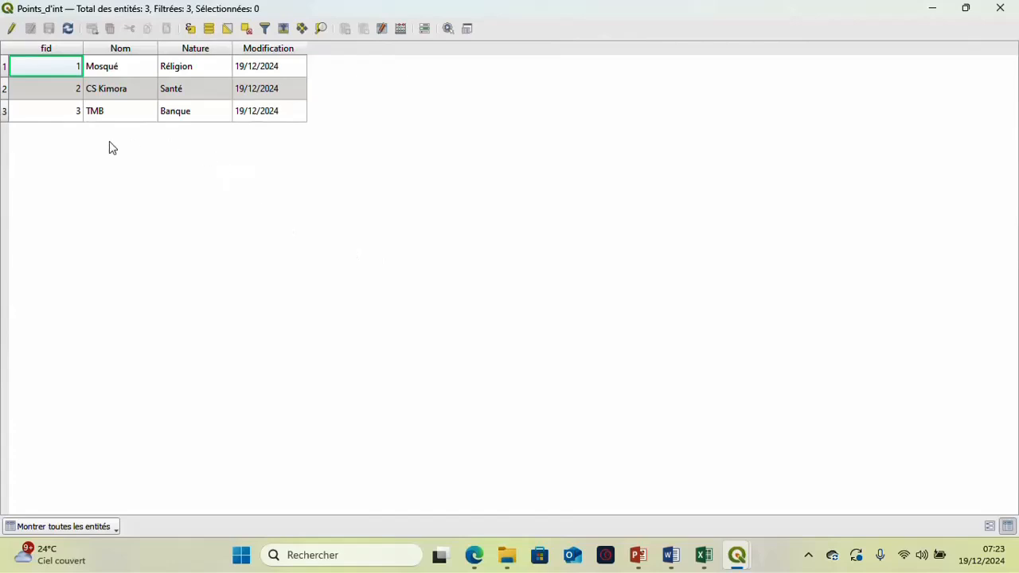
pyautogui.click(8, 29)
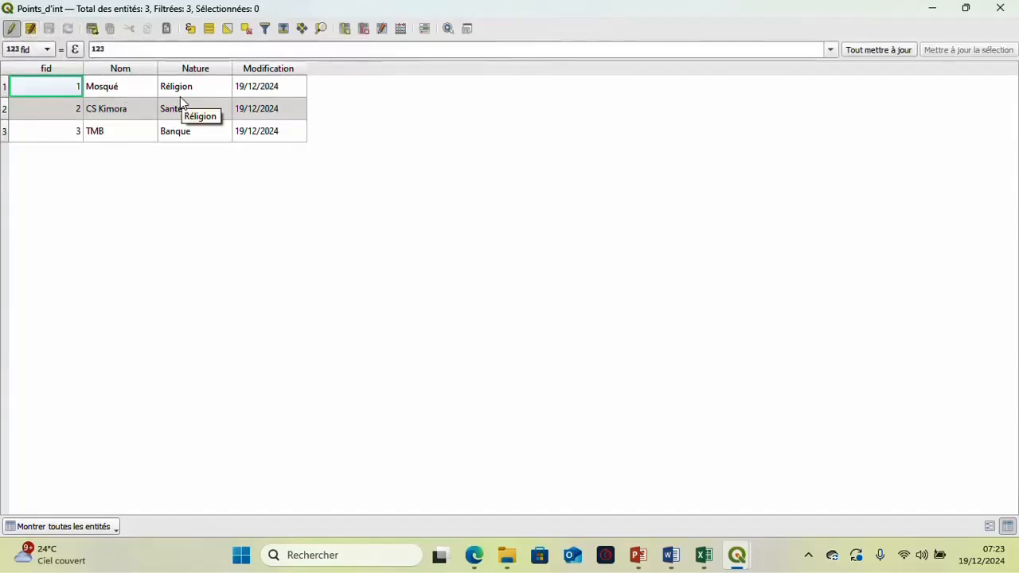
# - Change the Nom of the first point of interest, the religious site, to MOSQUE
pyautogui.doubleClick(136, 94)
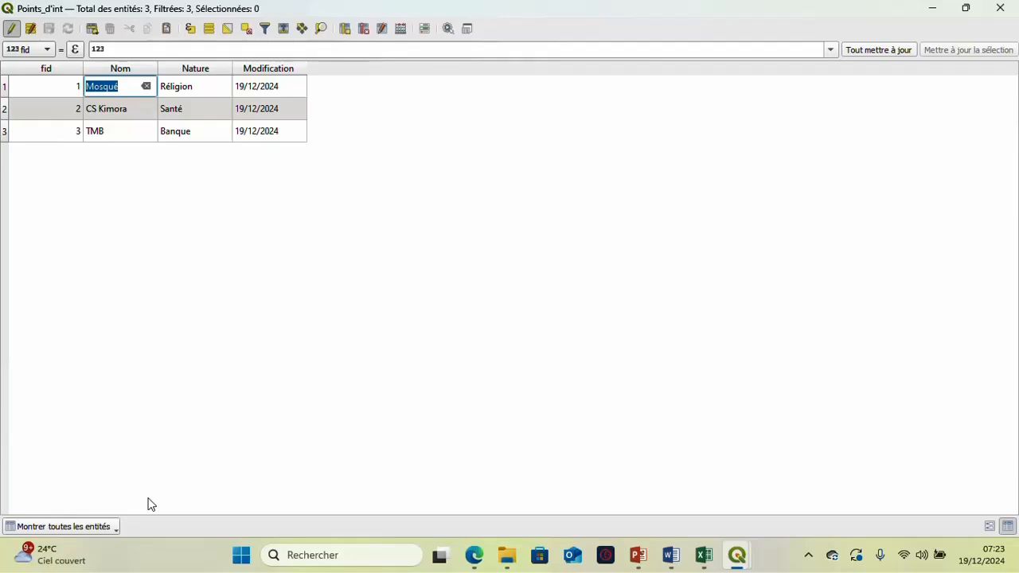
pyautogui.click(121, 89)
pyautogui.moveTo(124, 88); pyautogui.dragTo(90, 96)
pyautogui.click(107, 92)
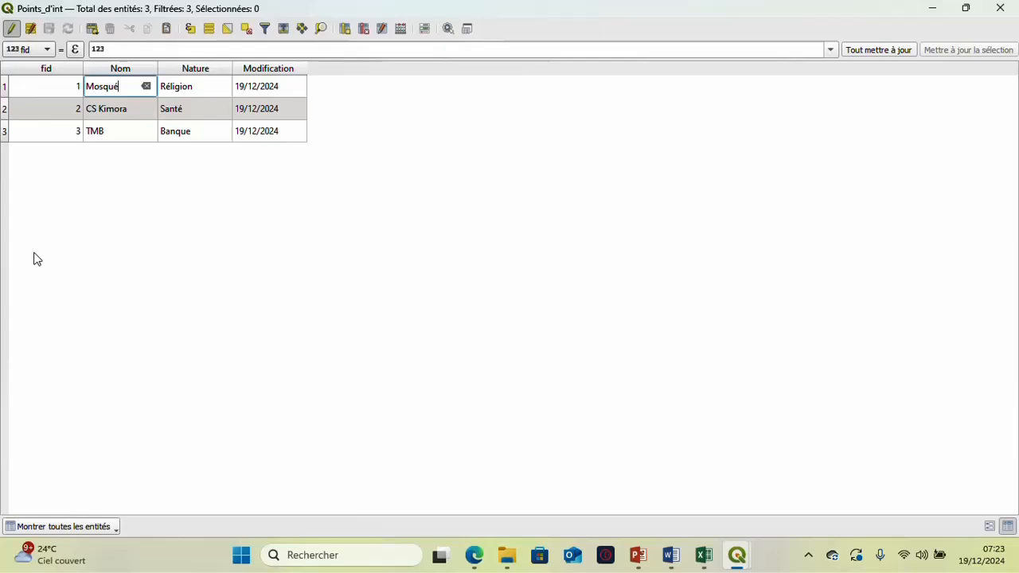
pyautogui.press('BackSpace')
pyautogui.press('BackSpace')
pyautogui.press('BackSpace')
pyautogui.press('BackSpace')
pyautogui.write('OSQUE')
# - Change the Nom of the health point in the second row to CS KIMORA
pyautogui.click(119, 111)
pyautogui.click(127, 105)
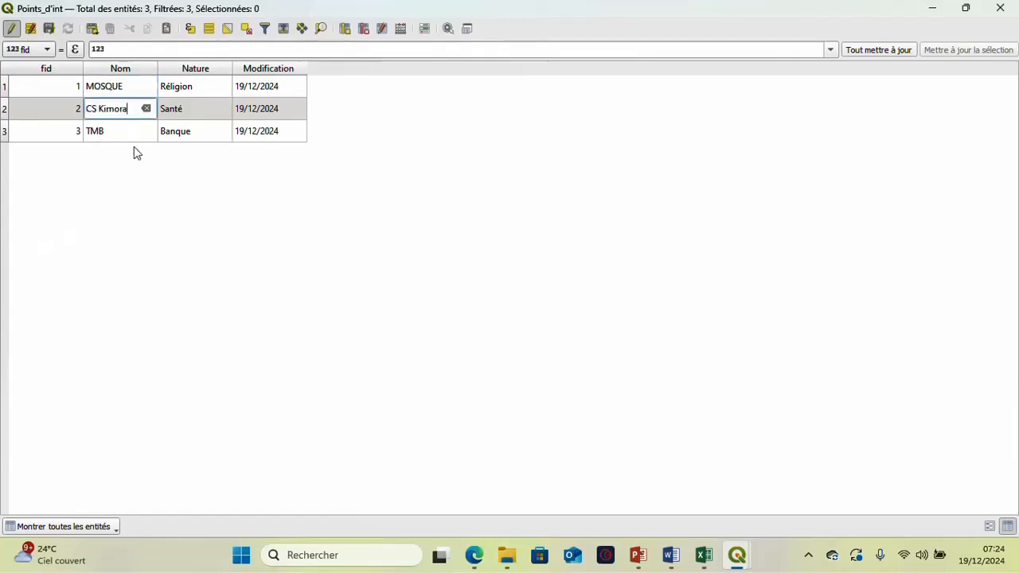
pyautogui.press('BackSpace')
pyautogui.press('BackSpace')
pyautogui.press('BackSpace')
pyautogui.press('BackSpace')
pyautogui.press('BackSpace')
pyautogui.write('IMORA')
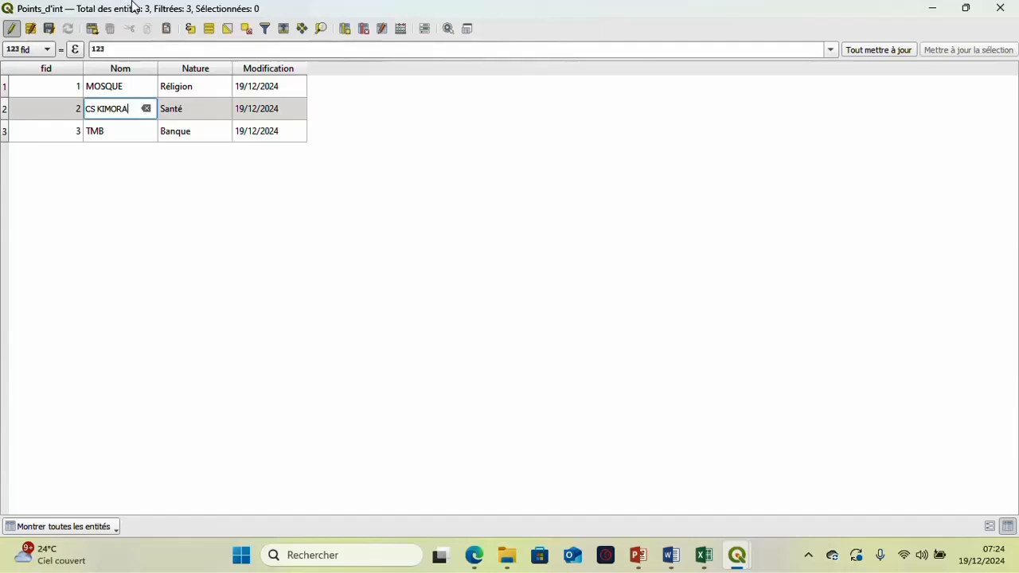
# - Stop editing the Points_d'int layer with the changes saved and close its attribute table
pyautogui.click(12, 31)
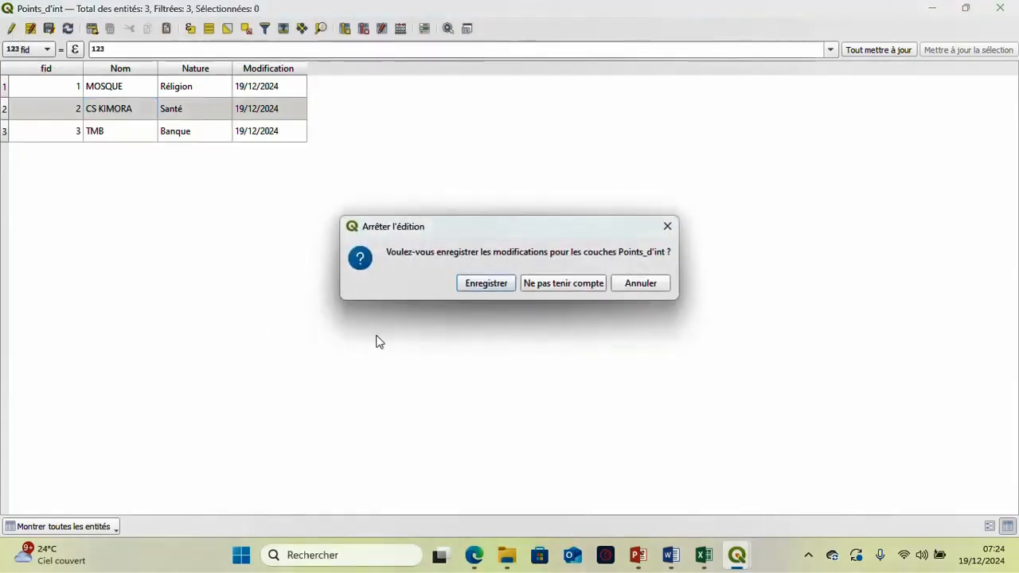
pyautogui.click(471, 287)
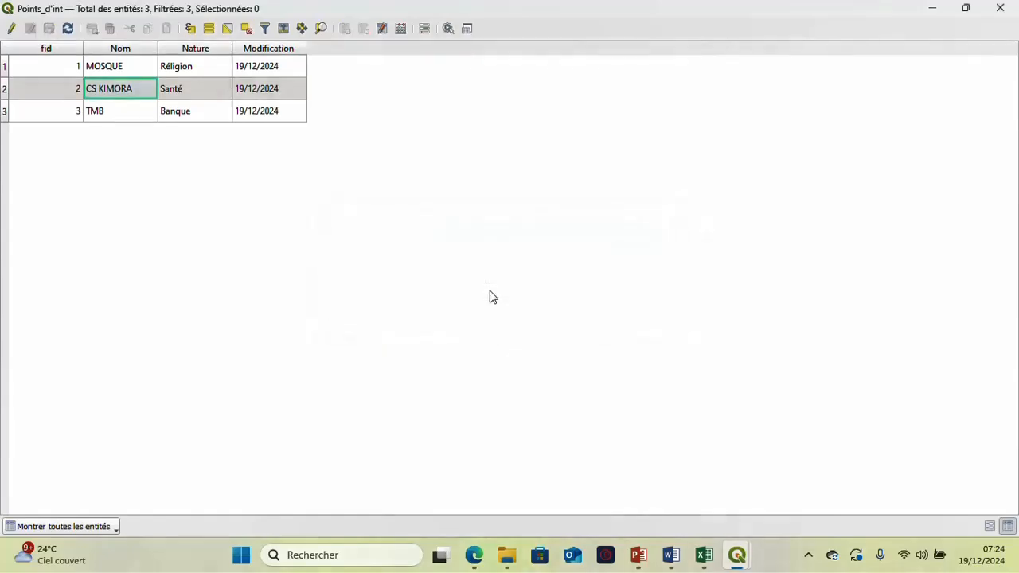
pyautogui.click(999, 8)
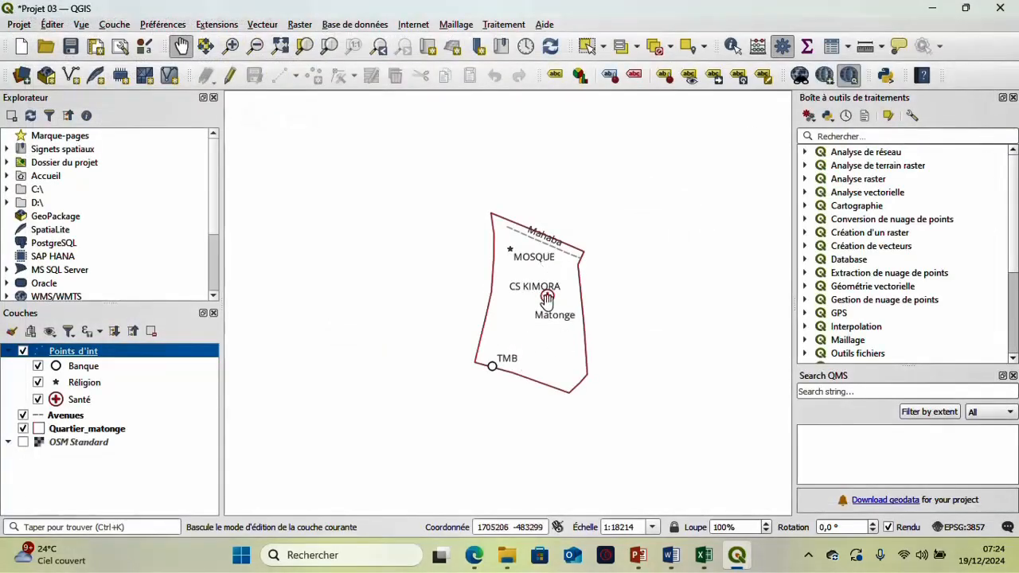
pyautogui.scroll(1, 545, 299)
pyautogui.scroll(-1, 546, 284)
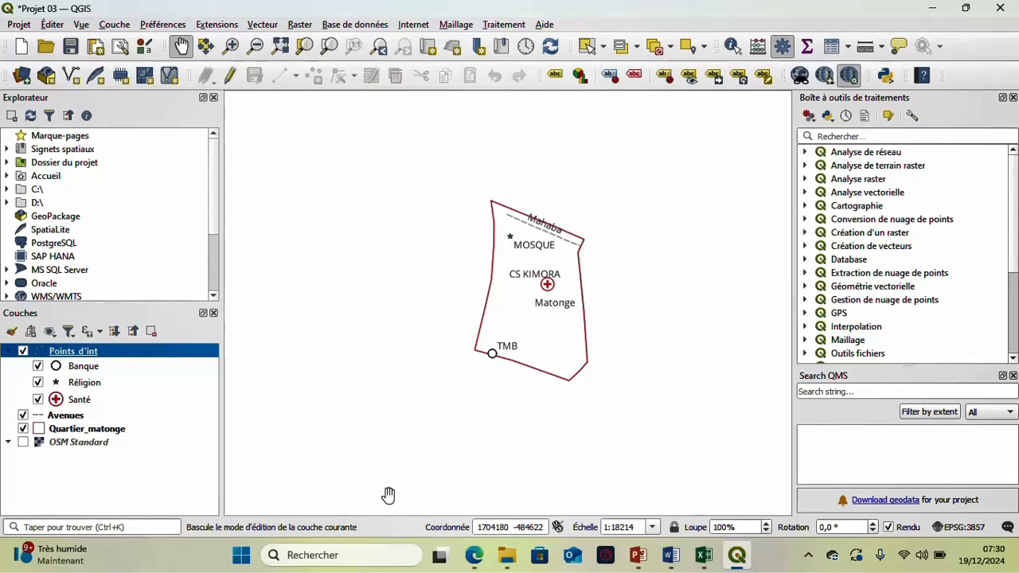
# - Switch to the Exercices presentation in PowerPoint to review the Module 4 : Numérisation slide
pyautogui.moveTo(638, 555)
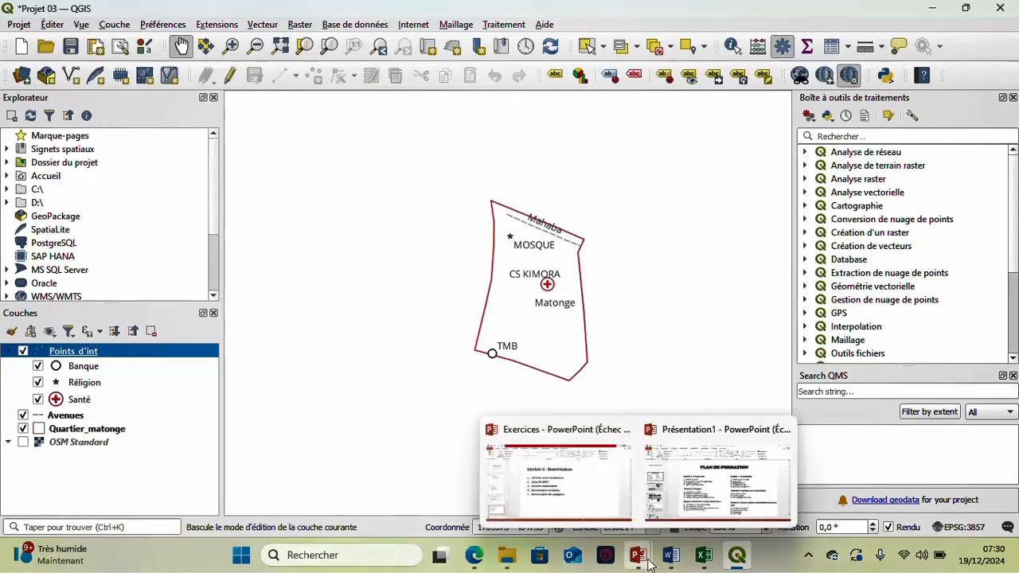
pyautogui.click(594, 491)
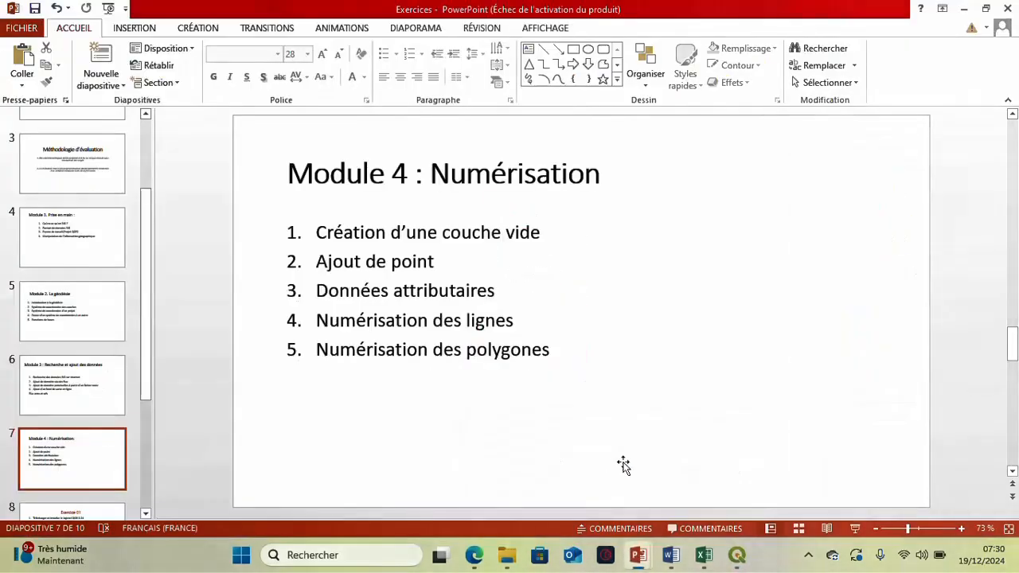